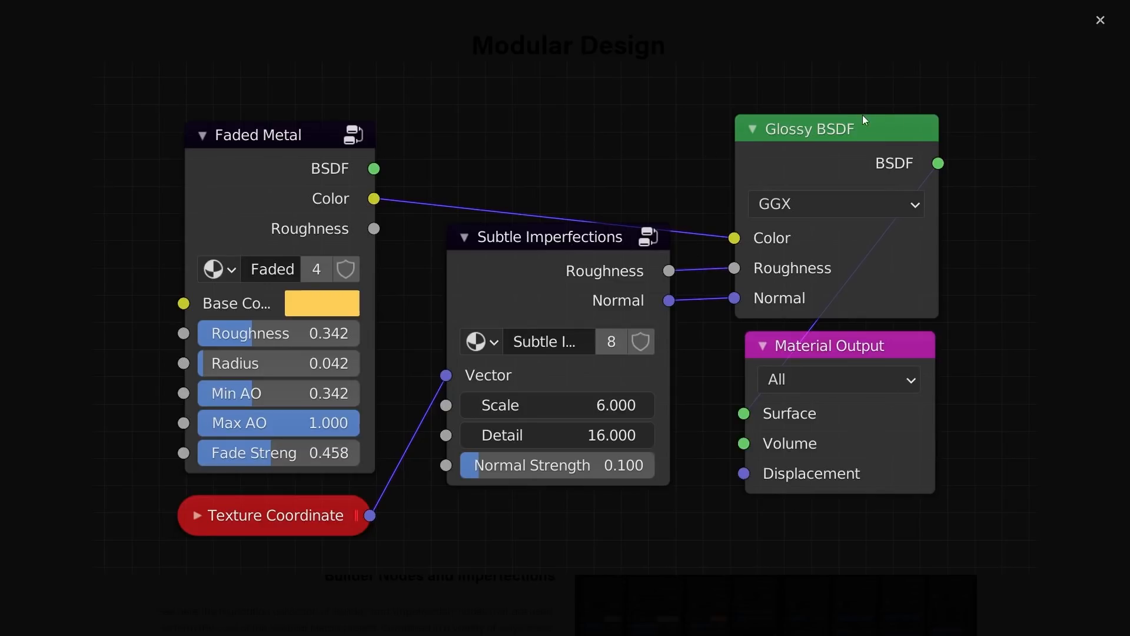
# Step: Examine enlarged views of the gold-edged surface render and the builder and imperfection node collection in the Modular Design section
pyautogui.click(741, 601)
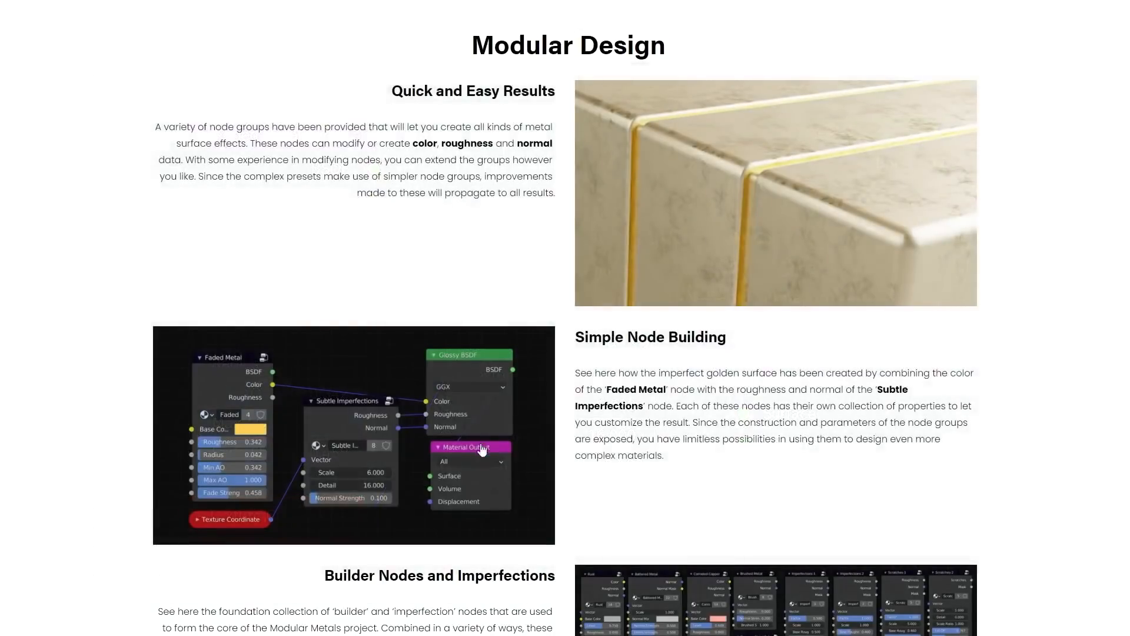
pyautogui.click(681, 224)
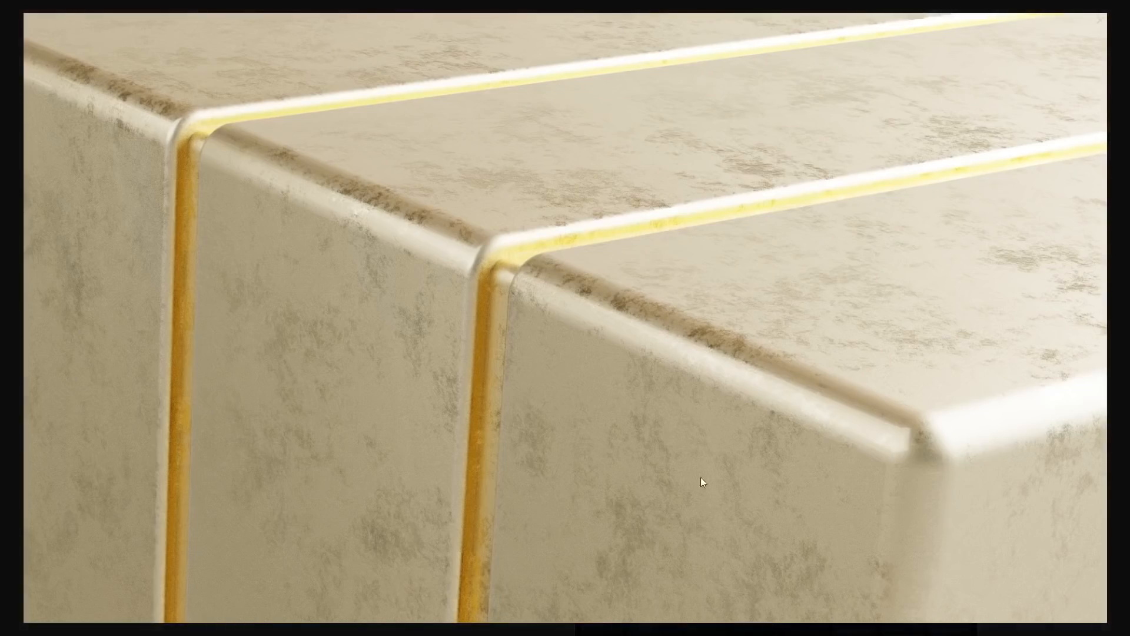
pyautogui.click(750, 540)
pyautogui.scroll(-6, 527, 374)
pyautogui.click(626, 388)
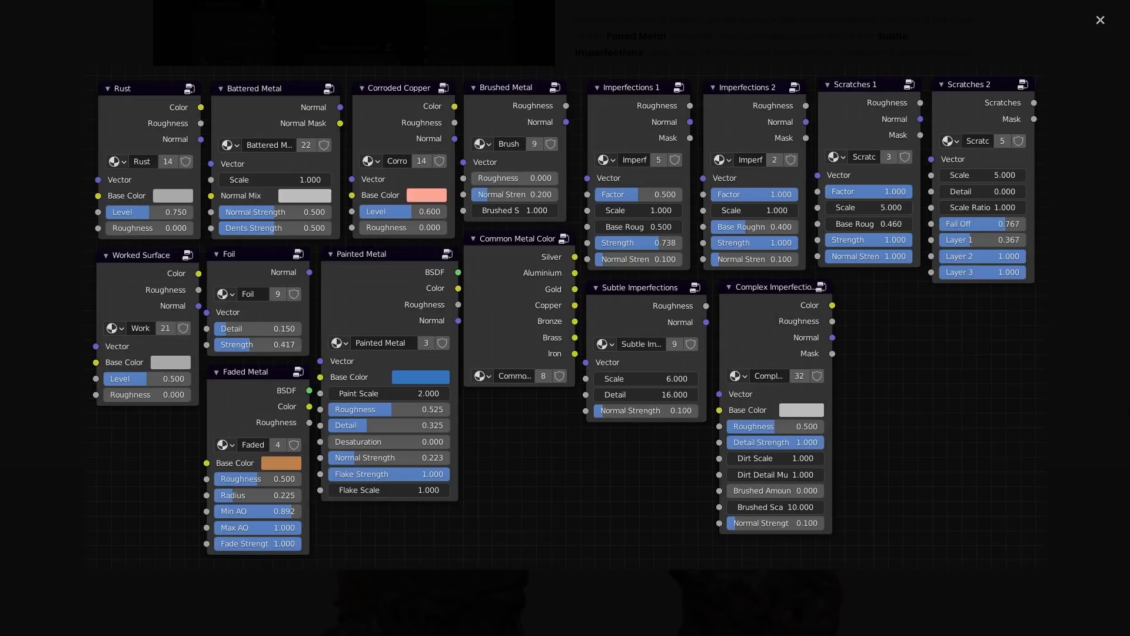
pyautogui.press('Escape')
# Step: Look over the rusted statue banner and highlight the note "Statue models are not included in the package" below it
pyautogui.scroll(-6, 1054, 400)
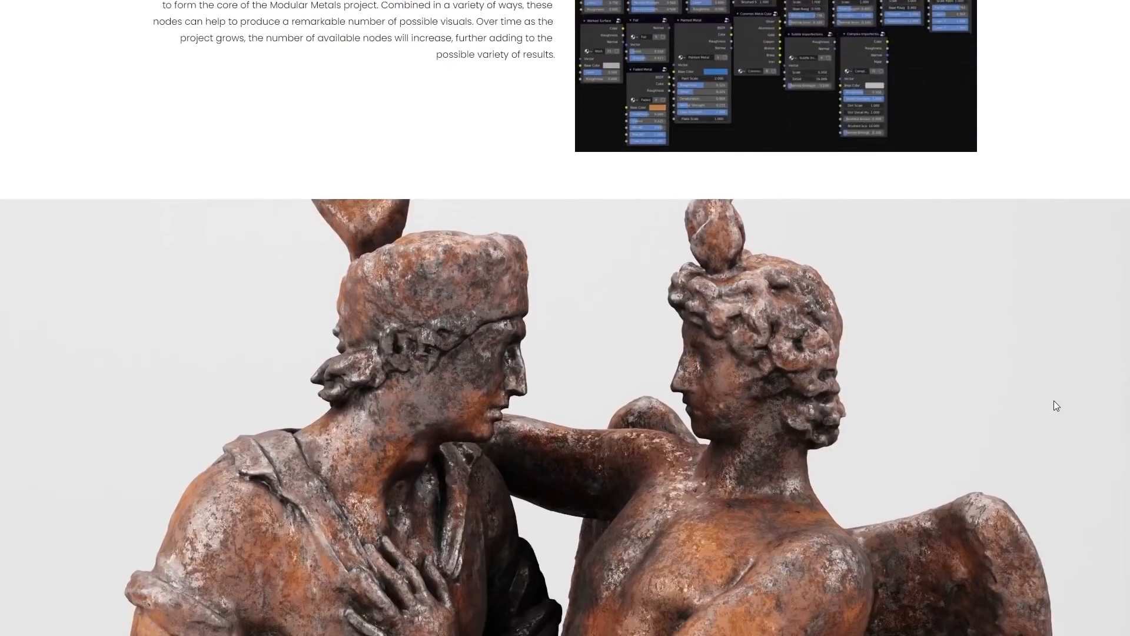
pyautogui.scroll(1, 990, 426)
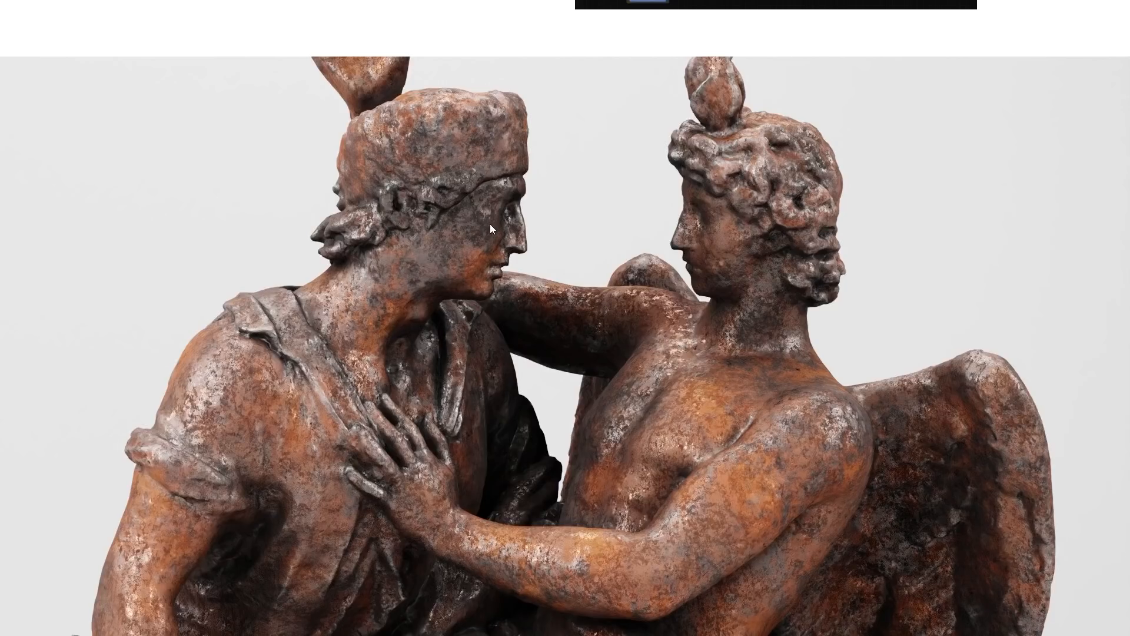
pyautogui.scroll(-1, 588, 254)
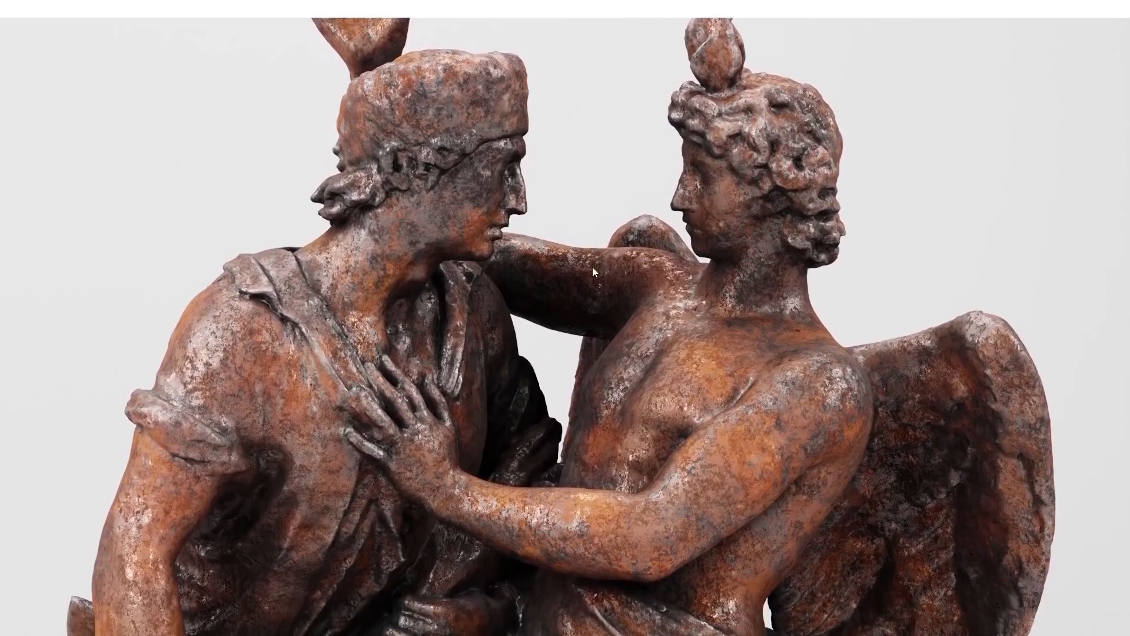
pyautogui.scroll(-1, 532, 407)
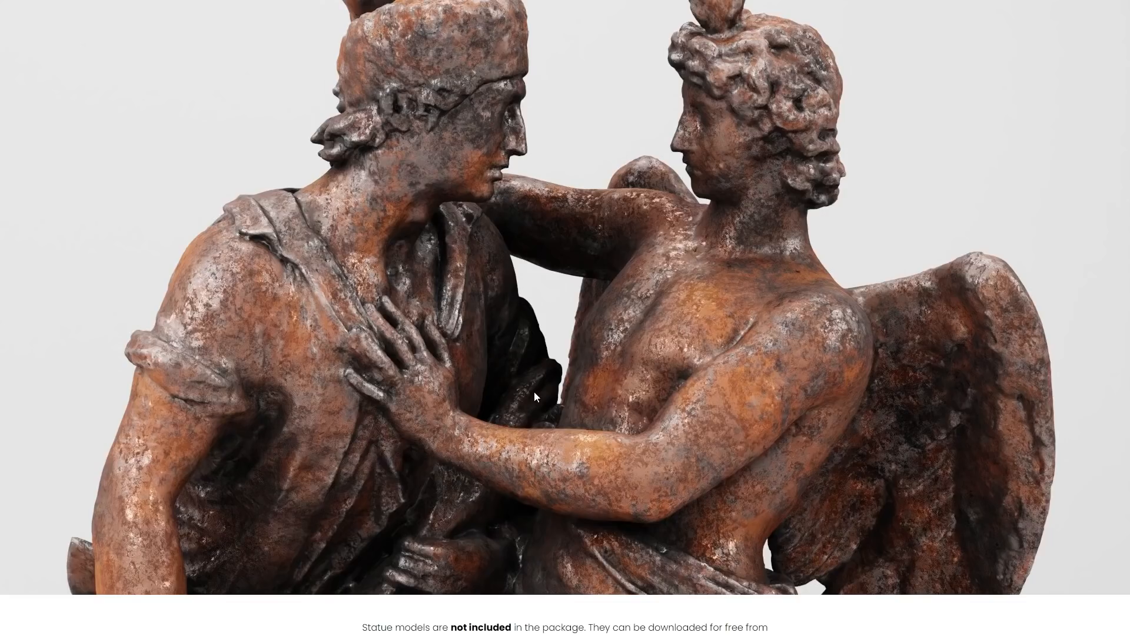
pyautogui.scroll(-5, 556, 401)
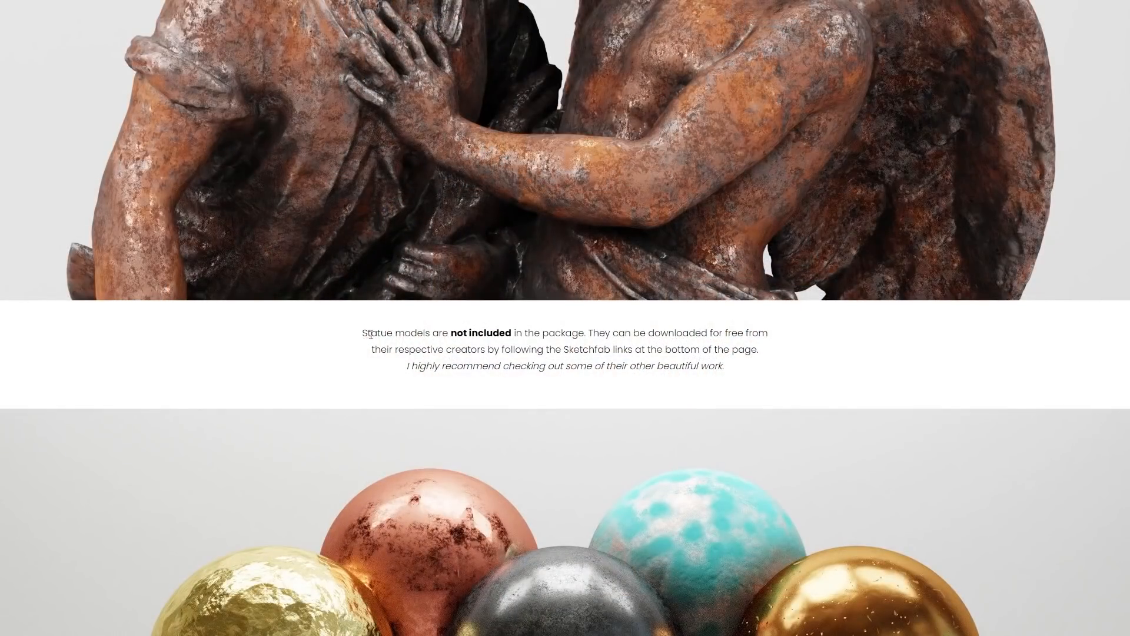
pyautogui.moveTo(364, 334); pyautogui.dragTo(587, 335)
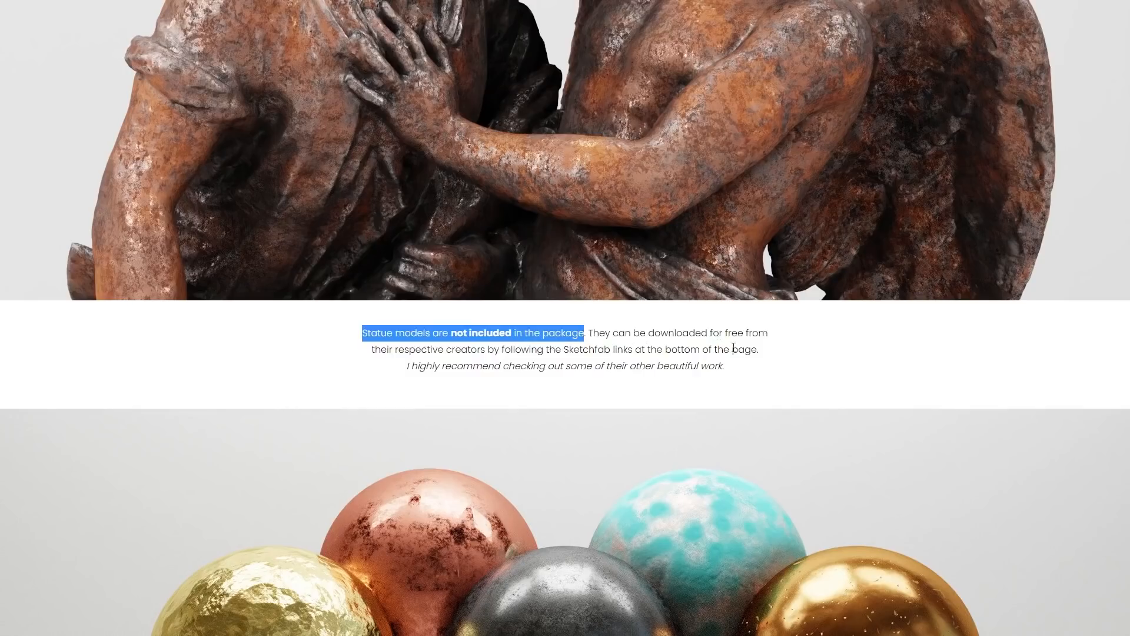
pyautogui.click(815, 354)
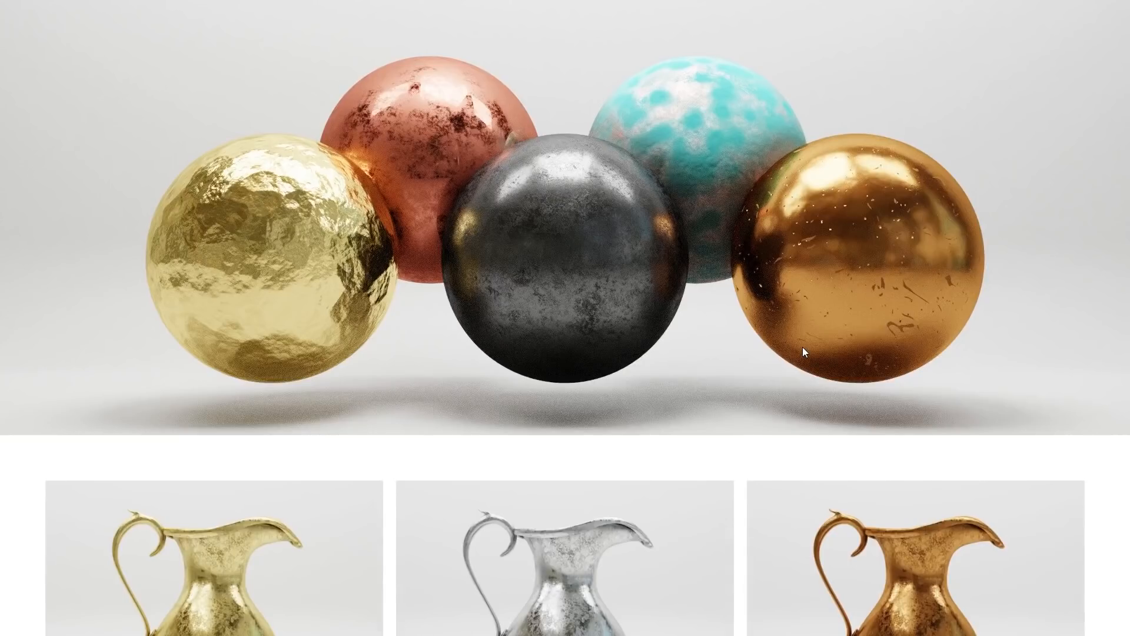
# Step: Browse the material gallery from the Archaeology jugs through the foil, brushed and painted spheres to the Rust and Corroded Copper statues
pyautogui.scroll(-7, 803, 352)
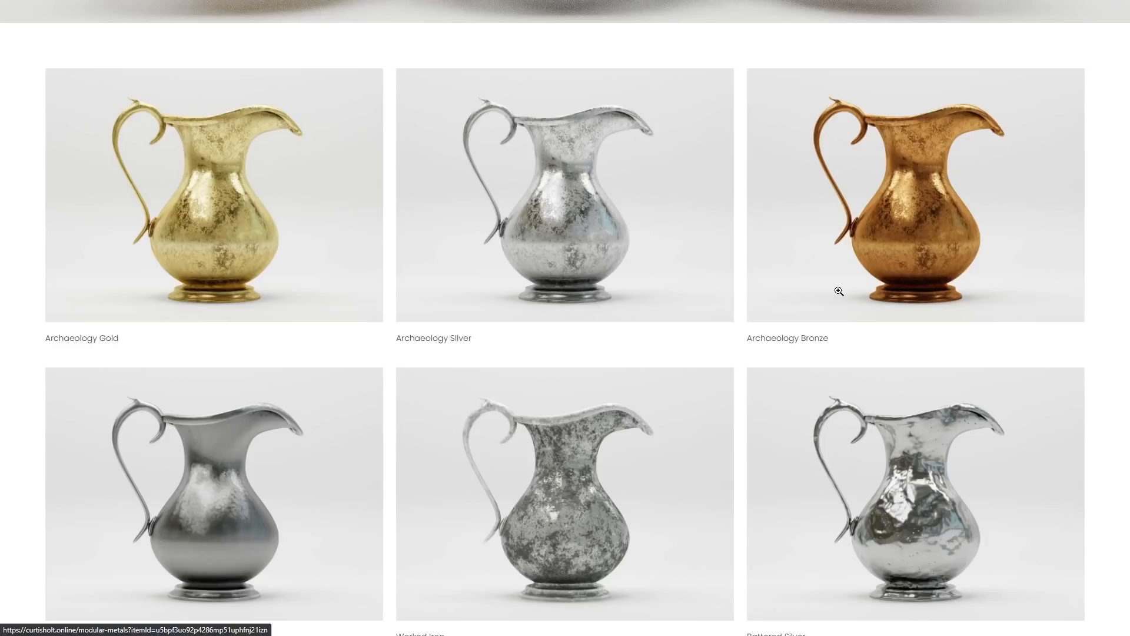
pyautogui.scroll(-3, 712, 293)
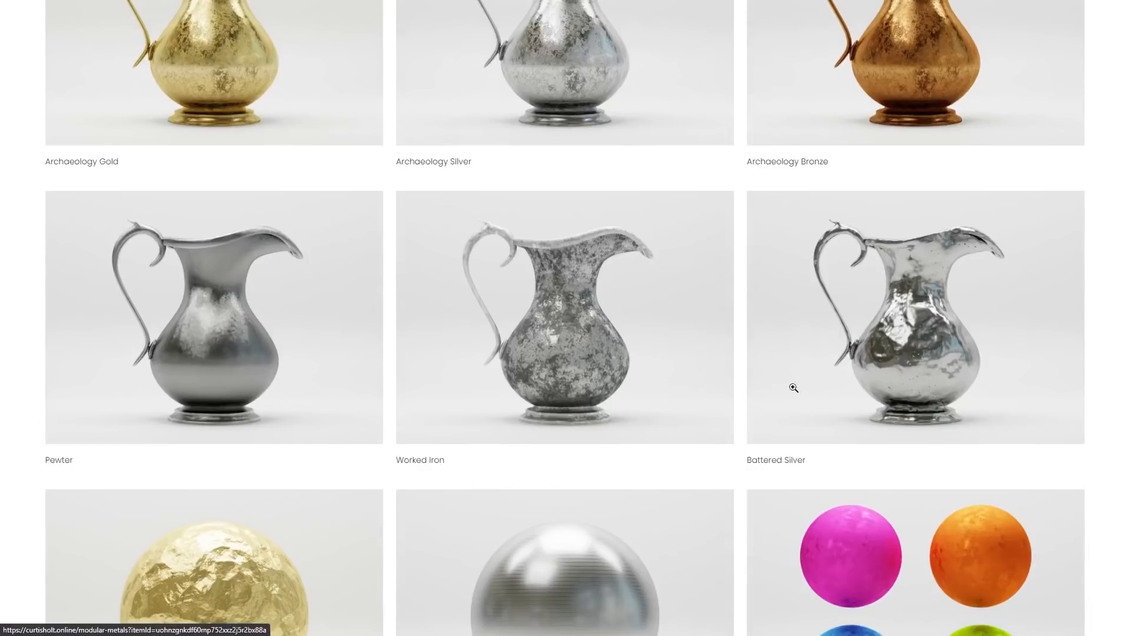
pyautogui.scroll(-1, 810, 385)
pyautogui.scroll(-4, 810, 385)
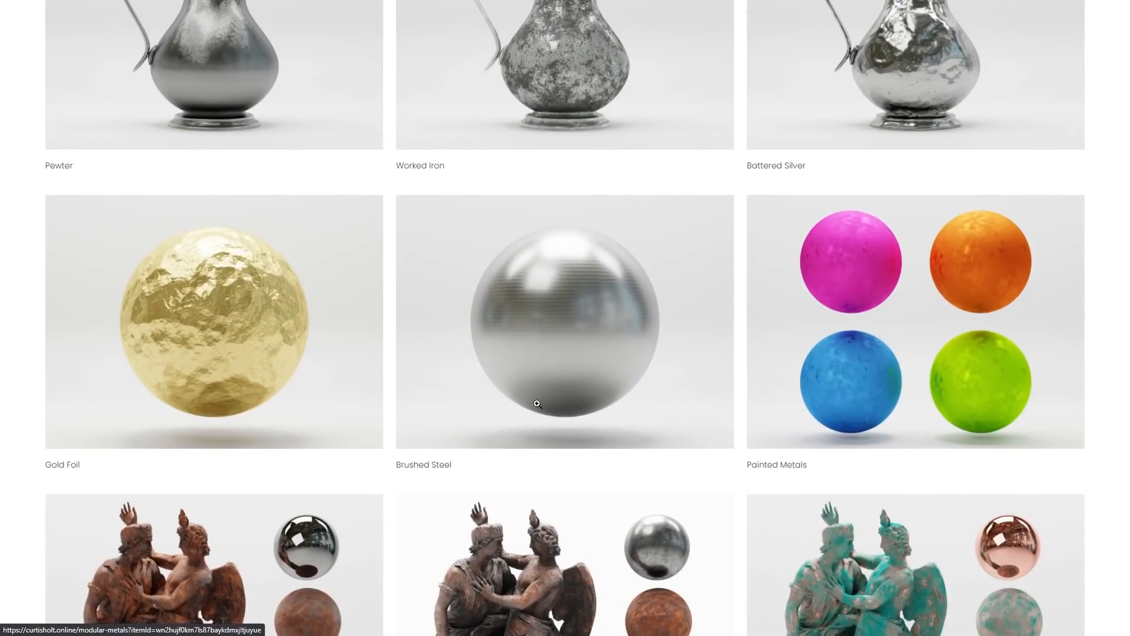
pyautogui.scroll(-2, 606, 385)
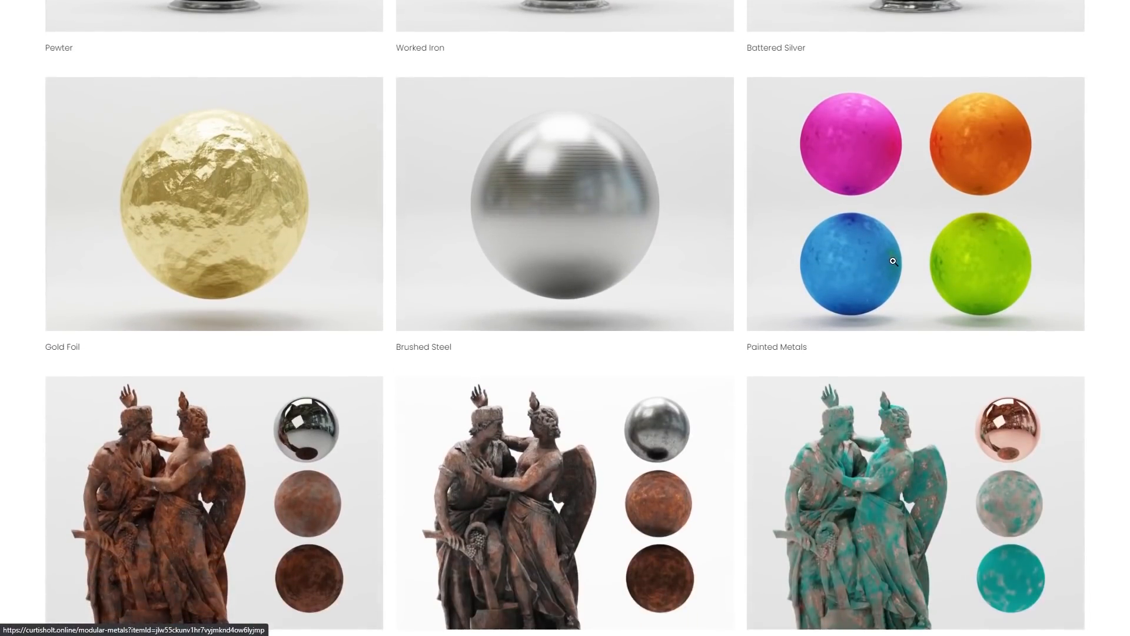
pyautogui.scroll(-3, 895, 261)
pyautogui.scroll(-3, 896, 262)
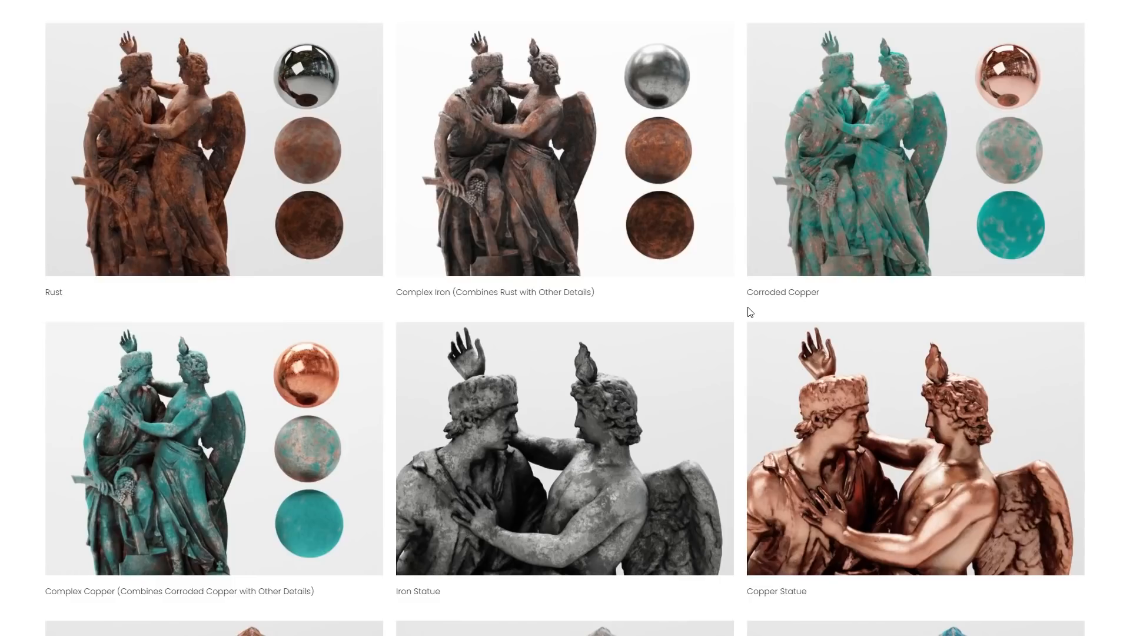
# Step: Compare the enlarged Rust and Complex Iron renders, and examine the Corroded Copper and Complex Copper renders
pyautogui.click(222, 161)
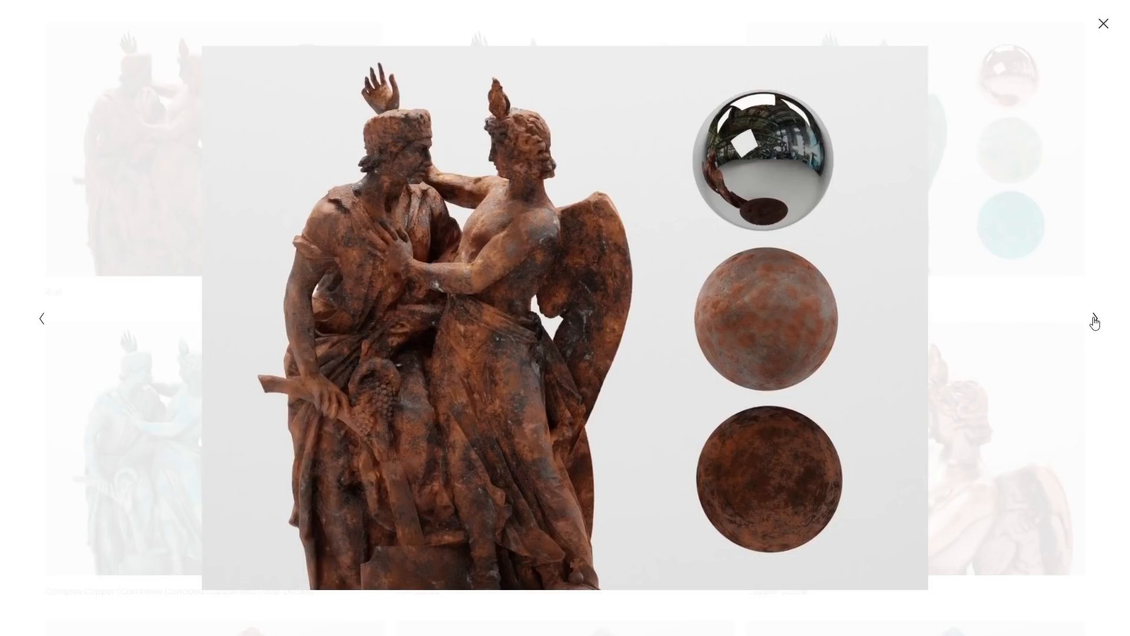
pyautogui.click(1094, 321)
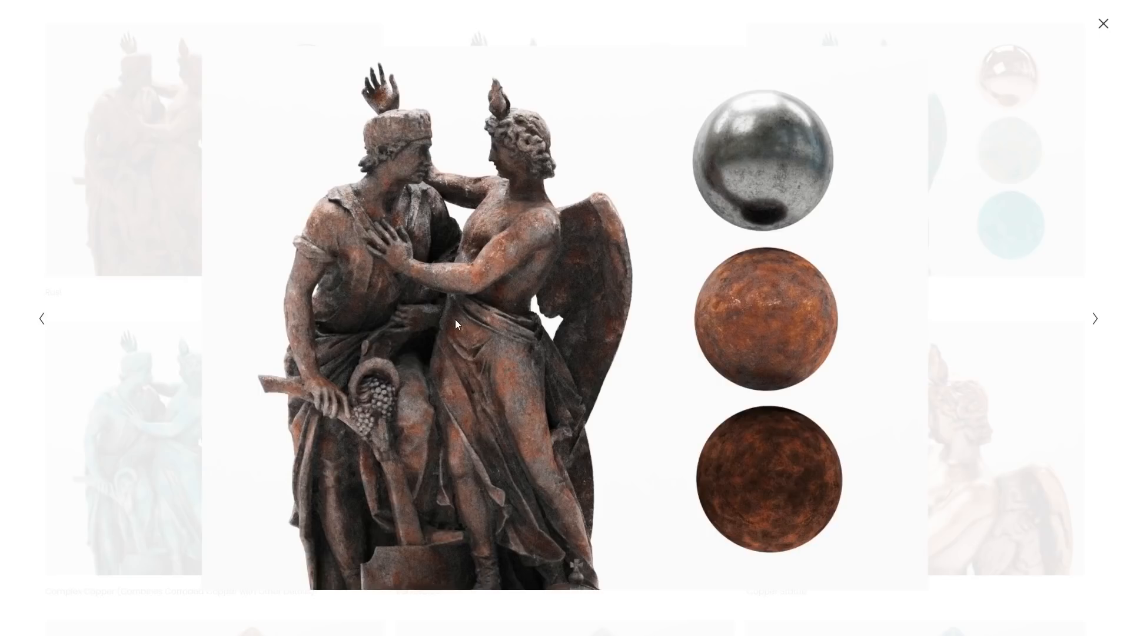
pyautogui.click(42, 323)
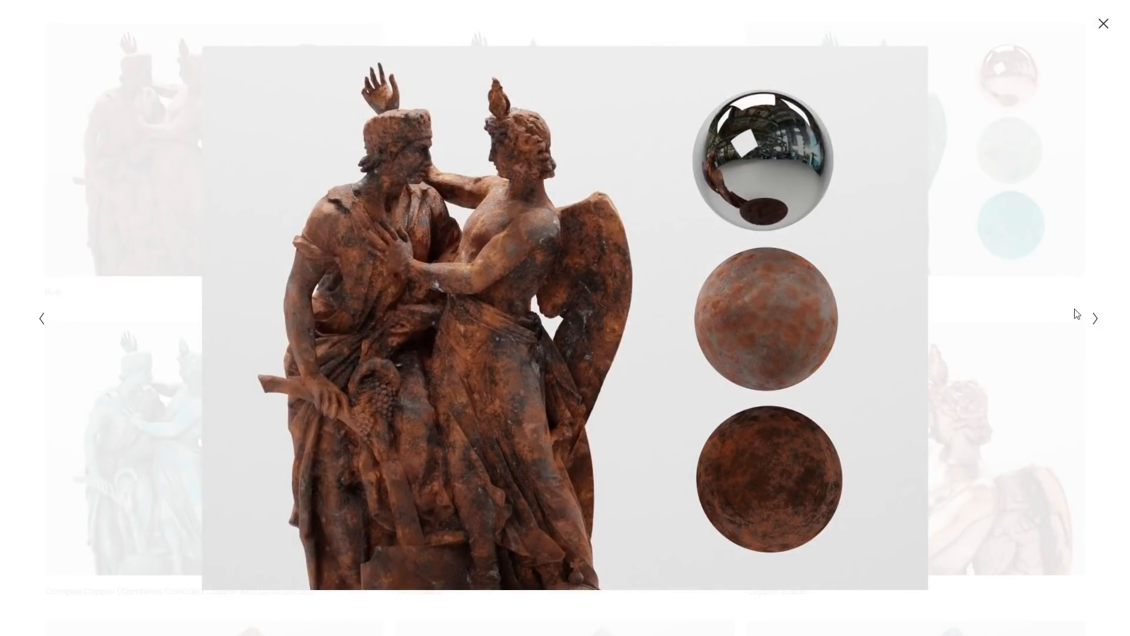
pyautogui.click(1095, 325)
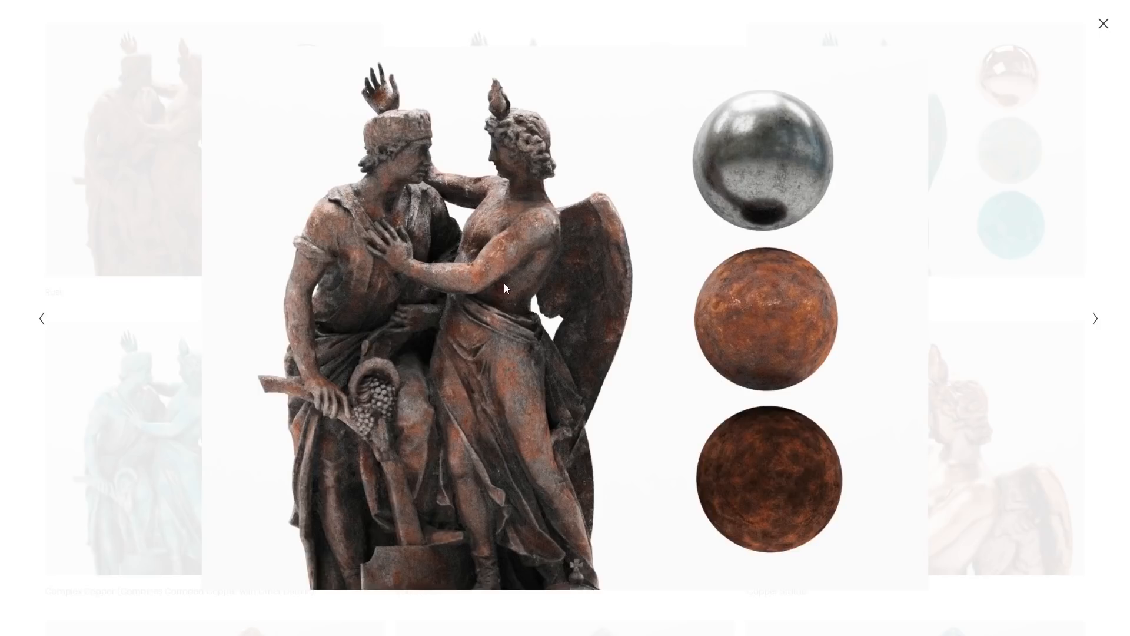
pyautogui.click(1096, 321)
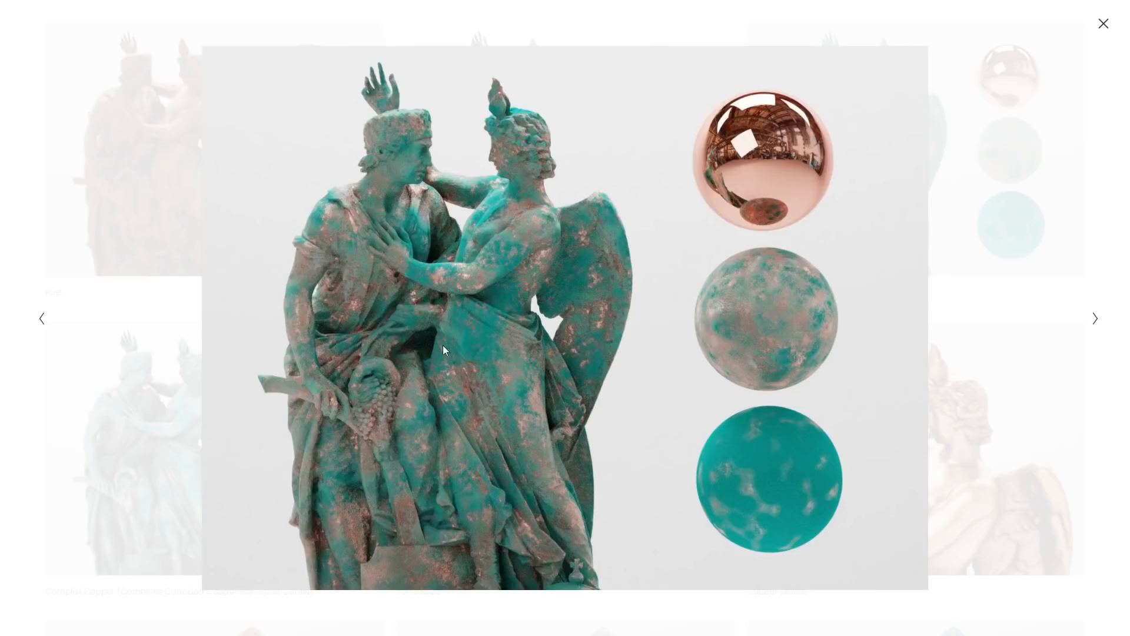
pyautogui.click(1097, 329)
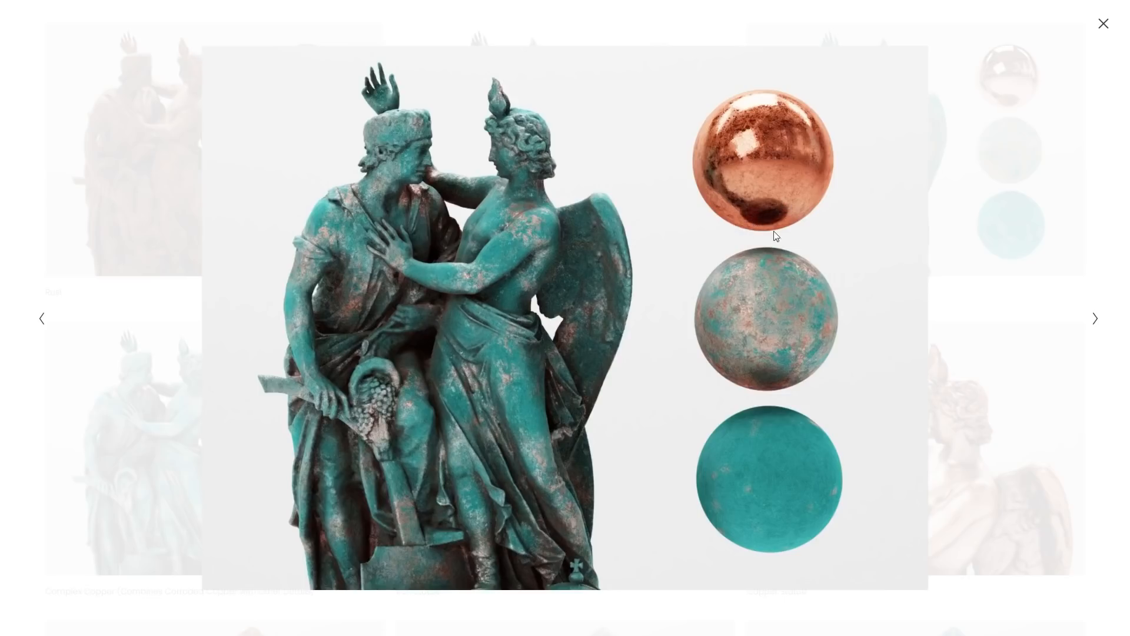
pyautogui.click(1104, 25)
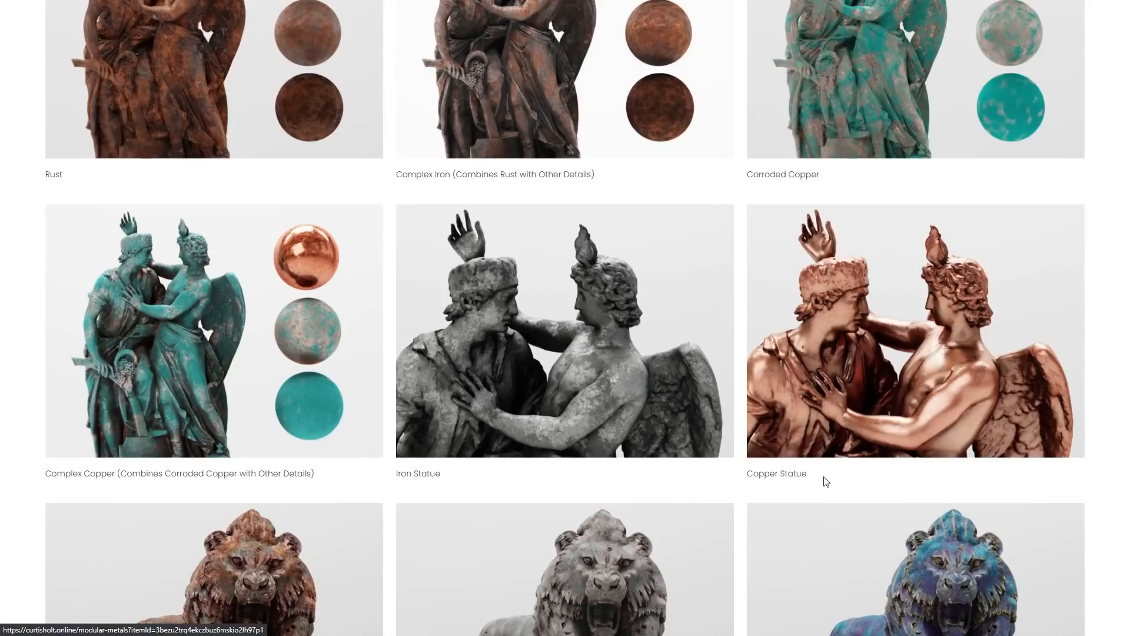
# Step: Examine the Iron Statue and Copper Statue renders enlarged, and return to the gallery
pyautogui.scroll(3, 826, 482)
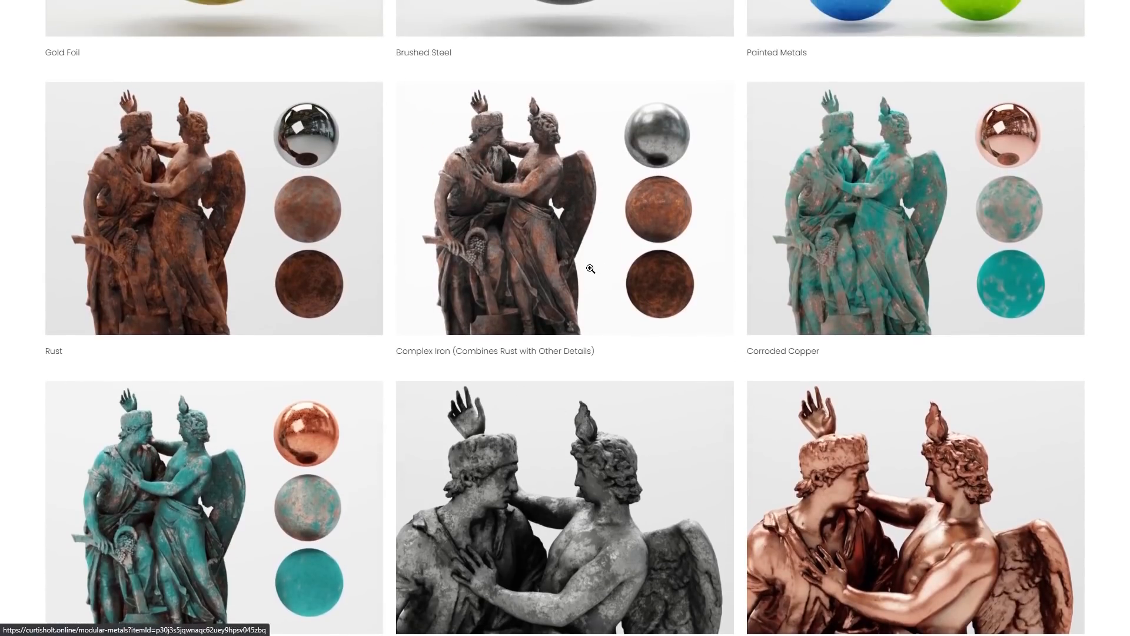
pyautogui.scroll(-3, 588, 266)
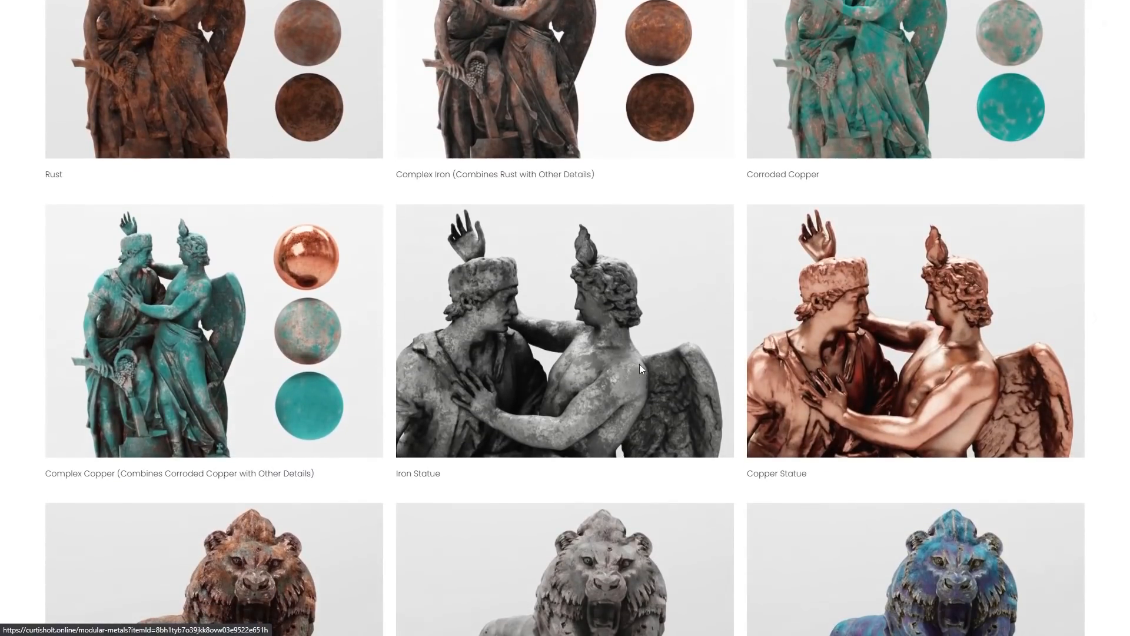
pyautogui.click(639, 365)
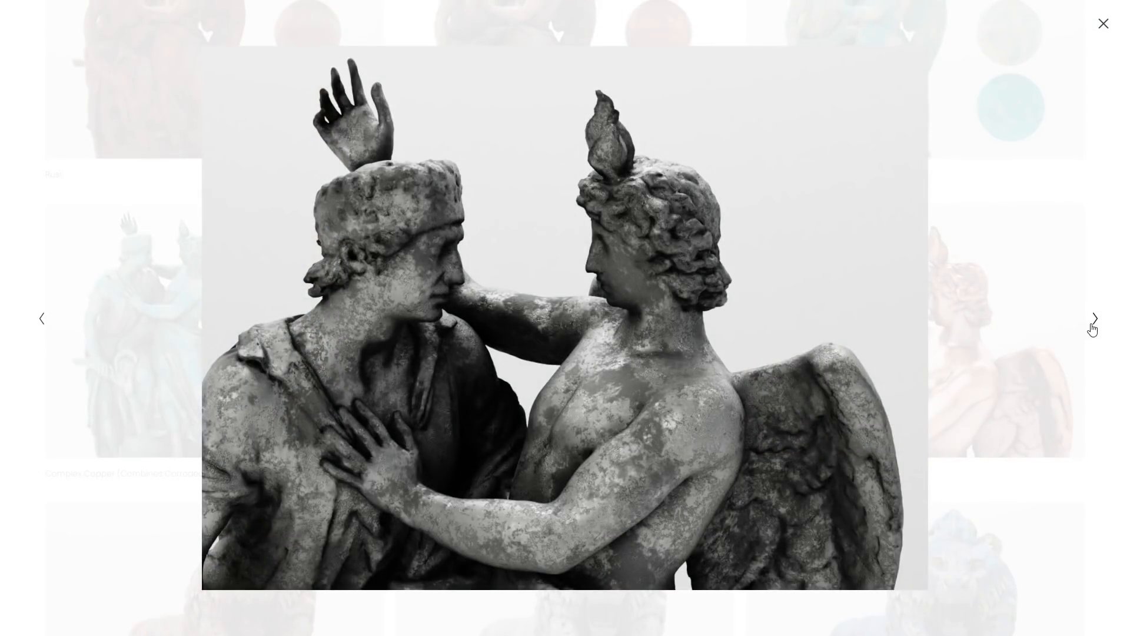
pyautogui.click(1092, 325)
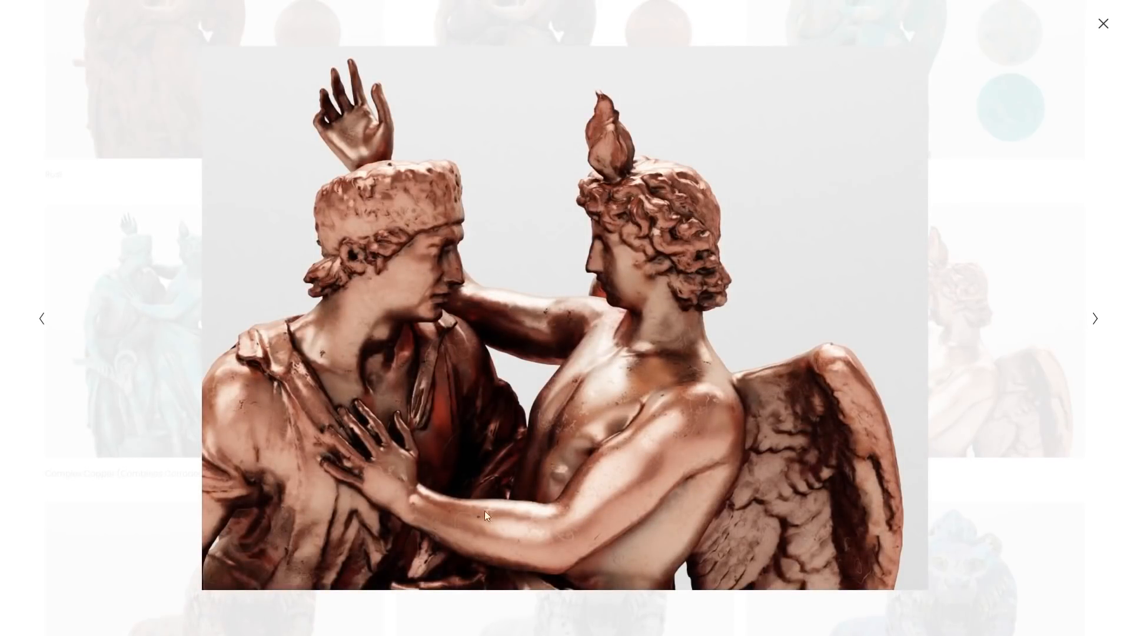
pyautogui.click(1104, 23)
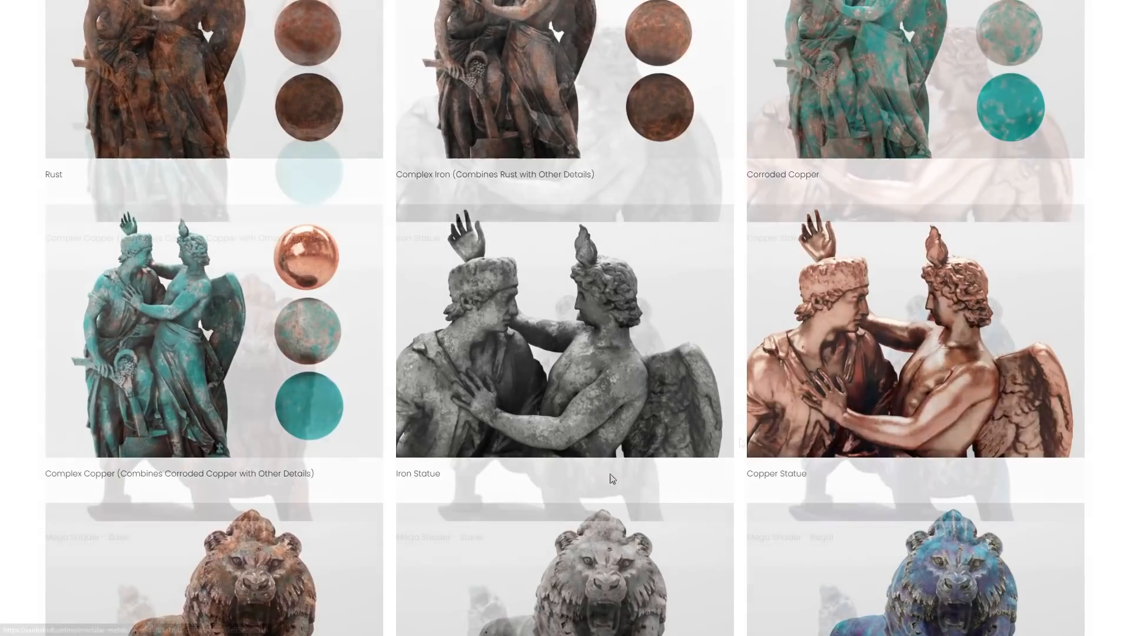
# Step: Examine the three Mega Shader lion renders enlarged: Base, Stone and Regal
pyautogui.scroll(-5, 740, 442)
pyautogui.scroll(1, 746, 442)
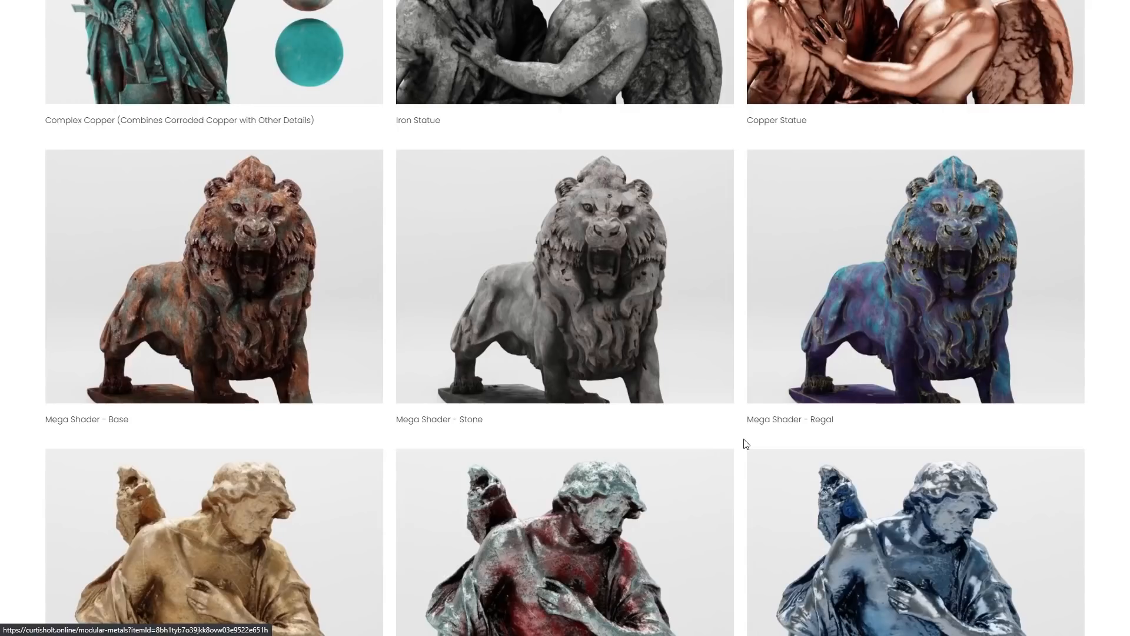
pyautogui.click(280, 317)
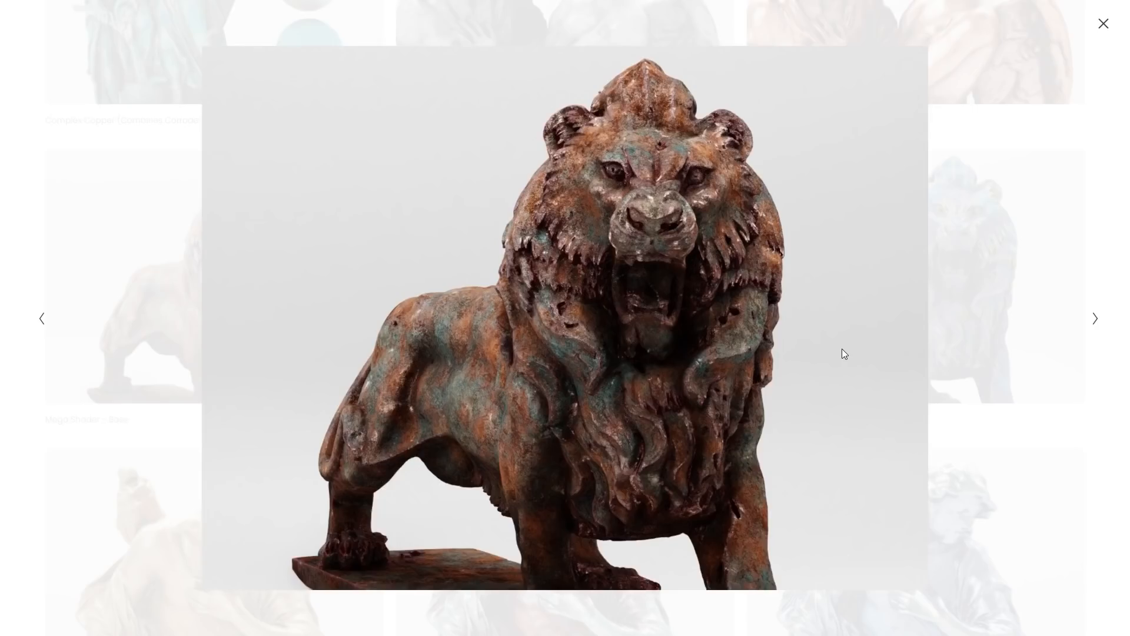
pyautogui.click(1095, 320)
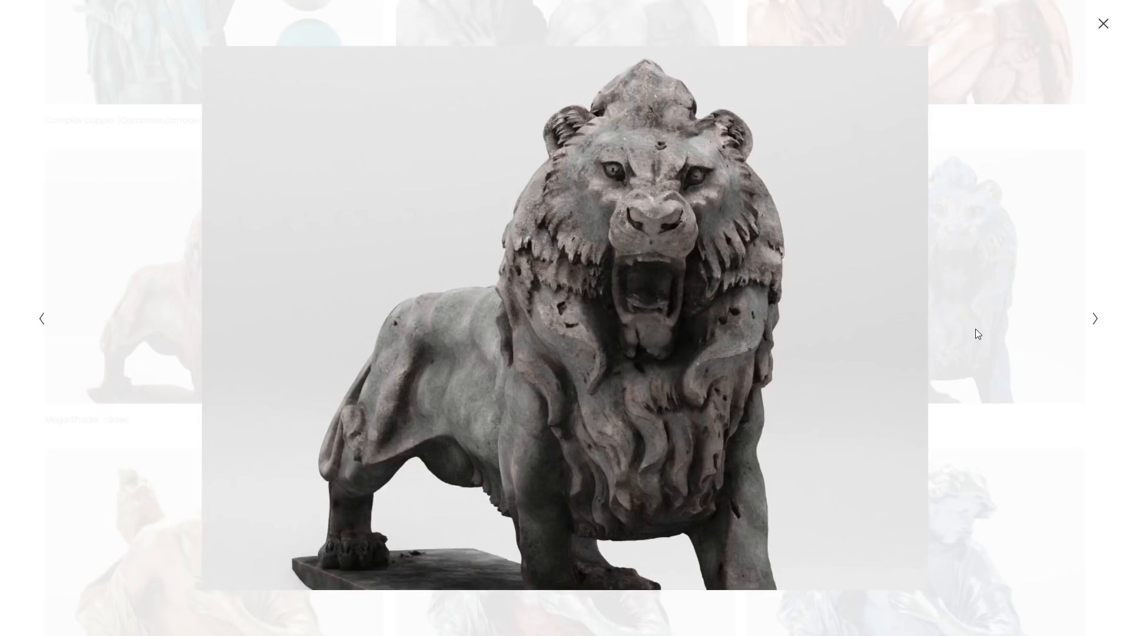
pyautogui.click(1094, 321)
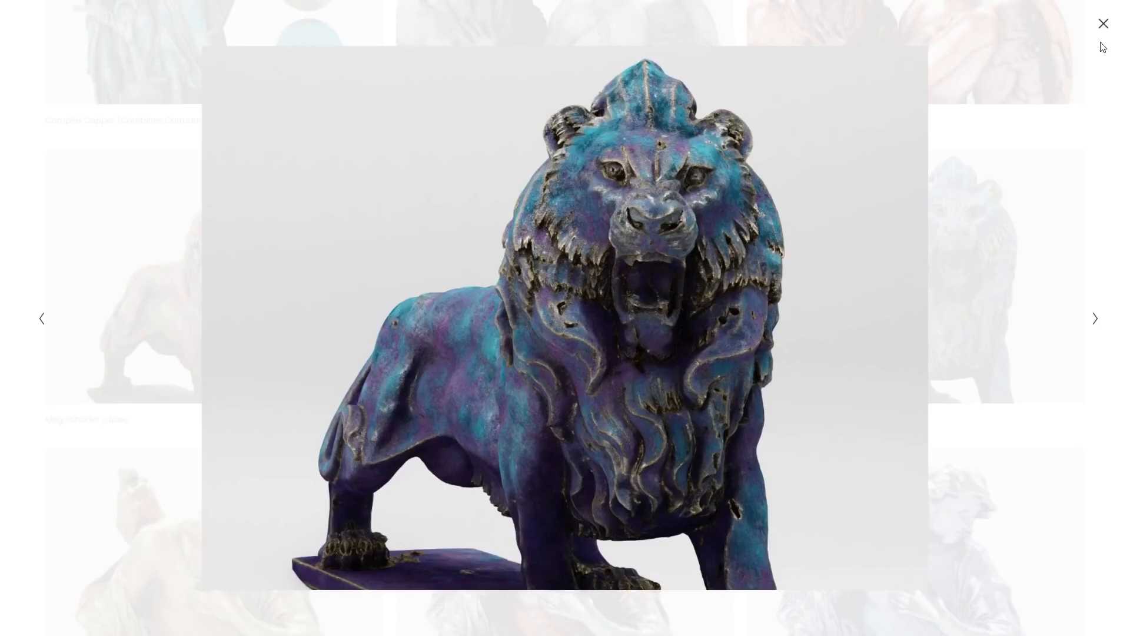
pyautogui.click(1103, 23)
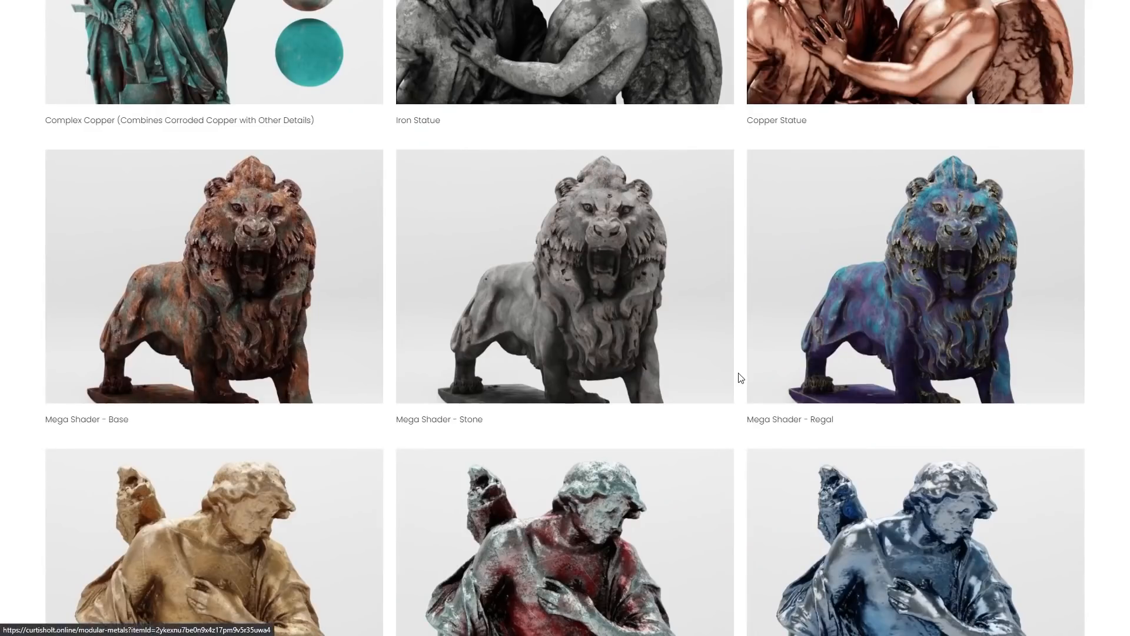
# Step: Examine the Art Deco - Brass statue render enlarged, and return to the gallery
pyautogui.scroll(10, 736, 371)
pyautogui.scroll(-10, 707, 347)
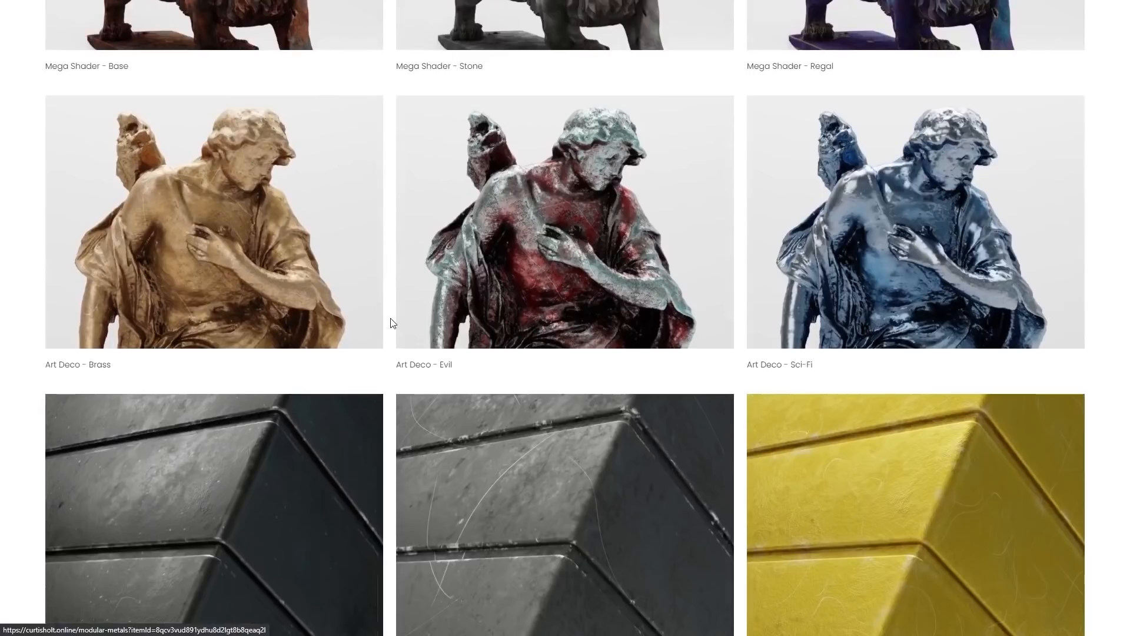
pyautogui.click(201, 290)
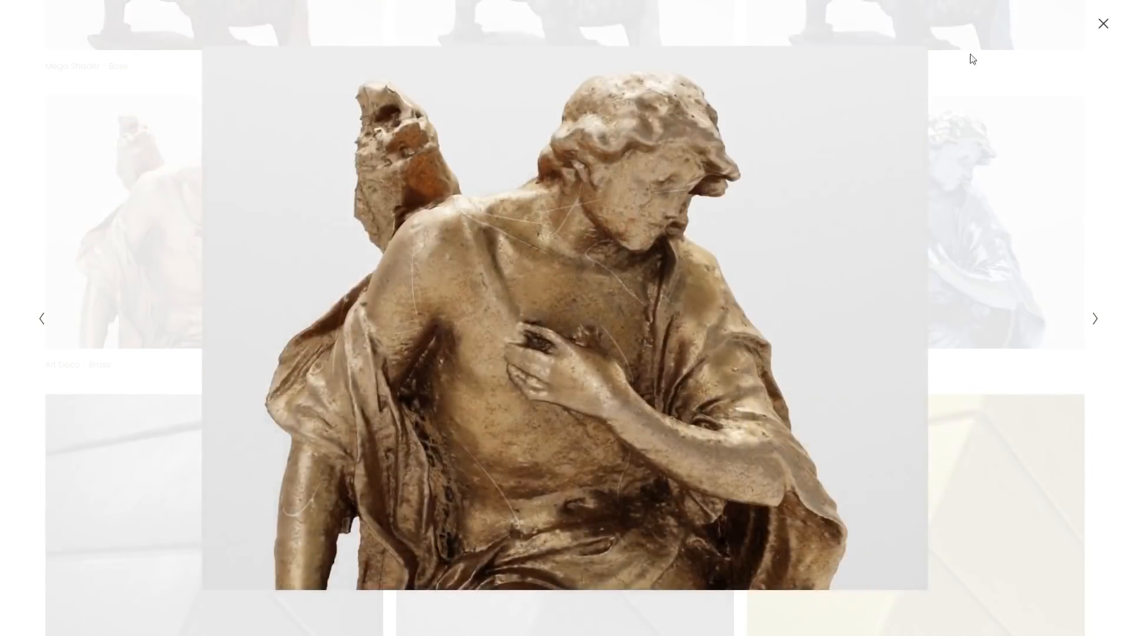
pyautogui.click(1103, 24)
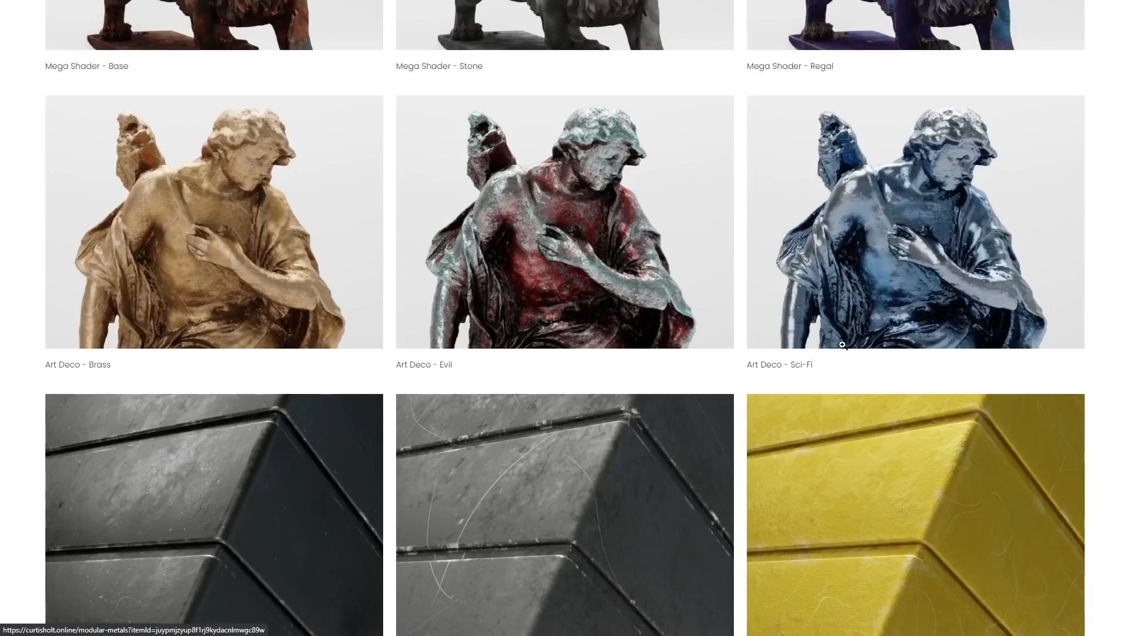
# Step: Examine the three Gun Metal renders enlarged: New, Old and Industrial, and view the end of the page with the image model credits
pyautogui.scroll(-4, 744, 365)
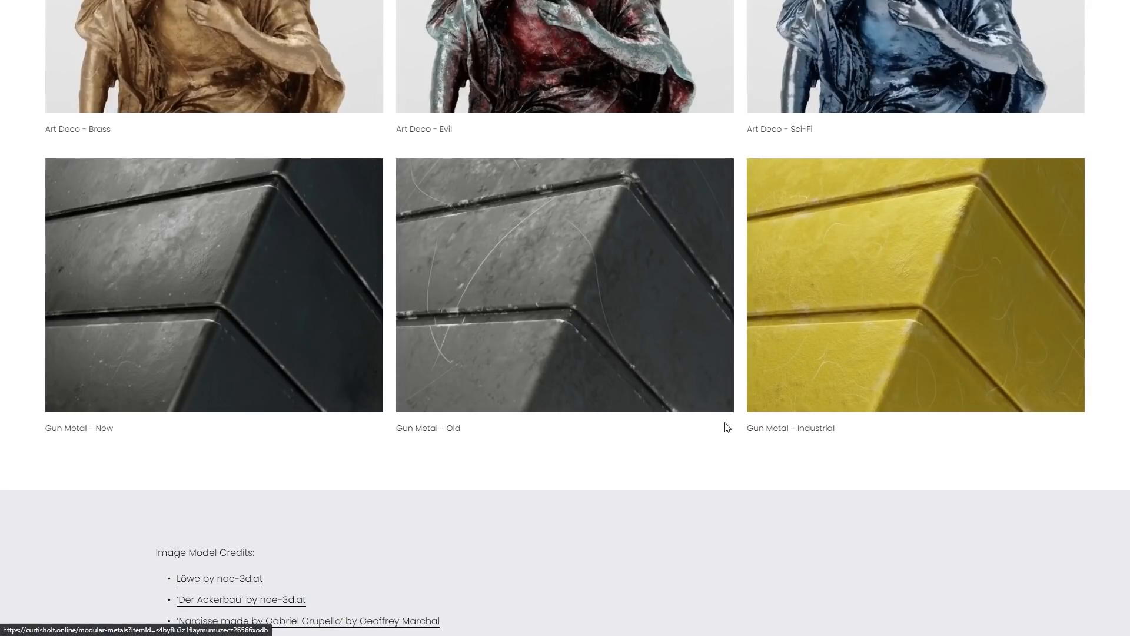
pyautogui.click(265, 321)
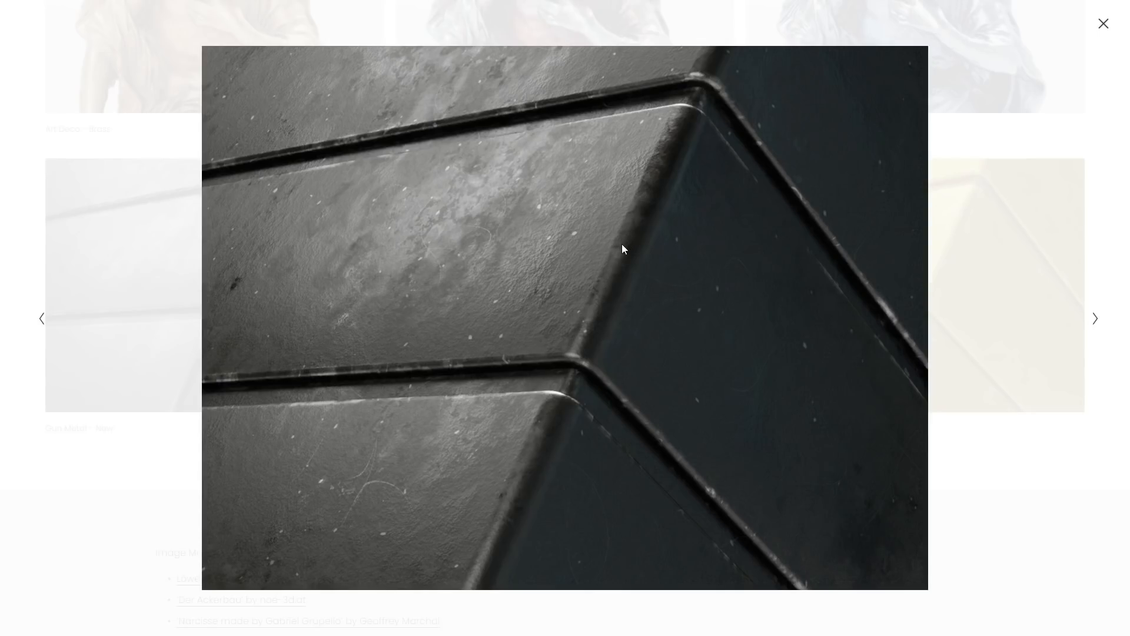
pyautogui.click(1097, 321)
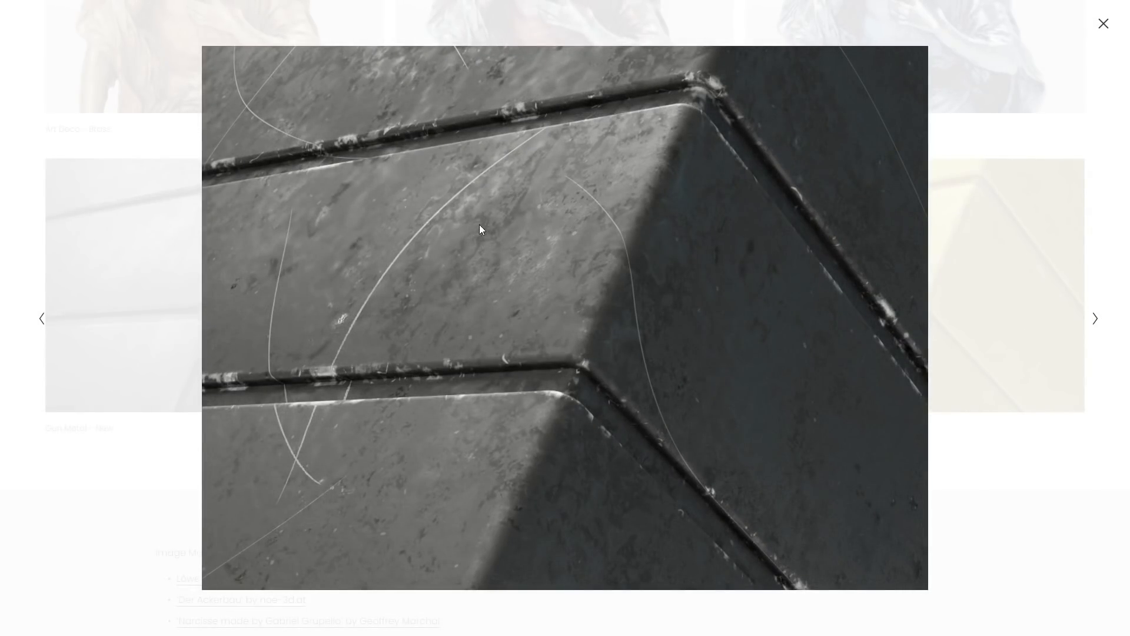
pyautogui.click(1096, 322)
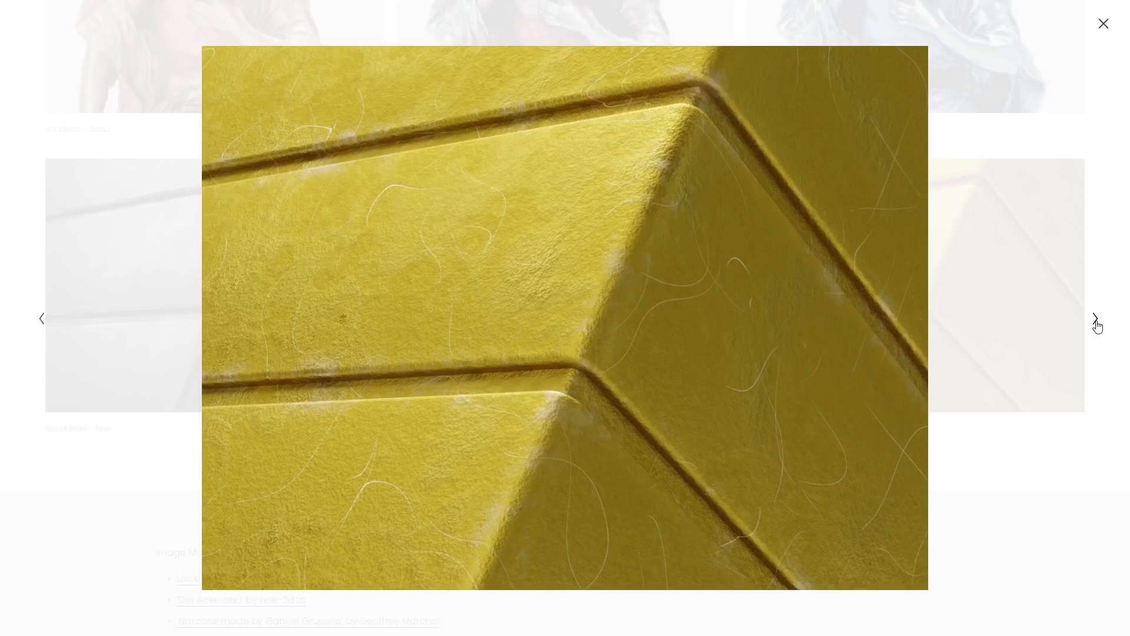
pyautogui.press('Escape')
pyautogui.scroll(-4, 589, 394)
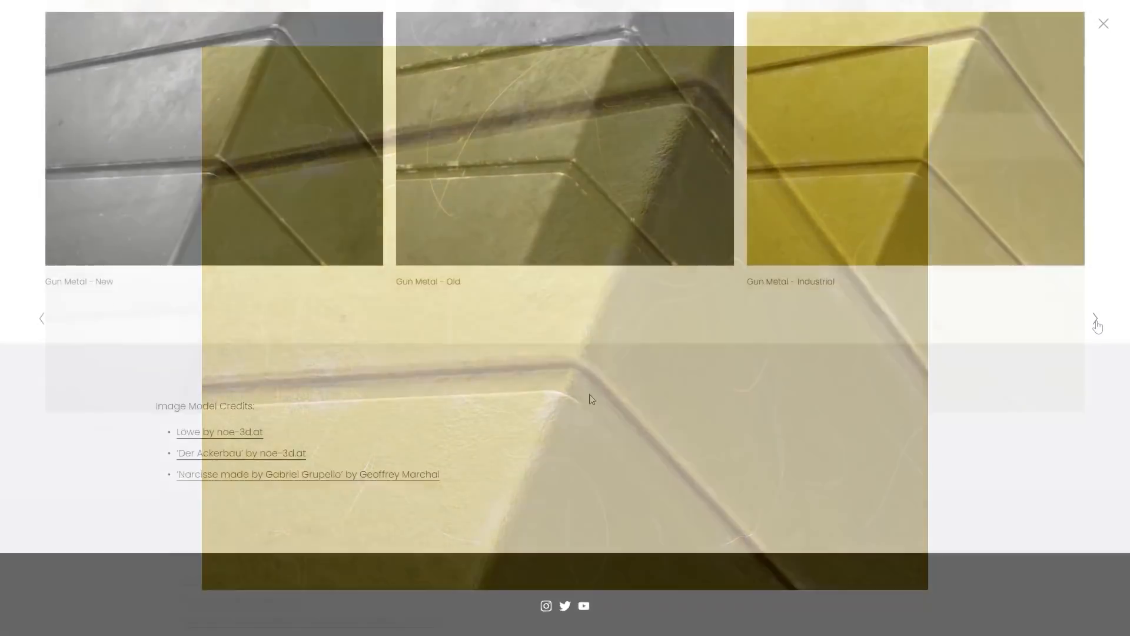
pyautogui.scroll(1, 424, 431)
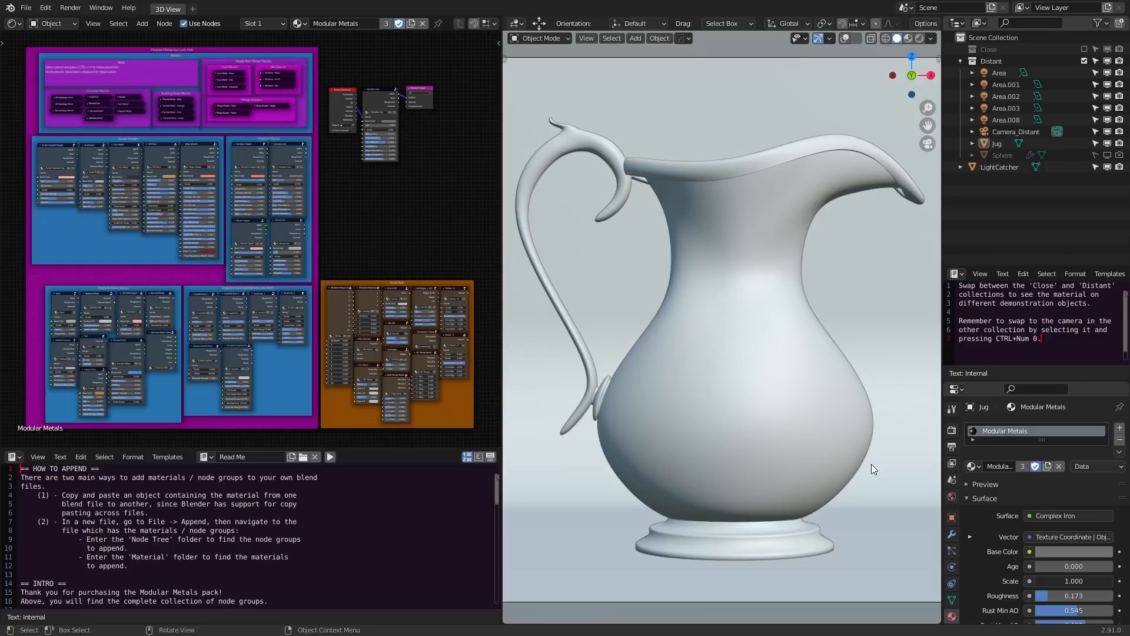
# Step: In Blender, show the jug in rendered shading and read the Read Me instructions and the note on swapping collections and cameras
pyautogui.click(919, 38)
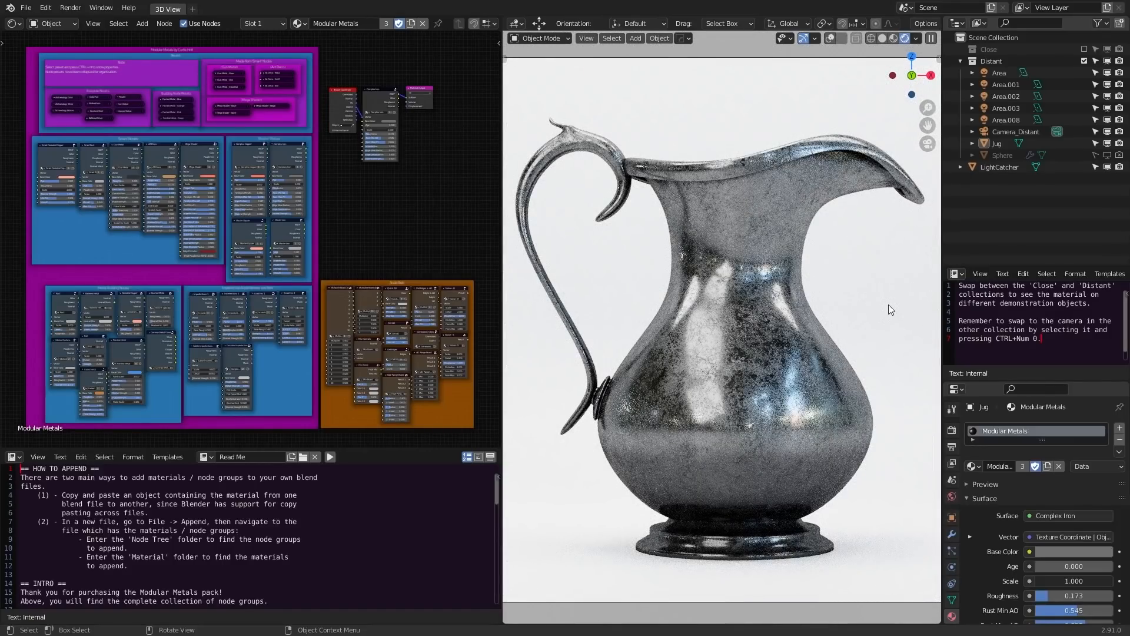
pyautogui.click(766, 452)
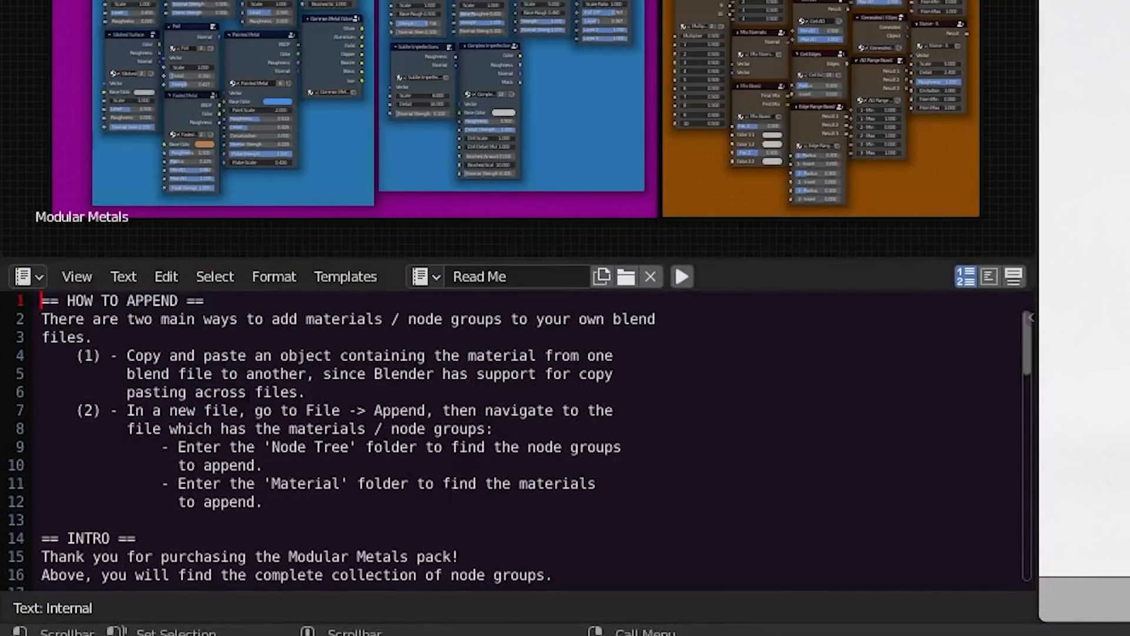
pyautogui.scroll(-4, 518, 442)
pyautogui.scroll(4, 519, 442)
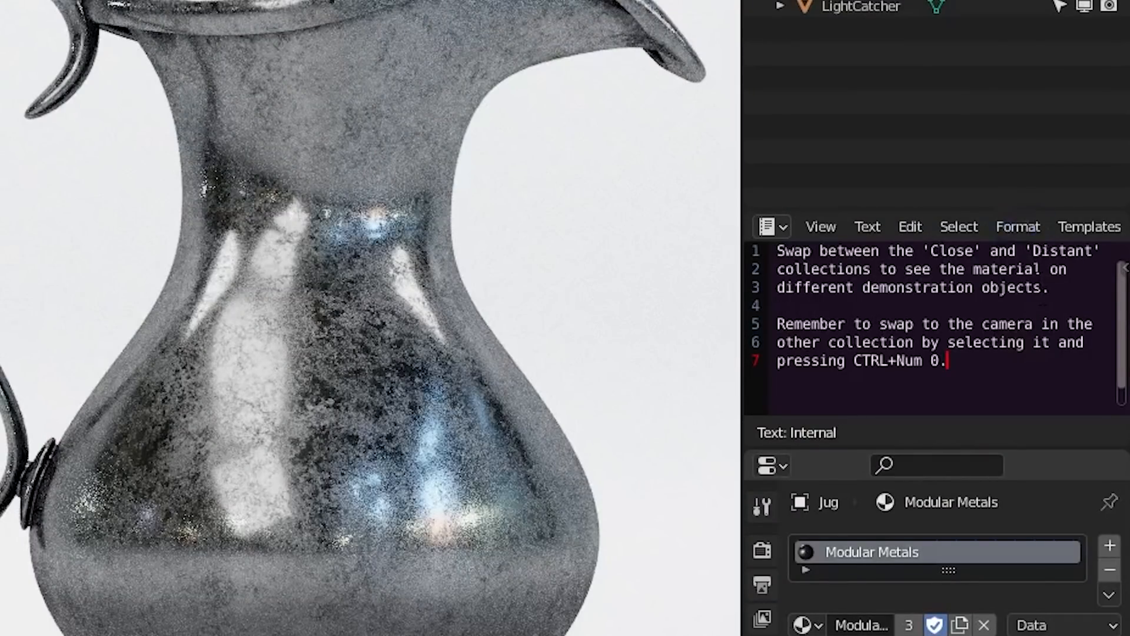
pyautogui.moveTo(948, 361); pyautogui.dragTo(778, 251)
pyautogui.click(922, 343)
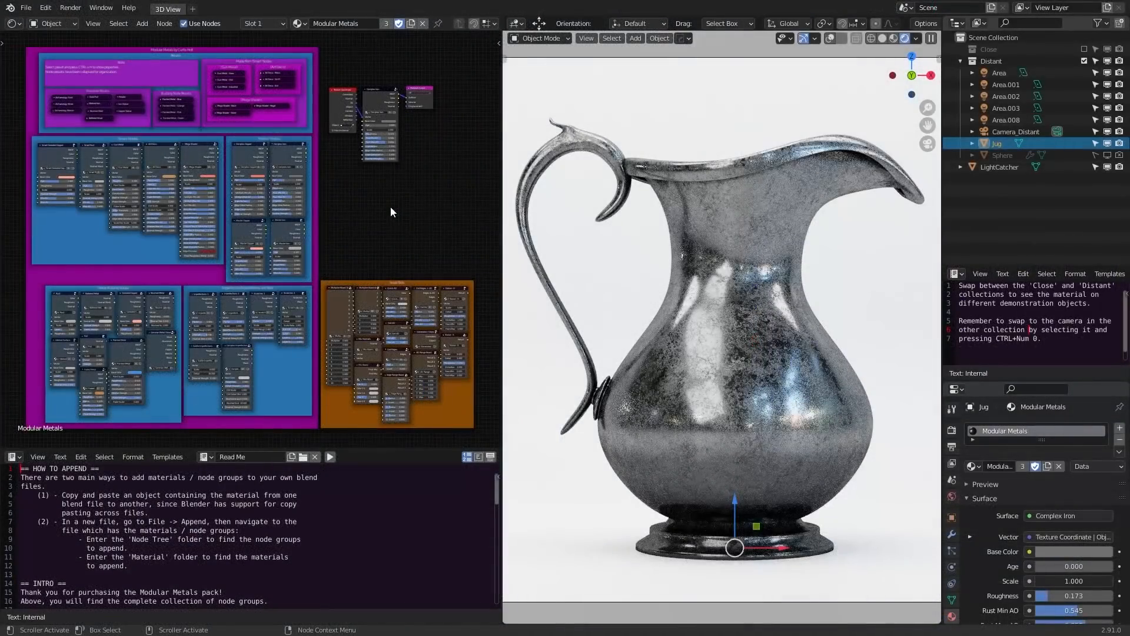
# Step: Maximize the node editor and place a duplicate of the Gun Metal - New preset in the empty space above the Presets frame
pyautogui.hotkey('ctrl', 'space')
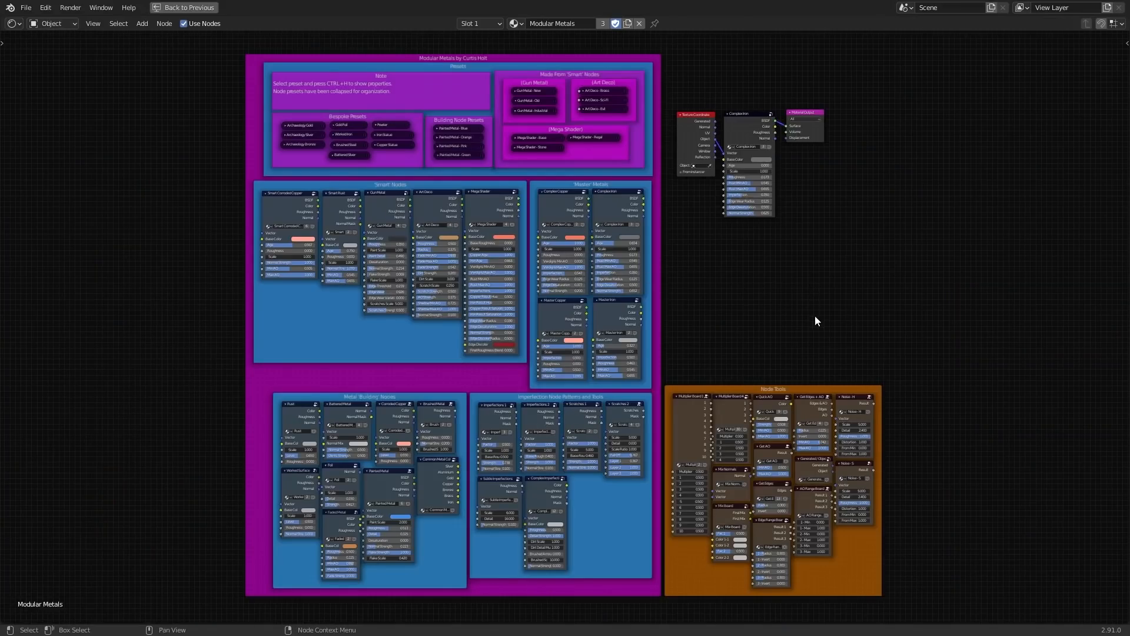
pyautogui.moveTo(936, 606); pyautogui.dragTo(200, 51)
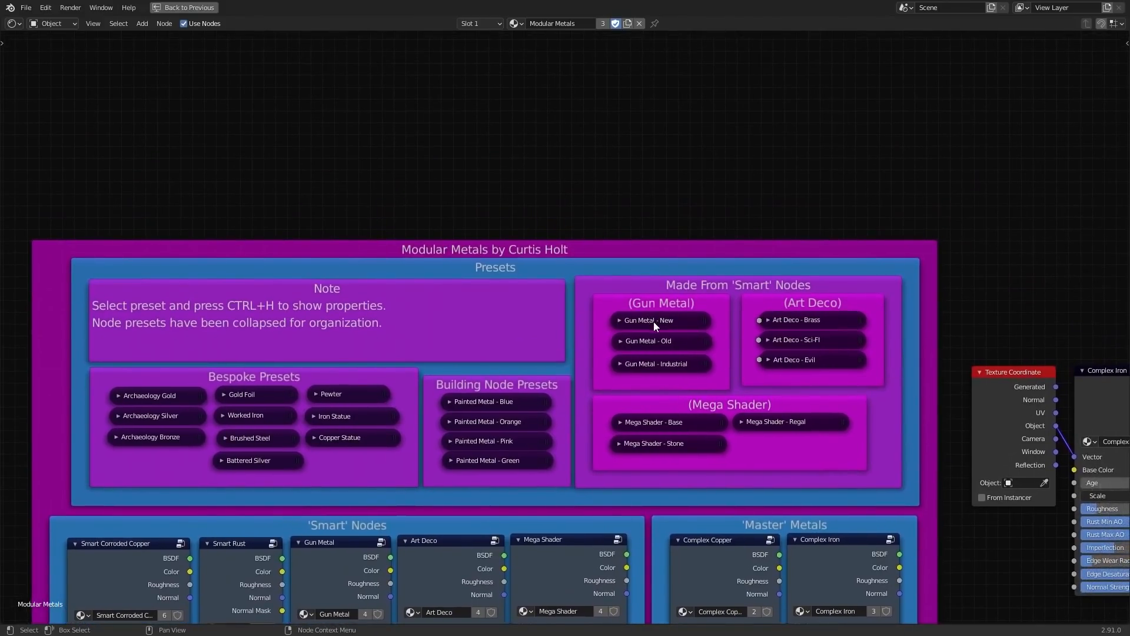
pyautogui.click(665, 324)
pyautogui.hotkey('shift', 'd')
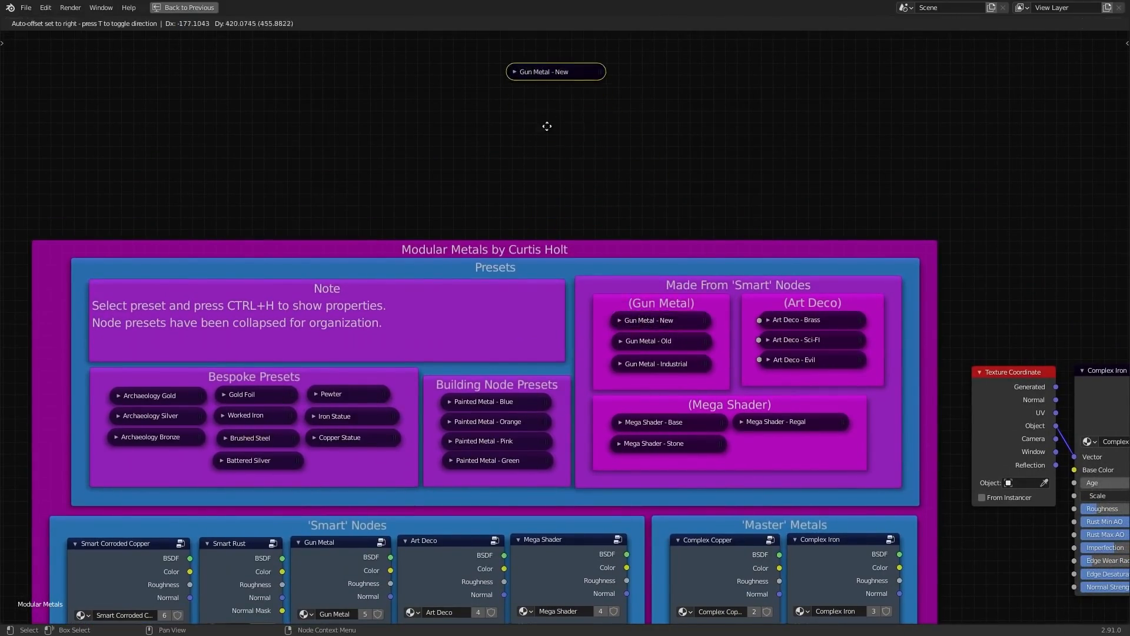
pyautogui.click(584, 88)
# Step: Expand the duplicated Gun Metal - New node, move it higher, and toggle its hidden sockets until all its properties show
pyautogui.moveTo(606, 106); pyautogui.dragTo(578, 298, button='middle')
pyautogui.scroll(3, 577, 298)
pyautogui.click(508, 207)
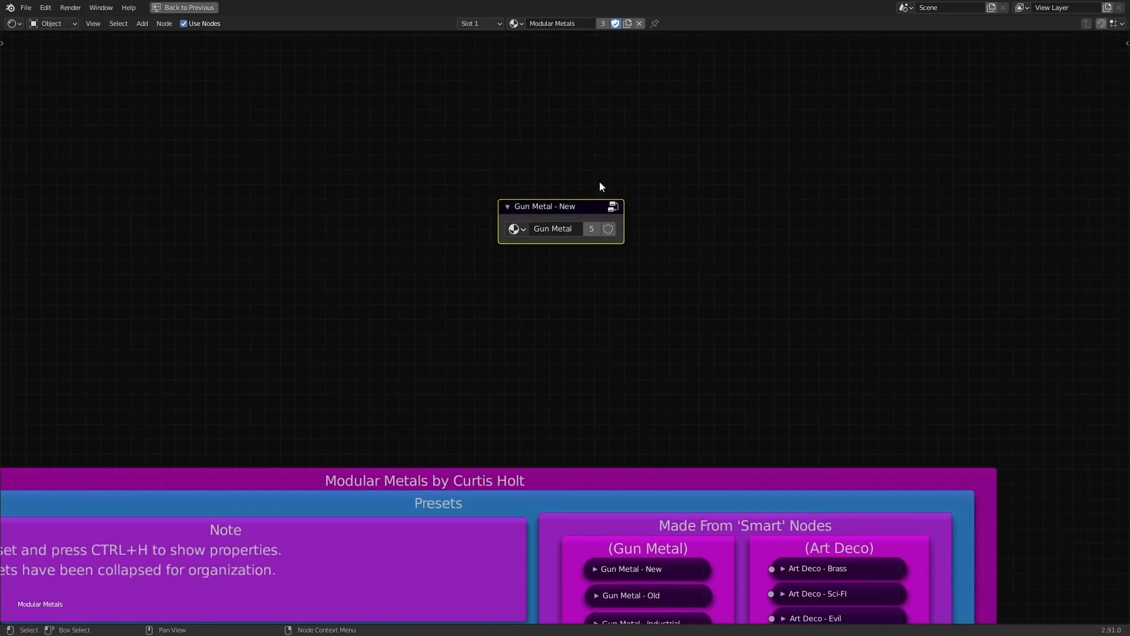
pyautogui.moveTo(556, 207); pyautogui.dragTo(578, 113)
pyautogui.hotkey('ctrl', 'h')
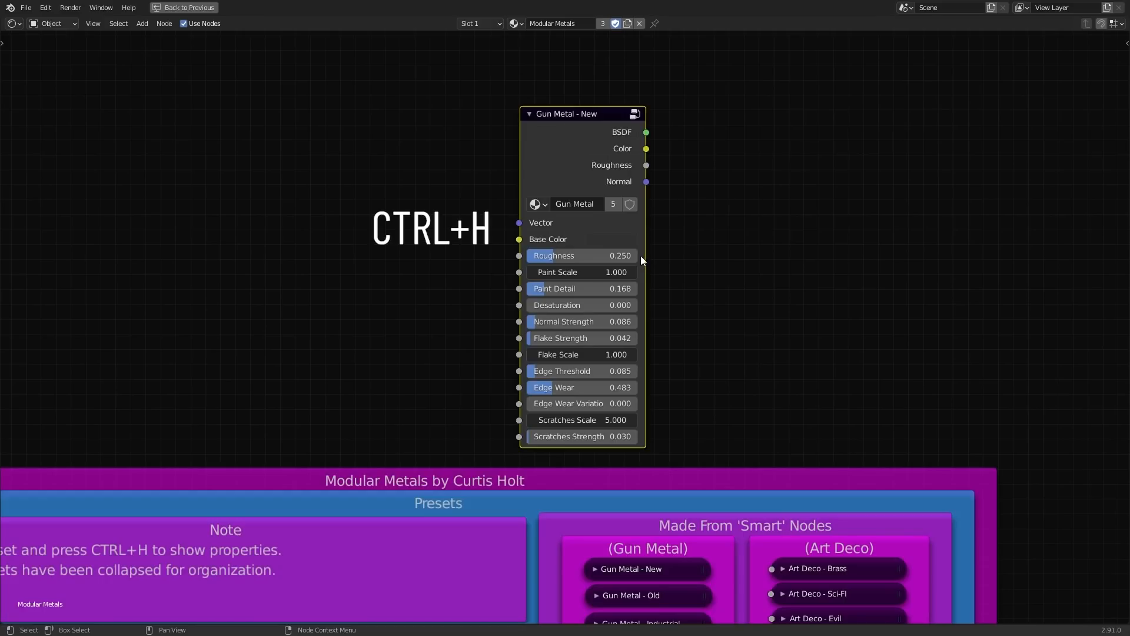
pyautogui.hotkey('ctrl', 'h')
pyautogui.hotkey('ctrl', 'h')
pyautogui.hotkey('ctrl', 'h')
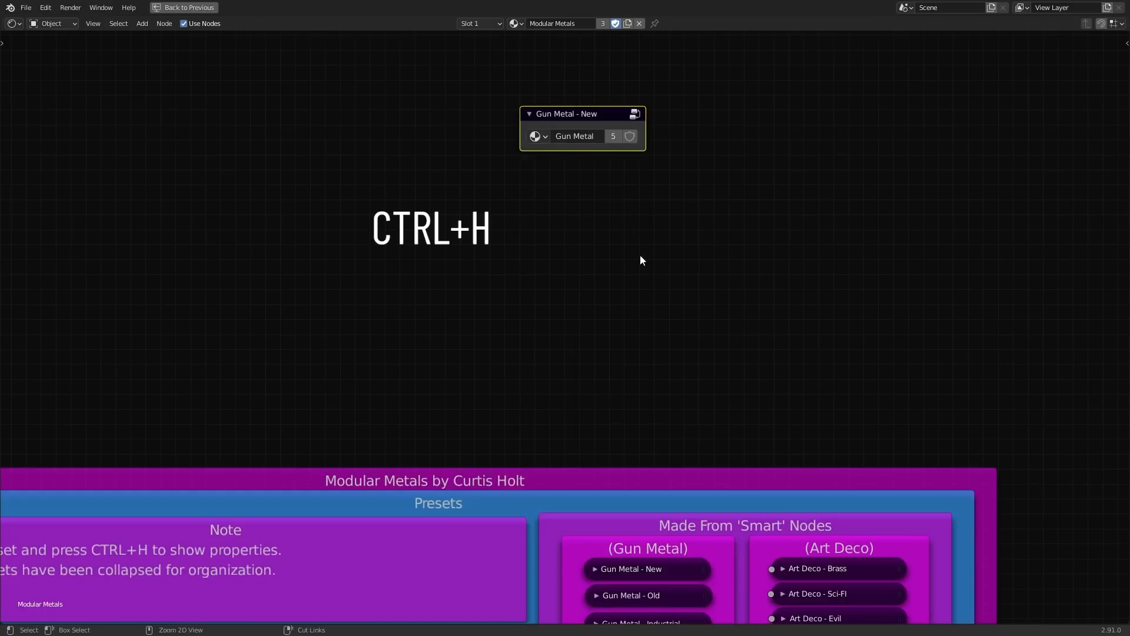
pyautogui.hotkey('ctrl', 'h')
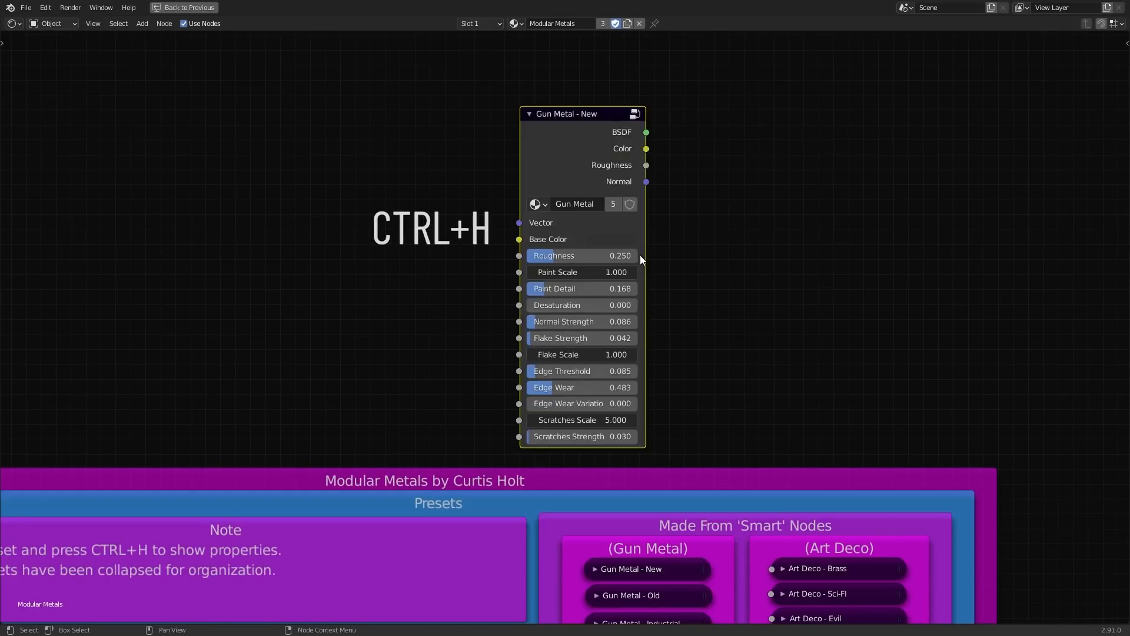
# Step: Examine the 'Smart' Nodes frame and the 'Master' Metals: Master Copper, Master Iron, Complex Copper and Complex Iron
pyautogui.scroll(-4, 641, 255)
pyautogui.moveTo(648, 232); pyautogui.dragTo(642, 78, button='middle')
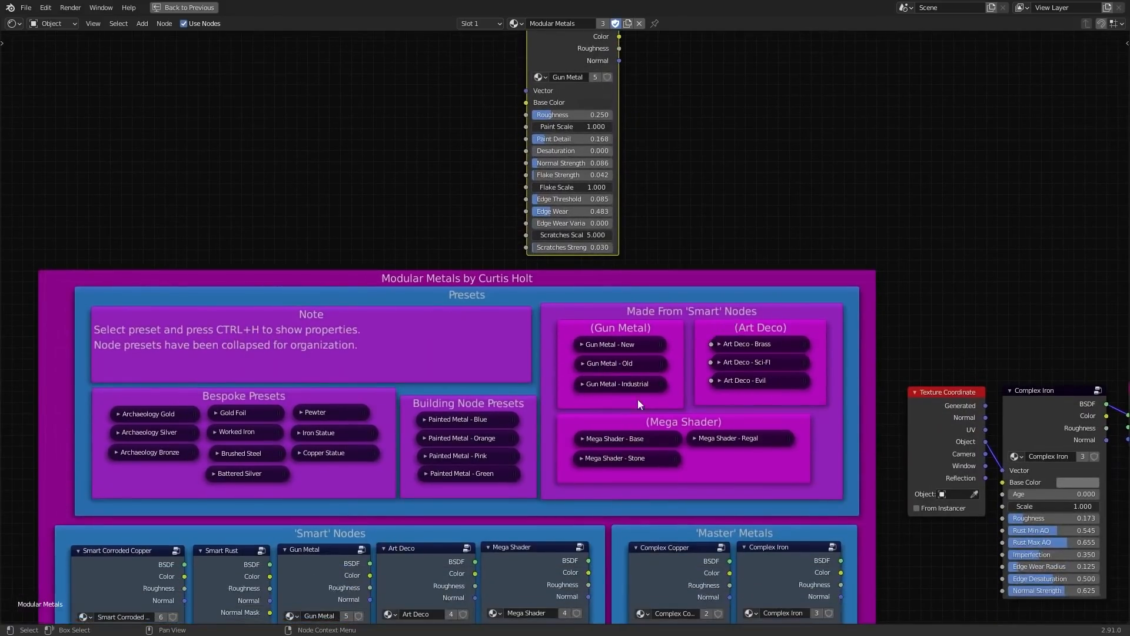
pyautogui.scroll(-3, 633, 327)
pyautogui.scroll(-2, 386, 387)
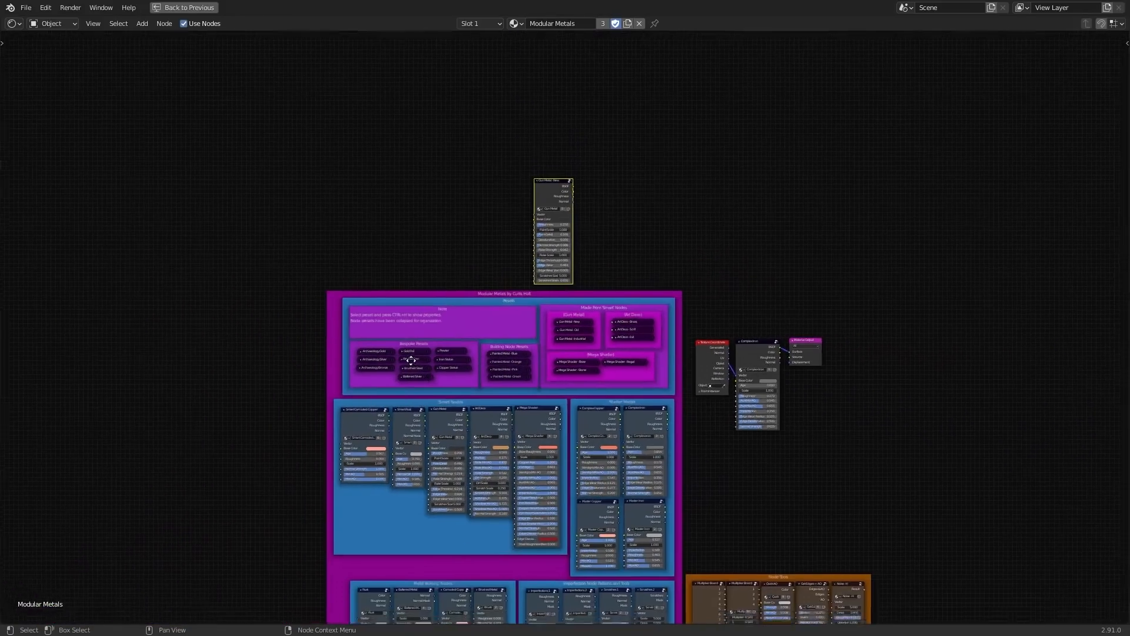
pyautogui.moveTo(435, 27); pyautogui.dragTo(424, 150, button='middle')
pyautogui.scroll(4, 471, 282)
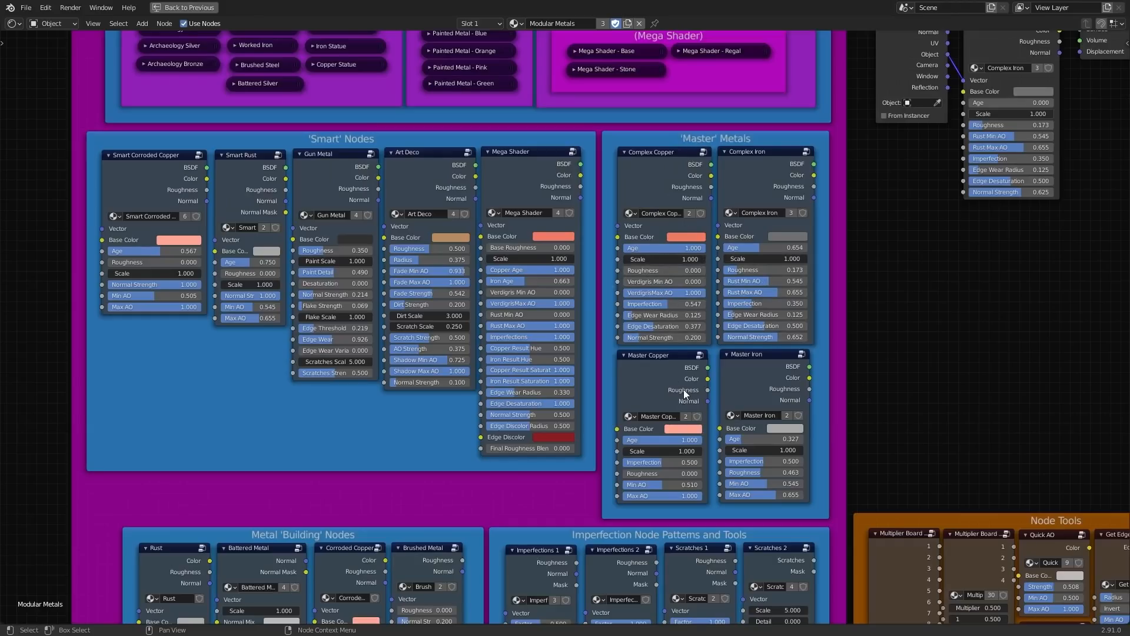
pyautogui.click(639, 379)
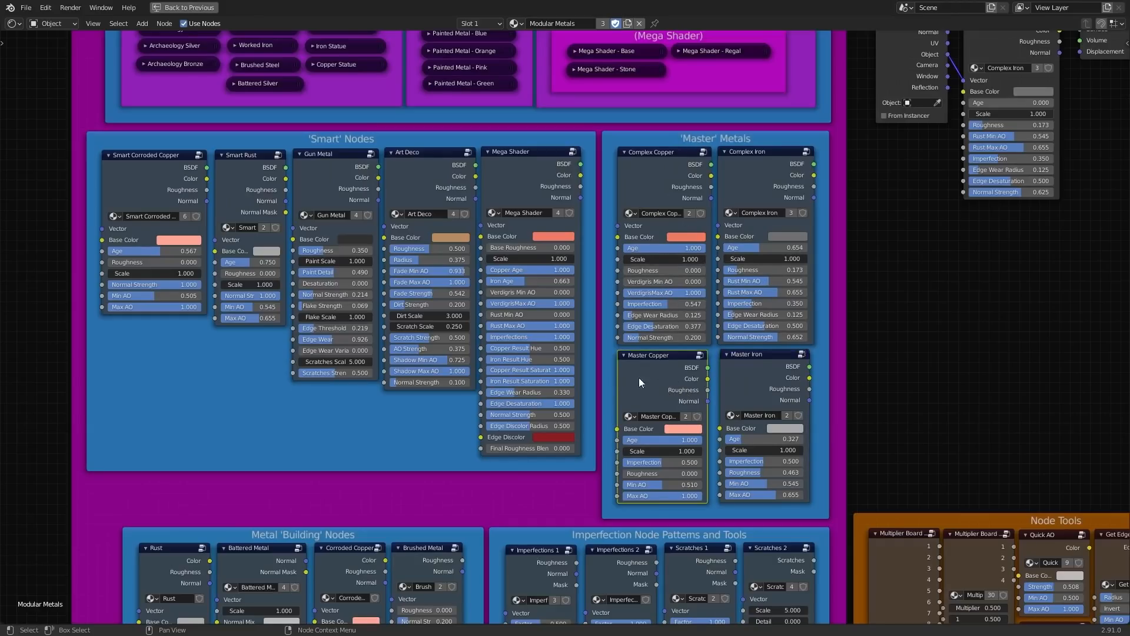
pyautogui.click(758, 376)
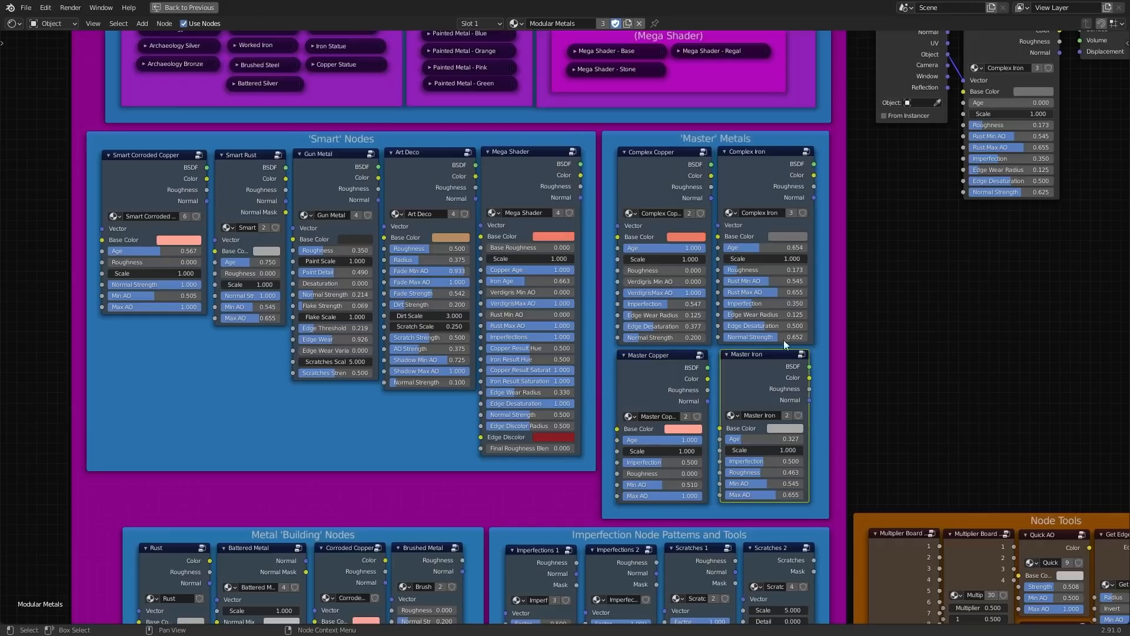
pyautogui.click(655, 174)
pyautogui.click(734, 178)
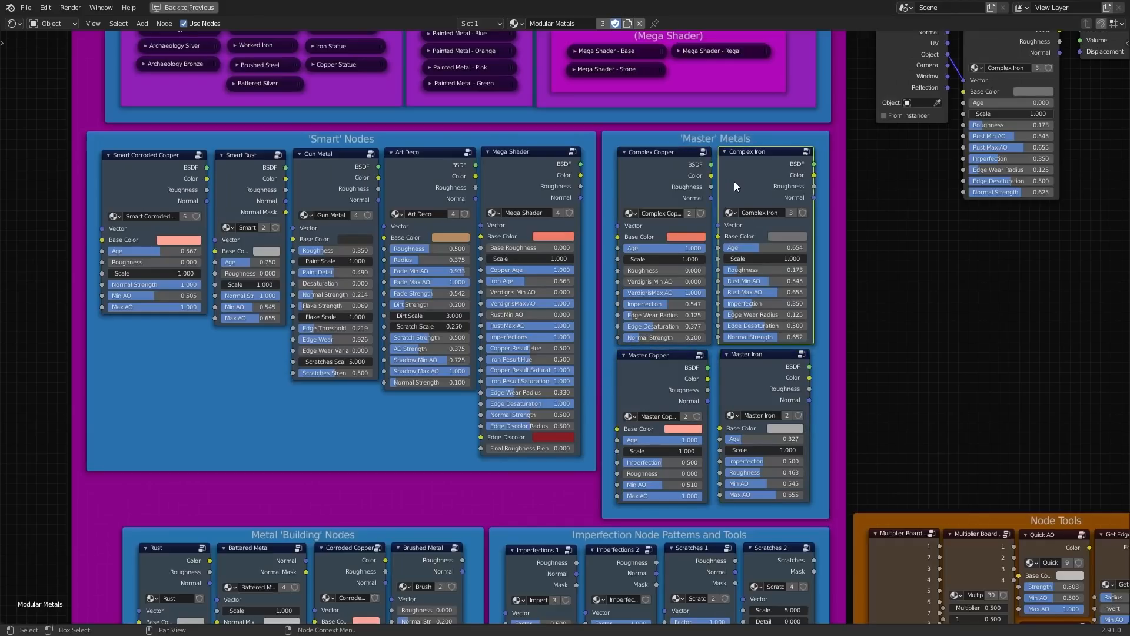
# Step: Examine the Metal 'Building' Nodes, Imperfection Node Patterns and Tools, and Node Tools frames
pyautogui.moveTo(183, 537); pyautogui.dragTo(309, 203, button='middle')
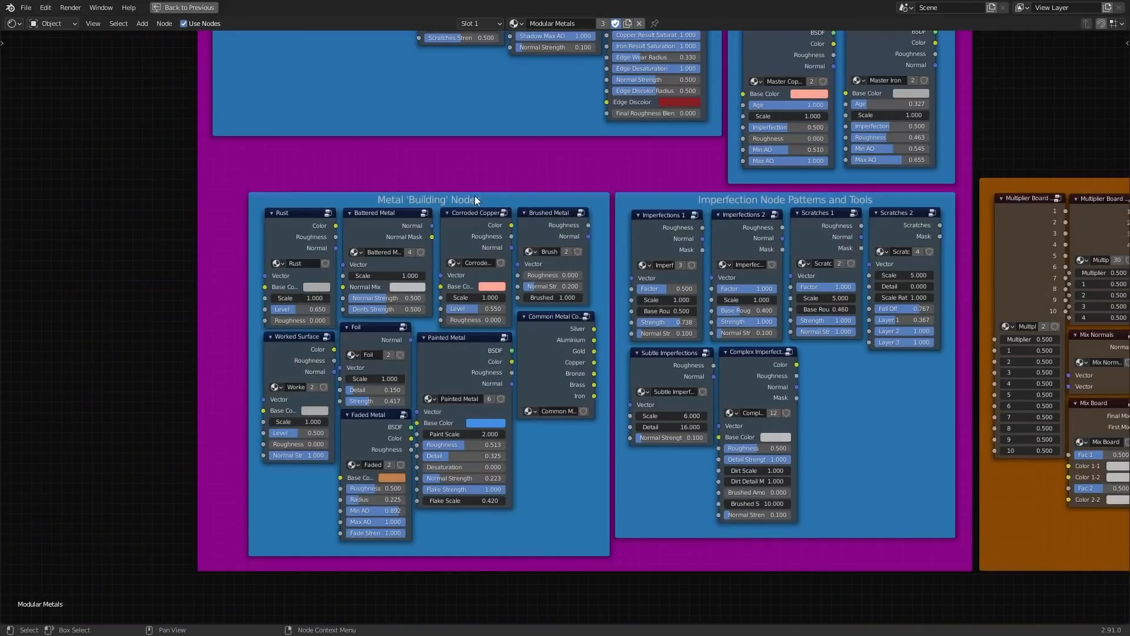
pyautogui.click(519, 199)
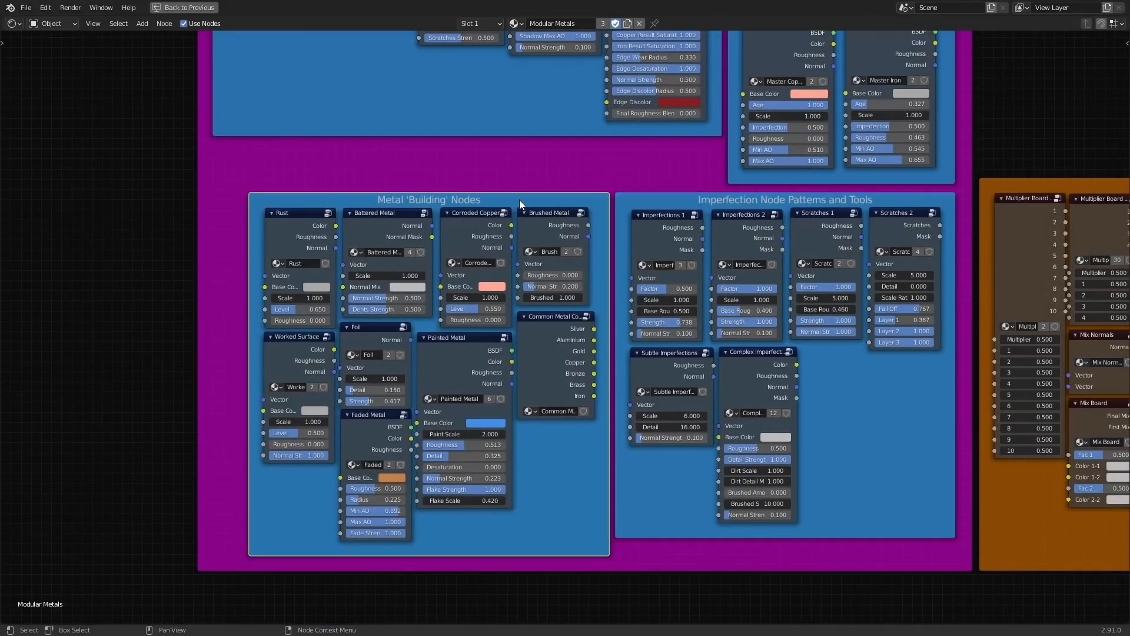
pyautogui.scroll(1, 519, 199)
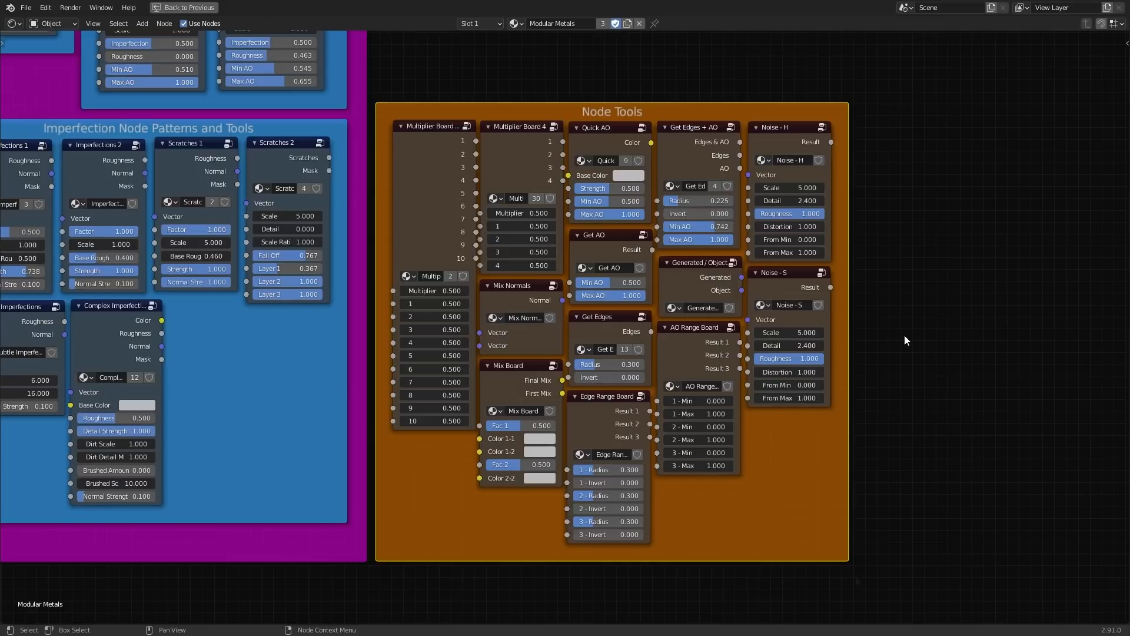
pyautogui.click(854, 579)
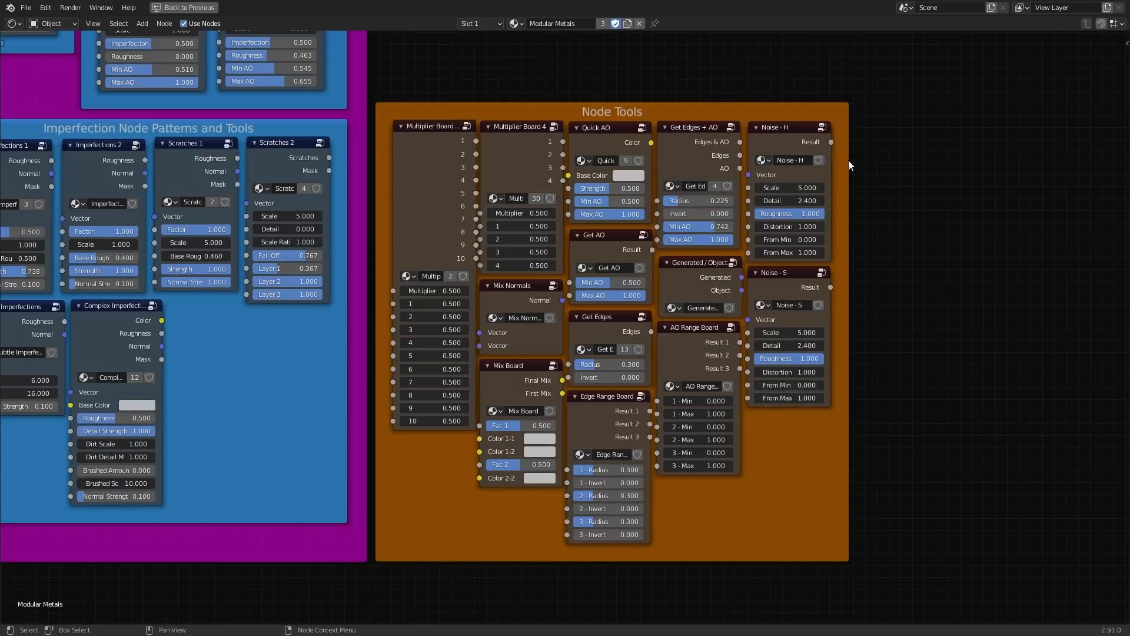
pyautogui.moveTo(849, 160); pyautogui.dragTo(633, 240, button='middle')
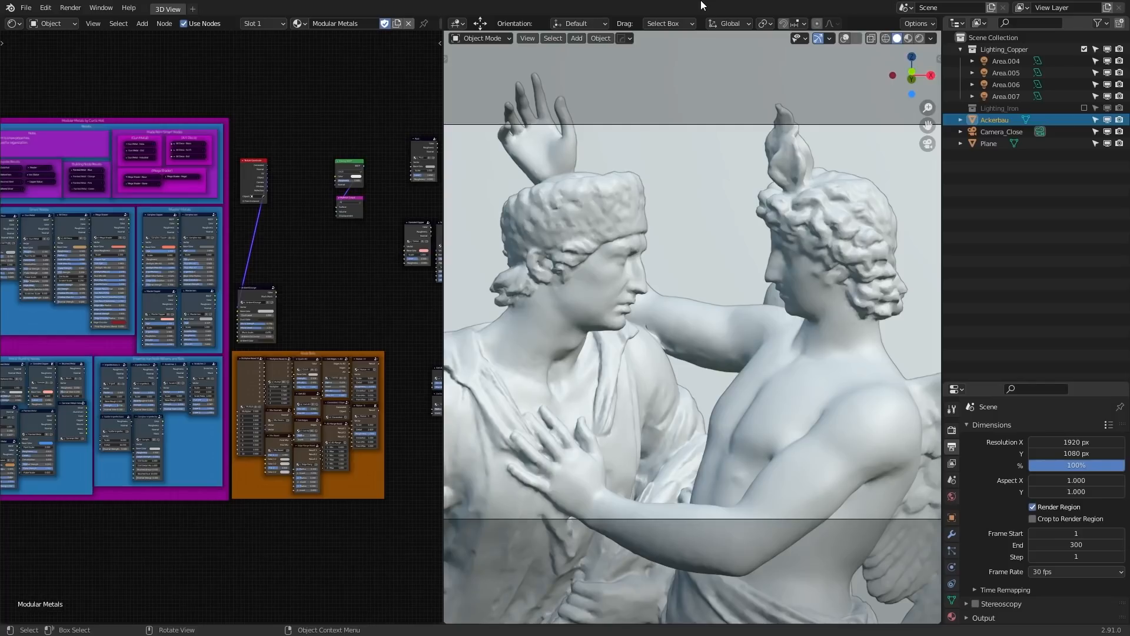
# Step: Switch the statue scene's viewport to rendered shading and survey the Modular Metals node tree
pyautogui.press('z')
pyautogui.click(709, 260)
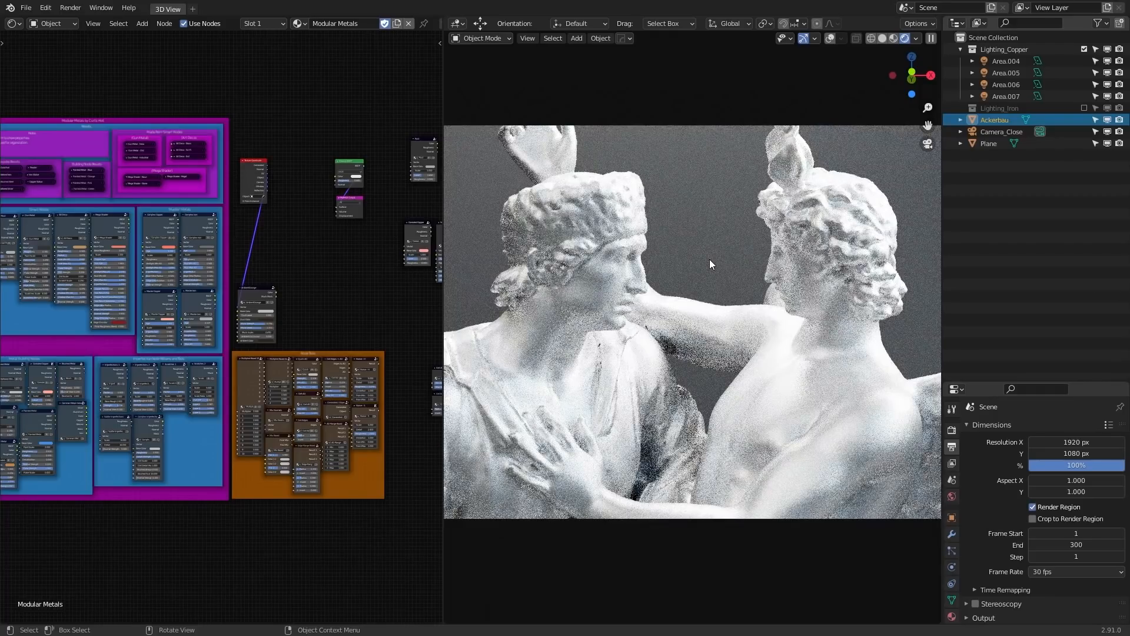
pyautogui.press('Home')
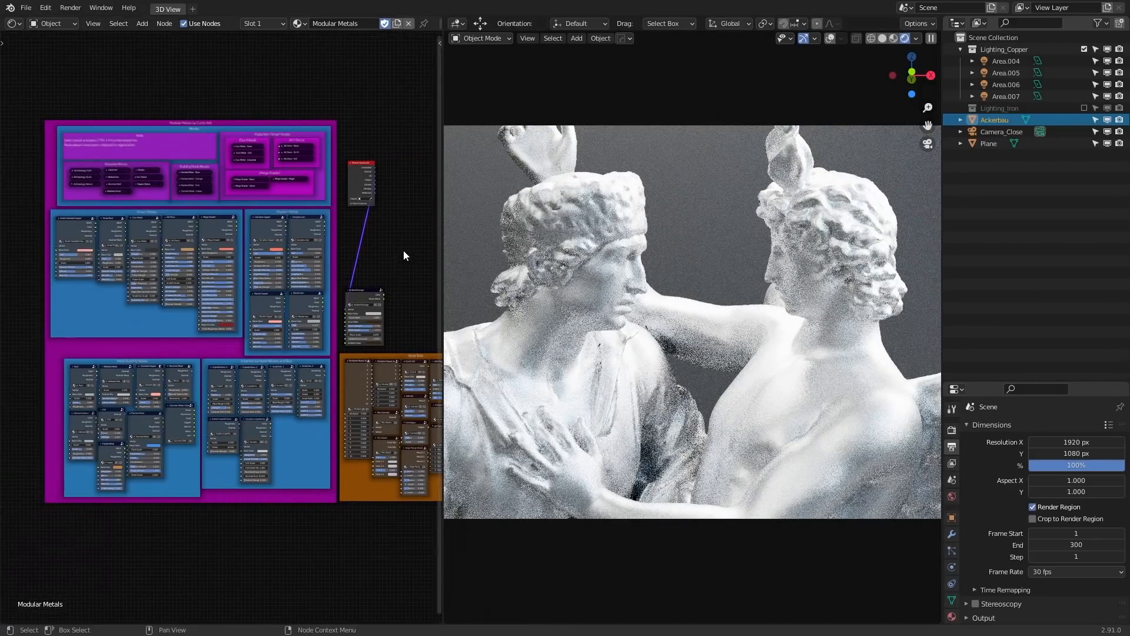
pyautogui.press('b')
pyautogui.moveTo(136, 219); pyautogui.dragTo(360, 450)
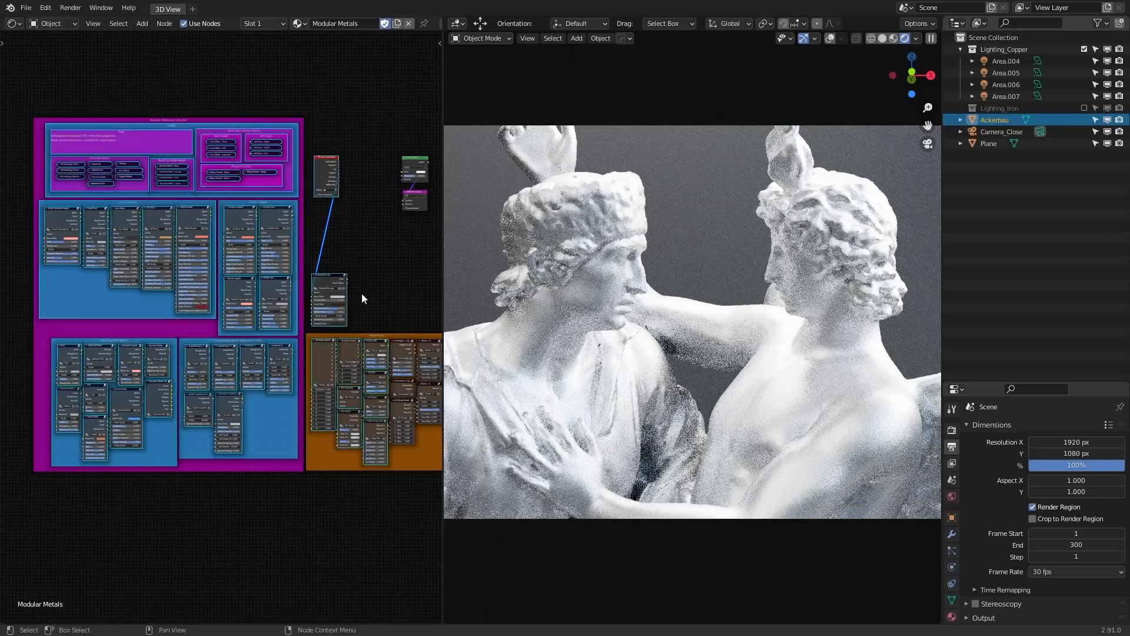
pyautogui.click(361, 292)
# Step: Maximize the node editor around the loose metal nodes and highlight the iron row from Rust to Complex Iron and the copper row below it
pyautogui.moveTo(386, 256); pyautogui.dragTo(265, 292, button='middle')
pyautogui.moveTo(433, 271); pyautogui.dragTo(246, 323, button='middle')
pyautogui.scroll(2, 246, 323)
pyautogui.scroll(3, 246, 322)
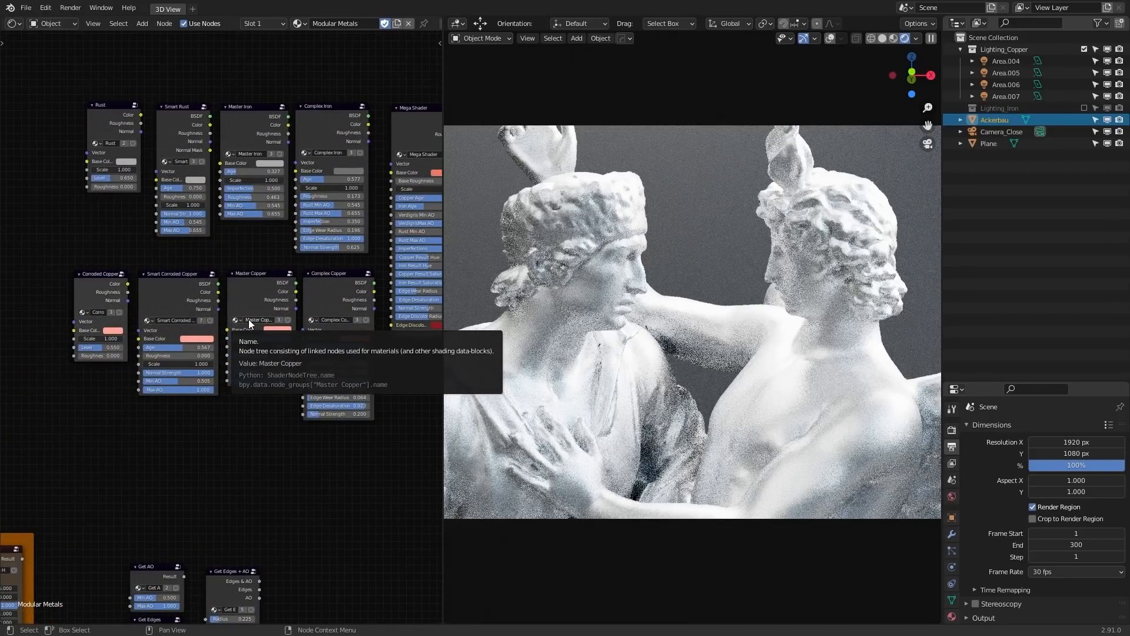
pyautogui.hotkey('ctrl', 'space')
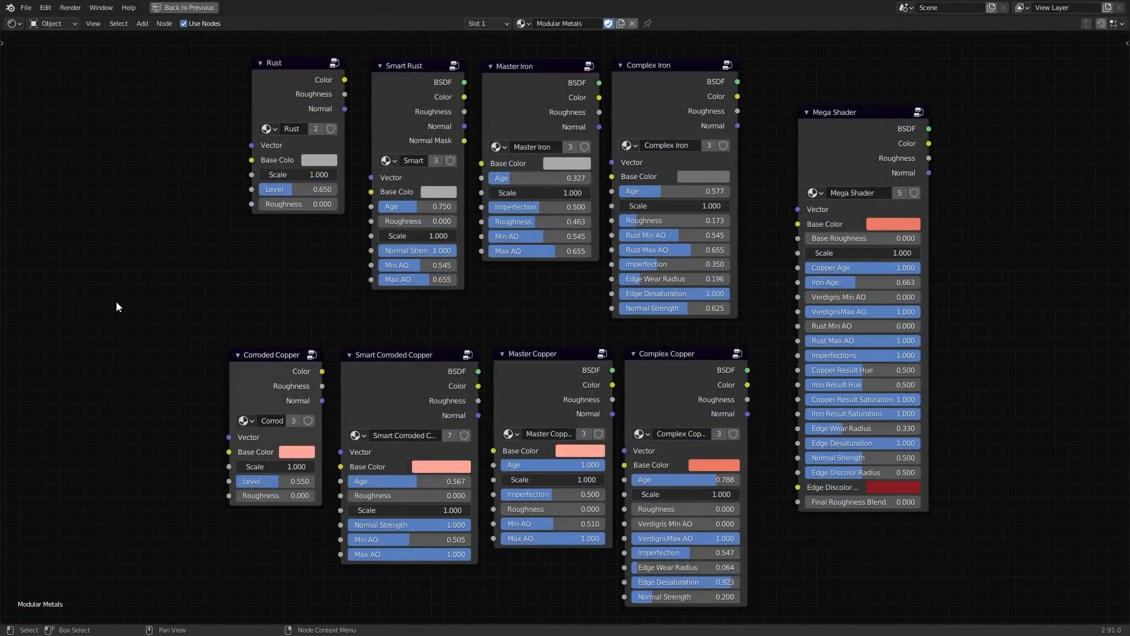
pyautogui.moveTo(150, 304); pyautogui.dragTo(762, 58)
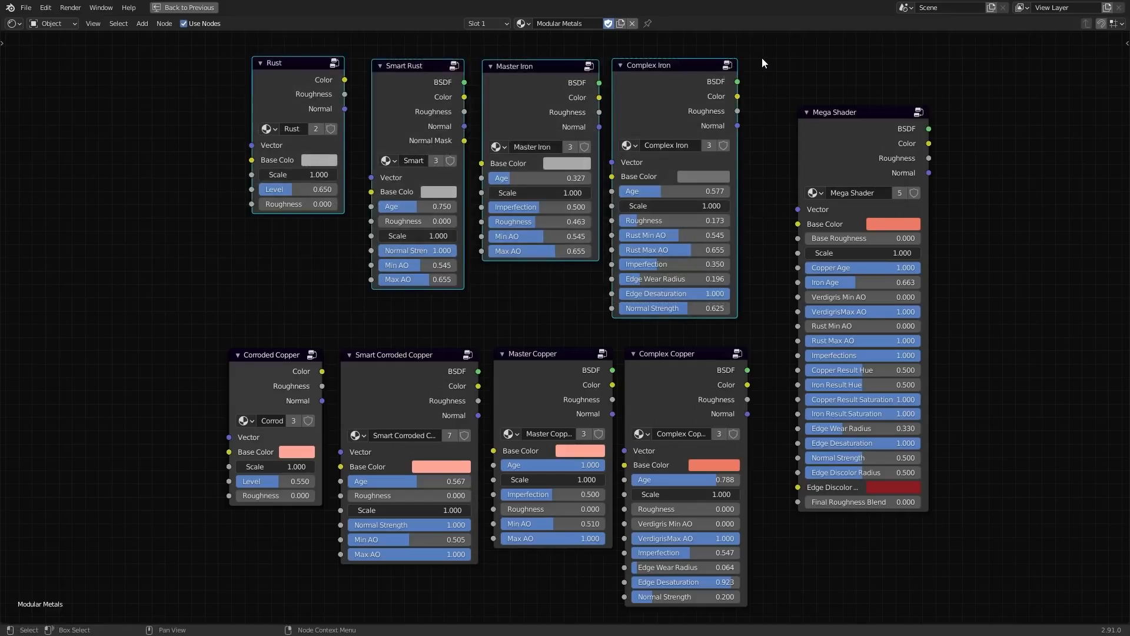
pyautogui.moveTo(169, 334); pyautogui.dragTo(765, 570)
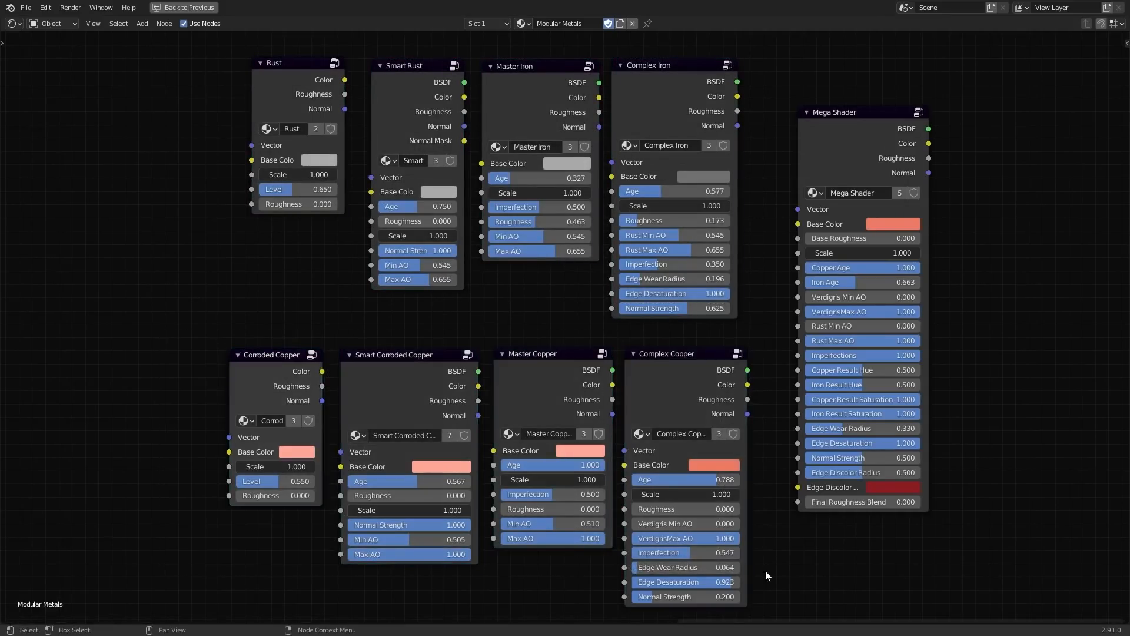
# Step: Duplicate the Rust node and place the copy between Texture Coordinate and the Glossy BSDF, shifting Glossy BSDF and Material Output aside to make room
pyautogui.click(881, 138)
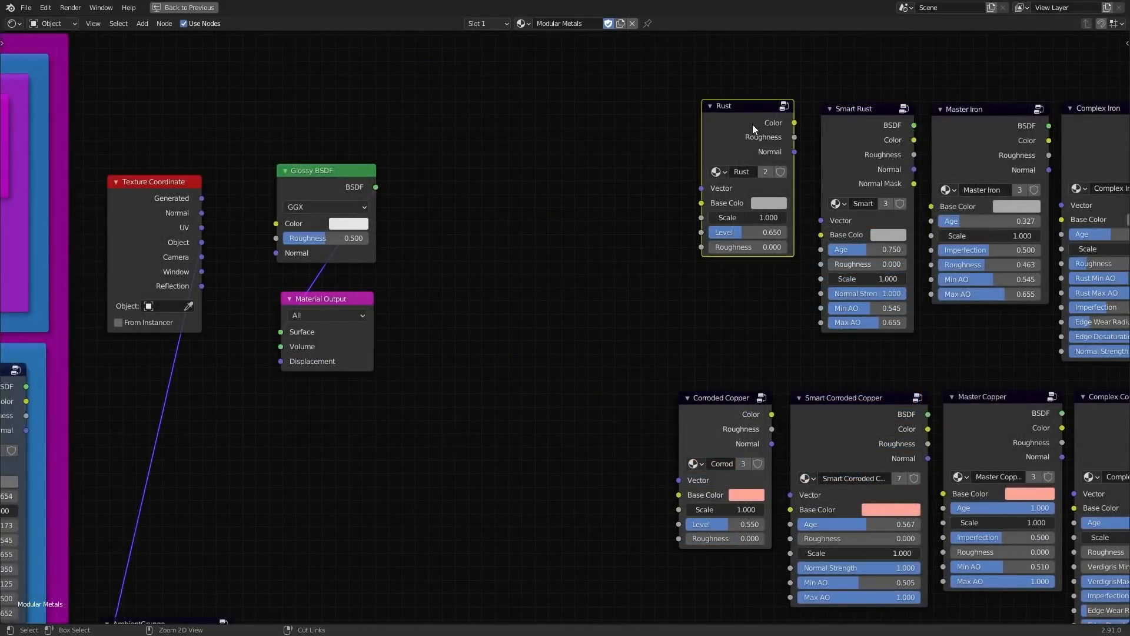
pyautogui.hotkey('shift', 'd')
pyautogui.click(240, 397)
pyautogui.moveTo(470, 320); pyautogui.dragTo(563, 201)
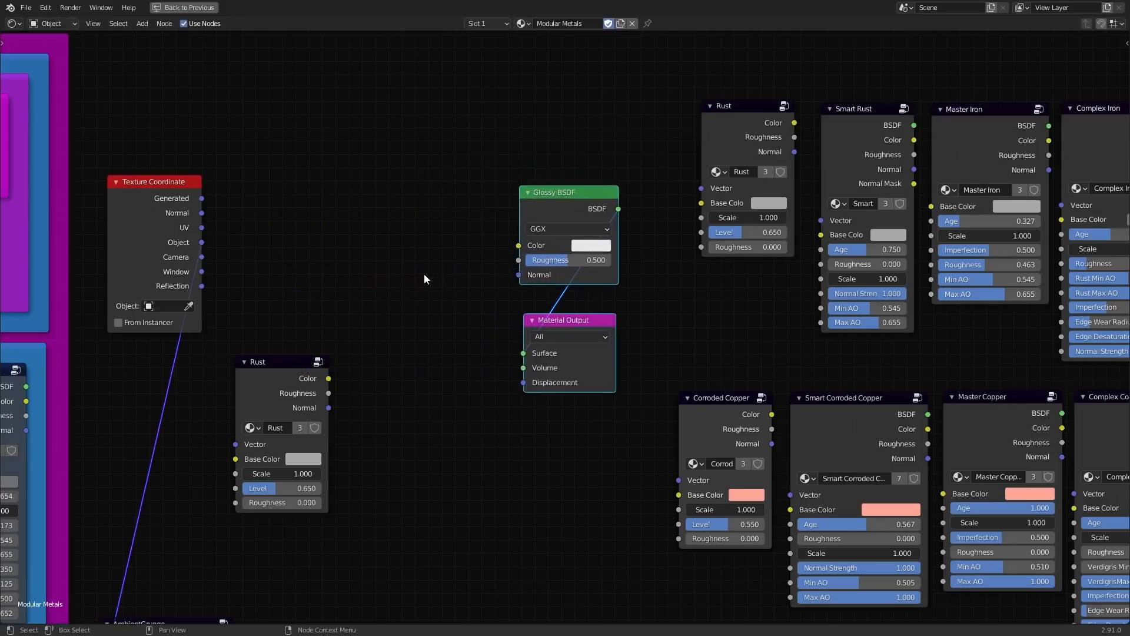
pyautogui.click(424, 273)
pyautogui.moveTo(450, 289); pyautogui.dragTo(587, 308, button='middle')
pyautogui.scroll(1, 662, 391)
pyautogui.moveTo(386, 389); pyautogui.dragTo(425, 223)
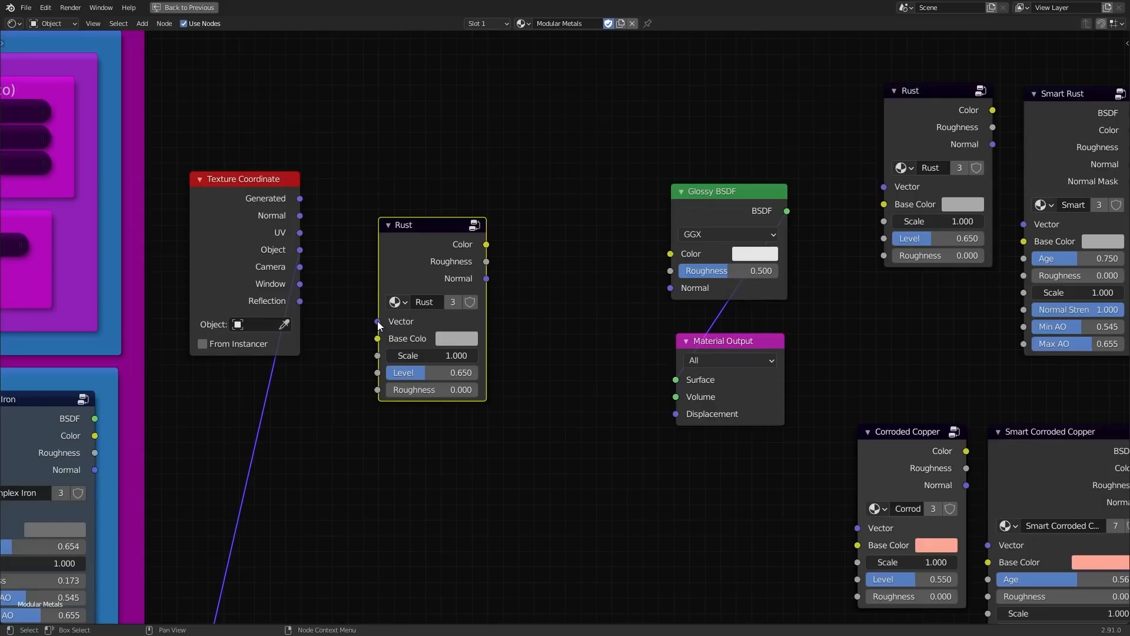
# Step: Restore the split layout, link Texture Coordinate's Object output to the Rust copy's Vector, and switch the viewport to rendered shading
pyautogui.hotkey('ctrl', 'space')
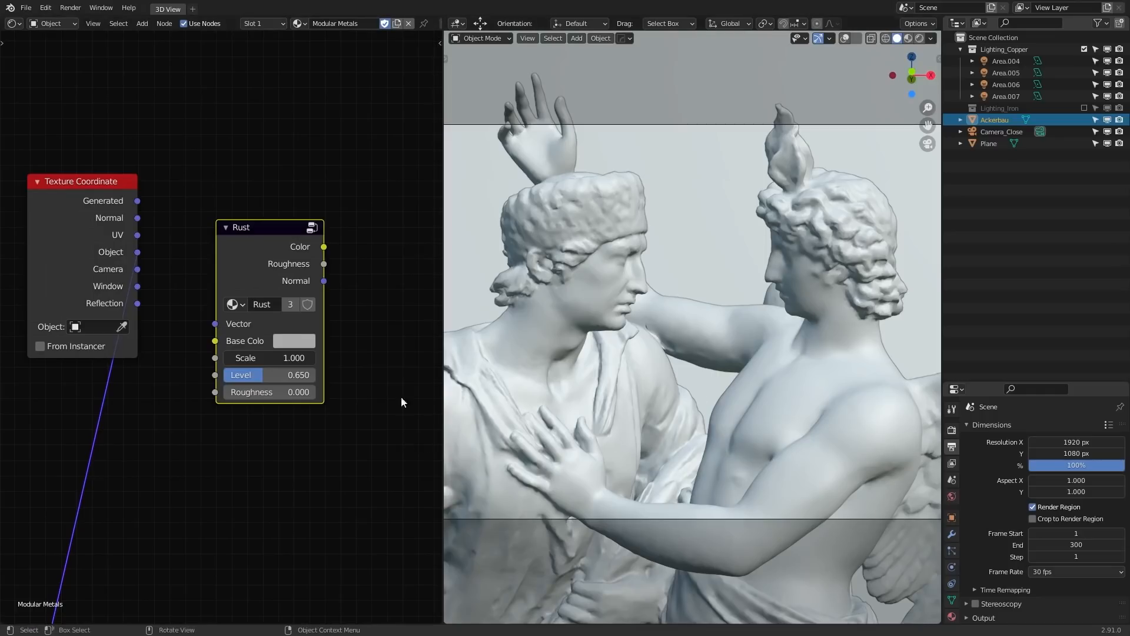
pyautogui.moveTo(137, 252); pyautogui.dragTo(123, 323)
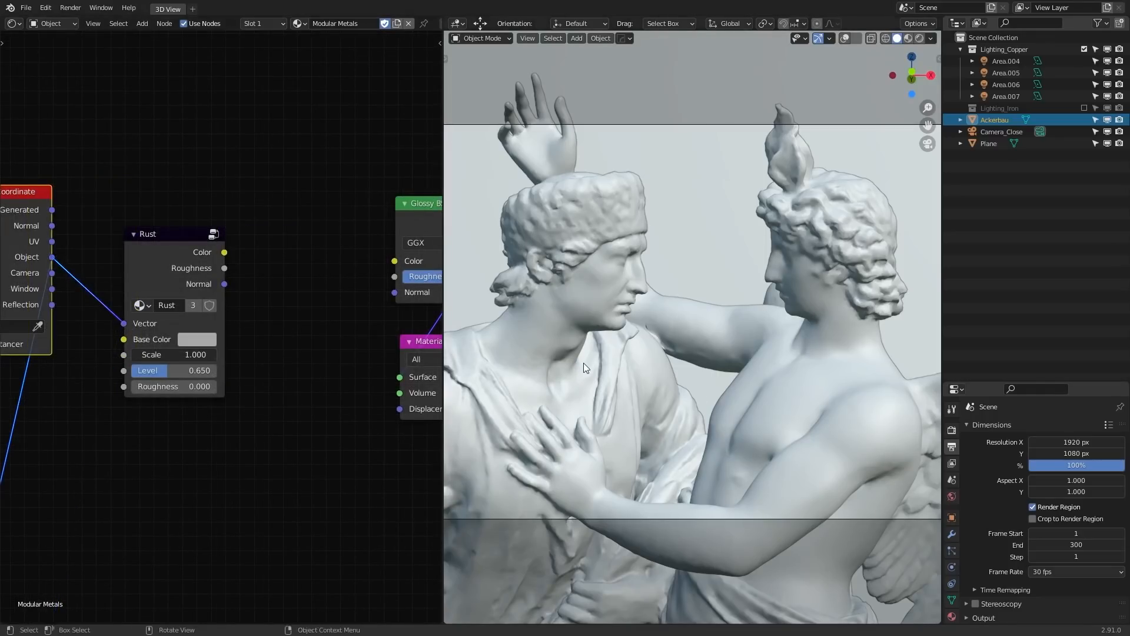
pyautogui.press('z')
pyautogui.click(592, 296)
# Step: Bring the Glossy BSDF and Material Output closer and link Rust's Color, Roughness and Normal outputs to the Glossy BSDF's matching inputs
pyautogui.moveTo(439, 391); pyautogui.dragTo(357, 380)
pyautogui.moveTo(225, 252); pyautogui.dragTo(312, 249)
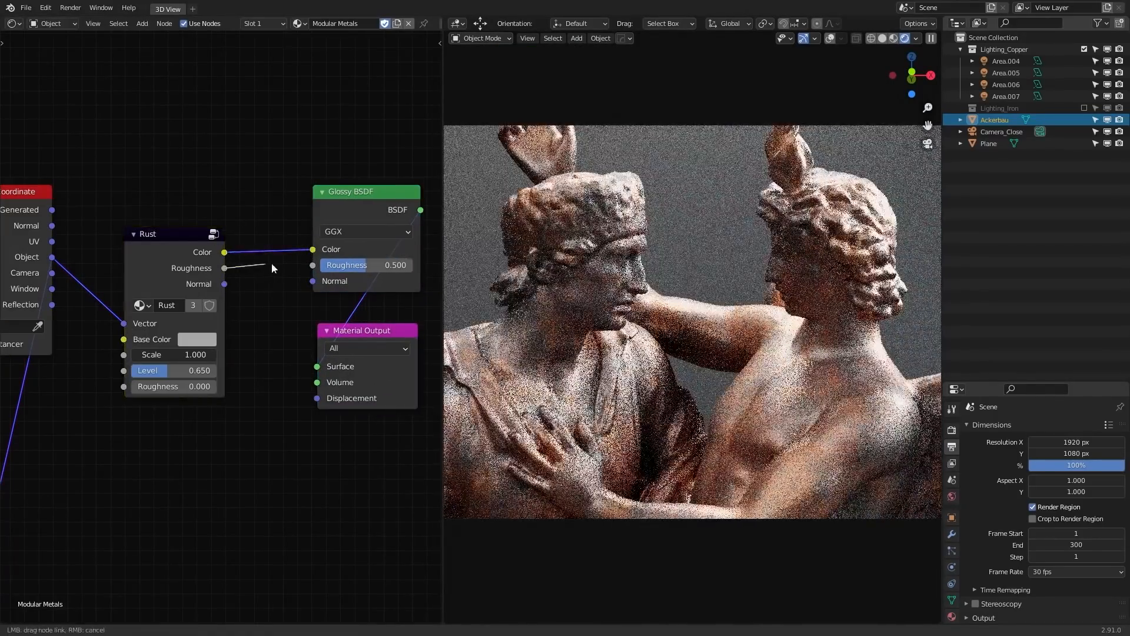
pyautogui.moveTo(225, 268); pyautogui.dragTo(313, 281)
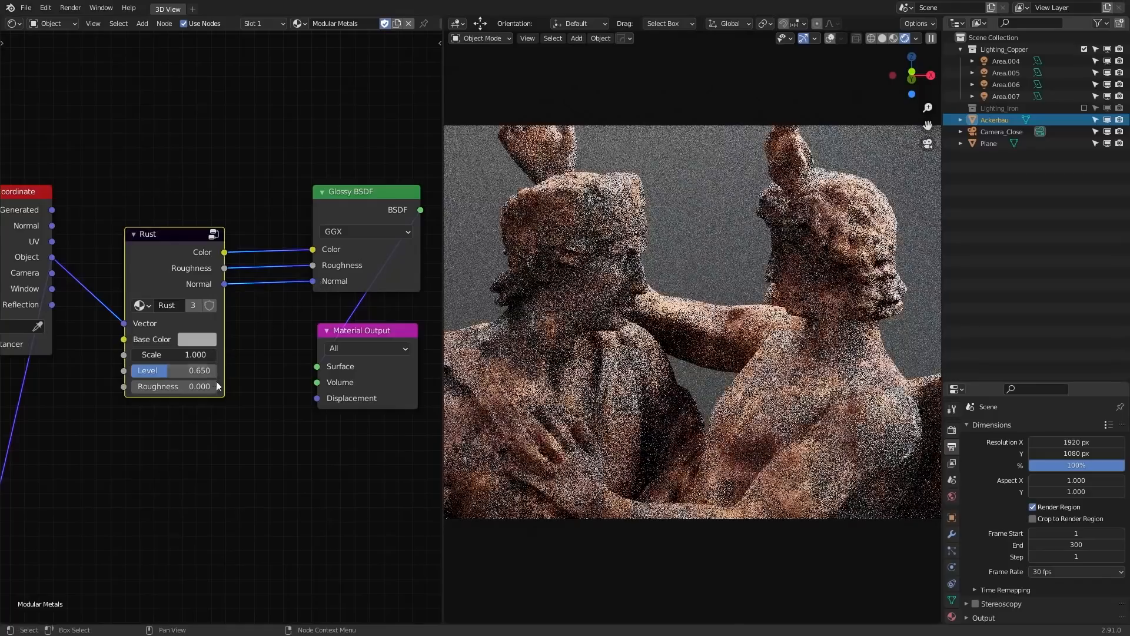
# Step: Lower the Rust node's Level to 0.000, then set its Roughness to 0.350 and Level to 0.713
pyautogui.scroll(2, 217, 380)
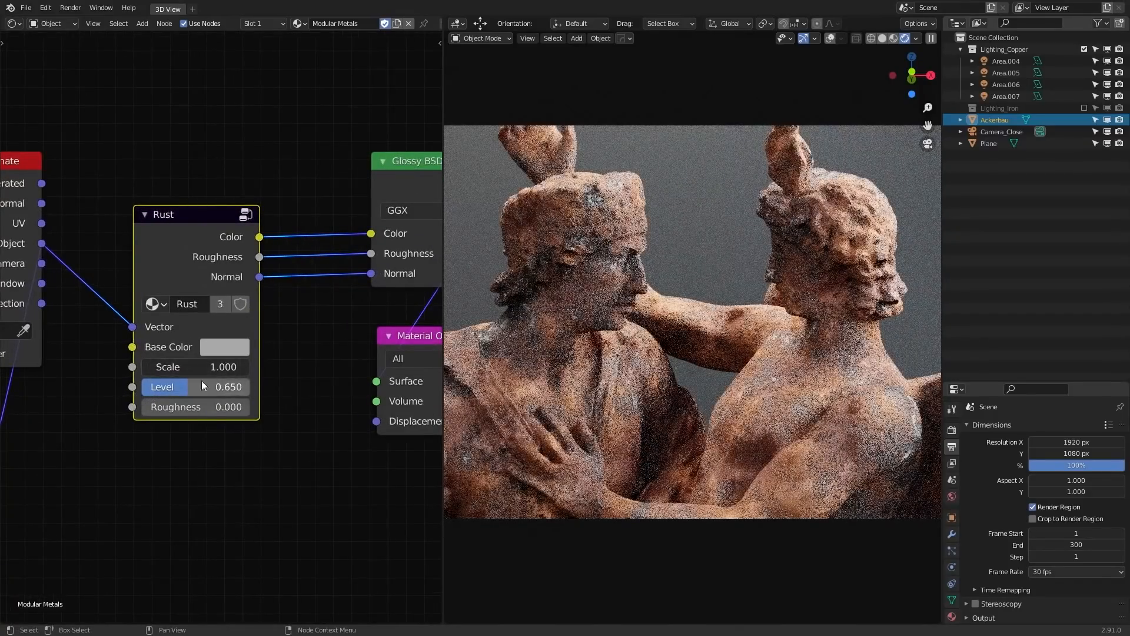
pyautogui.scroll(1, 177, 402)
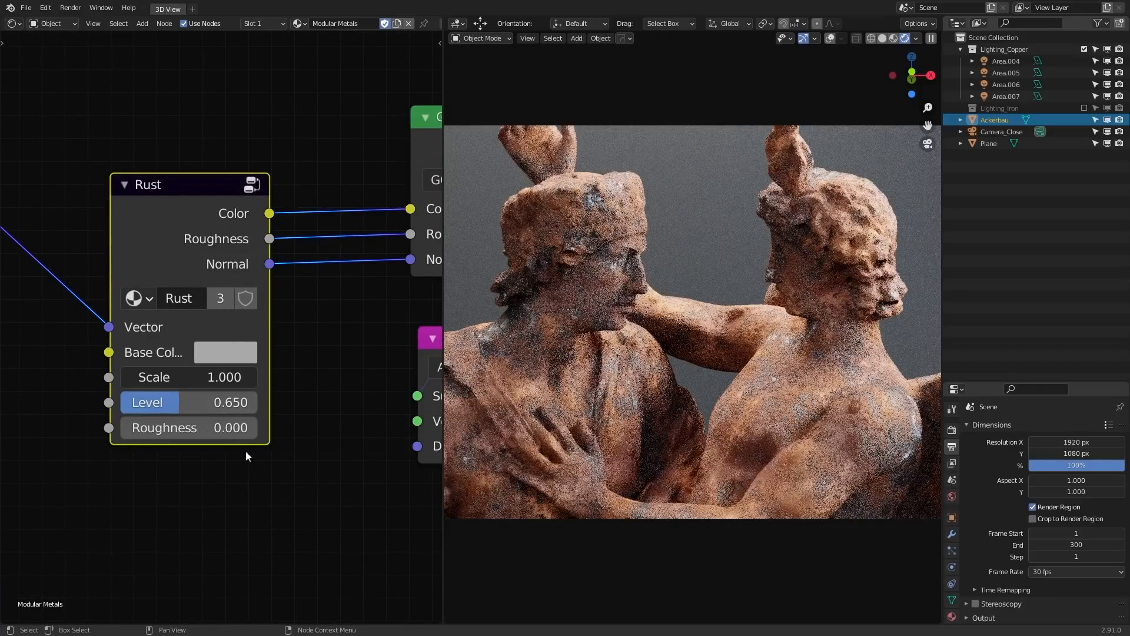
pyautogui.moveTo(231, 404); pyautogui.dragTo(109, 404)
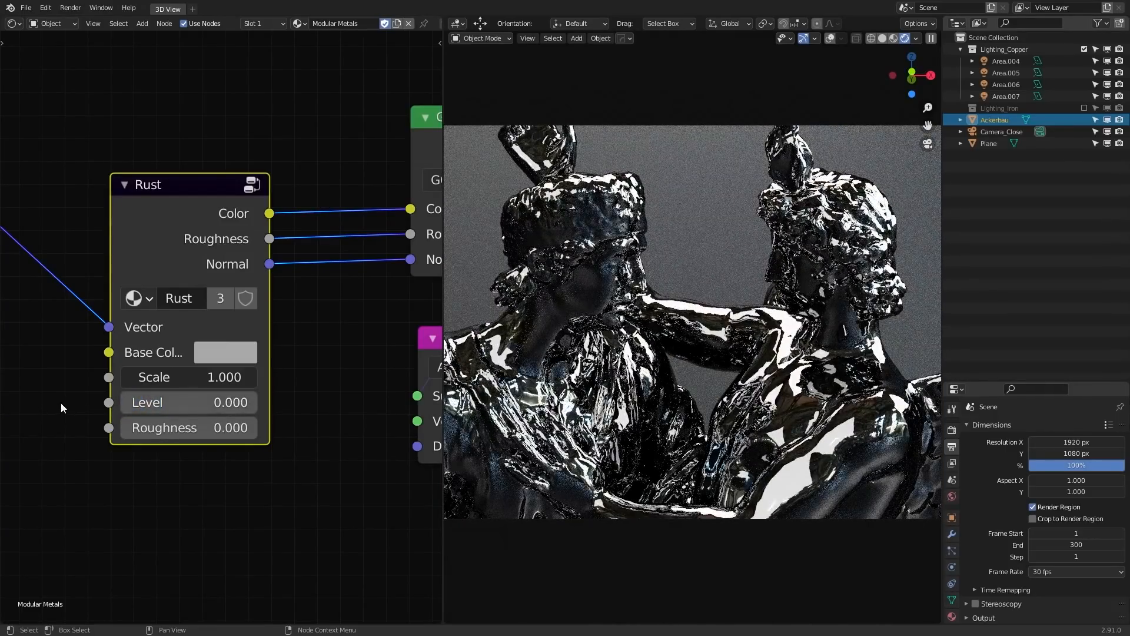
pyautogui.click(154, 437)
pyautogui.write('0.258')
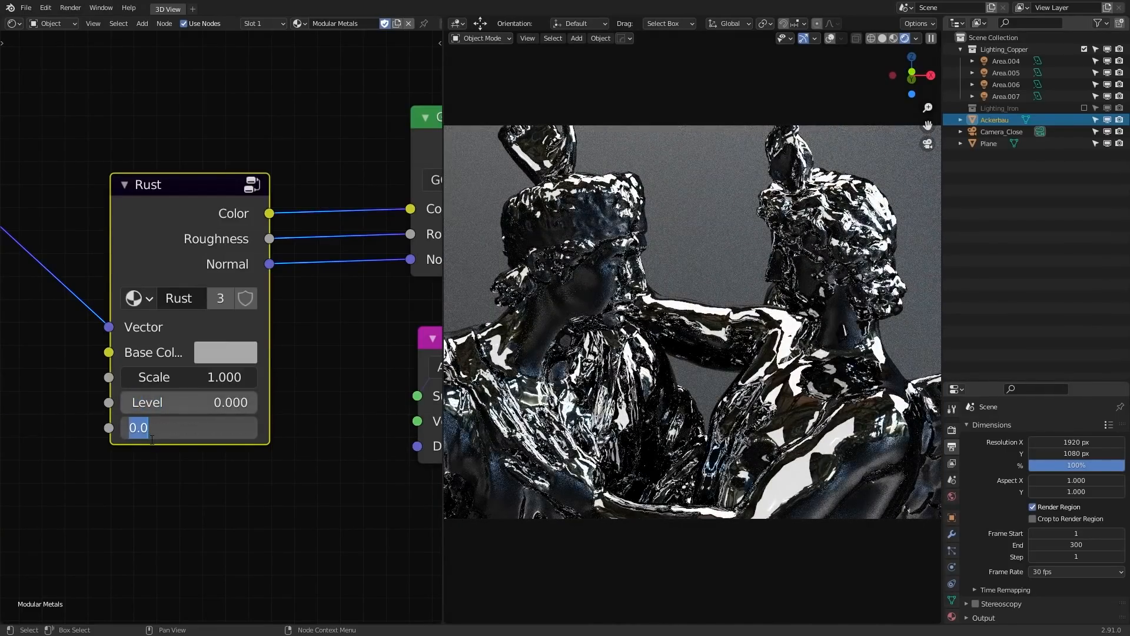
pyautogui.press('Return')
pyautogui.moveTo(154, 429); pyautogui.dragTo(185, 402)
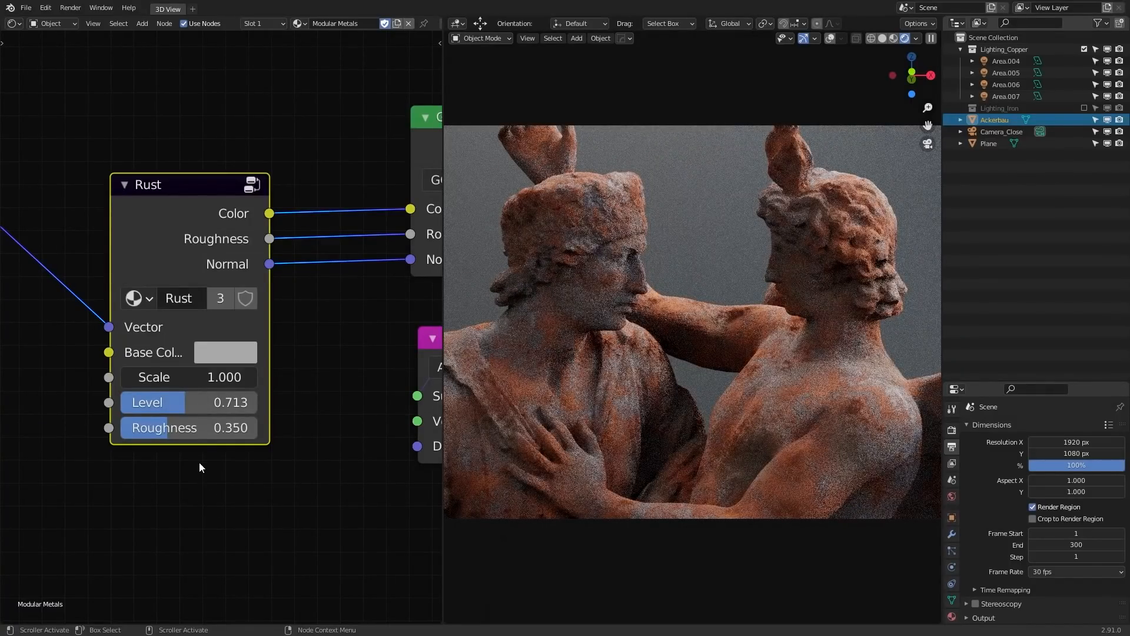
# Step: Sweep the Rust node's Level through 0.888, 0.000 and 0.925 up to 1.500 to compare rust coverage
pyautogui.moveTo(197, 403); pyautogui.dragTo(221, 403)
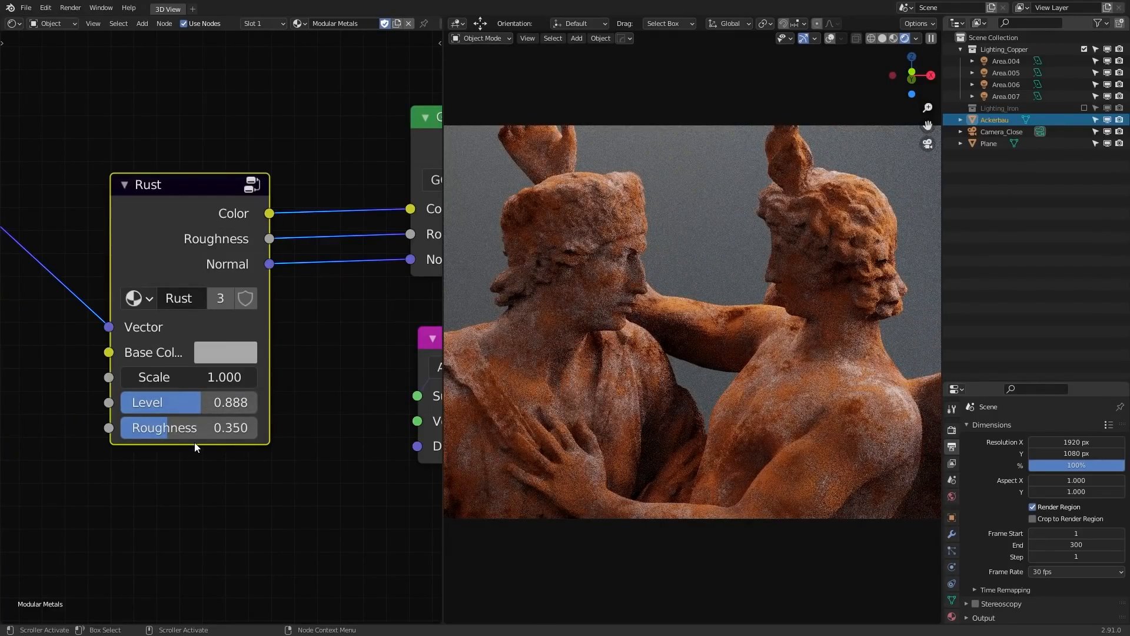
pyautogui.moveTo(197, 405); pyautogui.dragTo(258, 403)
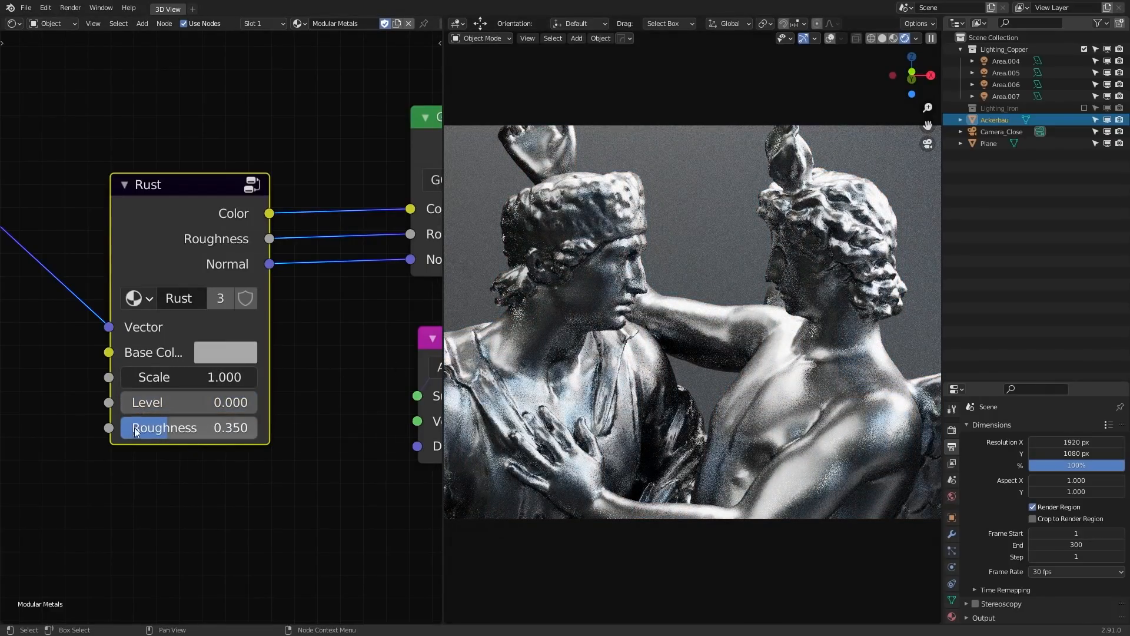
pyautogui.moveTo(135, 403); pyautogui.dragTo(205, 403)
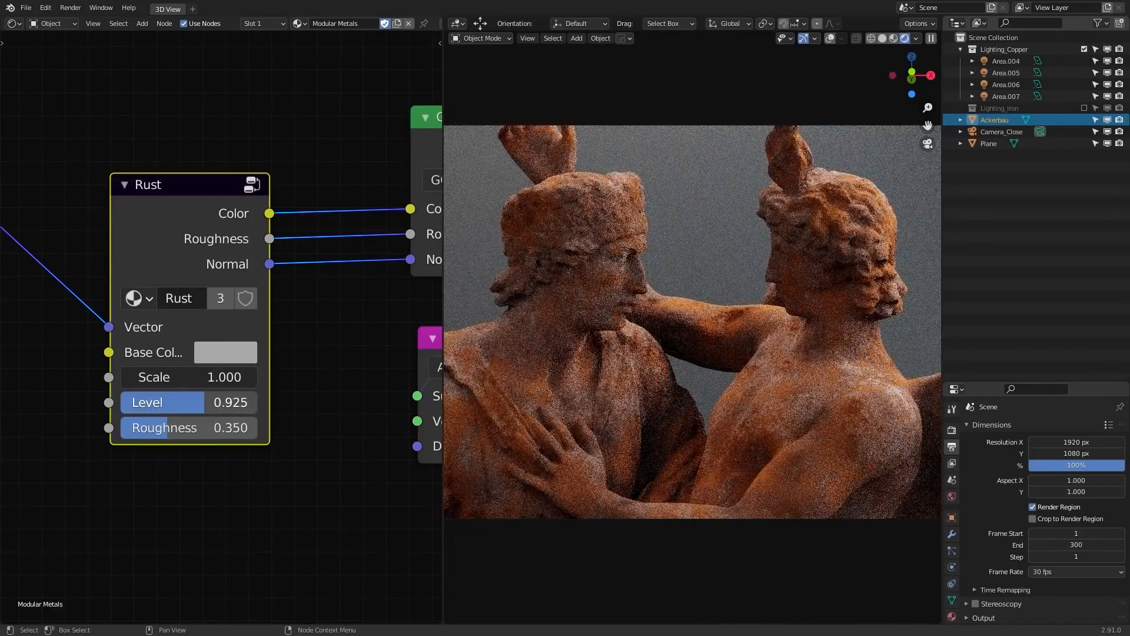
pyautogui.moveTo(205, 403); pyautogui.dragTo(257, 403)
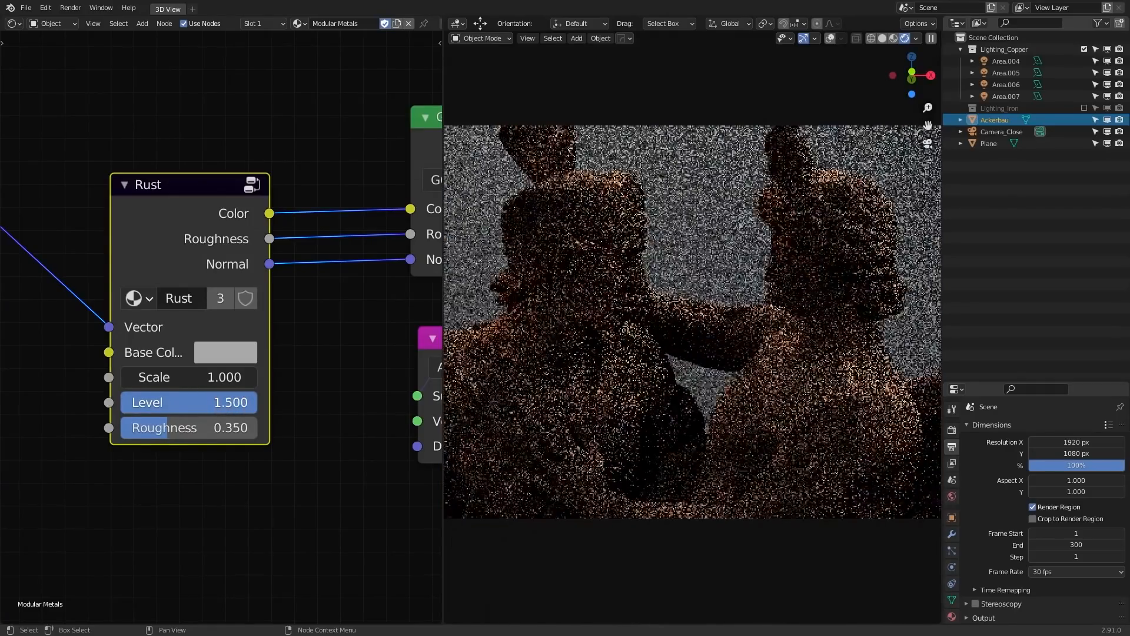
# Step: Move the wired Rust node up and place a duplicate of the Smart Rust node directly beneath it
pyautogui.scroll(-5, 97, 341)
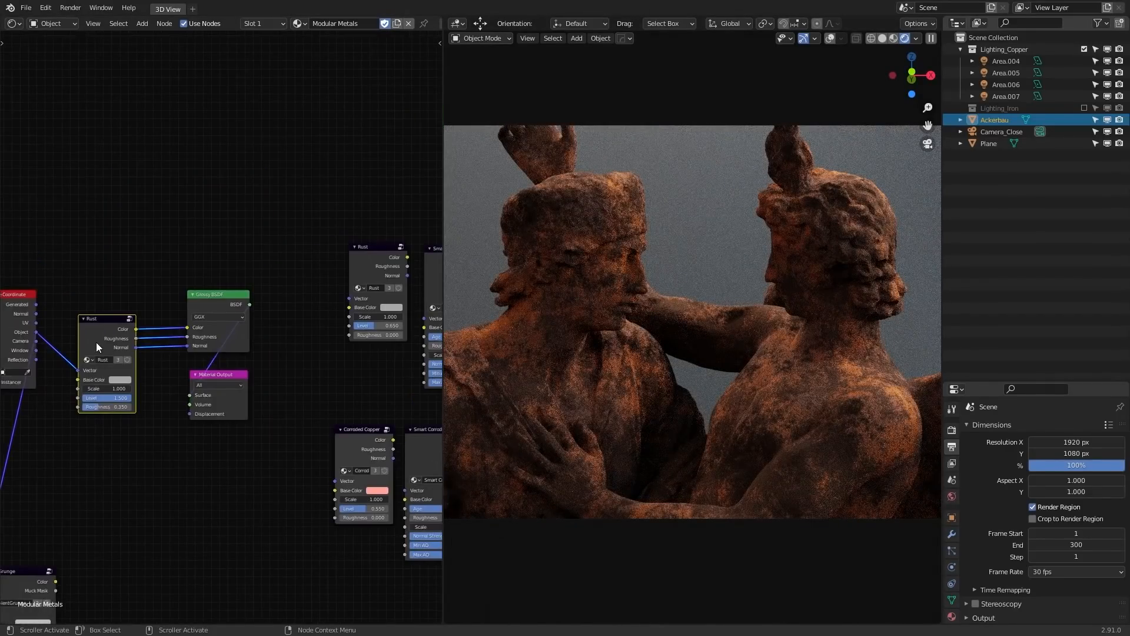
pyautogui.moveTo(110, 336); pyautogui.dragTo(111, 304)
pyautogui.moveTo(366, 343); pyautogui.dragTo(214, 378, button='middle')
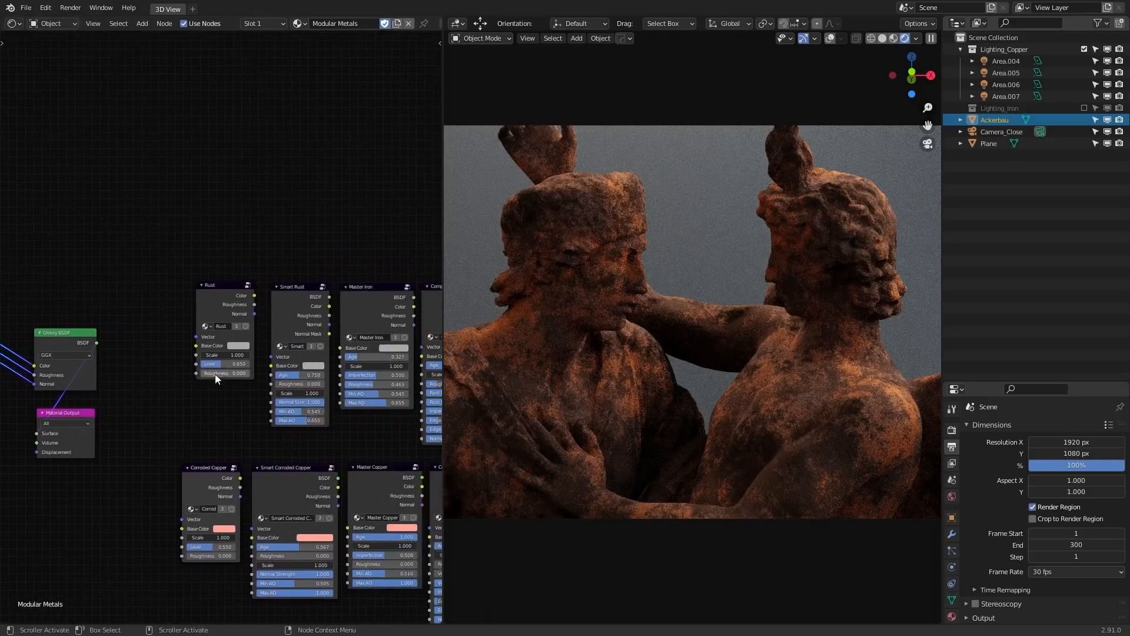
pyautogui.scroll(3, 236, 375)
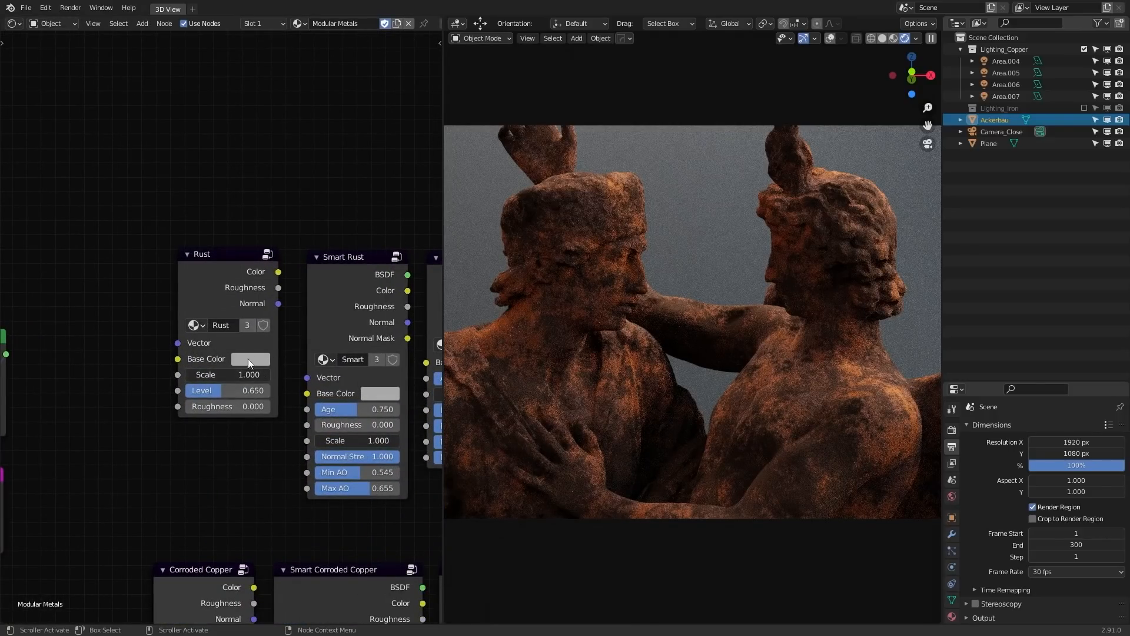
pyautogui.click(341, 258)
pyautogui.hotkey('shift', 'd')
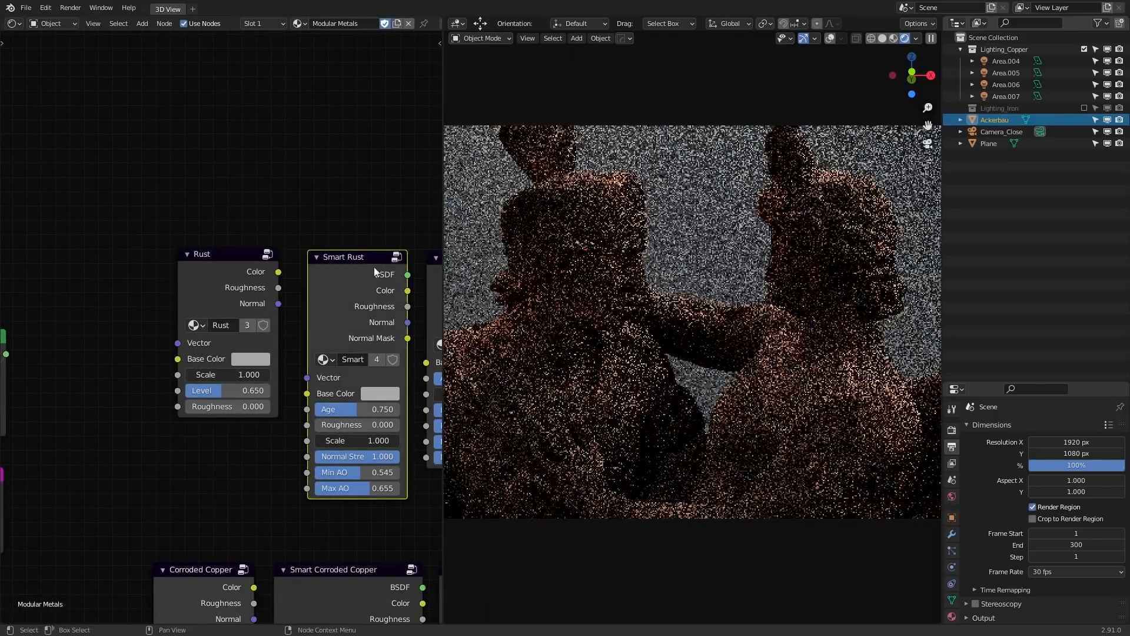
pyautogui.moveTo(170, 358); pyautogui.dragTo(418, 282, button='middle')
pyautogui.moveTo(418, 287); pyautogui.dragTo(72, 427)
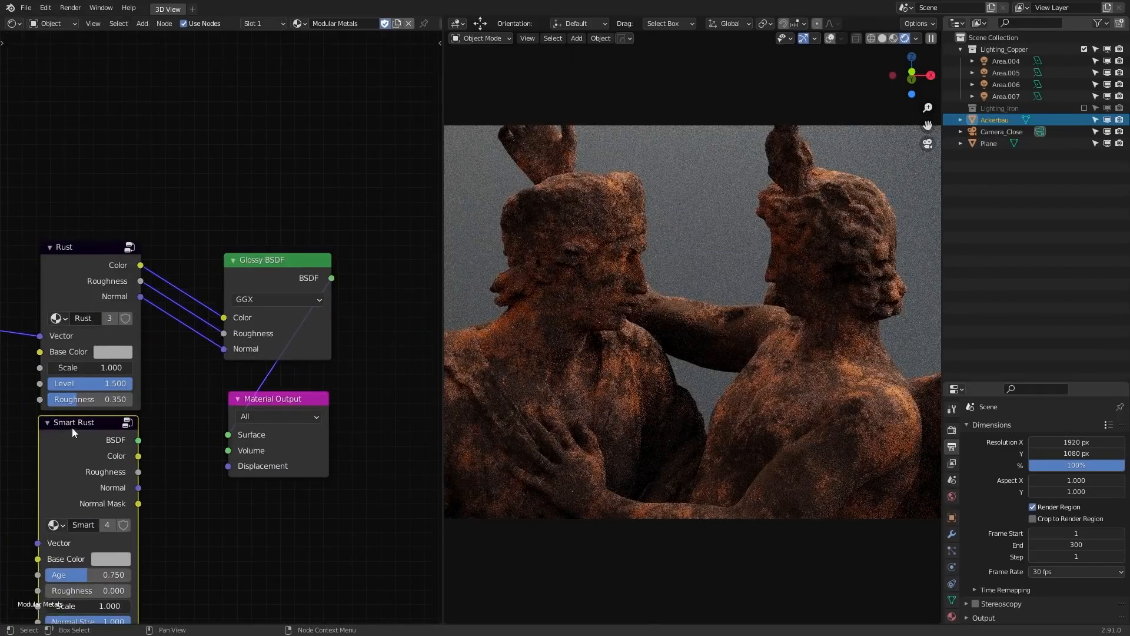
# Step: Delete the wired Rust node, put the Smart Rust copy in its place and link the Object coordinates to its Vector input
pyautogui.moveTo(72, 428); pyautogui.dragTo(205, 408, button='middle')
pyautogui.click(249, 172)
pyautogui.press('x')
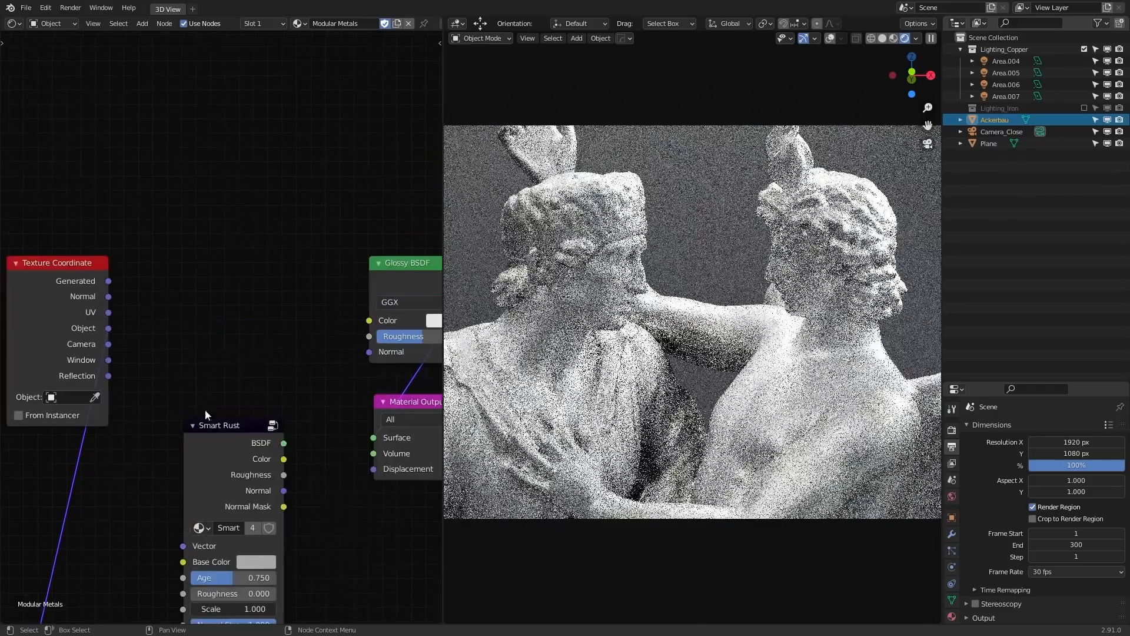
pyautogui.moveTo(205, 424); pyautogui.dragTo(192, 229)
pyautogui.moveTo(110, 334); pyautogui.dragTo(171, 351)
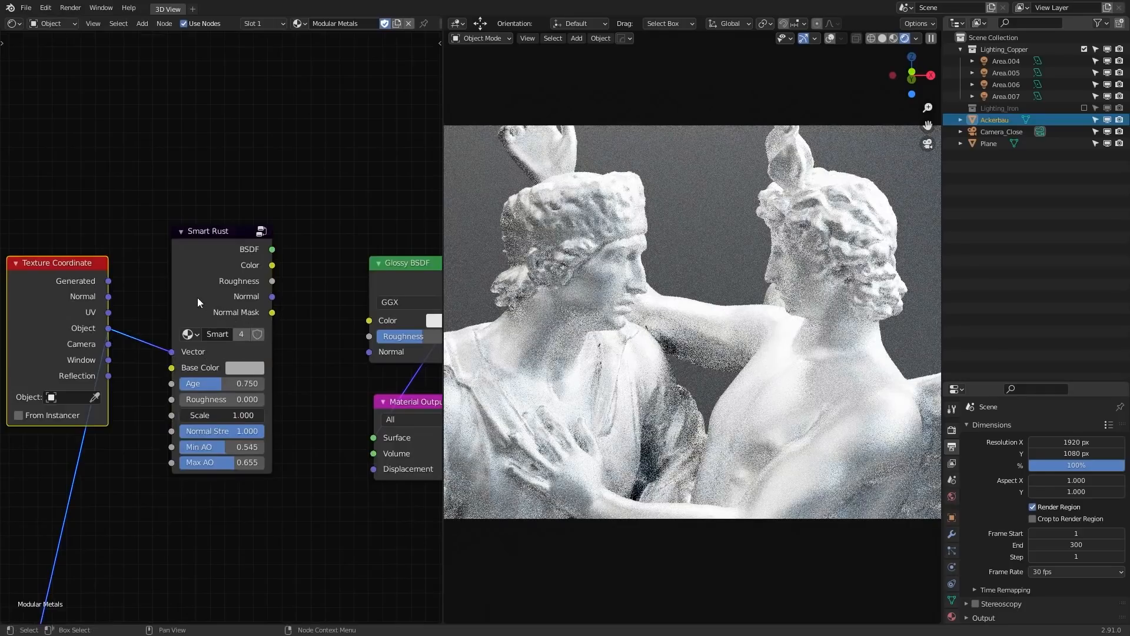
# Step: Link Smart Rust's BSDF output to the Material Output's Surface input
pyautogui.moveTo(197, 298); pyautogui.dragTo(126, 271, button='middle')
pyautogui.scroll(1, 126, 271)
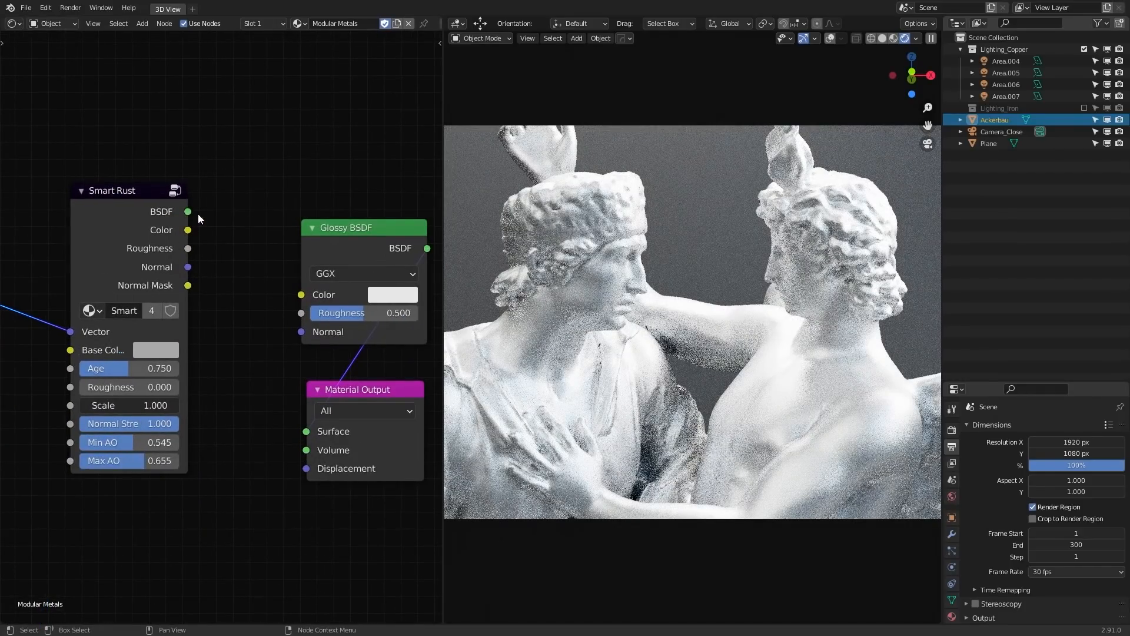
pyautogui.moveTo(188, 212); pyautogui.dragTo(306, 431)
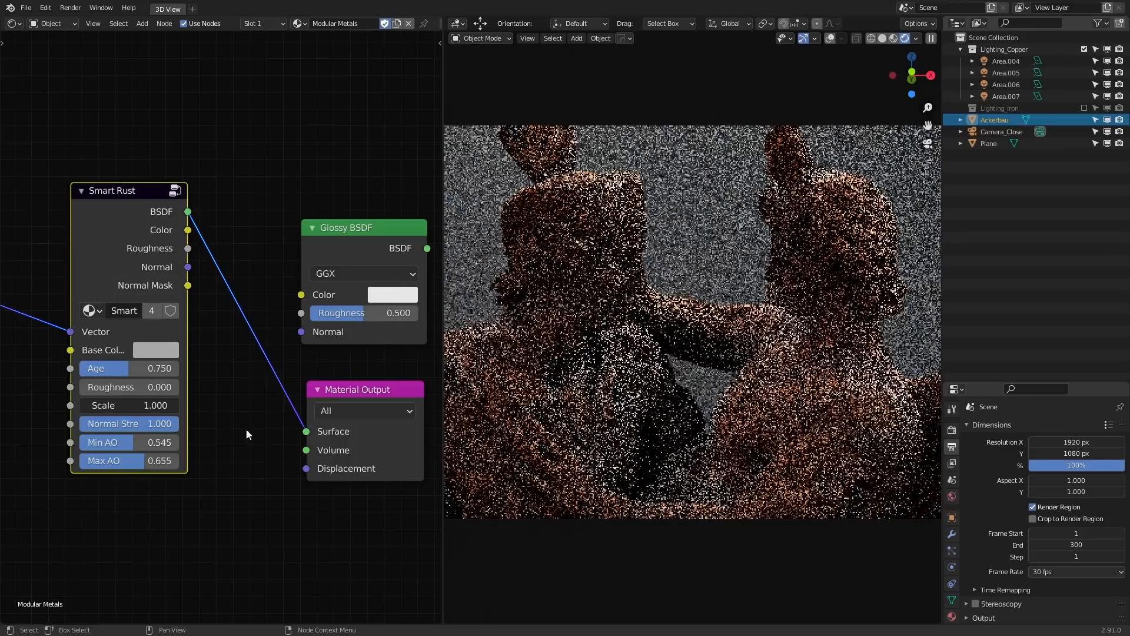
# Step: Set Smart Rust's Age to 0.938 and Roughness to 0.275 with Normal Strength at 1.000
pyautogui.moveTo(288, 429); pyautogui.dragTo(314, 424, button='middle')
pyautogui.scroll(3, 166, 367)
pyautogui.moveTo(166, 368); pyautogui.dragTo(193, 366, button='middle')
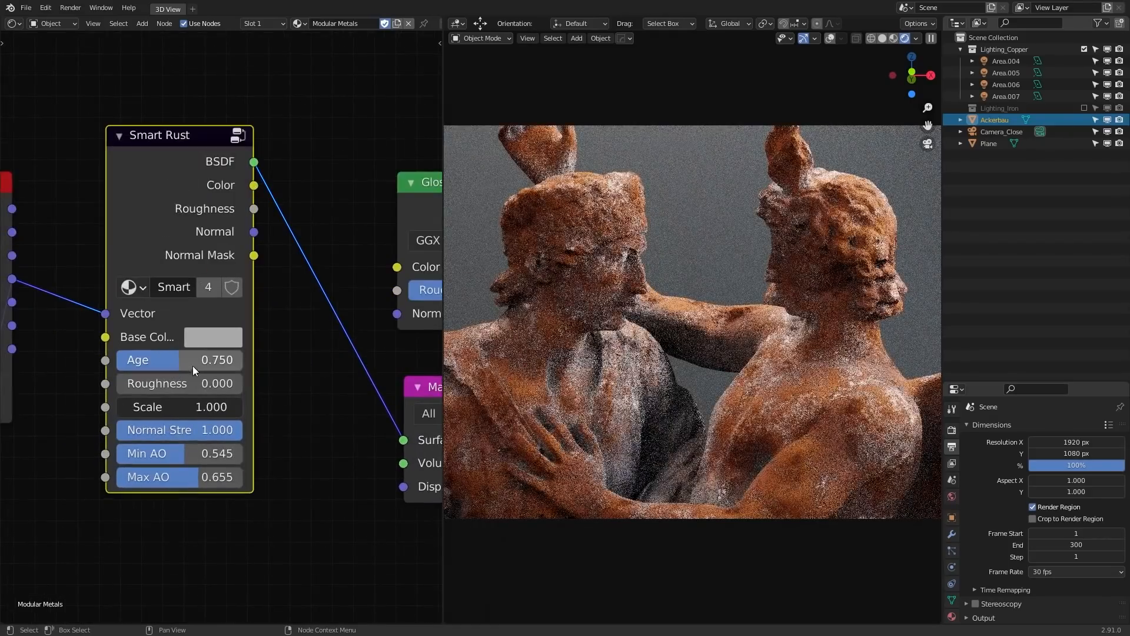
pyautogui.moveTo(192, 366); pyautogui.dragTo(170, 365)
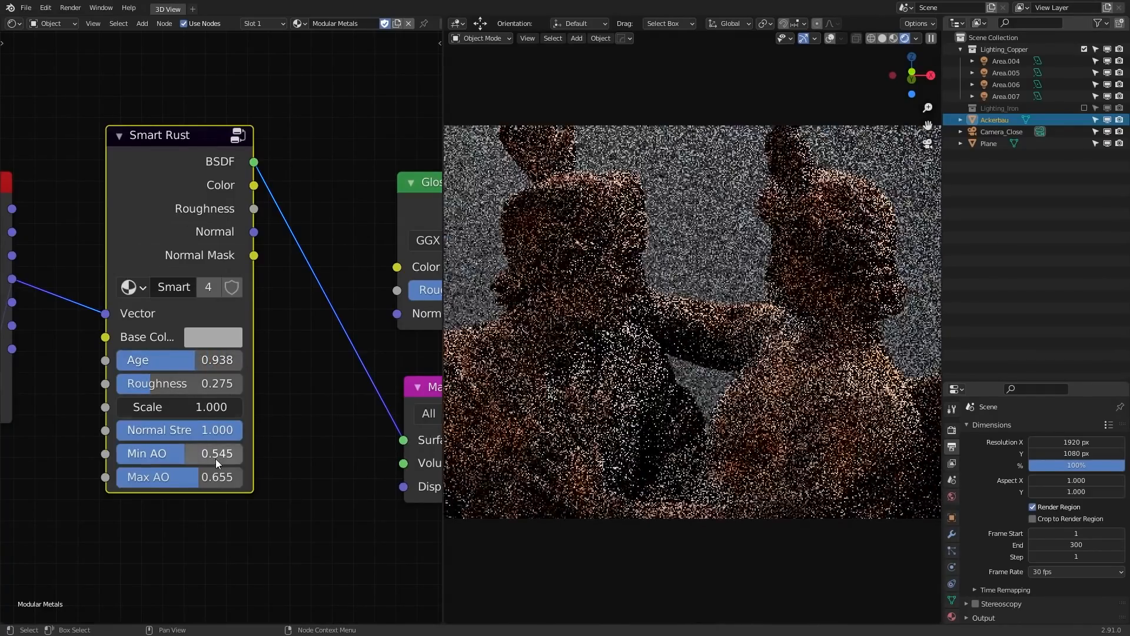
pyautogui.moveTo(225, 436)
pyautogui.mouseDown()
pyautogui.moveTo(125, 436)
pyautogui.moveTo(242, 435)
pyautogui.mouseUp()
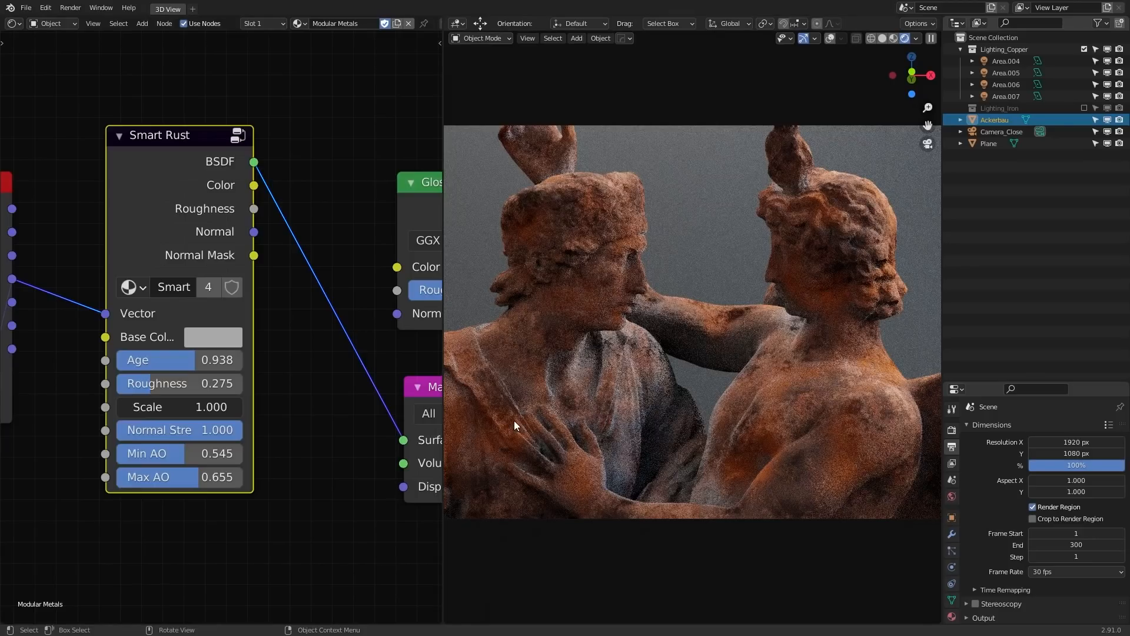
# Step: Vary Smart Rust's AO limits, trying Min AO 0.917 and 0.750 with Max AO 0.600, and end with Min AO 0.000 and Max AO 1.000
pyautogui.moveTo(147, 479); pyautogui.dragTo(97, 454)
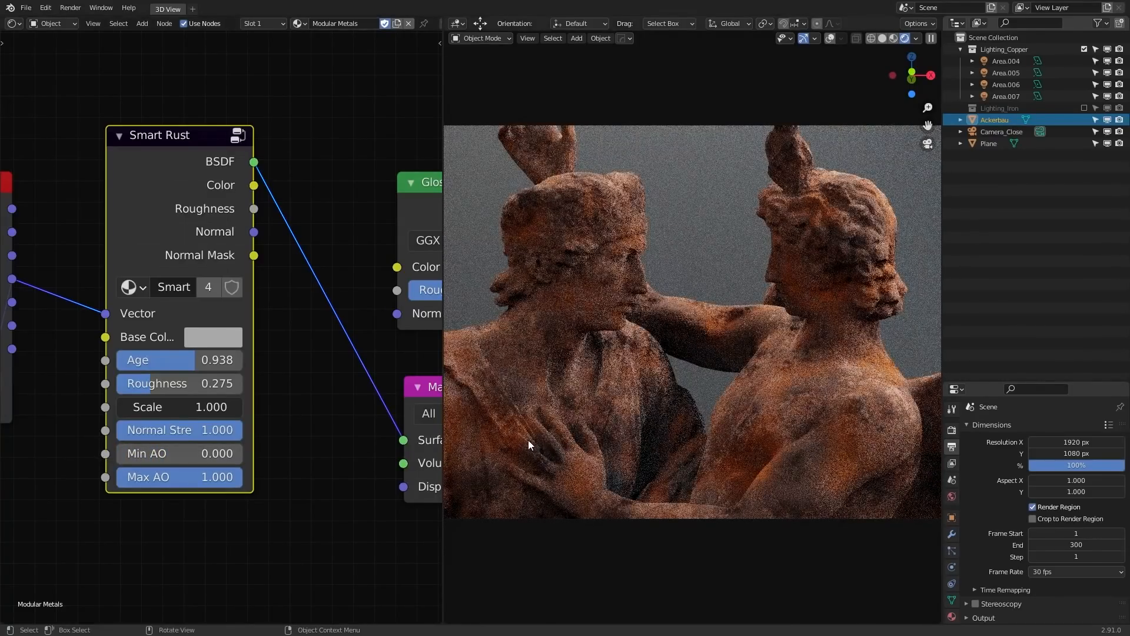
pyautogui.moveTo(136, 454); pyautogui.dragTo(252, 454)
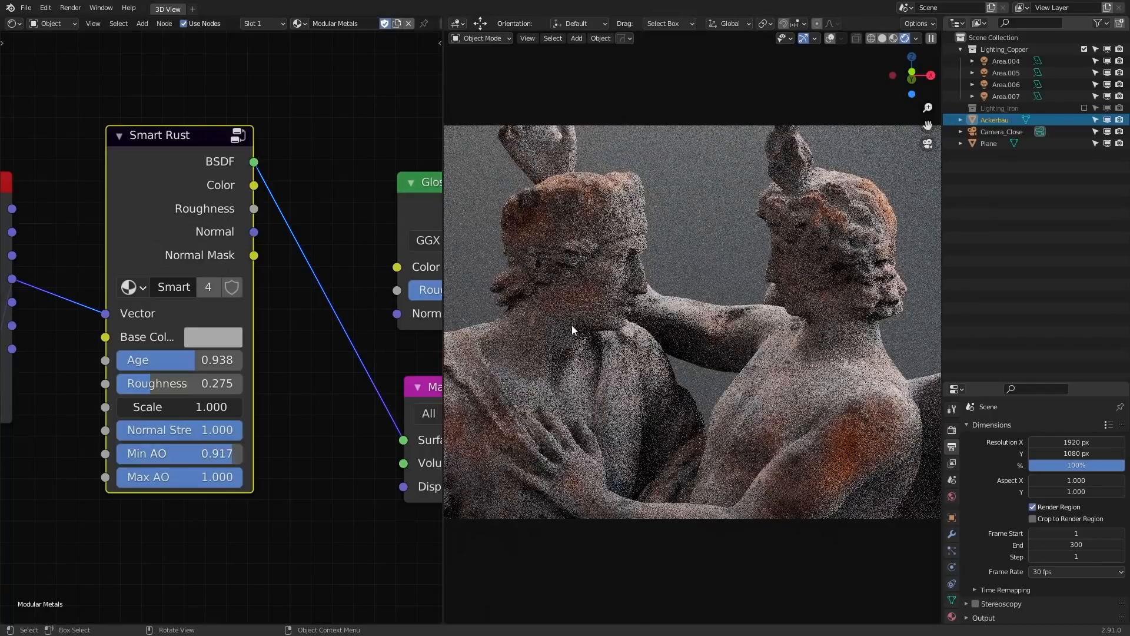
pyautogui.moveTo(176, 454); pyautogui.dragTo(191, 477)
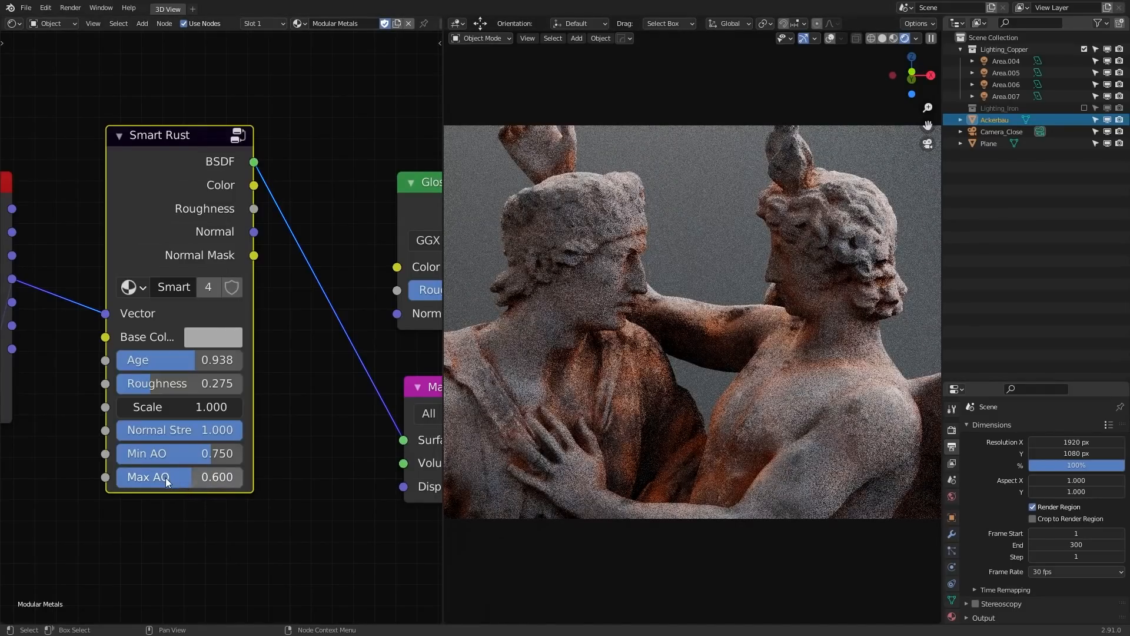
pyautogui.moveTo(164, 478); pyautogui.dragTo(116, 455)
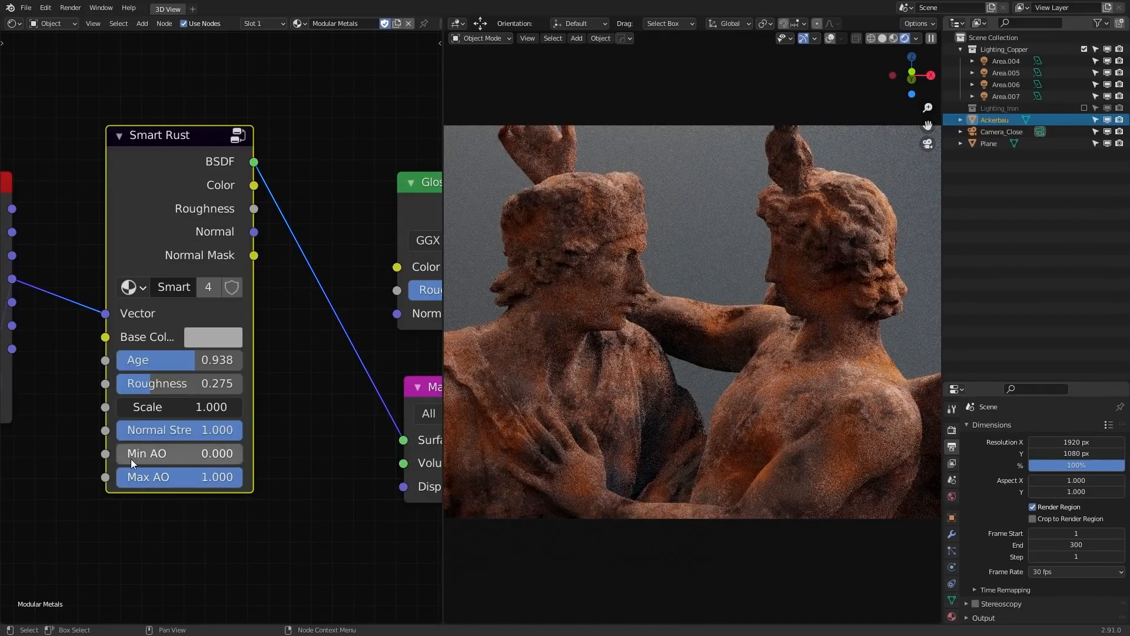
# Step: Set Smart Rust's Min AO to 0.550 and inspect the rust distribution on the whole statue
pyautogui.moveTo(127, 458); pyautogui.dragTo(242, 458)
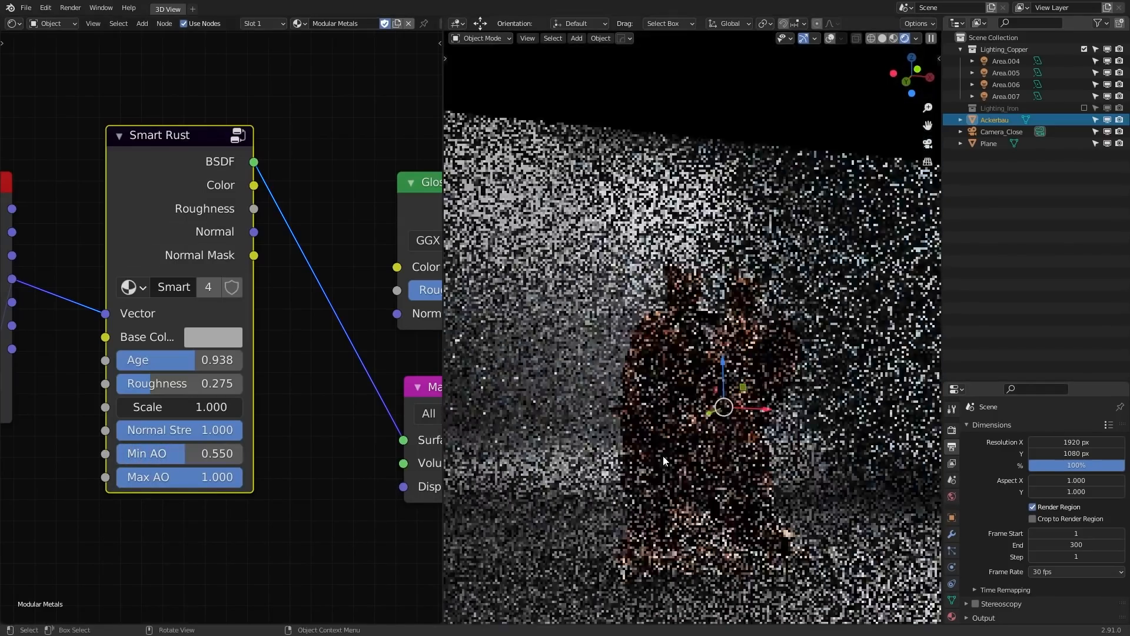
pyautogui.scroll(5, 683, 442)
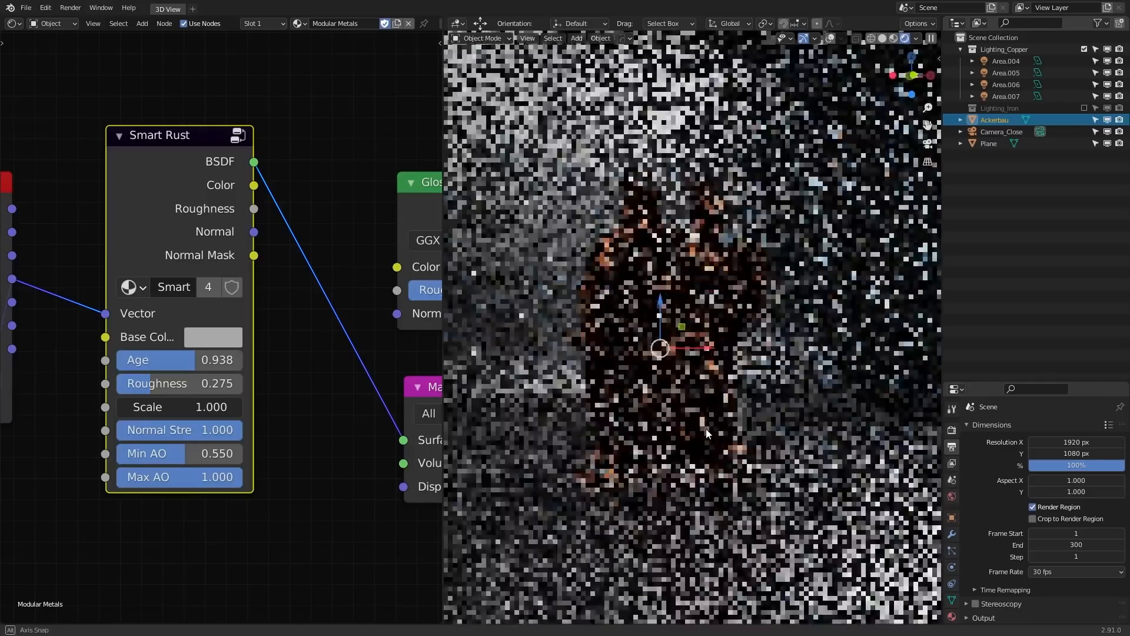
pyautogui.scroll(3, 638, 432)
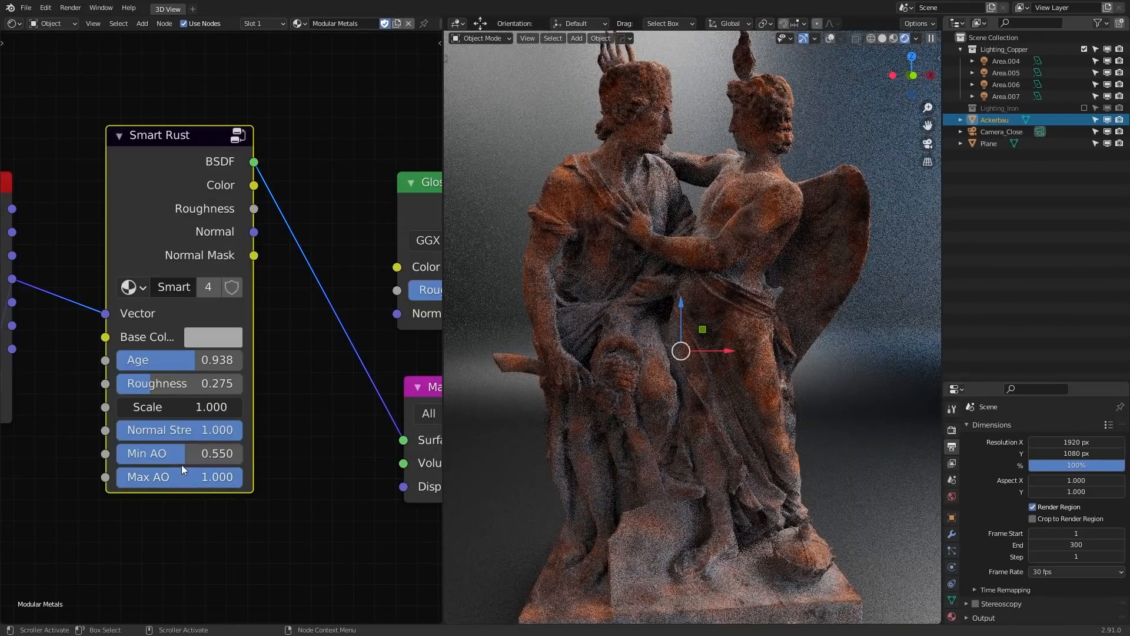
# Step: Set Smart Rust's Min AO to 0.533 and view the rust from the statue's crowns down to its base
pyautogui.moveTo(176, 458)
pyautogui.mouseDown()
pyautogui.moveTo(232, 454)
pyautogui.moveTo(166, 453)
pyautogui.mouseUp()
pyautogui.click(824, 437)
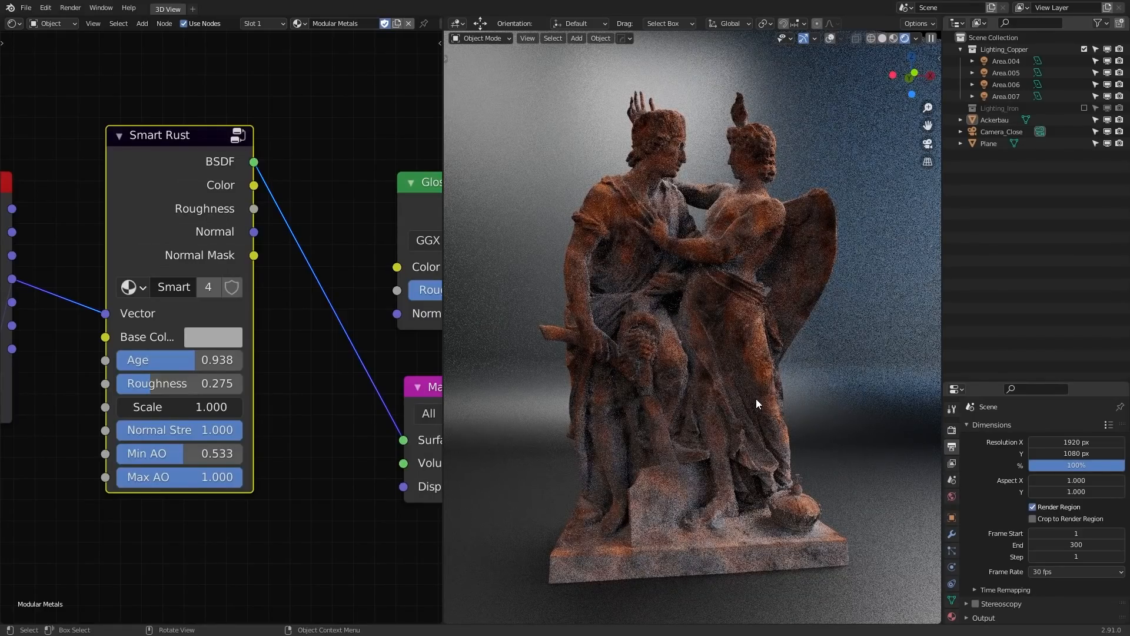
# Step: Delete the working copy of Smart Rust connected to the Material Output
pyautogui.scroll(-7, 219, 330)
pyautogui.moveTo(238, 394); pyautogui.dragTo(125, 442, button='middle')
pyautogui.scroll(-1, 120, 436)
pyautogui.press('x')
# Step: Duplicate the Master Iron node group and place the copy between the Texture Coordinate and Glossy BSDF nodes
pyautogui.moveTo(406, 371); pyautogui.dragTo(162, 386, button='middle')
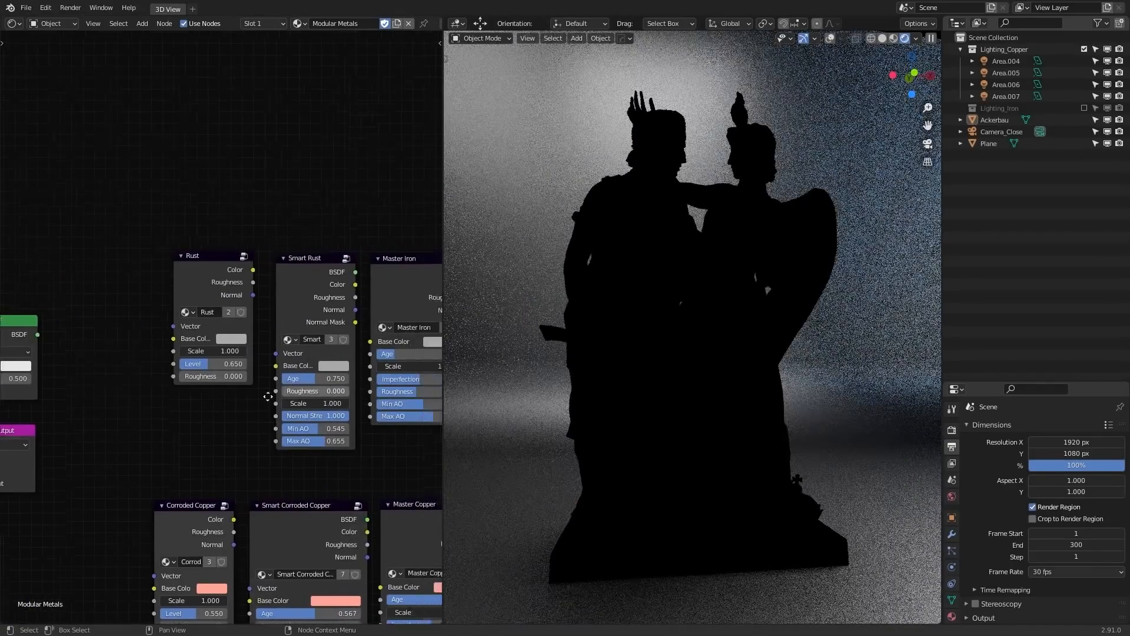
pyautogui.moveTo(419, 330); pyautogui.dragTo(222, 292, button='middle')
pyautogui.scroll(1, 222, 292)
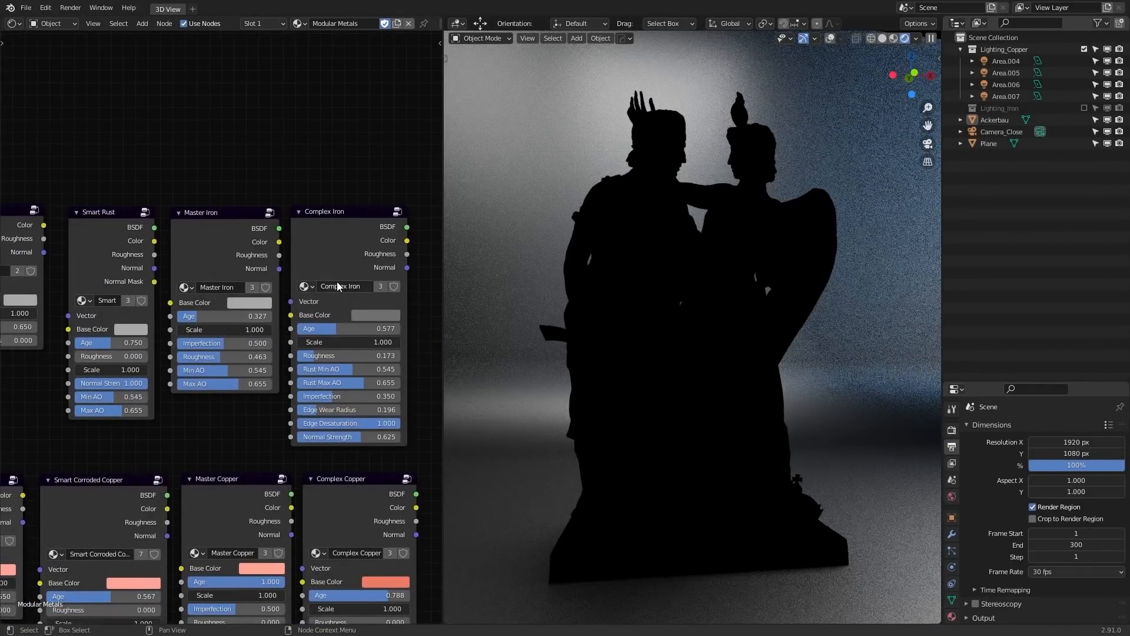
pyautogui.scroll(-3, 298, 356)
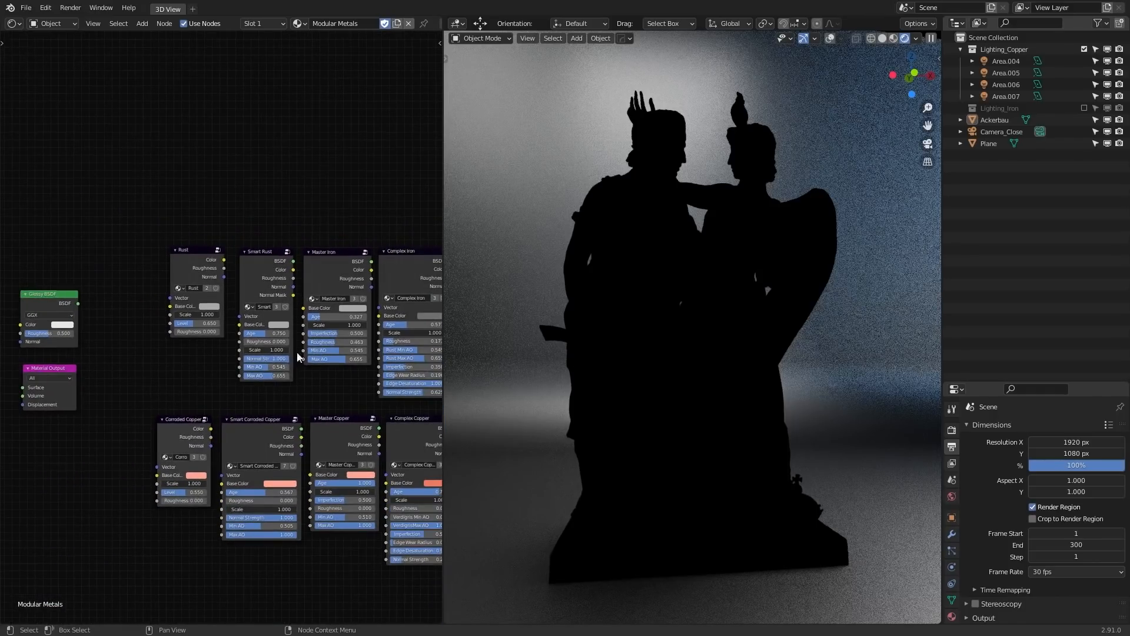
pyautogui.click(342, 263)
pyautogui.moveTo(342, 264); pyautogui.dragTo(331, 275, button='middle')
pyautogui.hotkey('shift', 'd')
pyautogui.click(49, 325)
pyautogui.moveTo(48, 325); pyautogui.dragTo(279, 336, button='middle')
pyautogui.scroll(1, 279, 336)
pyautogui.moveTo(246, 349); pyautogui.dragTo(148, 334)
# Step: Maximize the node editor to look over the full set of metal node groups, and restore the split layout
pyautogui.hotkey('ctrl', 'space')
pyautogui.click(751, 373)
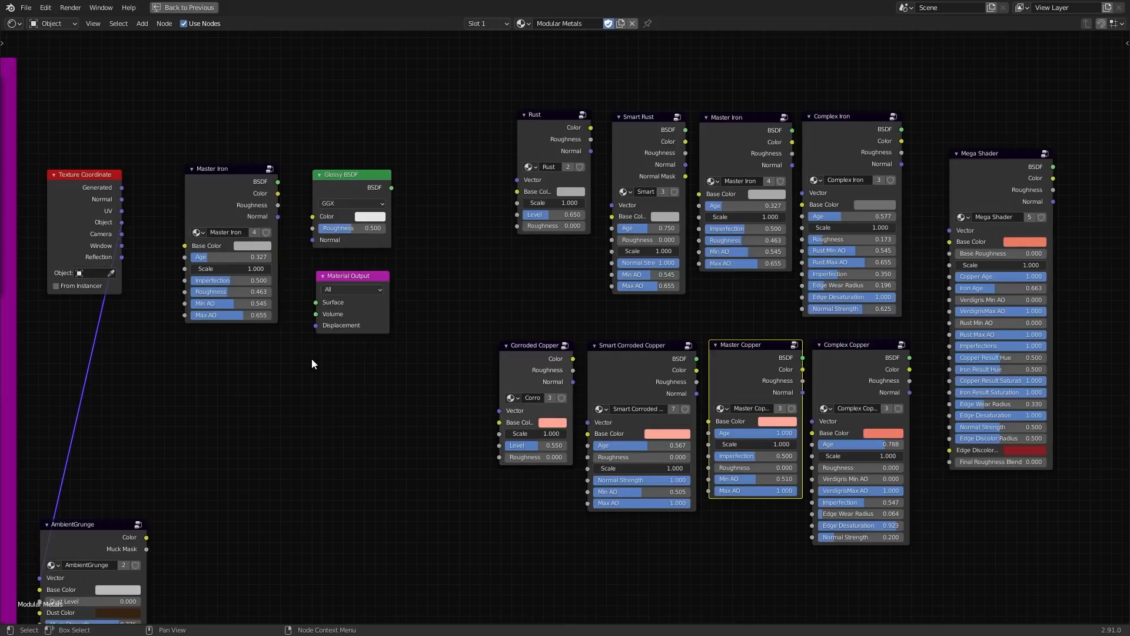
pyautogui.moveTo(312, 358); pyautogui.dragTo(430, 444, button='middle')
pyautogui.scroll(1, 430, 444)
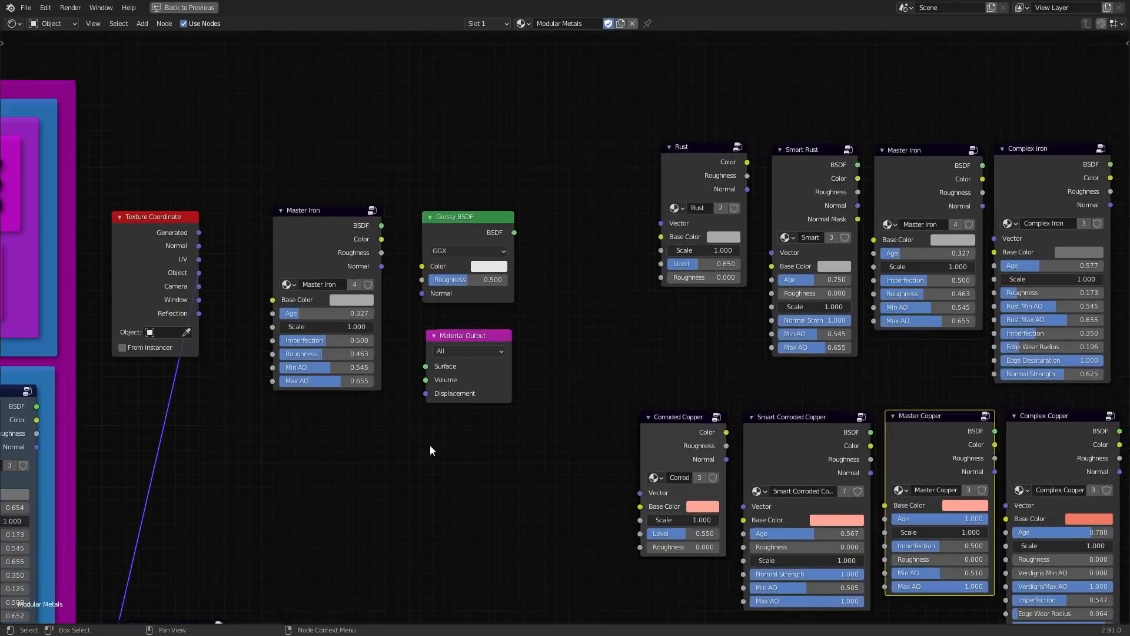
pyautogui.hotkey('ctrl', 'space')
# Step: Link the Master Iron copy's BSDF output to the Material Output's Surface input
pyautogui.moveTo(186, 383); pyautogui.dragTo(377, 415, button='middle')
pyautogui.scroll(1, 237, 390)
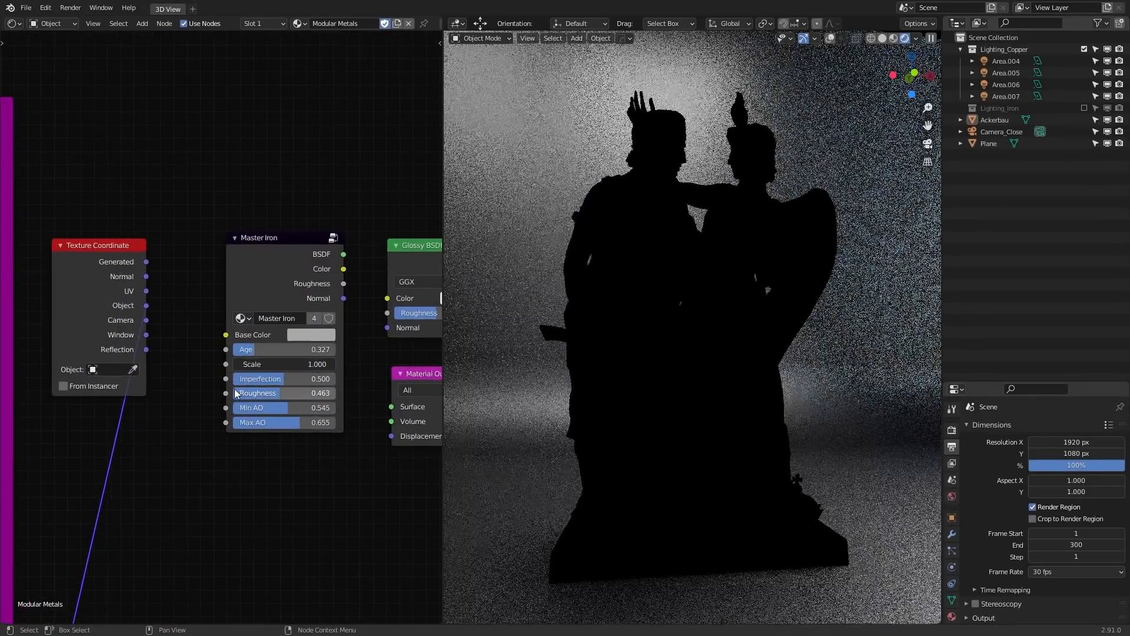
pyautogui.moveTo(301, 381); pyautogui.dragTo(204, 369, button='middle')
pyautogui.keyDown('ctrl'); pyautogui.keyDown('shift'); pyautogui.click(246, 251); pyautogui.keyUp('shift'); pyautogui.keyUp('ctrl')
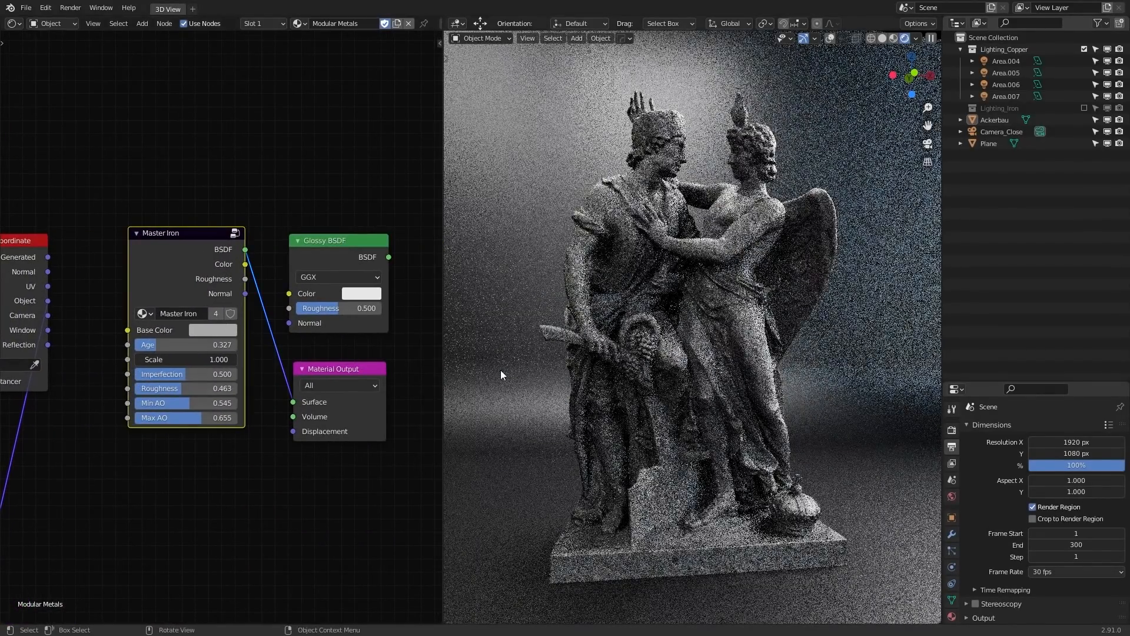
# Step: Switch the viewport to the close-up camera and set Master Iron's Roughness to 0.129
pyautogui.press('KP_0')
pyautogui.scroll(1, 626, 384)
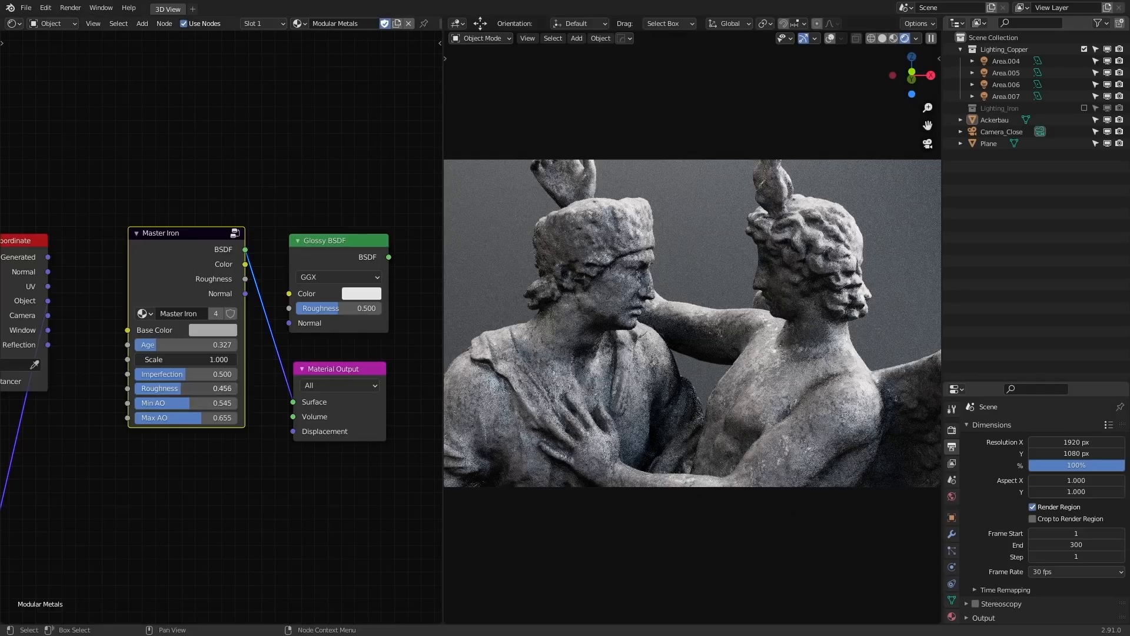
pyautogui.moveTo(148, 388); pyautogui.dragTo(114, 388)
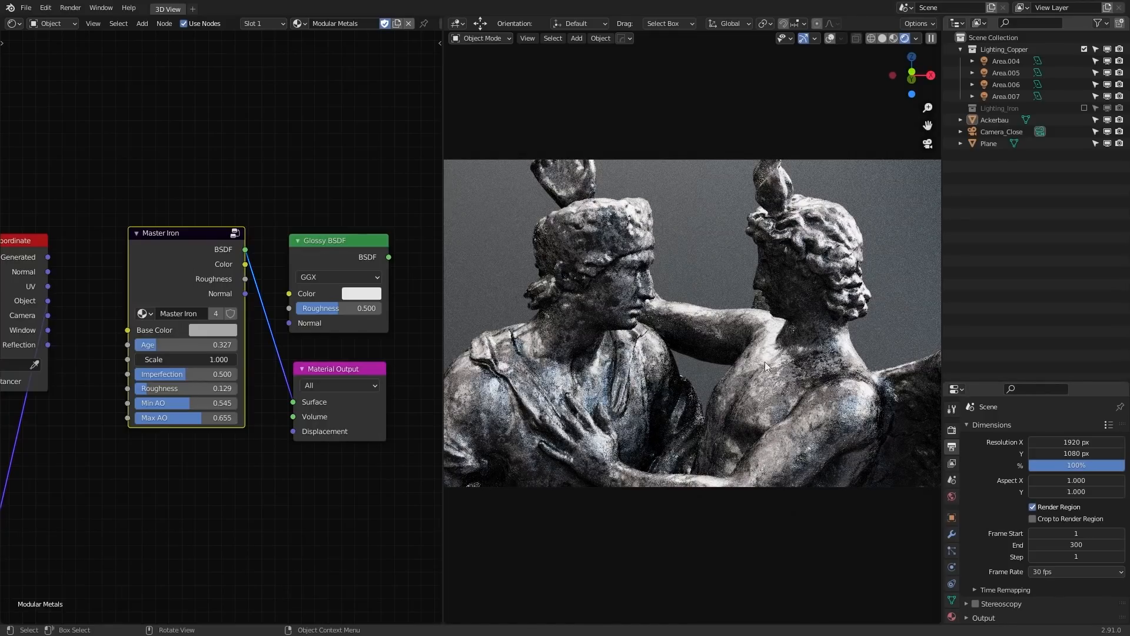
# Step: Raise Master Iron's Age through 0.760 and 1.173 to 1.500, and set Imperfection to 1.000
pyautogui.scroll(3, 171, 348)
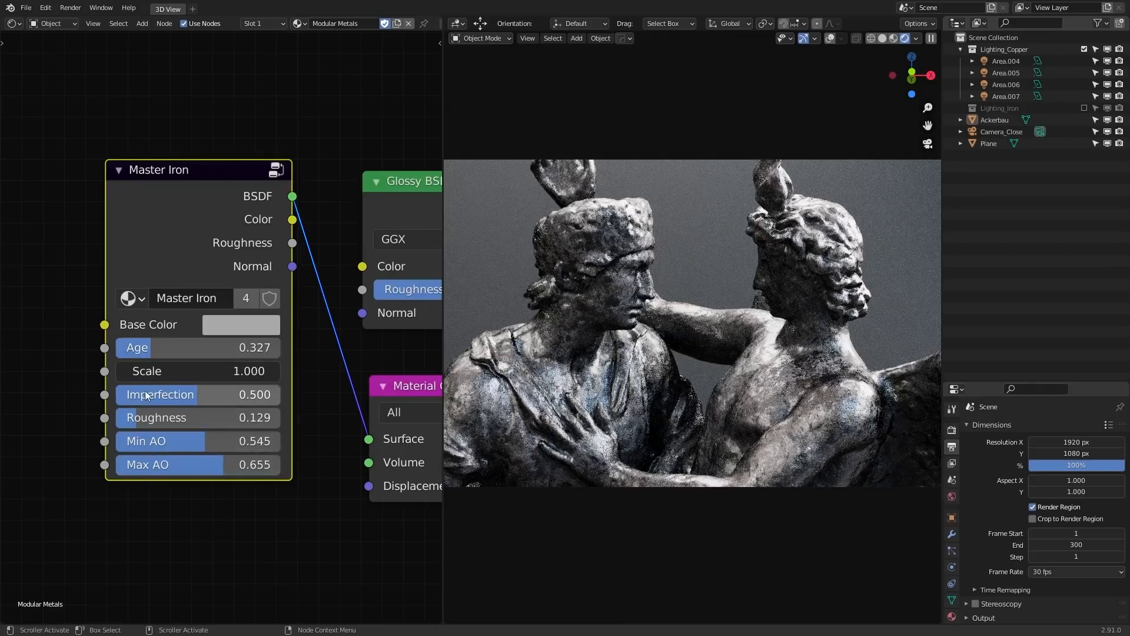
pyautogui.moveTo(139, 348); pyautogui.dragTo(199, 348)
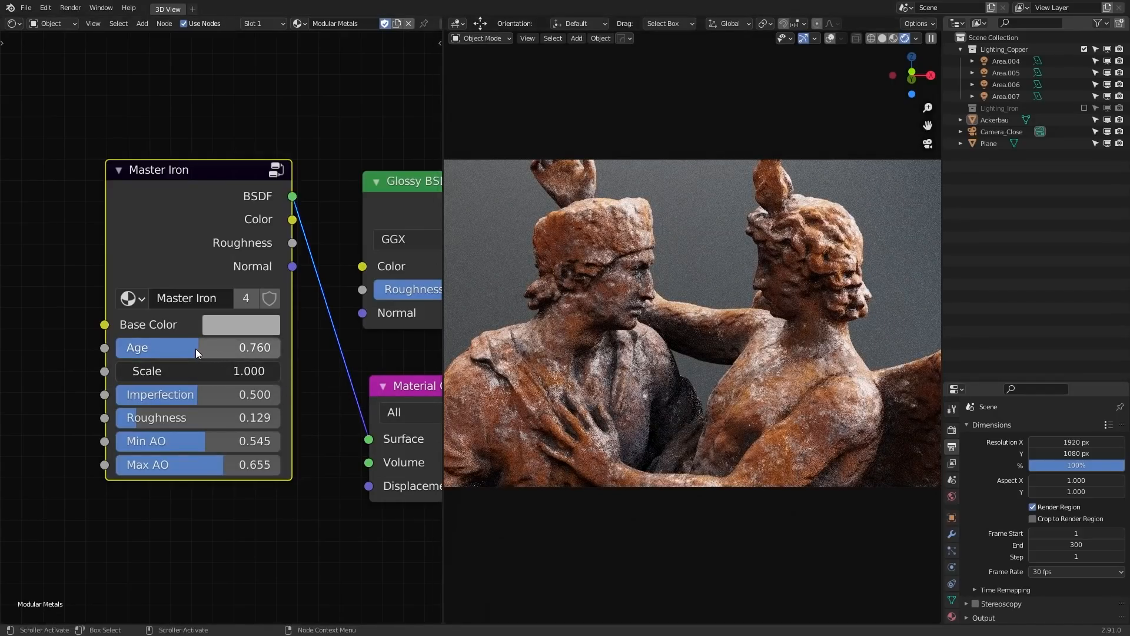
pyautogui.moveTo(196, 352); pyautogui.dragTo(244, 349)
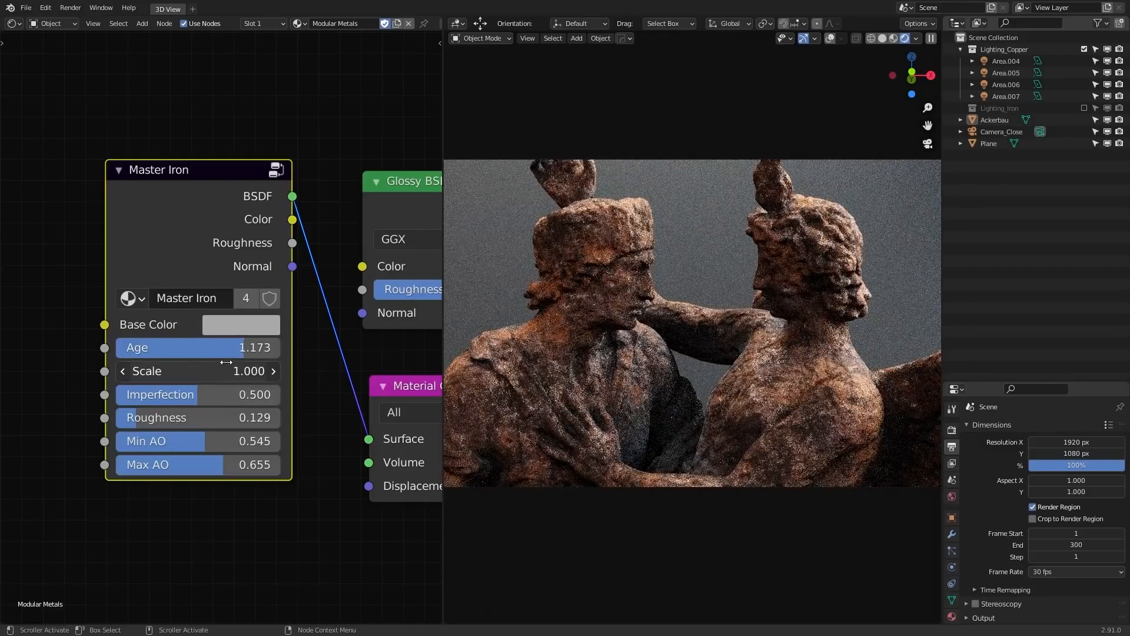
pyautogui.moveTo(226, 395); pyautogui.dragTo(284, 394)
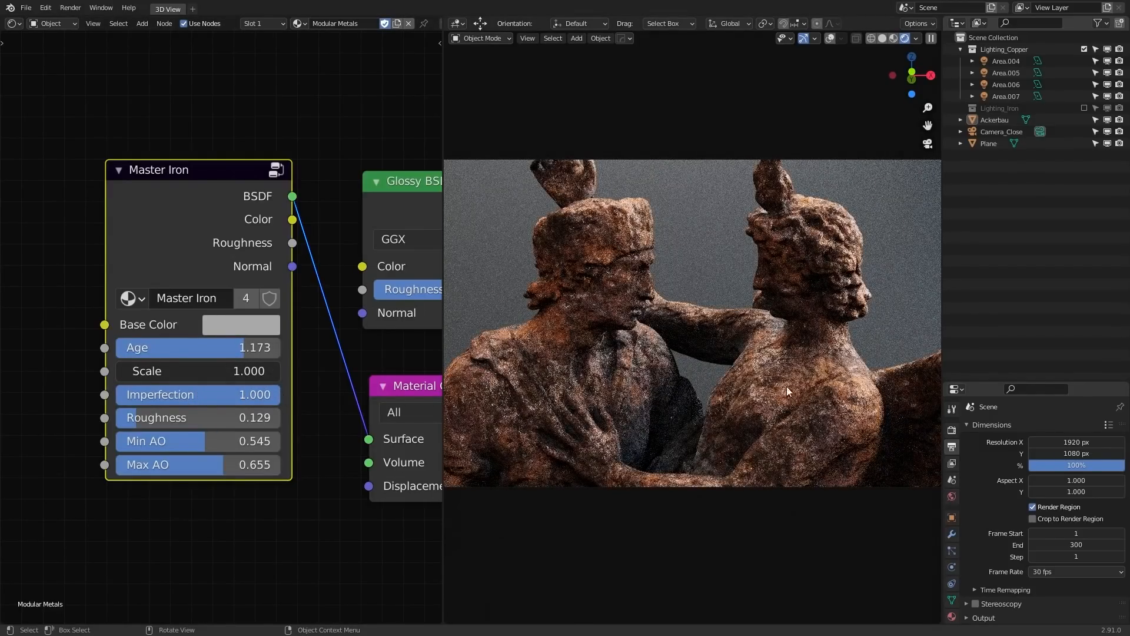
pyautogui.moveTo(236, 348); pyautogui.dragTo(289, 348)
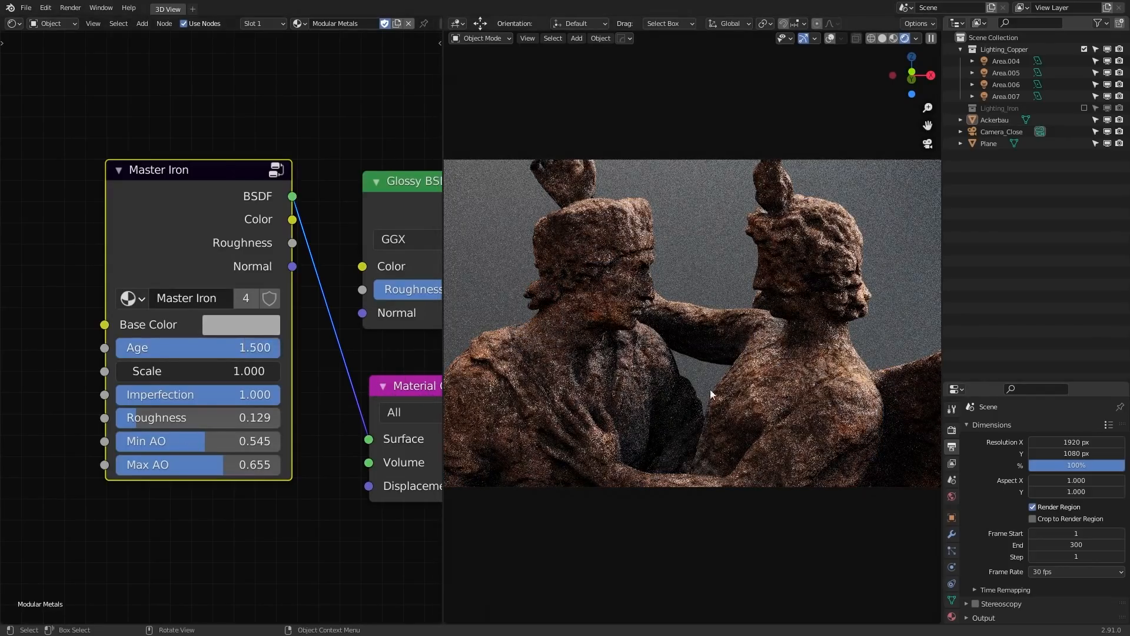
# Step: Try Master Iron's Age at 0.663, widen the AO range to Min 0.000 and Max 1.000, and end with Age 1.260
pyautogui.moveTo(666, 417); pyautogui.dragTo(684, 415, button='middle')
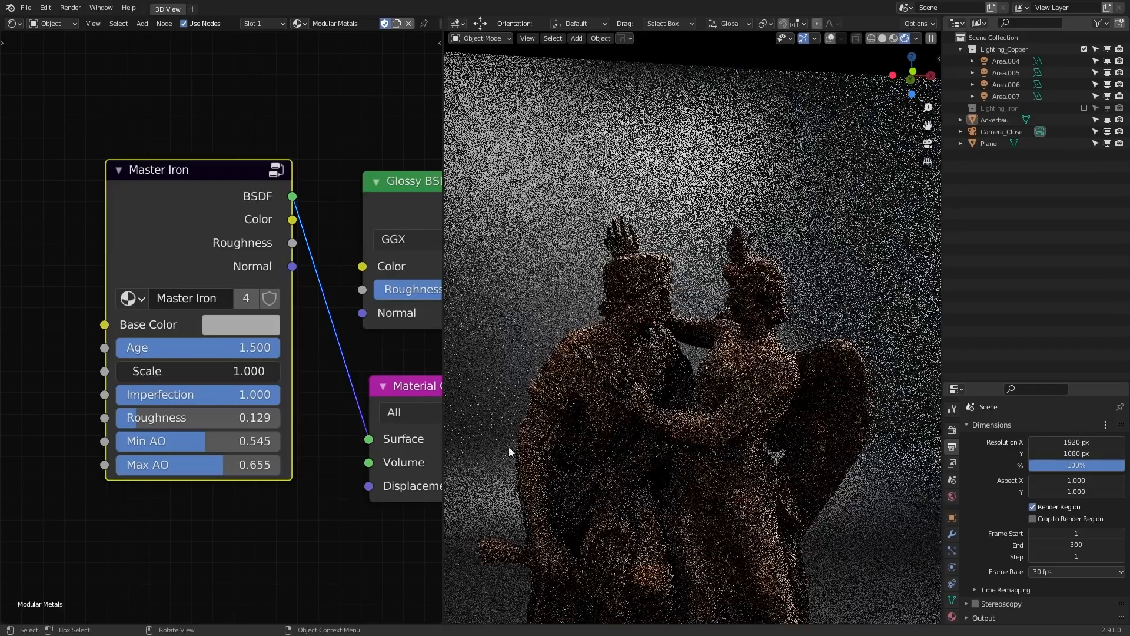
pyautogui.moveTo(264, 351); pyautogui.dragTo(184, 347)
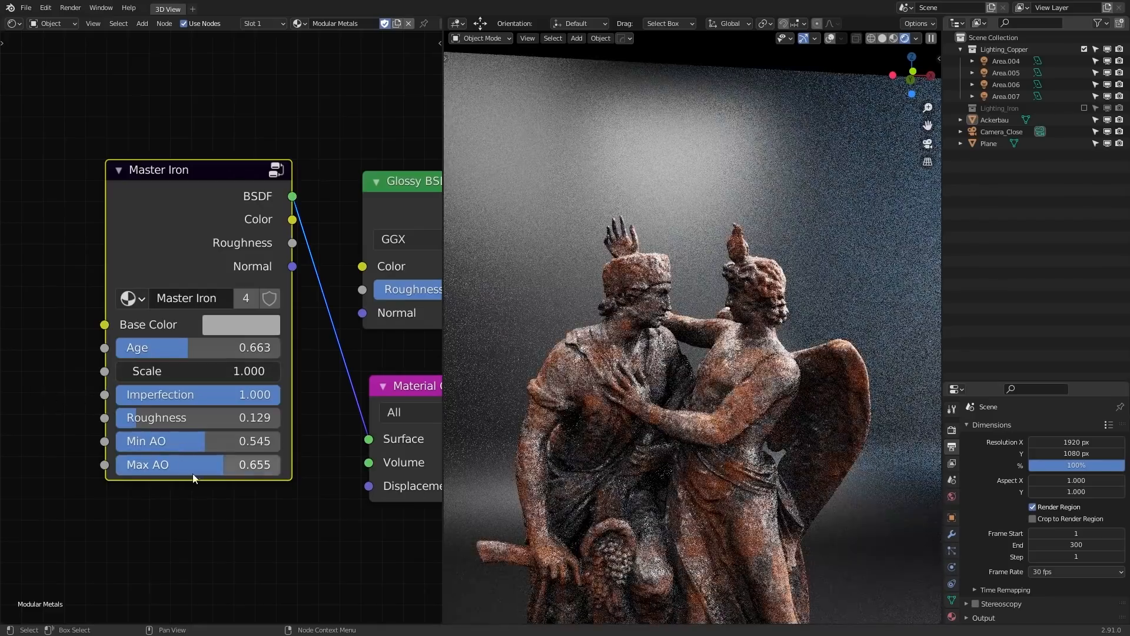
pyautogui.moveTo(192, 468); pyautogui.dragTo(250, 464)
pyautogui.moveTo(186, 441); pyautogui.dragTo(115, 443)
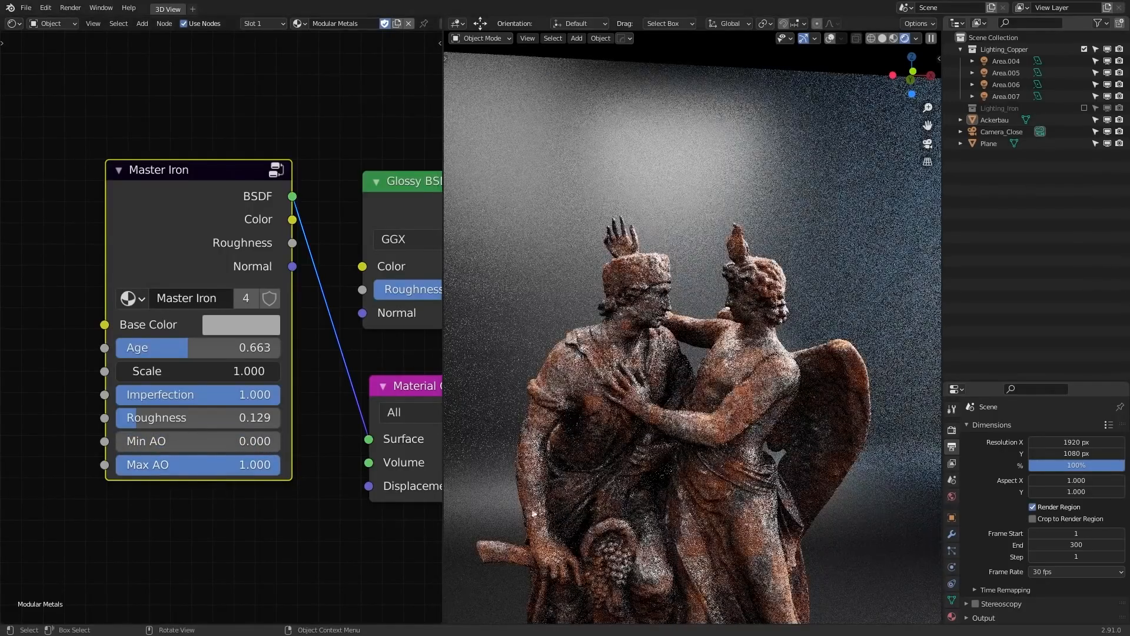
pyautogui.moveTo(136, 348); pyautogui.dragTo(193, 352)
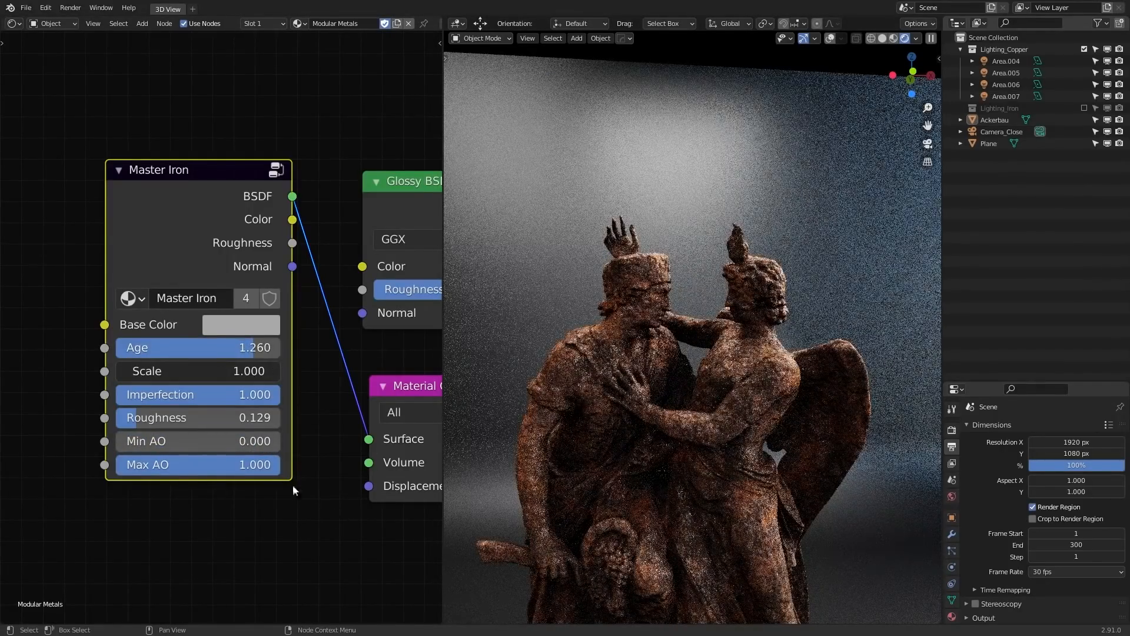
# Step: Delete the working copy of Master Iron beside the Material Output
pyautogui.scroll(-4, 284, 445)
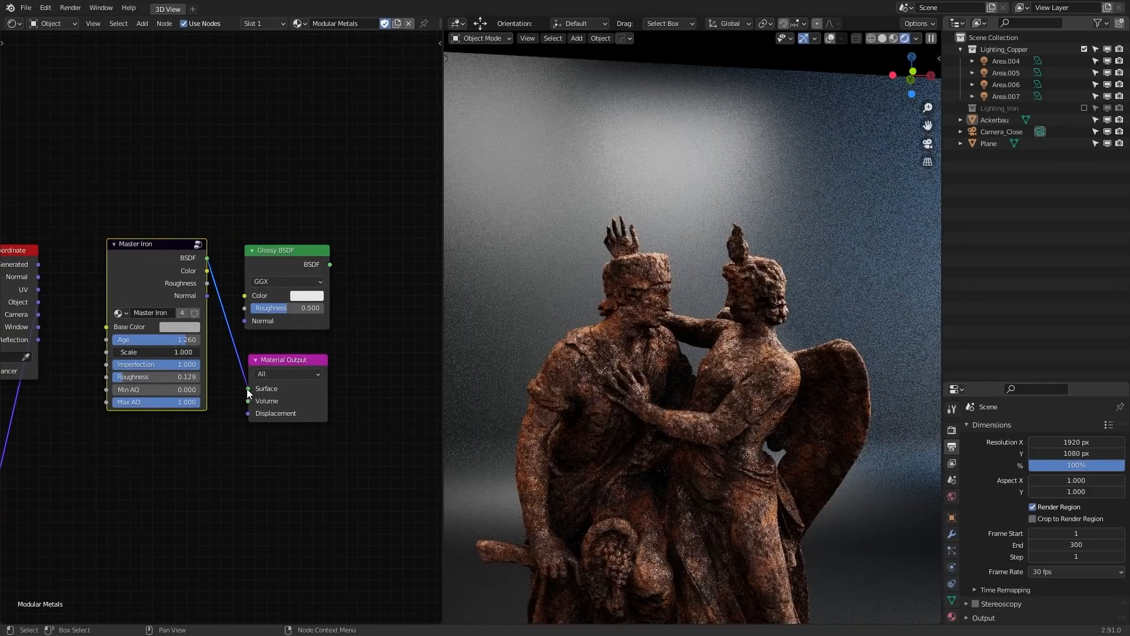
pyautogui.moveTo(246, 389); pyautogui.dragTo(212, 394)
pyautogui.press('x')
# Step: Duplicate the Complex Iron node group and place the copy between the Texture Coordinate and Glossy BSDF nodes
pyautogui.keyDown('ctrl'); pyautogui.hscroll(10, 209, 398); pyautogui.keyUp('ctrl')
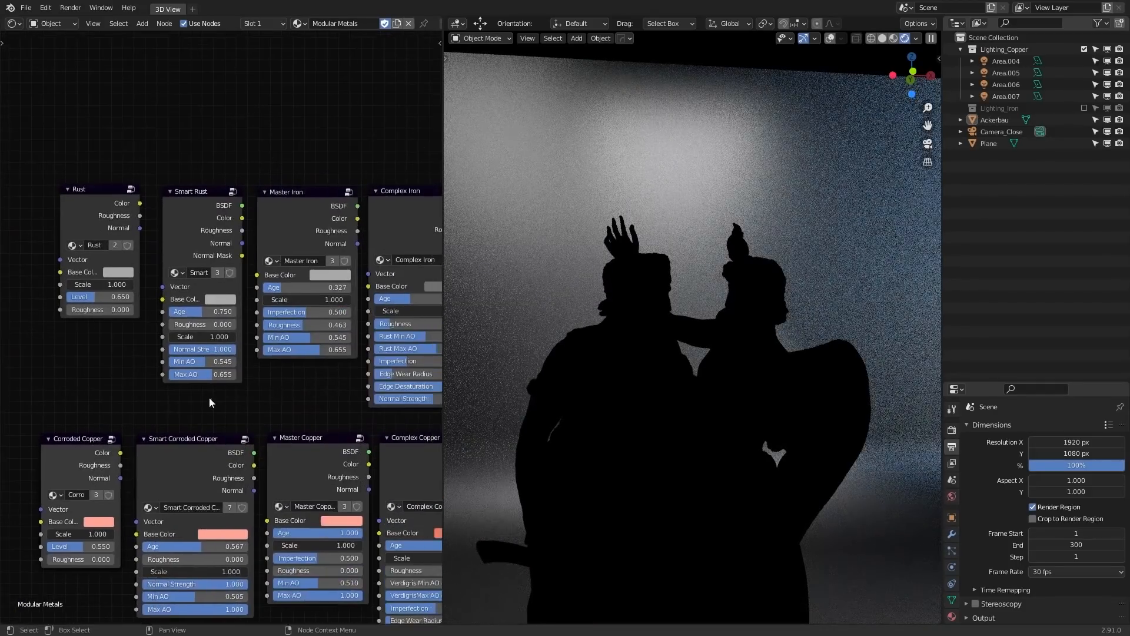
pyautogui.keyDown('ctrl'); pyautogui.hscroll(5, 209, 397); pyautogui.keyUp('ctrl')
pyautogui.keyDown('ctrl'); pyautogui.keyDown('shift'); pyautogui.click(281, 235); pyautogui.keyUp('shift'); pyautogui.keyUp('ctrl')
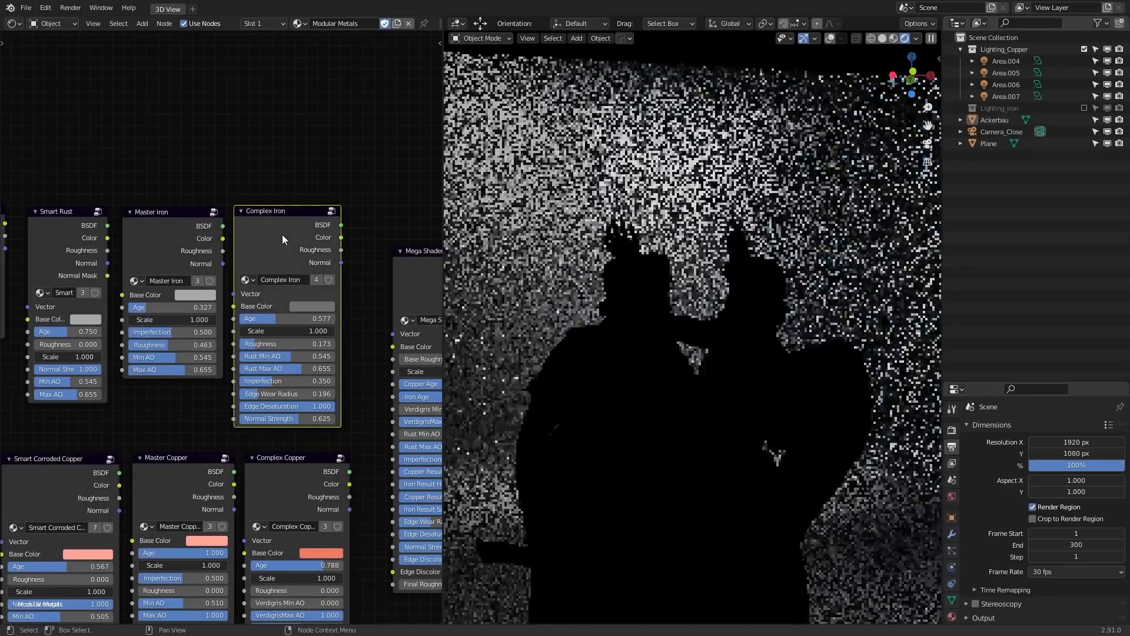
pyautogui.scroll(-4, 281, 235)
pyautogui.moveTo(61, 345); pyautogui.dragTo(289, 361, button='middle')
pyautogui.scroll(-3, 417, 297)
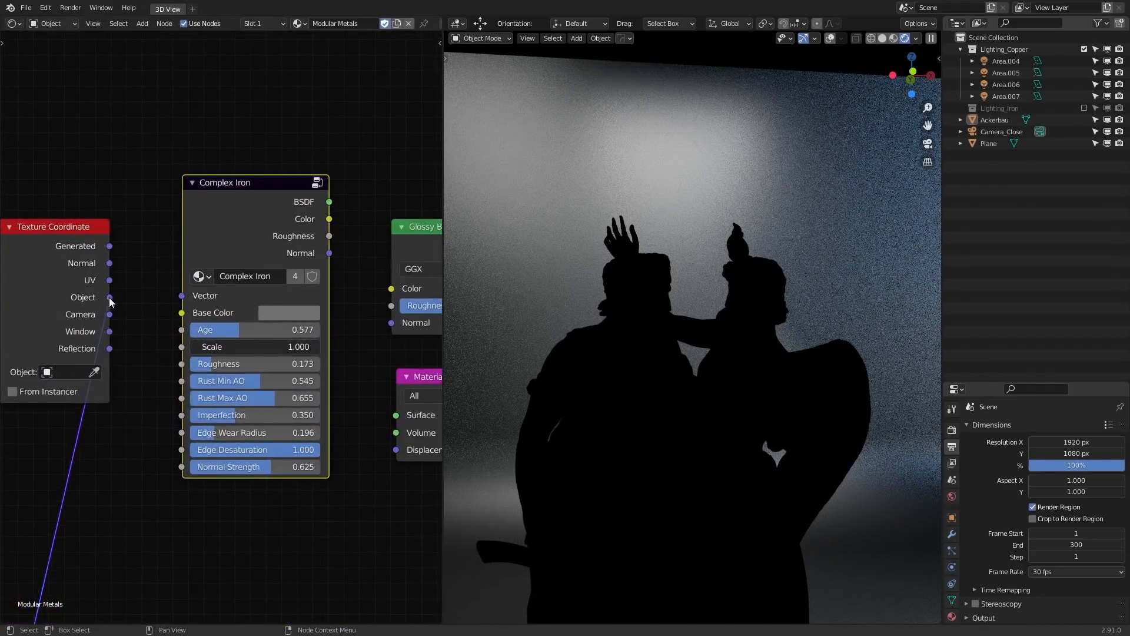
# Step: Link Texture Coordinate's Object output to Complex Iron's Vector input, and its BSDF output to the Material Output's Surface
pyautogui.moveTo(109, 298); pyautogui.dragTo(181, 299)
pyautogui.moveTo(325, 259); pyautogui.dragTo(245, 234, button='middle')
pyautogui.scroll(2, 245, 234)
pyautogui.moveTo(249, 167); pyautogui.dragTo(328, 417)
# Step: In the close-up camera view, try Complex Iron's Edge Wear Radius at 0.598 and end with 0.149
pyautogui.press('KP_0')
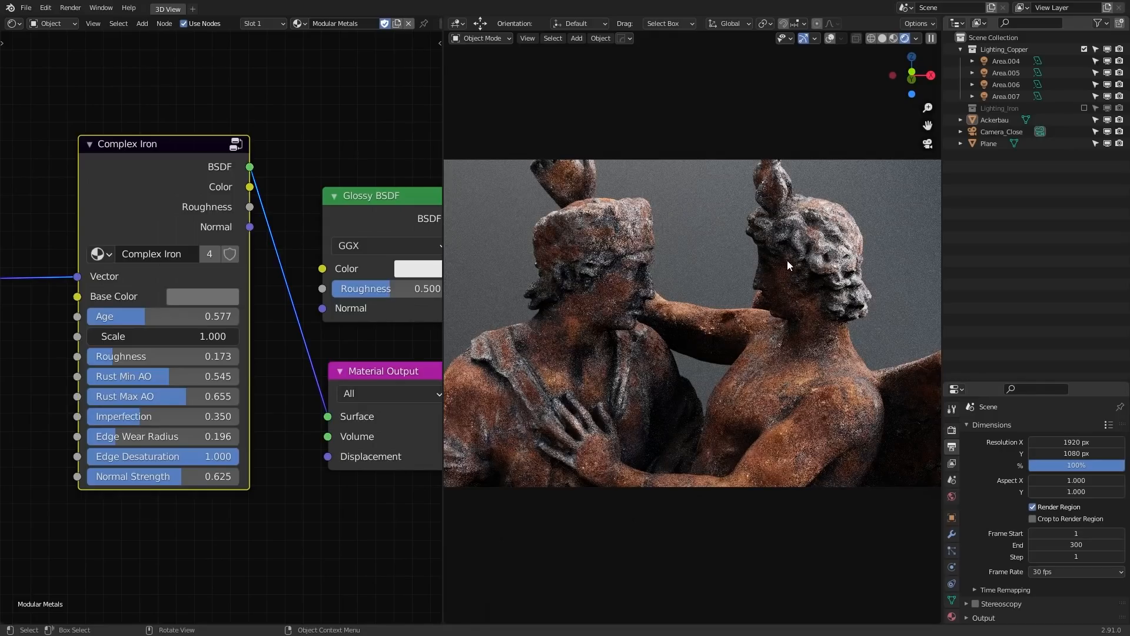
pyautogui.scroll(3, 200, 389)
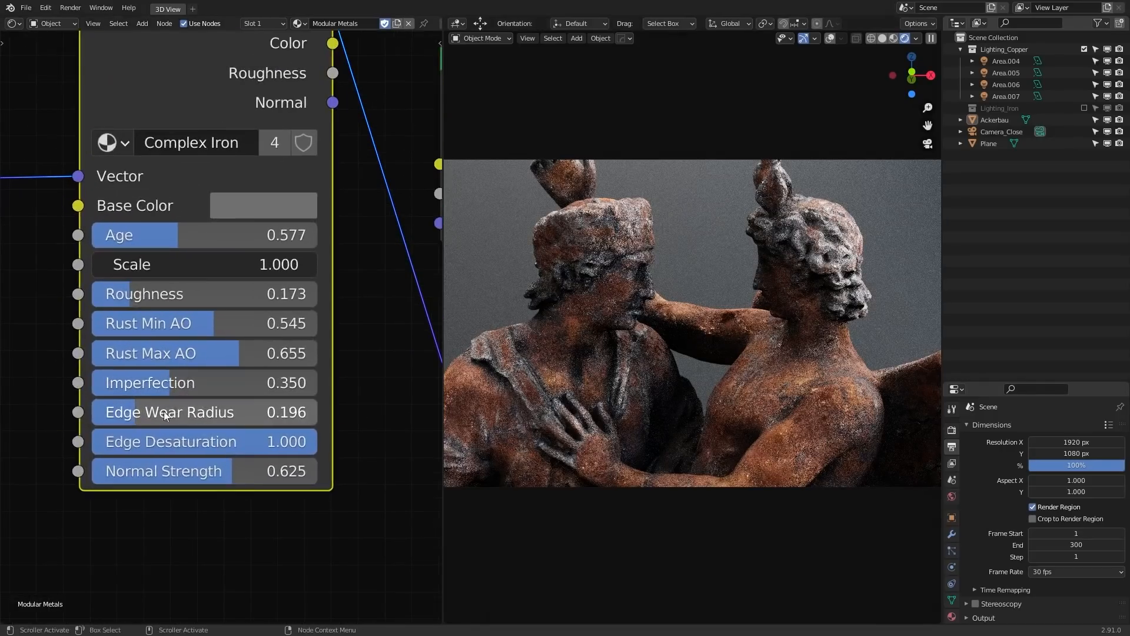
pyautogui.moveTo(140, 416); pyautogui.dragTo(231, 415)
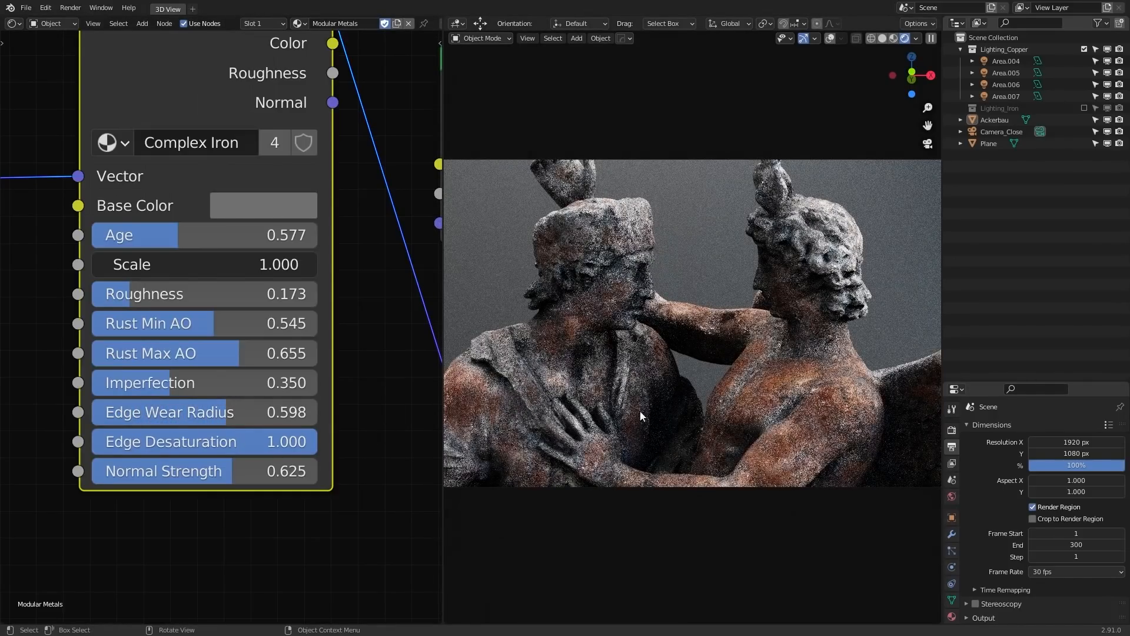
pyautogui.scroll(3, 919, 357)
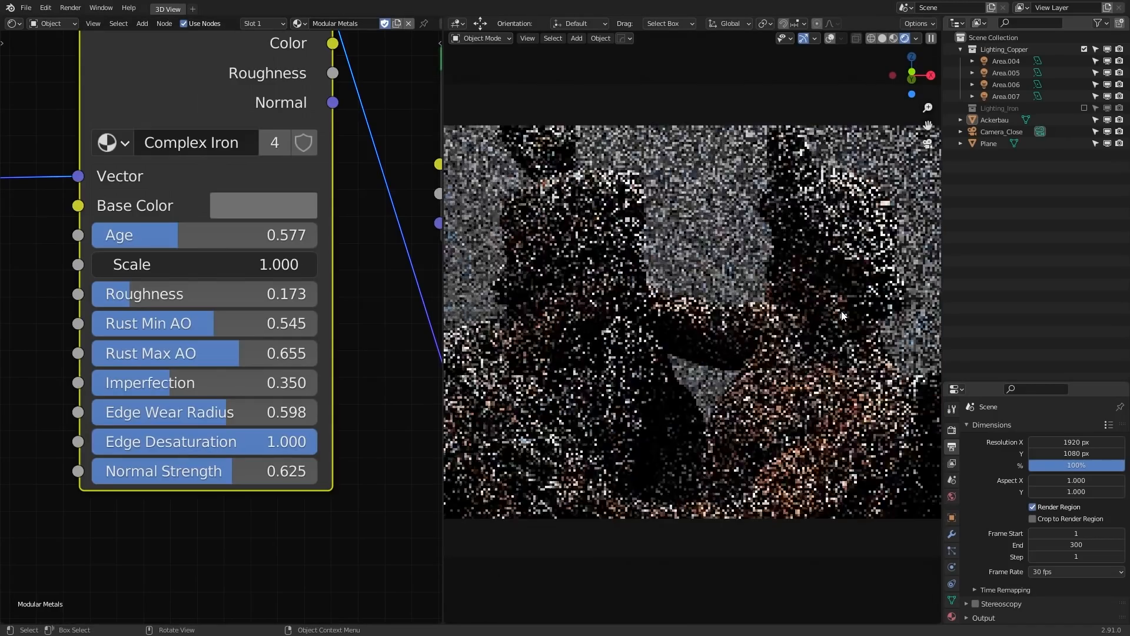
pyautogui.keyDown('shift'); pyautogui.moveTo(870, 300); pyautogui.dragTo(709, 375, button='middle'); pyautogui.keyUp('shift')
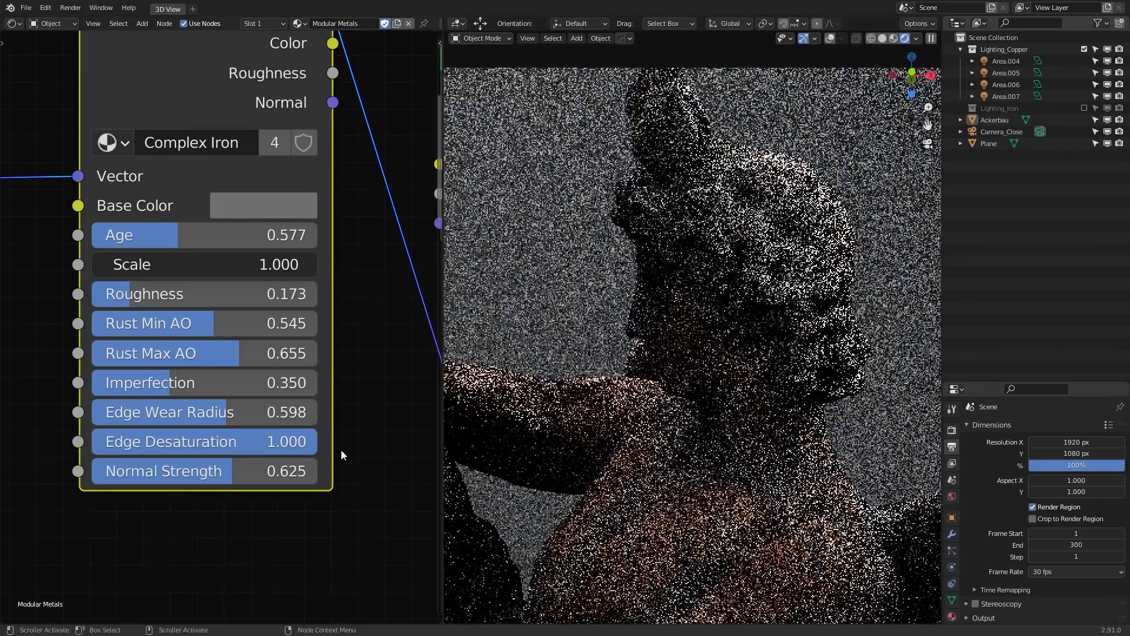
pyautogui.moveTo(226, 412); pyautogui.dragTo(126, 412)
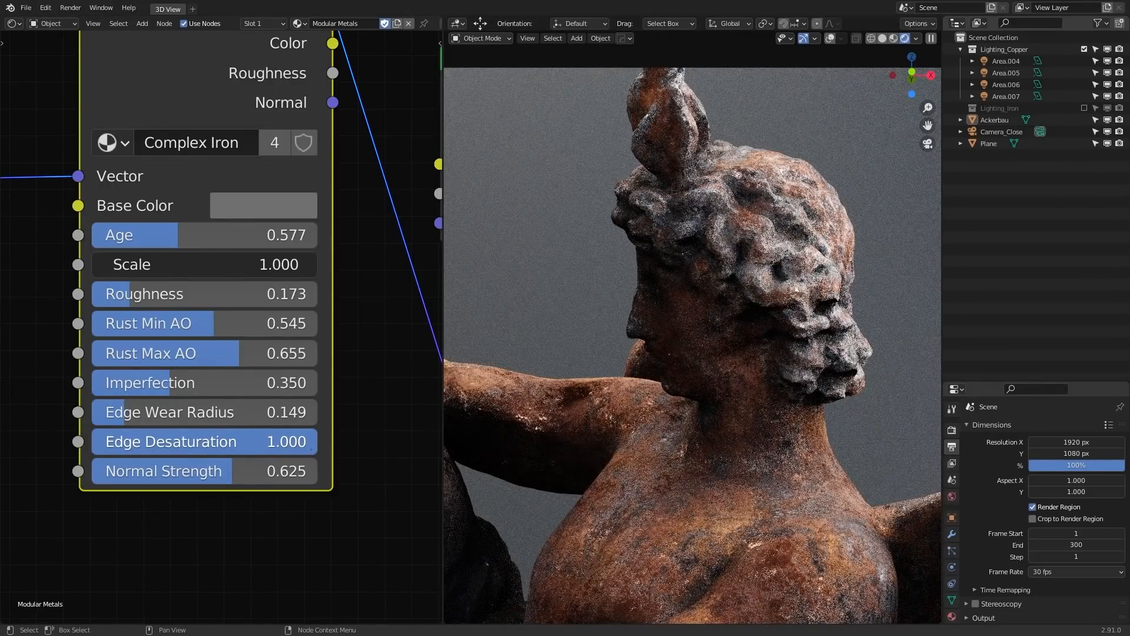
# Step: Try Complex Iron's Edge Desaturation at 0.000, return it to 1.000, and inspect the whole statue
pyautogui.moveTo(299, 444); pyautogui.dragTo(47, 475)
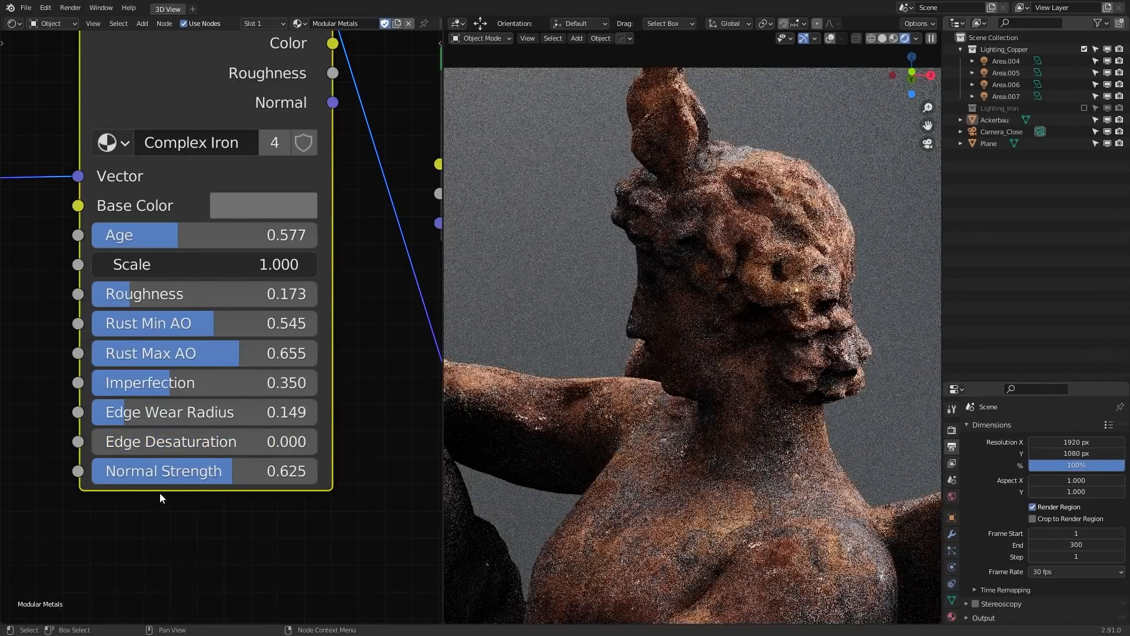
pyautogui.moveTo(122, 443); pyautogui.dragTo(348, 443)
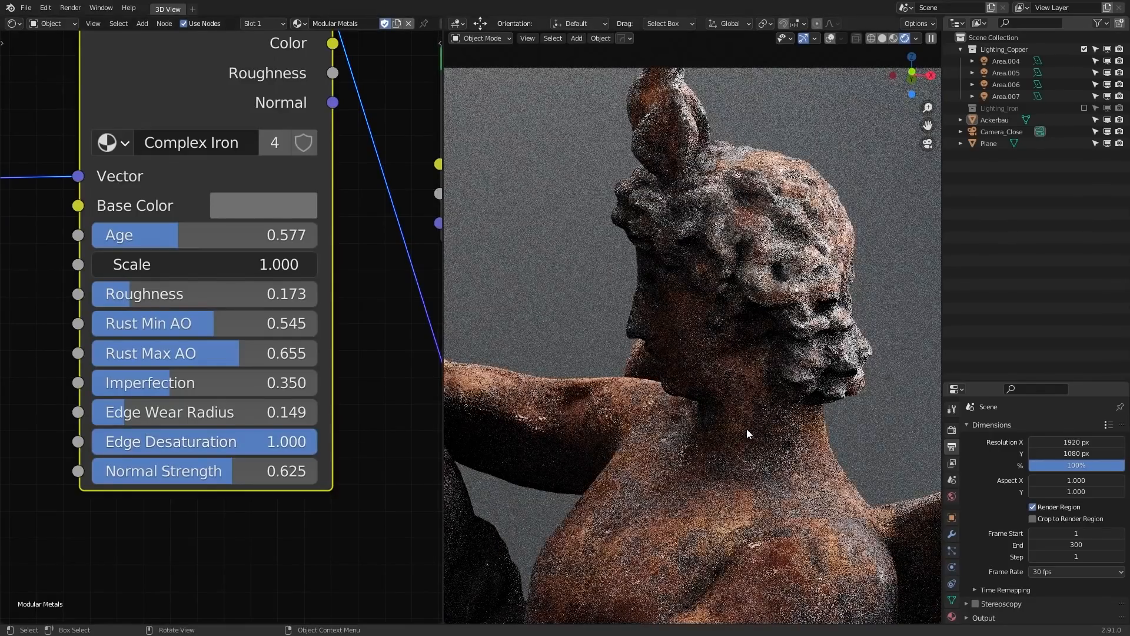
pyautogui.press('KP_0')
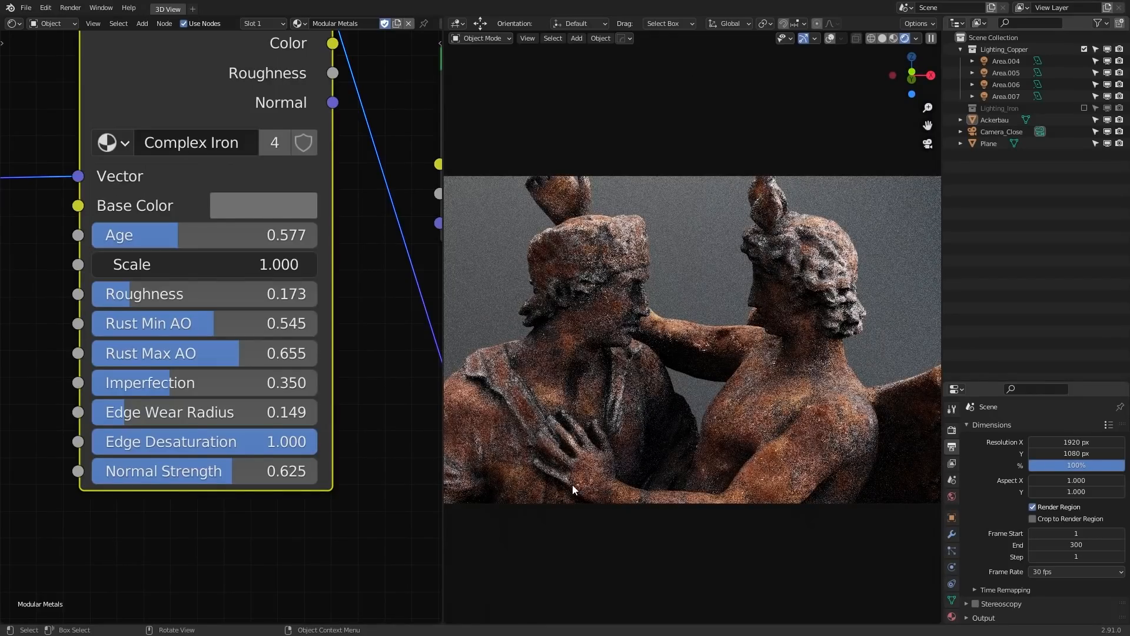
pyautogui.moveTo(579, 477); pyautogui.dragTo(647, 492, button='middle')
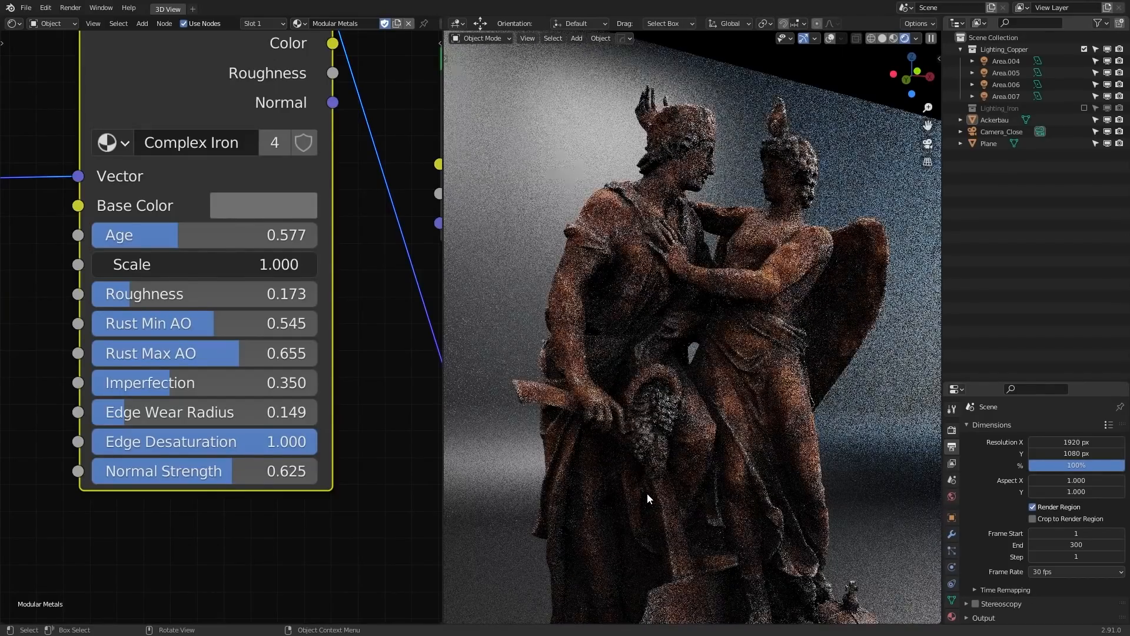
pyautogui.scroll(-2, 302, 475)
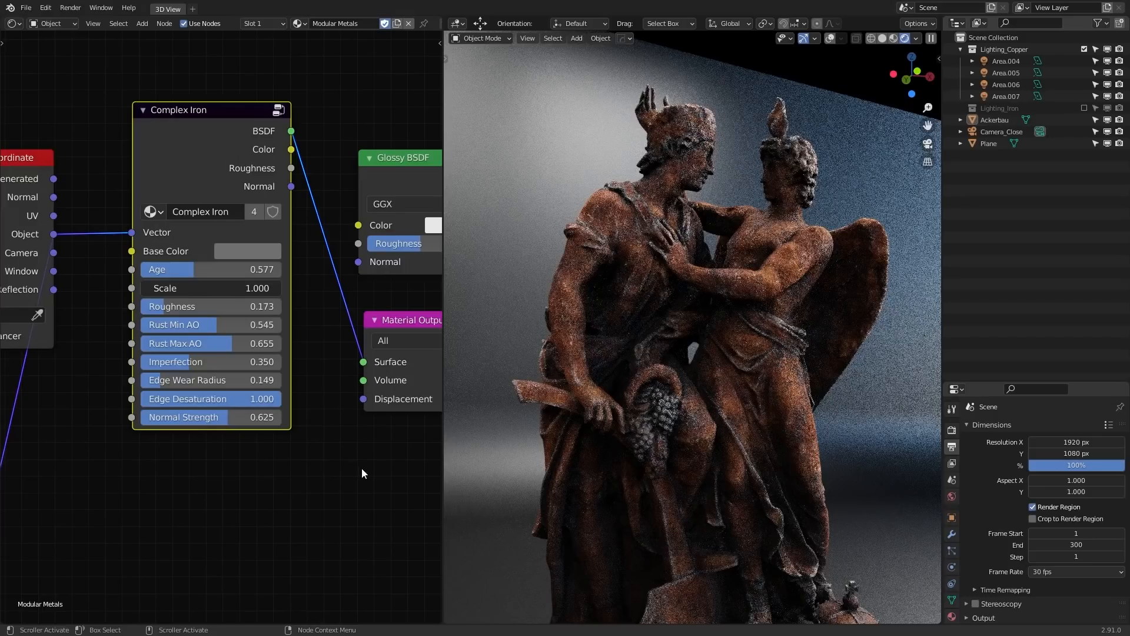
# Step: Show the viewport overlays, switch to solid shading, and examine the area light setup around the statue
pyautogui.hotkey('shift', 'alt', 'z')
pyautogui.scroll(-8, 708, 351)
pyautogui.press('z')
pyautogui.moveTo(749, 425)
pyautogui.mouseDown(button='middle')
pyautogui.moveTo(692, 452)
pyautogui.moveTo(673, 447)
pyautogui.moveTo(732, 421)
pyautogui.moveTo(610, 433)
pyautogui.moveTo(701, 433)
pyautogui.mouseUp(button='middle')
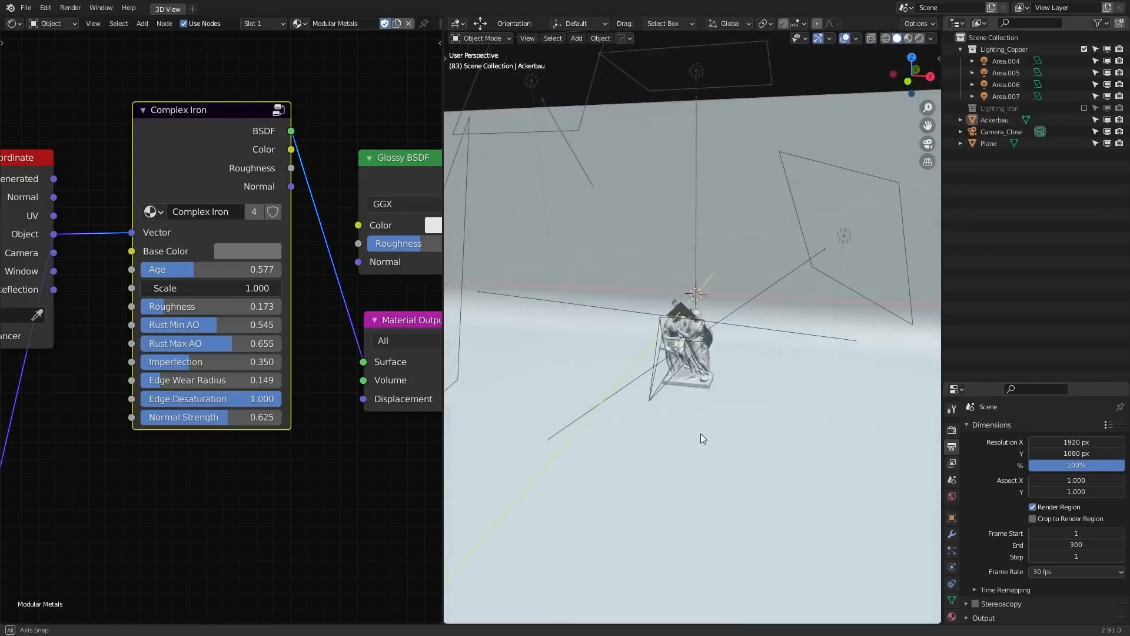
# Step: From the camera view, duplicate the Corroded Copper node group and place the copy between Texture Coordinate and Glossy BSDF
pyautogui.press('KP_0')
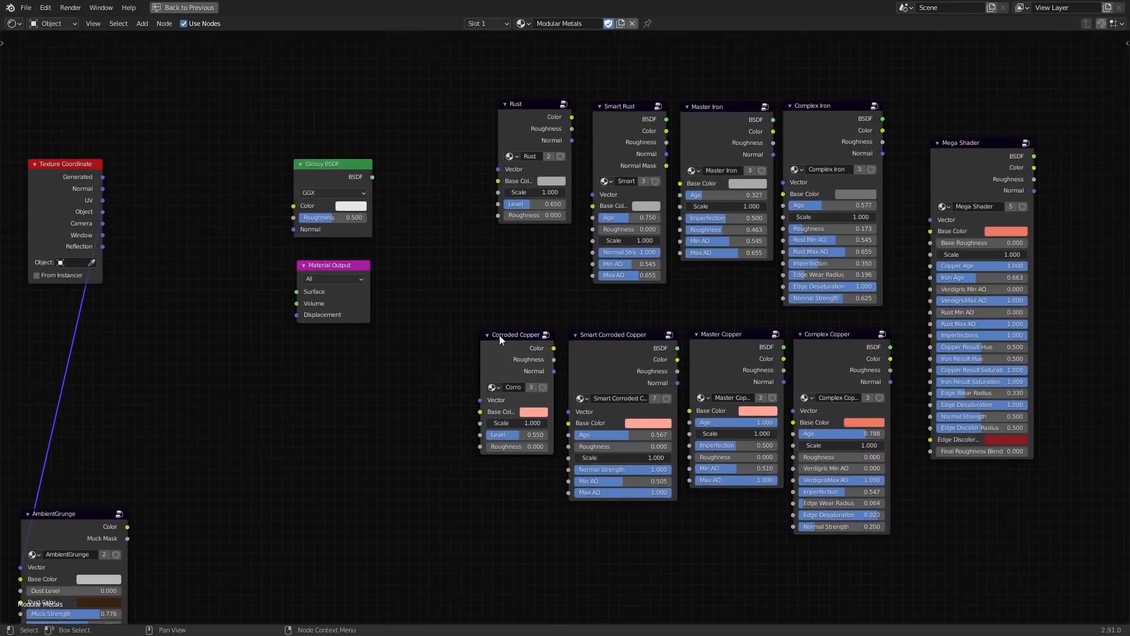
pyautogui.click(500, 340)
pyautogui.moveTo(367, 375); pyautogui.dragTo(447, 399, button='middle')
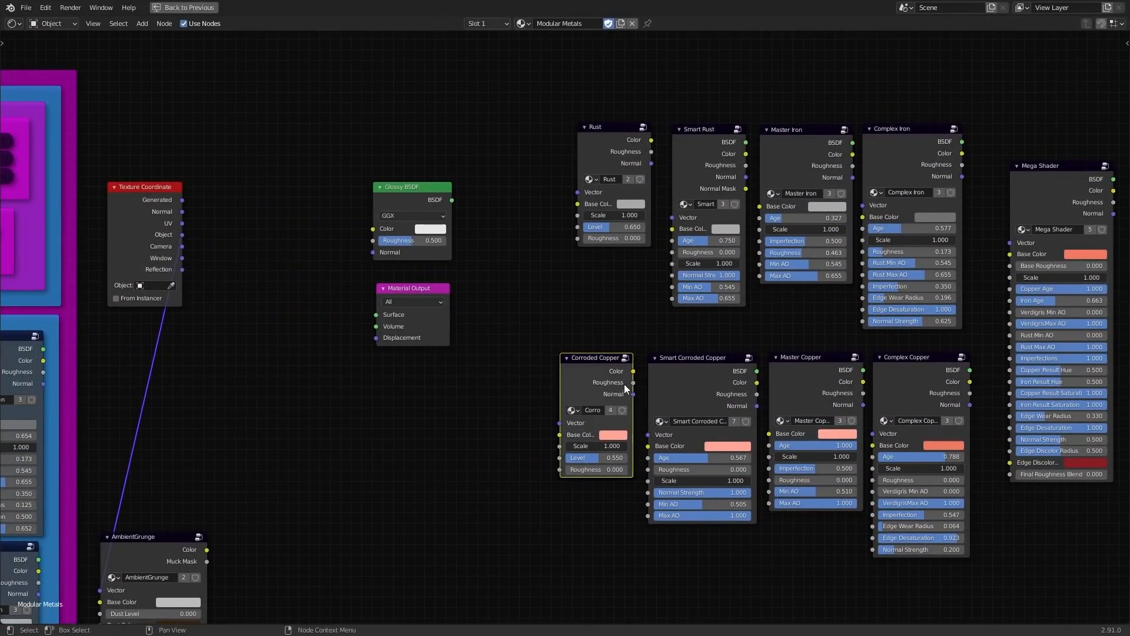
pyautogui.hotkey('shift', 'd')
pyautogui.click(275, 196)
pyautogui.scroll(3, 265, 224)
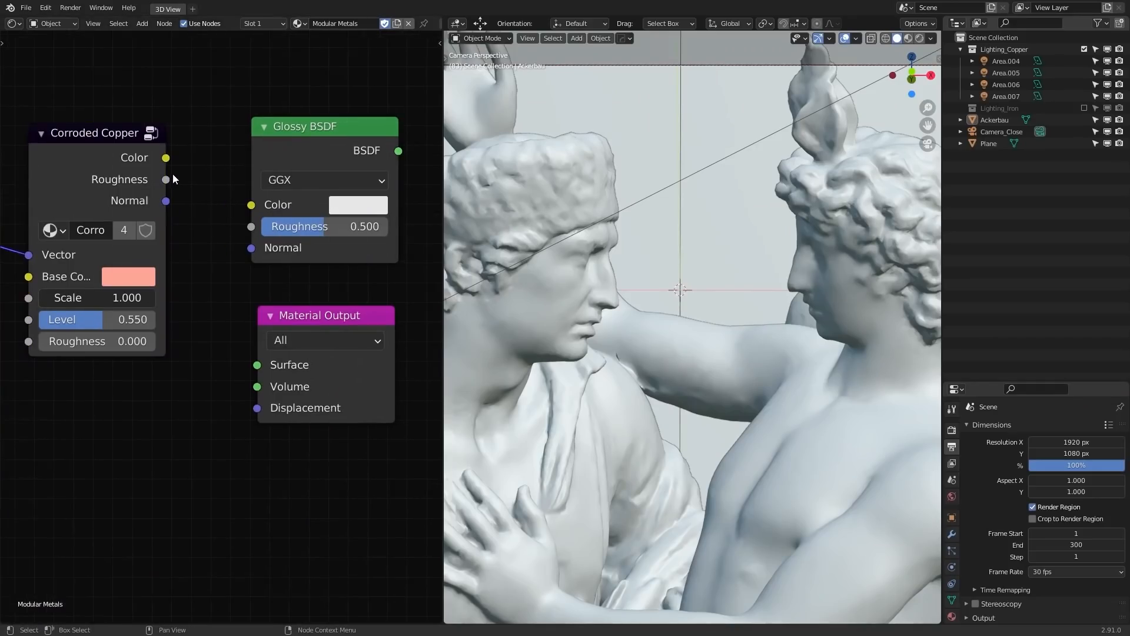
# Step: Link Corroded Copper's Color, Roughness and Normal to Glossy BSDF, connect its BSDF to Material Output's Surface, and switch to rendered shading
pyautogui.moveTo(166, 158); pyautogui.dragTo(252, 204)
pyautogui.moveTo(166, 180); pyautogui.dragTo(252, 226)
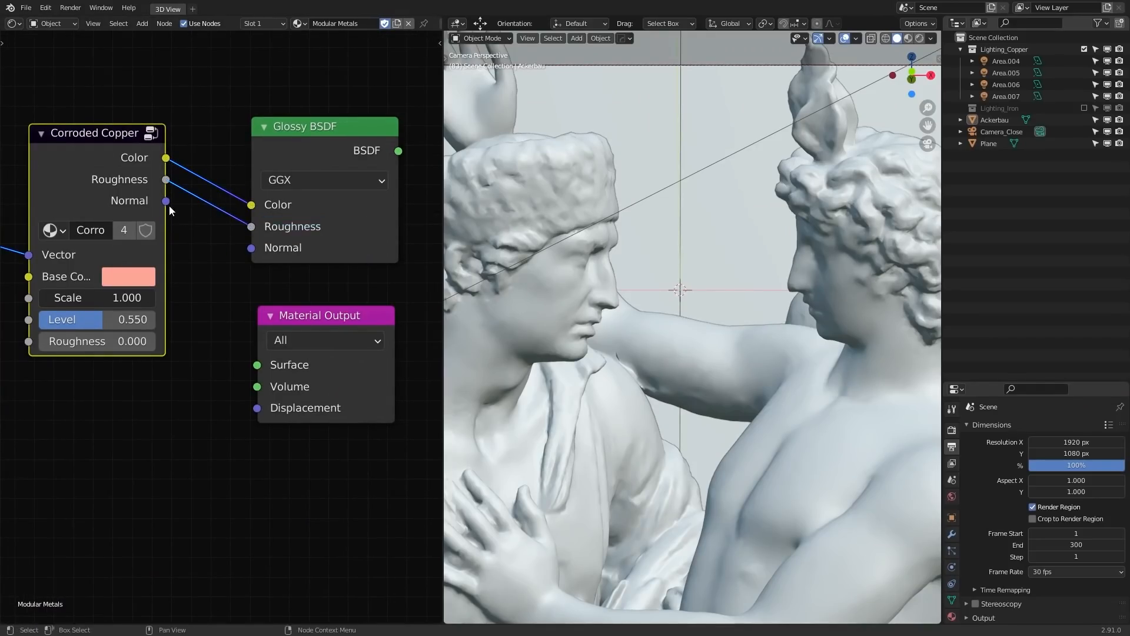
pyautogui.moveTo(166, 201); pyautogui.dragTo(252, 248)
pyautogui.press('z')
pyautogui.moveTo(398, 151); pyautogui.dragTo(258, 365)
pyautogui.moveTo(203, 370); pyautogui.dragTo(204, 371, button='middle')
pyautogui.moveTo(204, 372); pyautogui.dragTo(212, 412, button='middle')
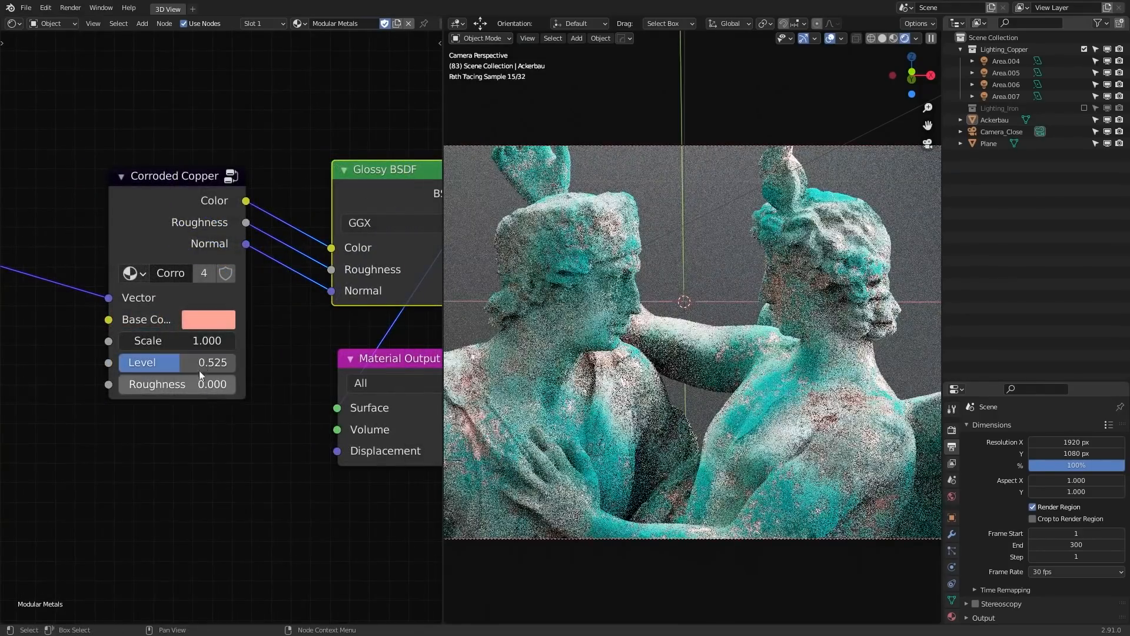
# Step: Try Corroded Copper's Level at 0.000 with Roughness 0.258, and end with Level 1.000 and Roughness 0.183
pyautogui.moveTo(183, 363); pyautogui.dragTo(199, 380)
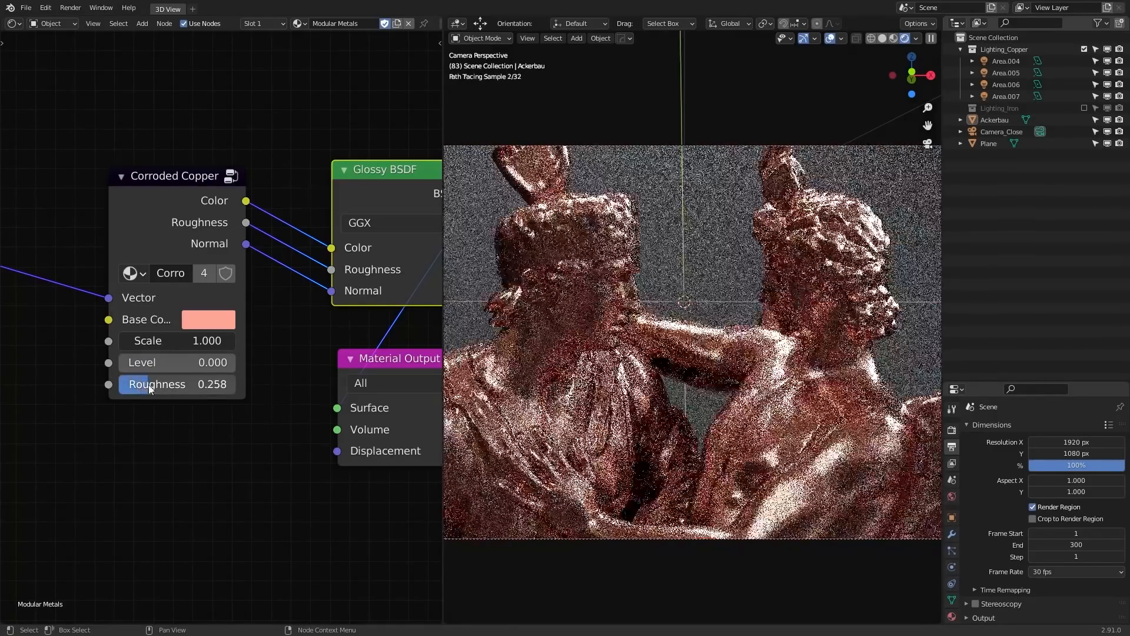
pyautogui.moveTo(131, 390); pyautogui.dragTo(236, 362)
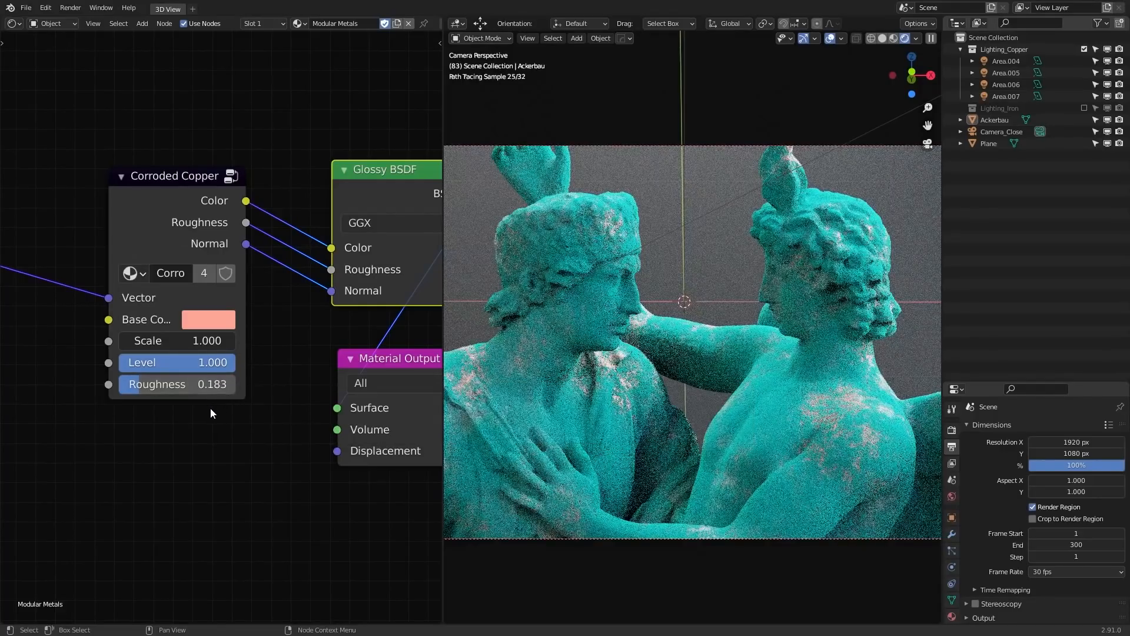
pyautogui.scroll(3, 224, 404)
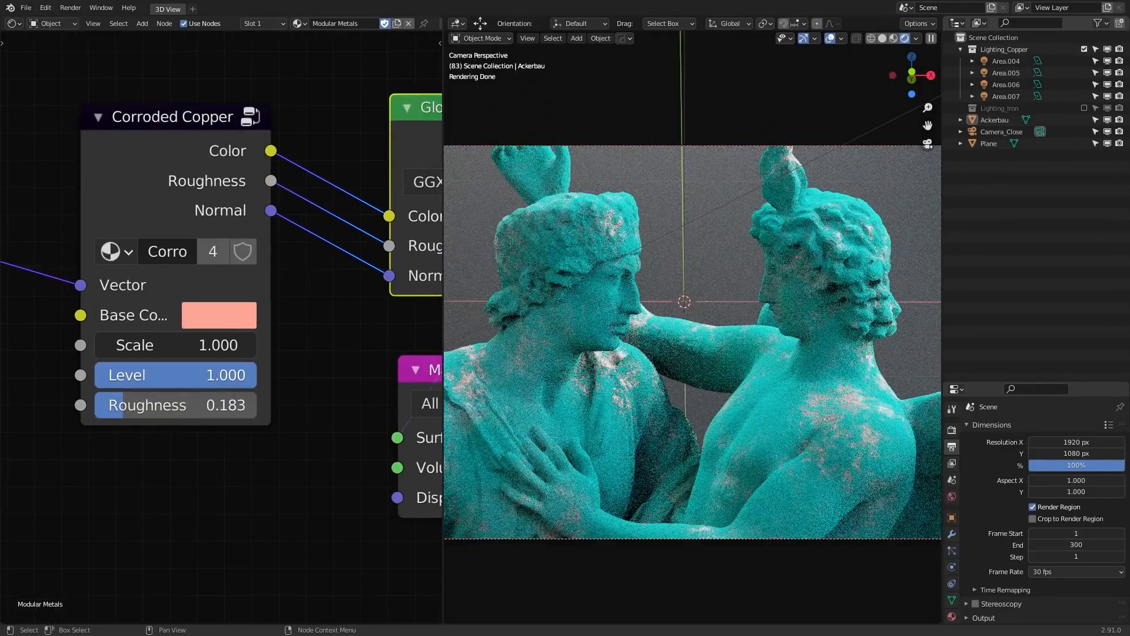
pyautogui.moveTo(223, 375); pyautogui.dragTo(249, 375)
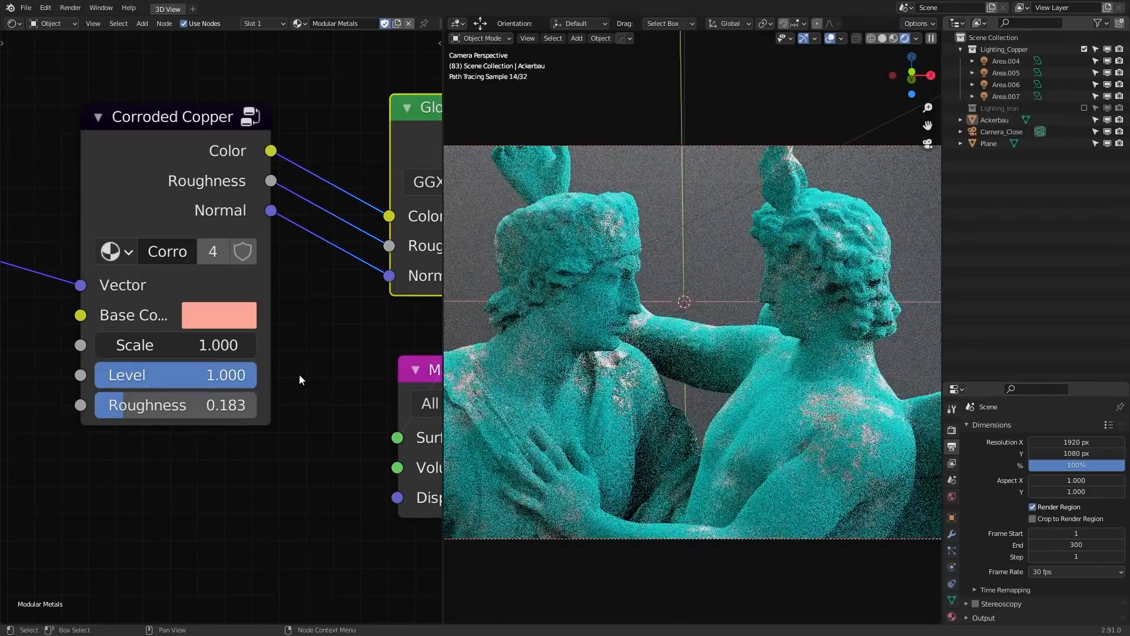
# Step: Try Corroded Copper's Level at 5.000, beyond the slider's normal range
pyautogui.click(189, 378)
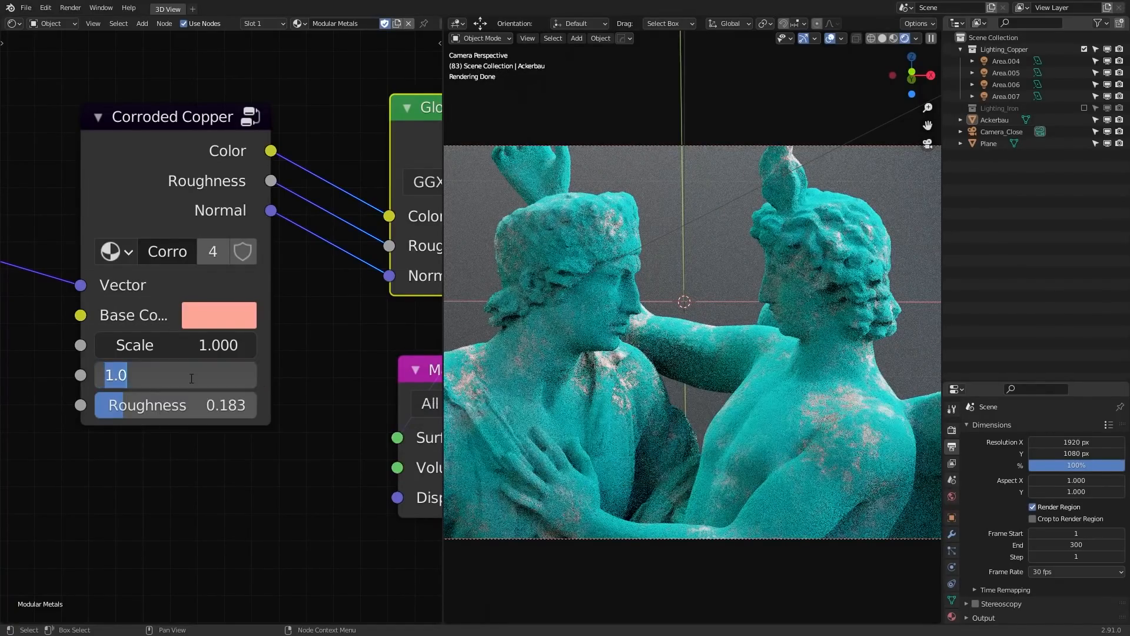
pyautogui.write('5')
pyautogui.press('Return')
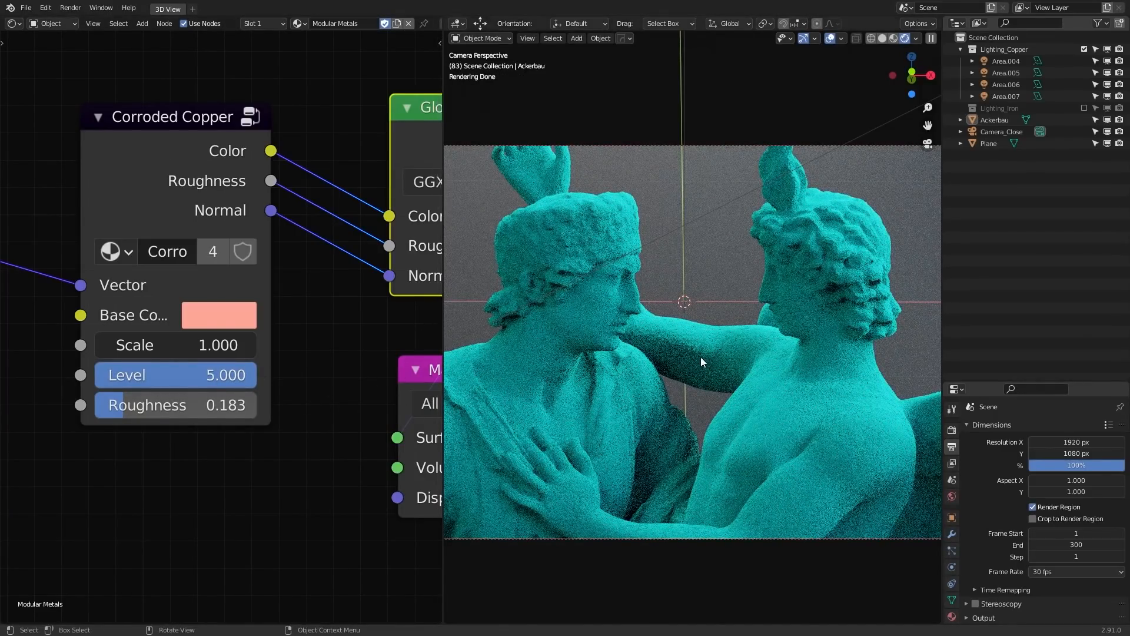
# Step: Delete the Corroded Copper copy wired between Texture Coordinate and Glossy BSDF
pyautogui.scroll(-10, 219, 318)
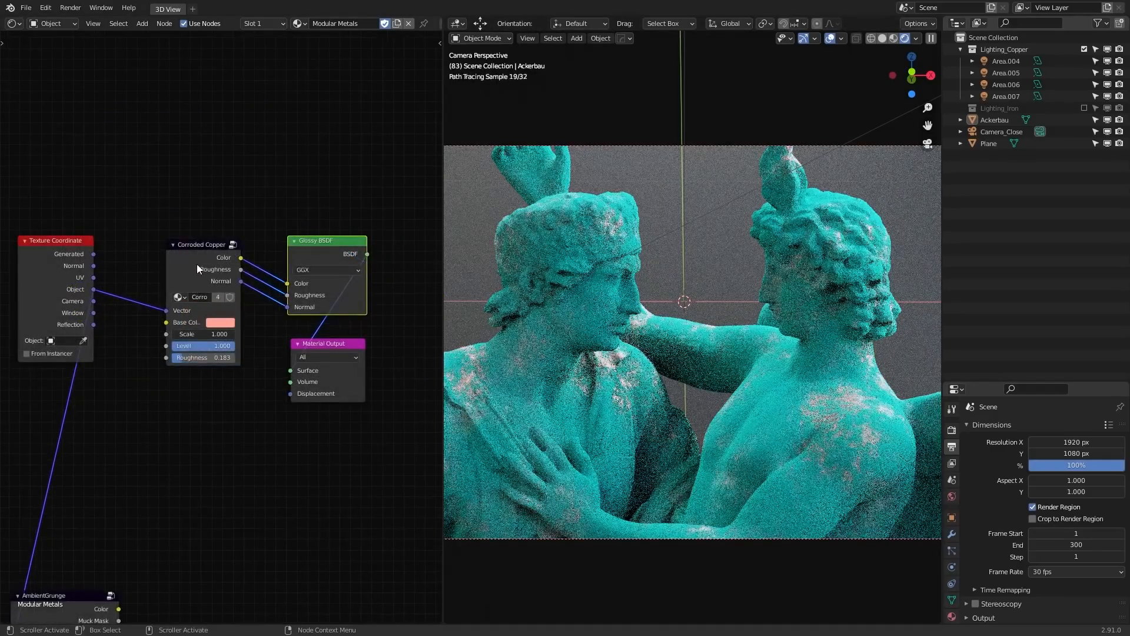
pyautogui.click(197, 263)
pyautogui.press('x')
# Step: Duplicate the Smart Corroded Copper node group and place the copy between Texture Coordinate and Glossy BSDF
pyautogui.moveTo(428, 414); pyautogui.dragTo(170, 281, button='middle')
pyautogui.click(383, 302)
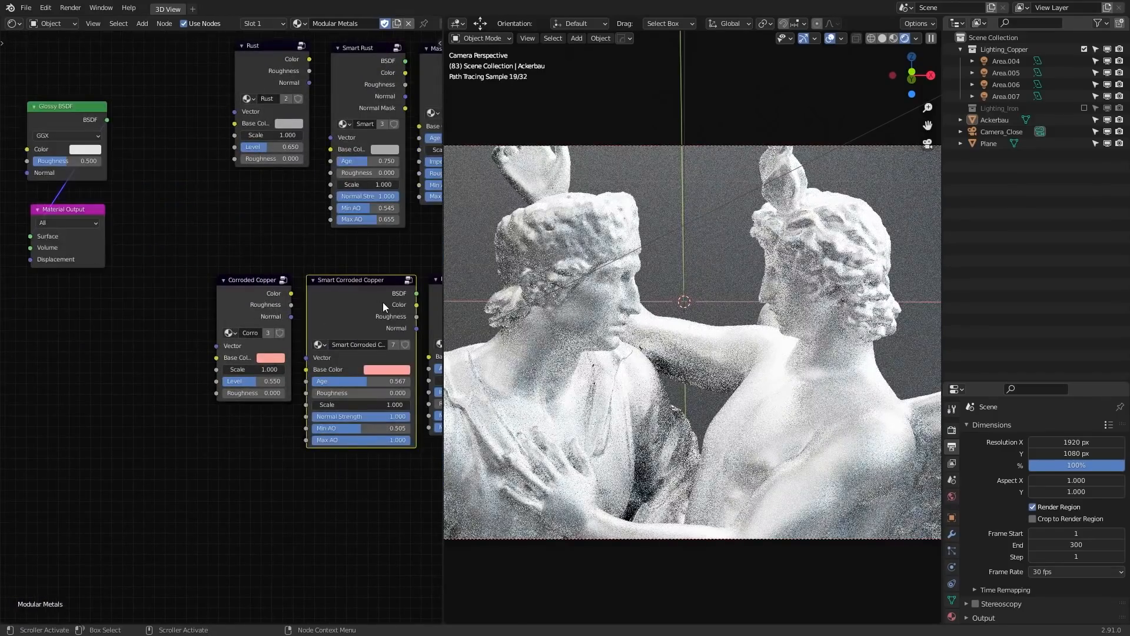
pyautogui.hotkey('shift', 'd')
pyautogui.click(48, 296)
pyautogui.moveTo(49, 296); pyautogui.dragTo(262, 371, button='middle')
pyautogui.moveTo(240, 372); pyautogui.dragTo(139, 201)
pyautogui.moveTo(139, 200); pyautogui.dragTo(231, 245, button='middle')
# Step: Link Texture Coordinate's Object output to Smart Corroded Copper's Vector input, and its BSDF output to the Material Output's Surface
pyautogui.scroll(4, 226, 253)
pyautogui.moveTo(120, 269); pyautogui.dragTo(174, 300)
pyautogui.moveTo(173, 300); pyautogui.dragTo(101, 265, button='middle')
pyautogui.moveTo(252, 177); pyautogui.dragTo(316, 346)
pyautogui.scroll(2, 244, 363)
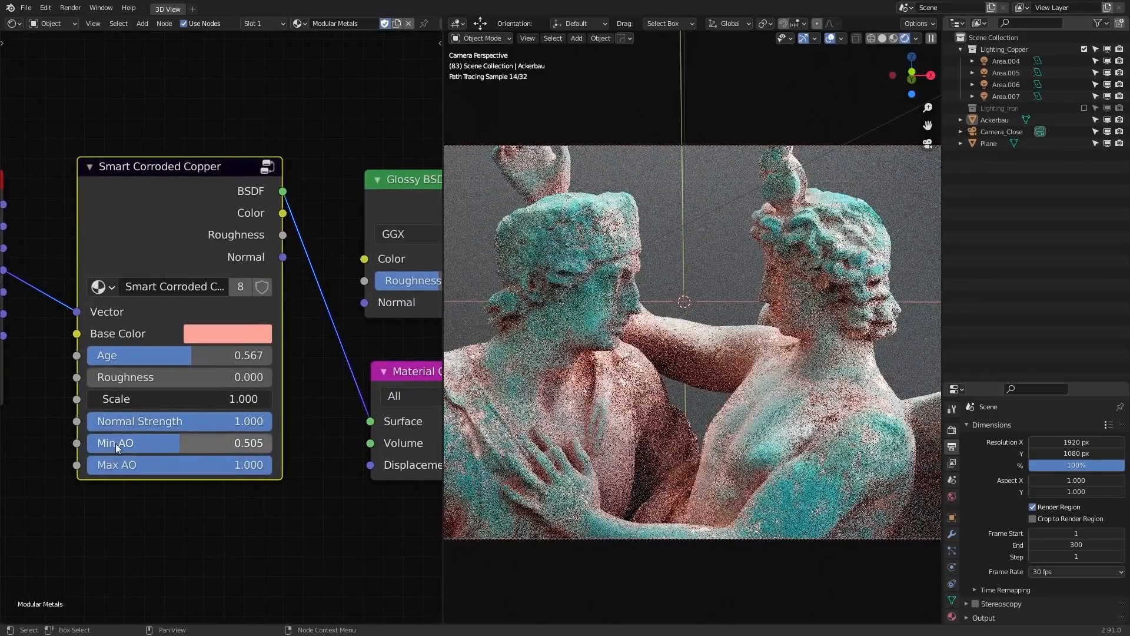
# Step: Set Smart Corroded Copper's Min AO to 0.387 and raise its Age
pyautogui.moveTo(170, 444)
pyautogui.mouseDown()
pyautogui.moveTo(241, 444)
pyautogui.moveTo(160, 448)
pyautogui.mouseUp()
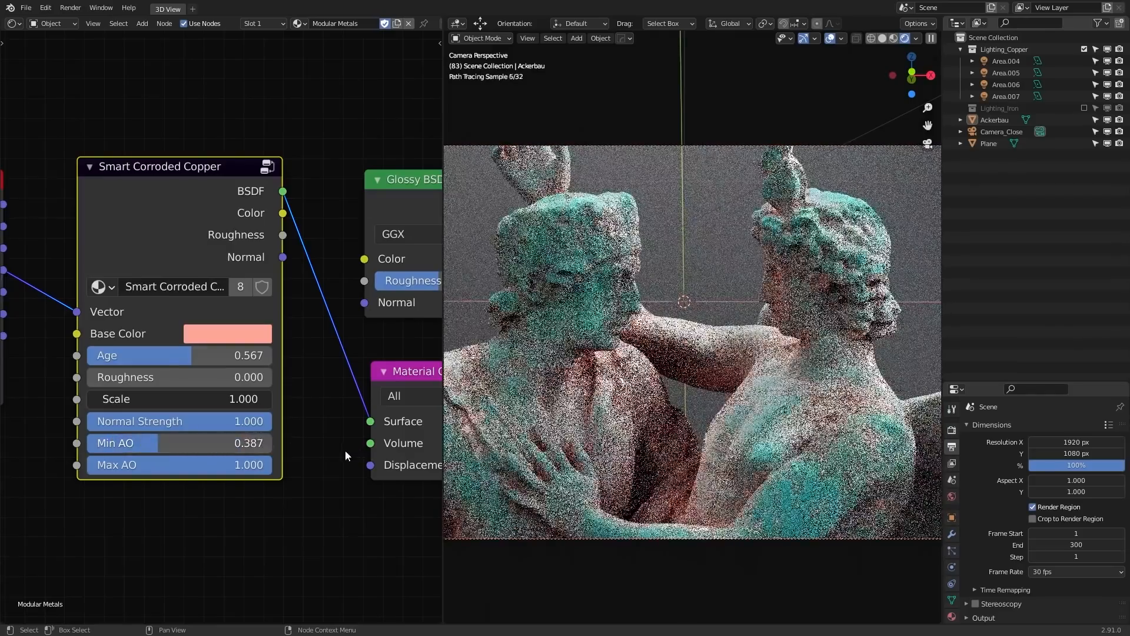
pyautogui.moveTo(193, 356); pyautogui.dragTo(246, 355)
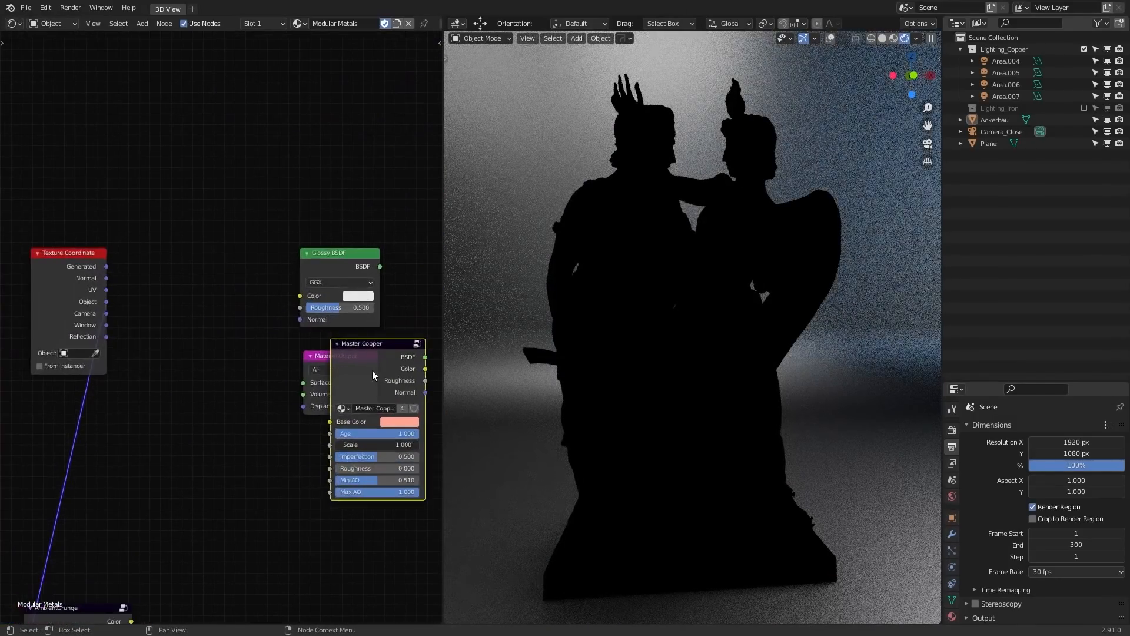
# Step: Place the Master Copper copy beside Texture Coordinate, link its BSDF to the Material Output's Surface, and return to the camera view
pyautogui.moveTo(371, 371); pyautogui.dragTo(192, 292)
pyautogui.scroll(3, 267, 274)
pyautogui.moveTo(268, 274); pyautogui.dragTo(342, 409)
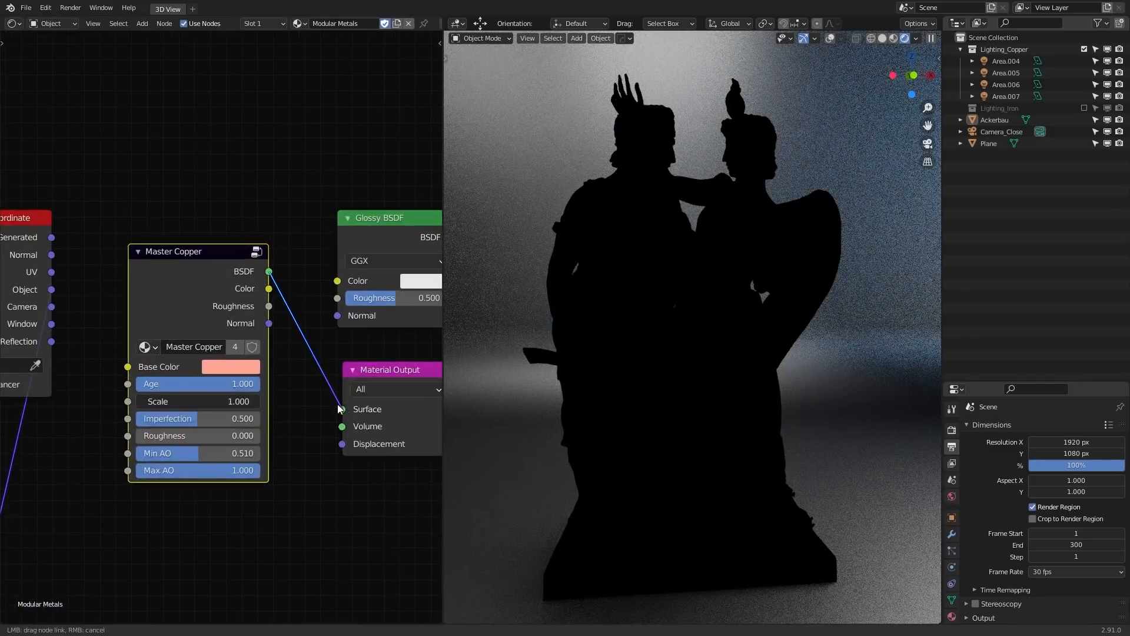
pyautogui.press('KP_0')
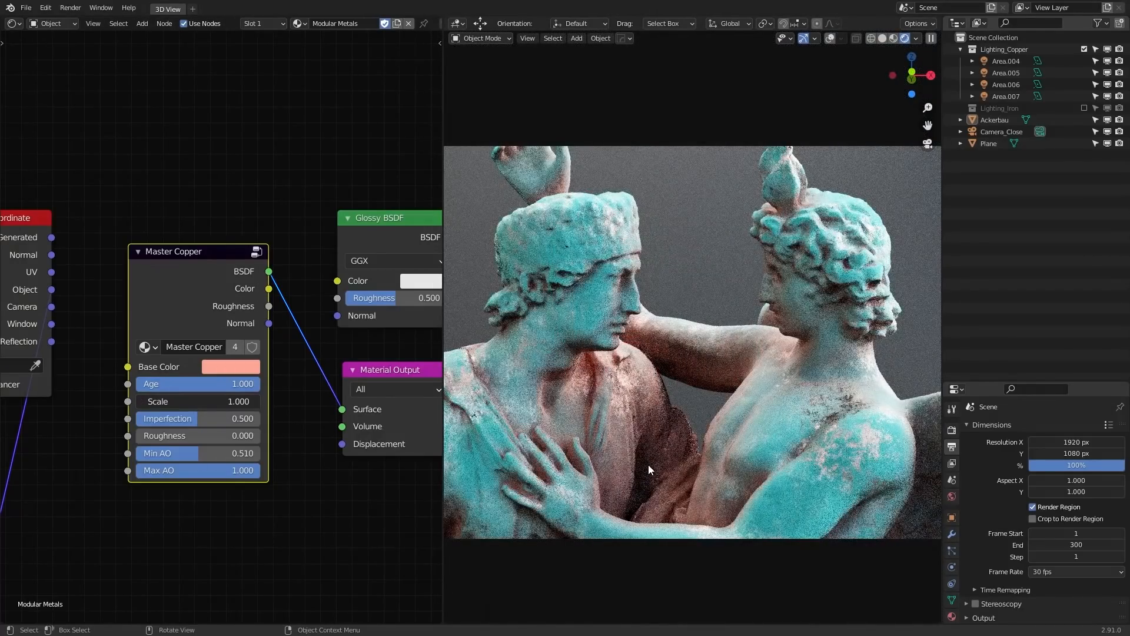
# Step: Demonstrate Master Copper's Imperfection parameter by varying its value
pyautogui.scroll(1, 199, 444)
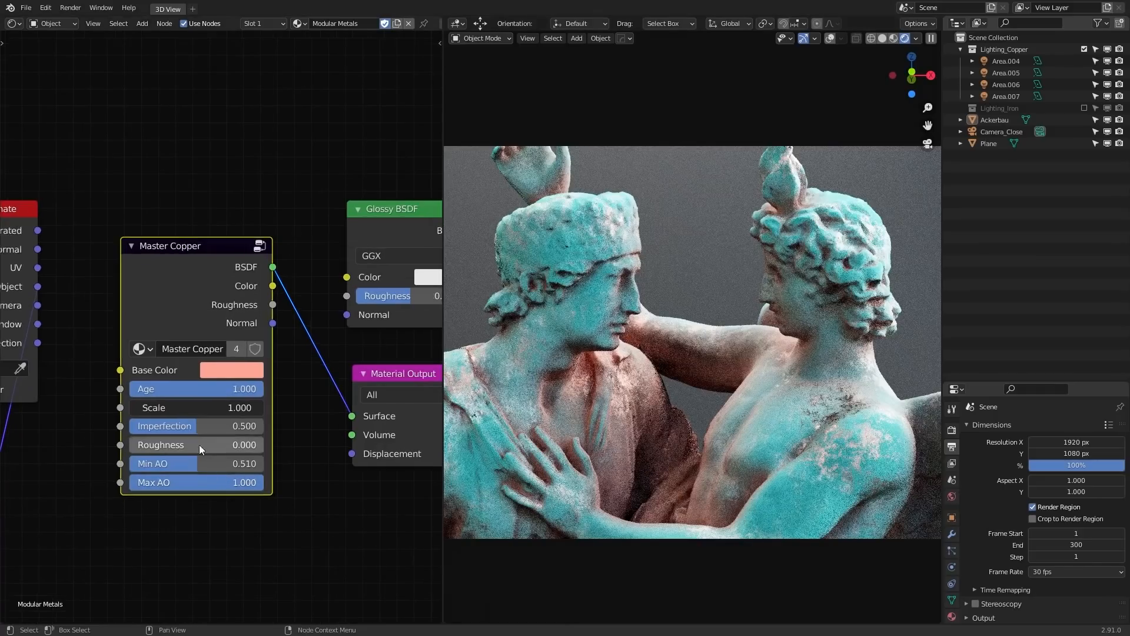
pyautogui.moveTo(199, 426); pyautogui.dragTo(309, 452)
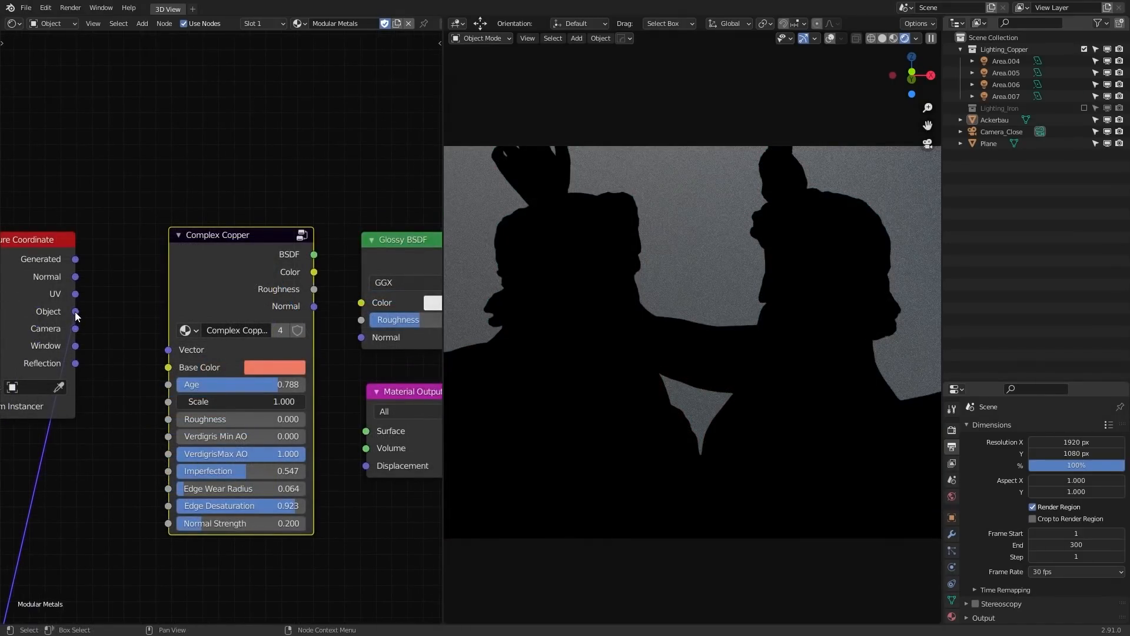
# Step: Link Texture Coordinate's Object output to Complex Copper's Vector input, and its BSDF output to the Material Output's Surface
pyautogui.moveTo(75, 312); pyautogui.dragTo(172, 351)
pyautogui.moveTo(270, 344); pyautogui.dragTo(208, 333, button='middle')
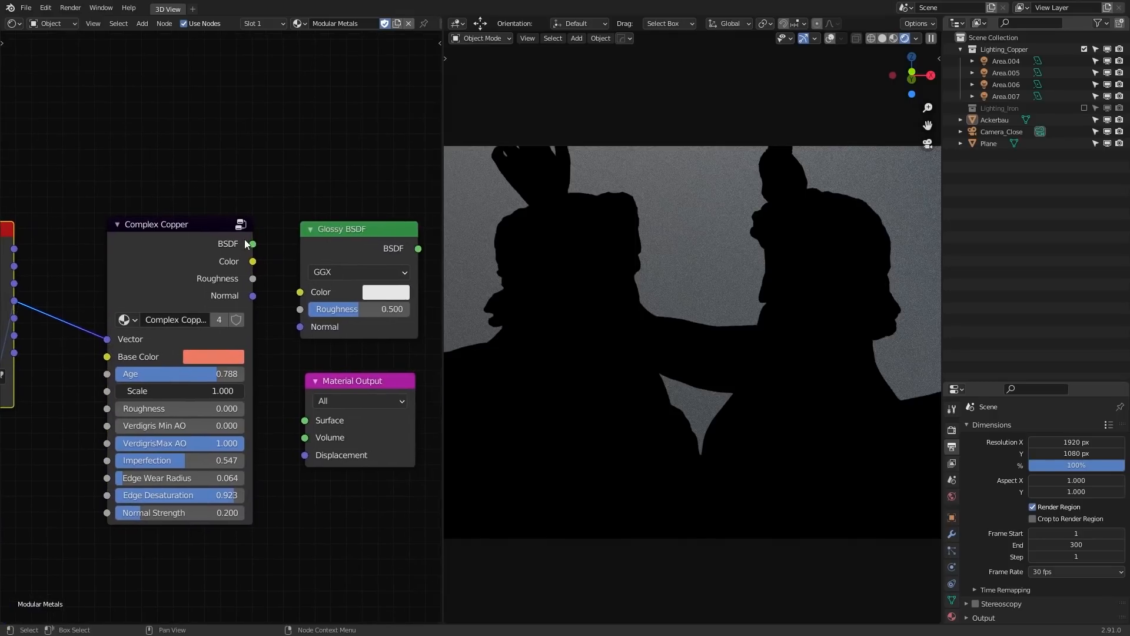
pyautogui.moveTo(253, 245); pyautogui.dragTo(276, 288)
pyautogui.moveTo(292, 391); pyautogui.dragTo(305, 420)
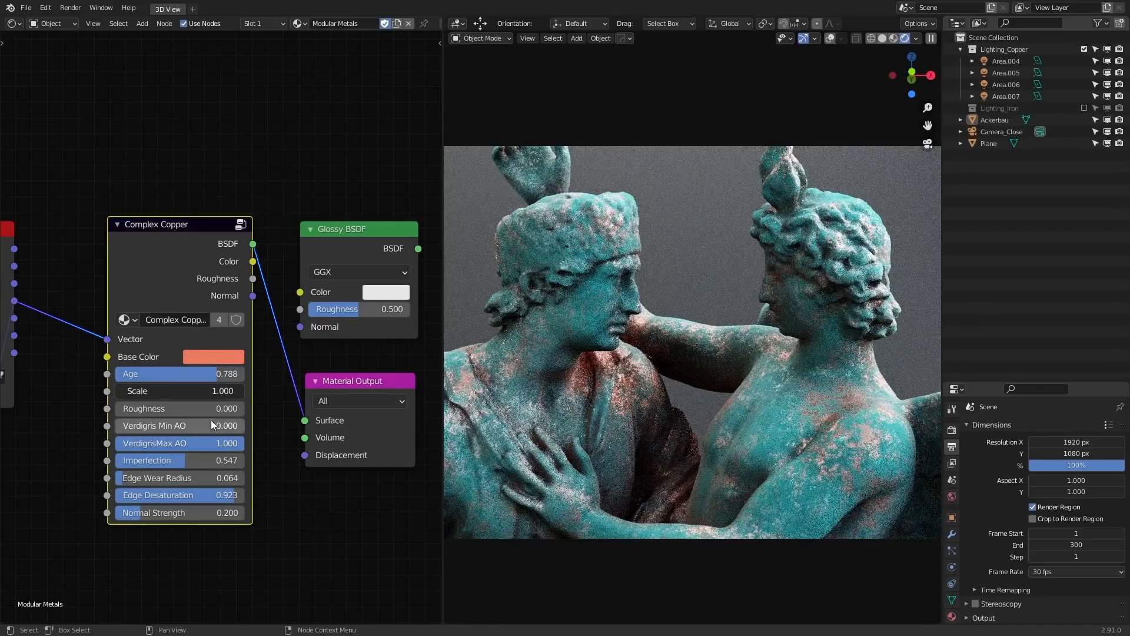
# Step: Lower Complex Copper's Age to 0.164 and reduce both its Imperfection and Normal Strength to 0.000
pyautogui.moveTo(209, 374); pyautogui.dragTo(130, 374)
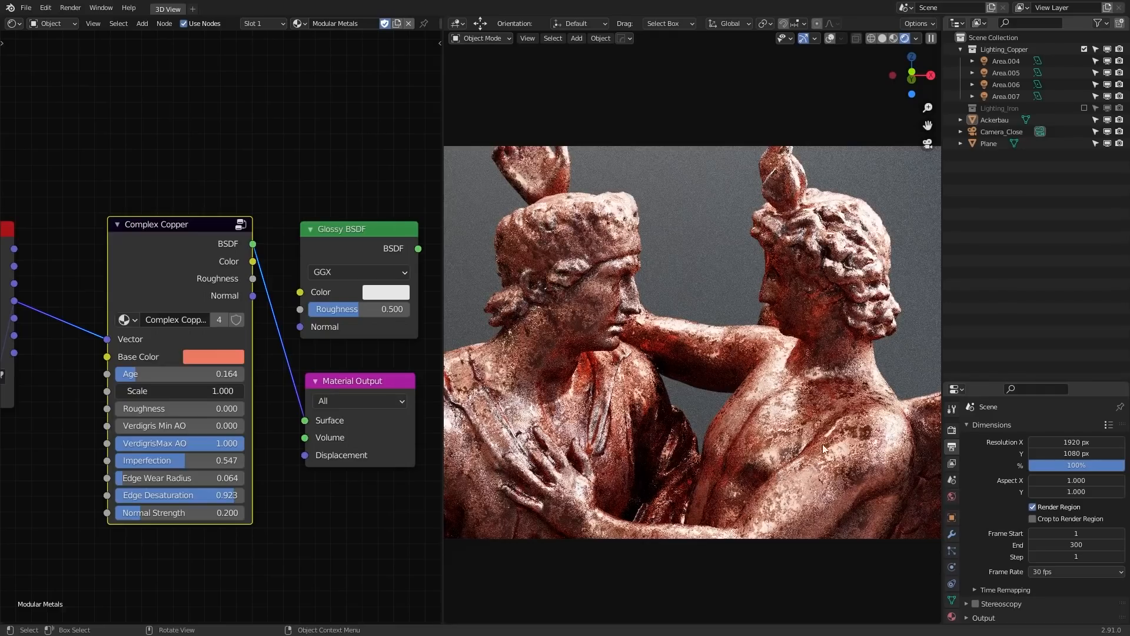
pyautogui.moveTo(218, 461); pyautogui.dragTo(118, 461)
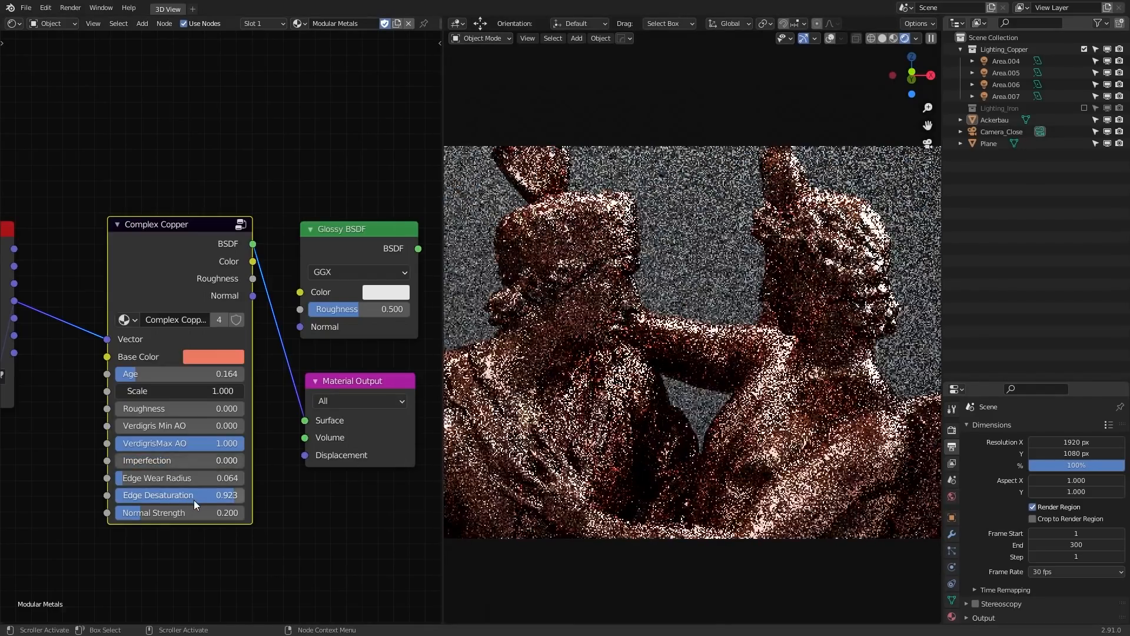
pyautogui.moveTo(189, 514); pyautogui.dragTo(116, 512)
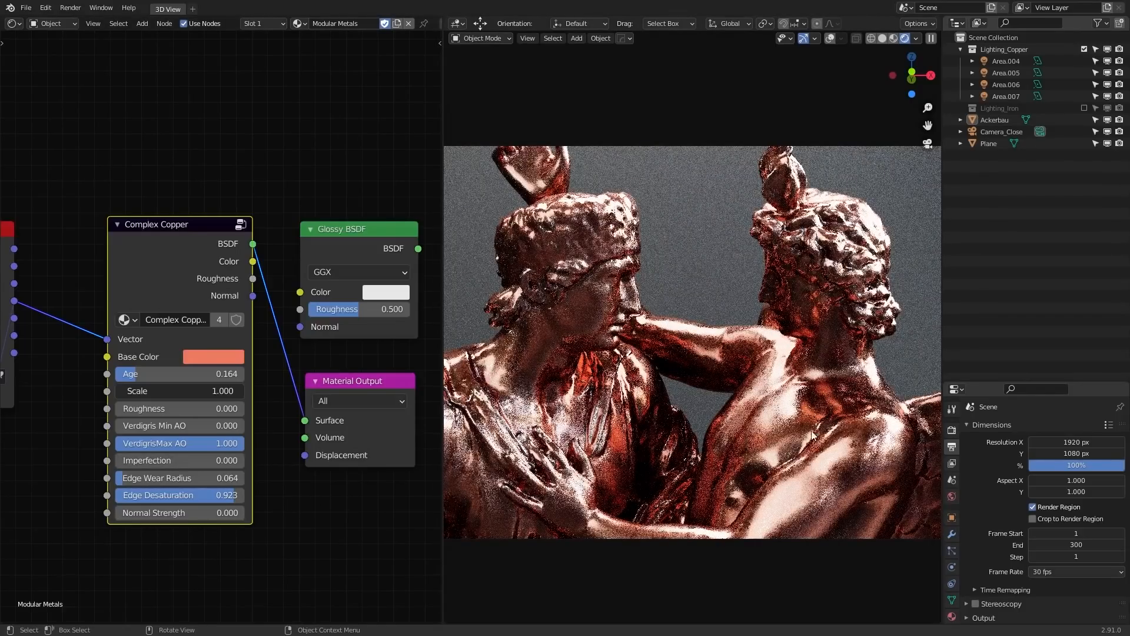
# Step: Set Complex Copper's Normal Strength to 0.279 and its Imperfection to 0.497
pyautogui.moveTo(185, 511); pyautogui.dragTo(221, 511)
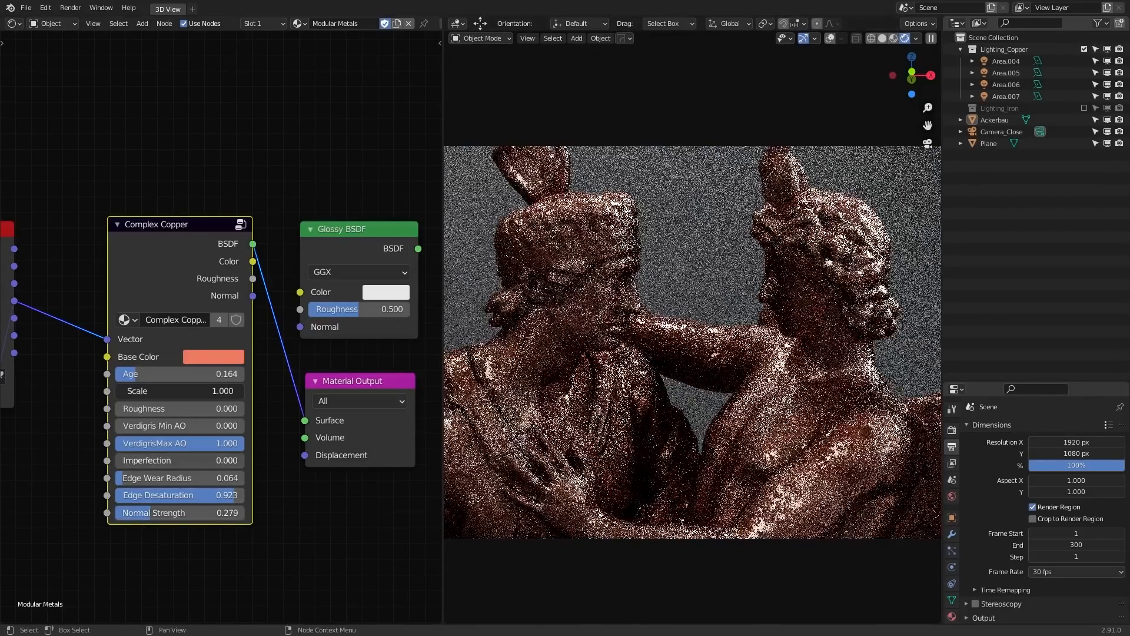
pyautogui.moveTo(180, 461); pyautogui.dragTo(244, 460)
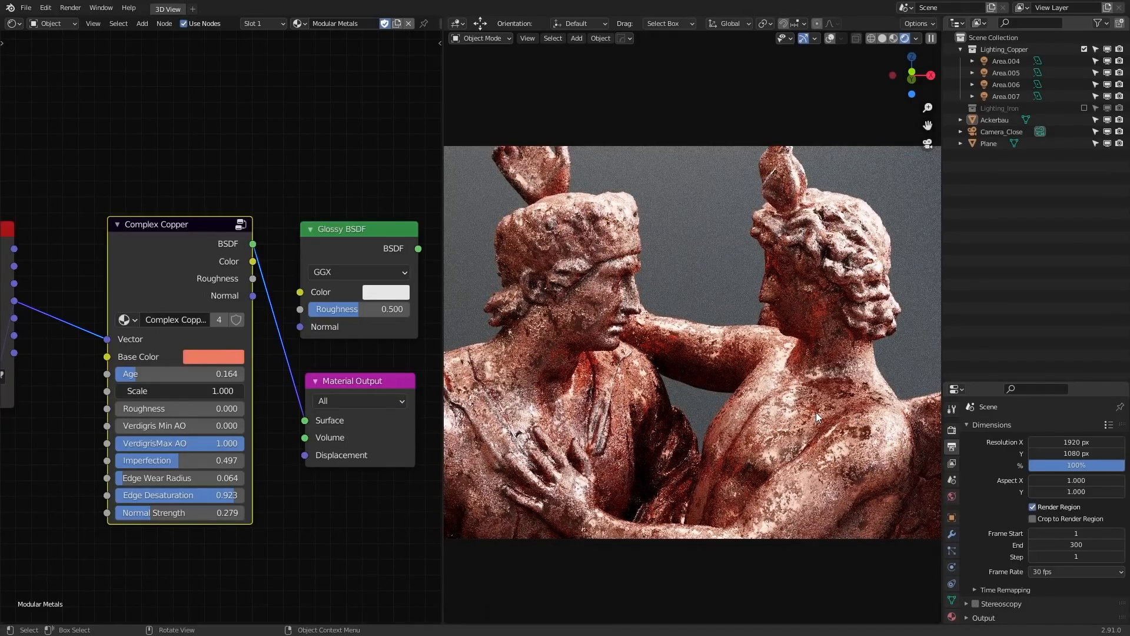
# Step: Try Complex Copper's Scale at 5.700 and undo the change
pyautogui.moveTo(141, 391); pyautogui.dragTo(200, 391)
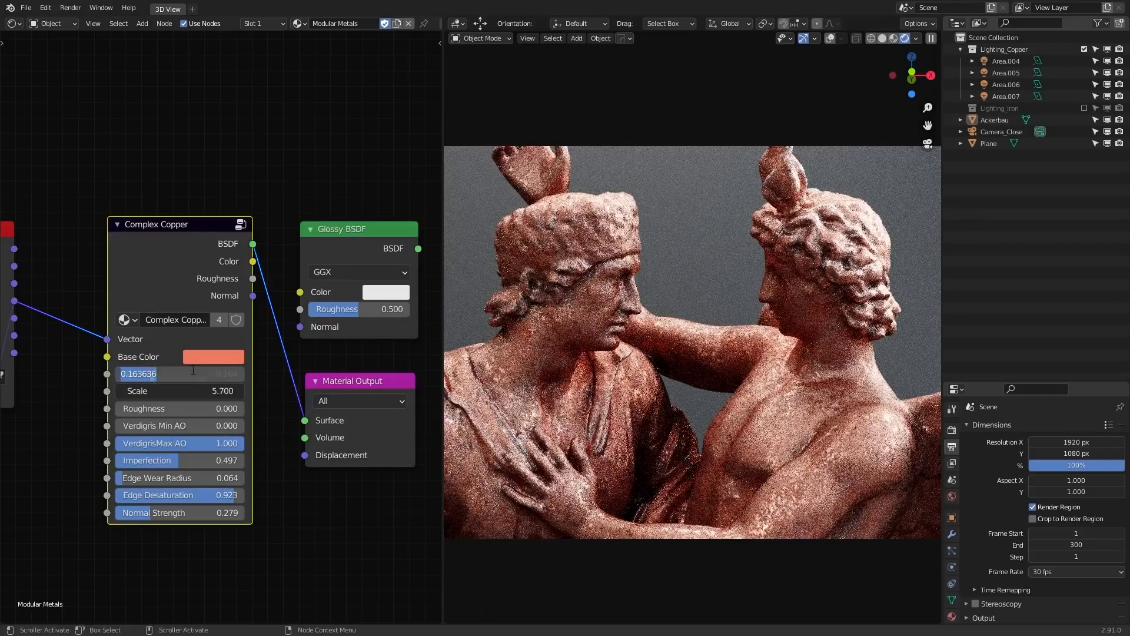
pyautogui.hotkey('ctrl', 'z')
# Step: Try Complex Copper's Age at 0.594, end with 1.000, and vary its Edge Wear Radius and Edge Desaturation
pyautogui.moveTo(136, 374); pyautogui.dragTo(192, 374)
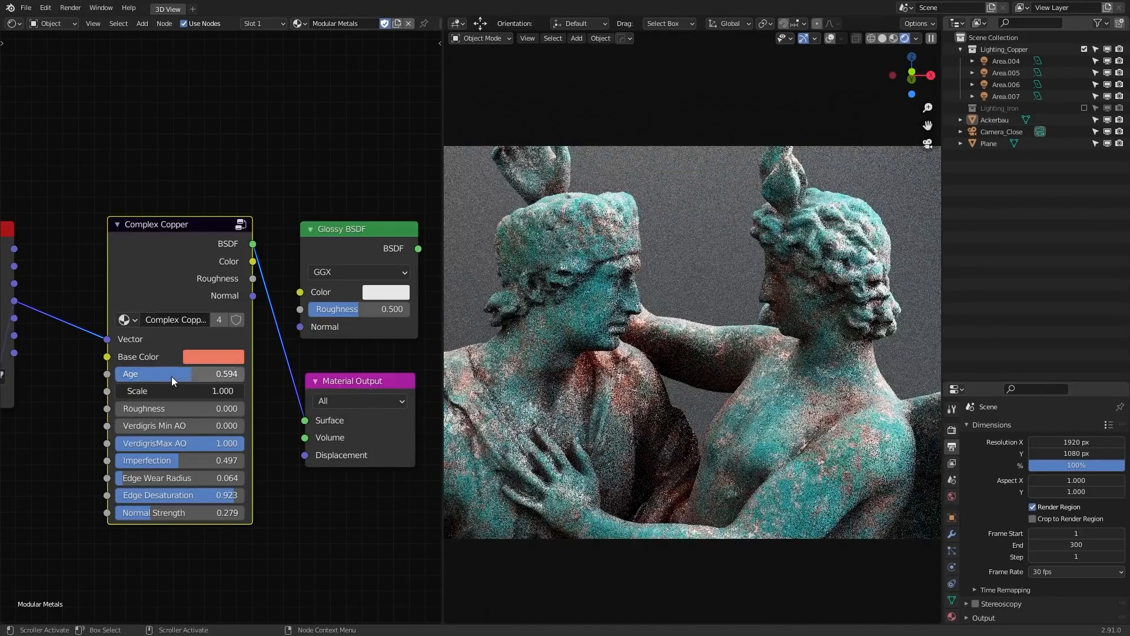
pyautogui.moveTo(168, 377); pyautogui.dragTo(244, 377)
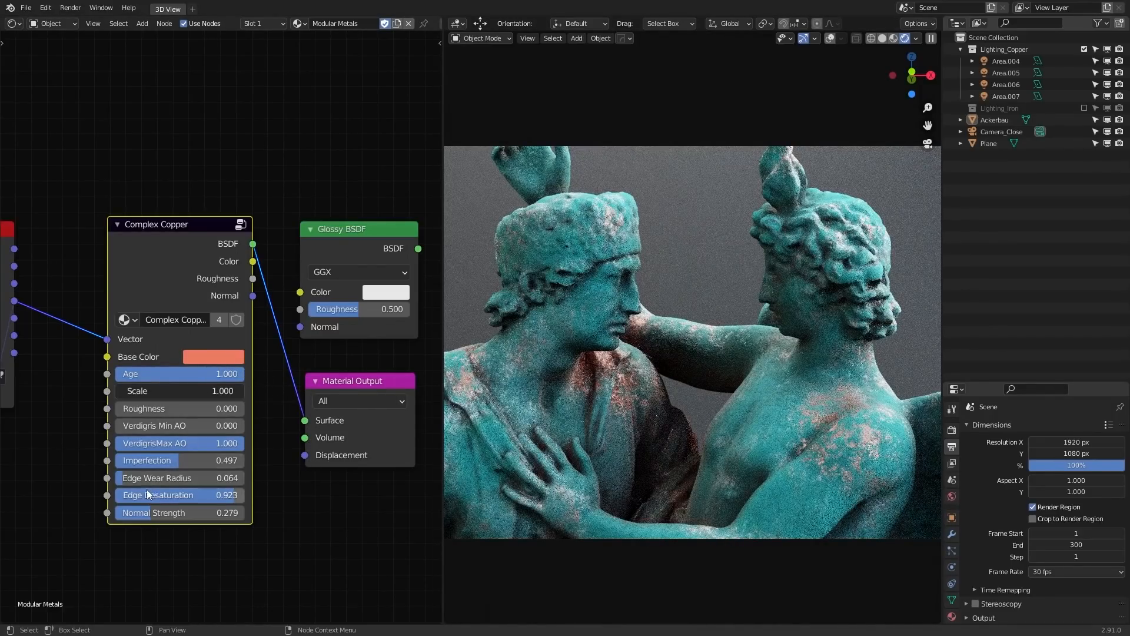
pyautogui.moveTo(141, 479); pyautogui.dragTo(244, 495)
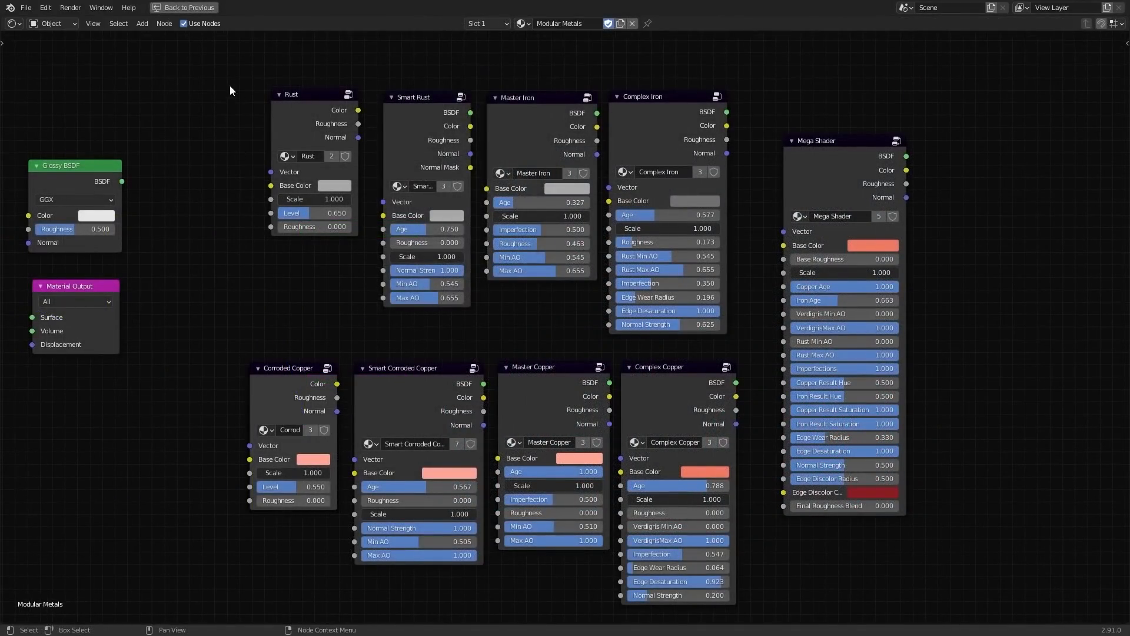
# Step: In the full node overview, highlight the four copper node groups, clear that selection, and select the Mega Shader node
pyautogui.moveTo(197, 416); pyautogui.dragTo(728, 509)
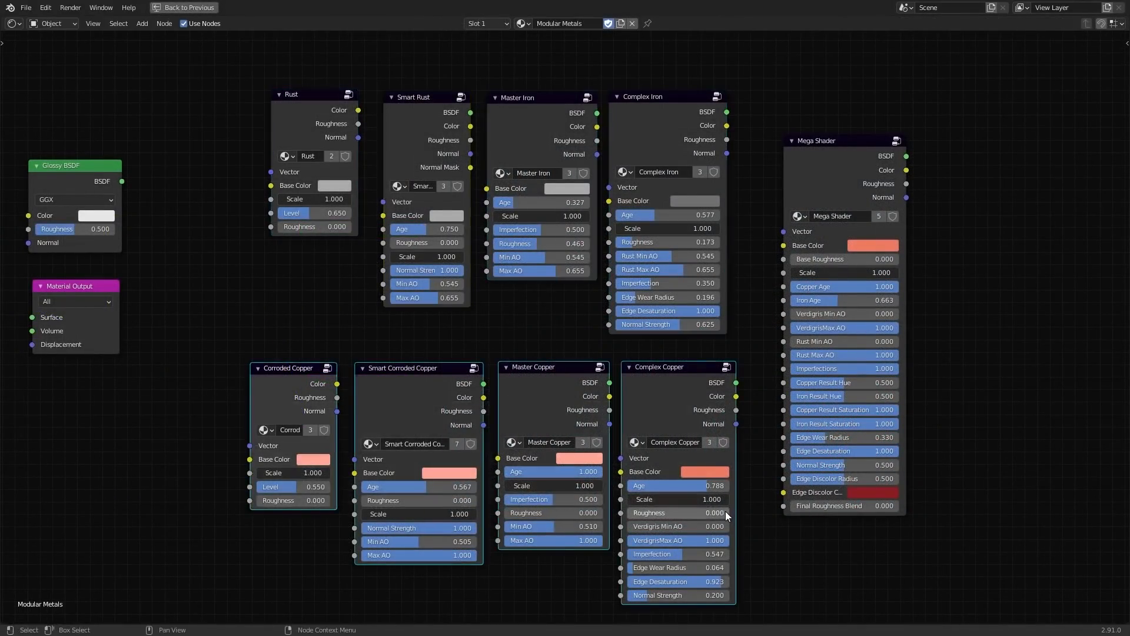
pyautogui.click(299, 605)
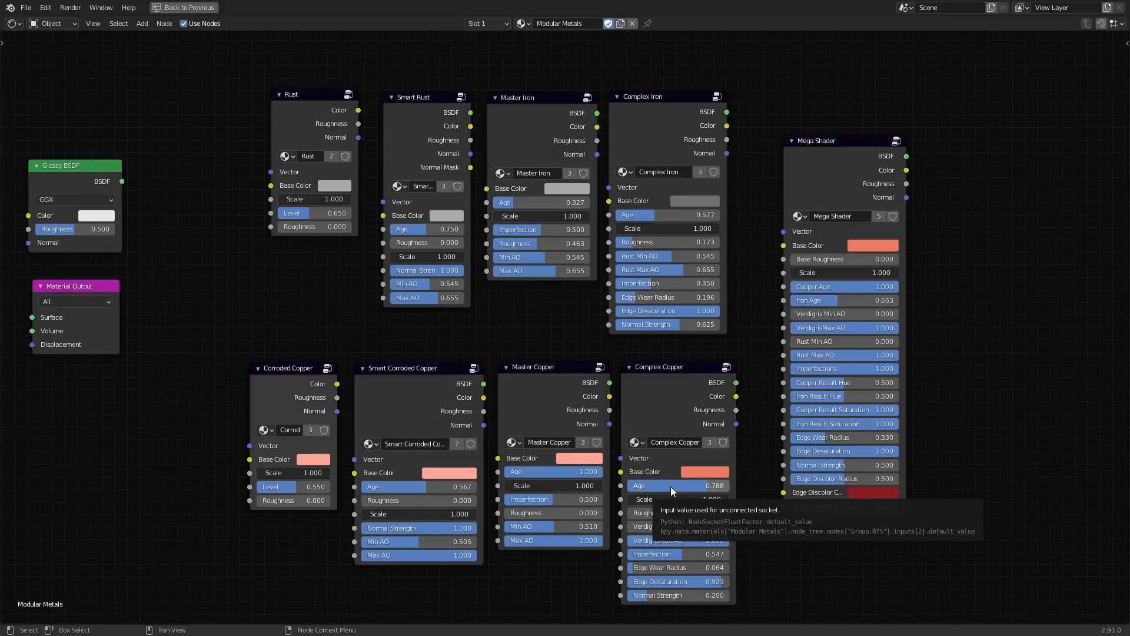
pyautogui.click(821, 187)
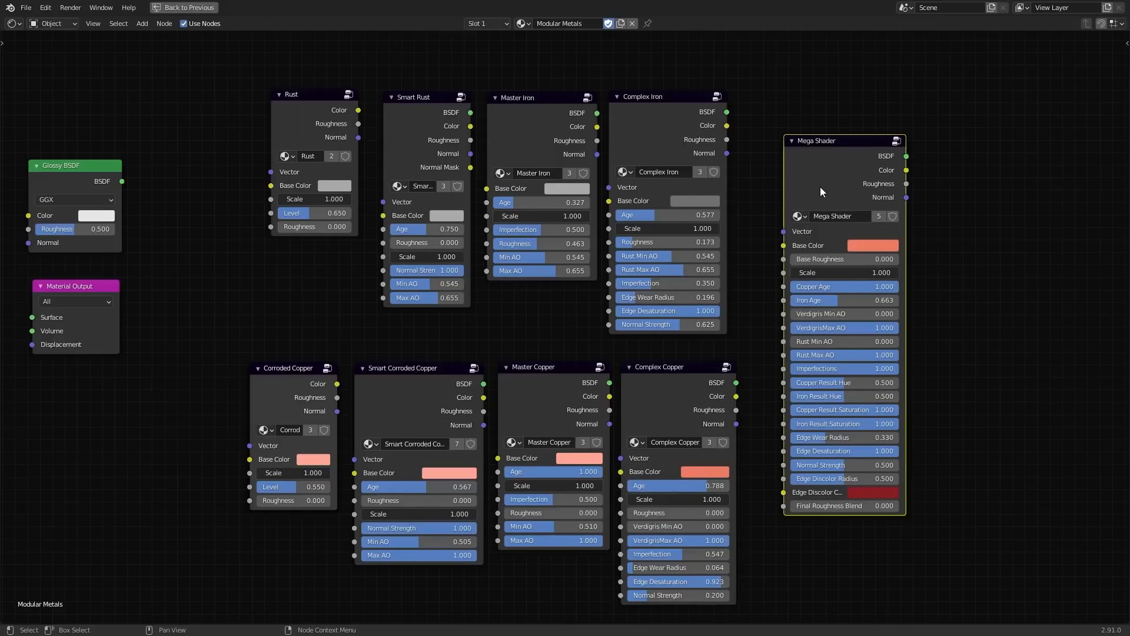
pyautogui.scroll(-3, 821, 186)
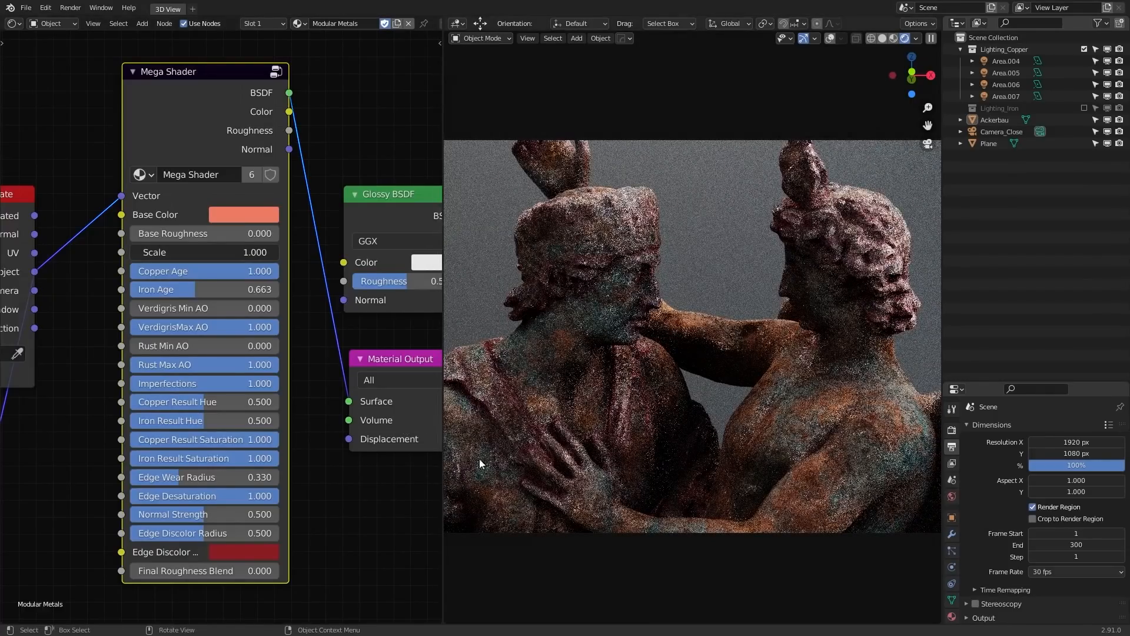
# Step: Set the Mega Shader's edge discoloration to a muted brown
pyautogui.click(249, 555)
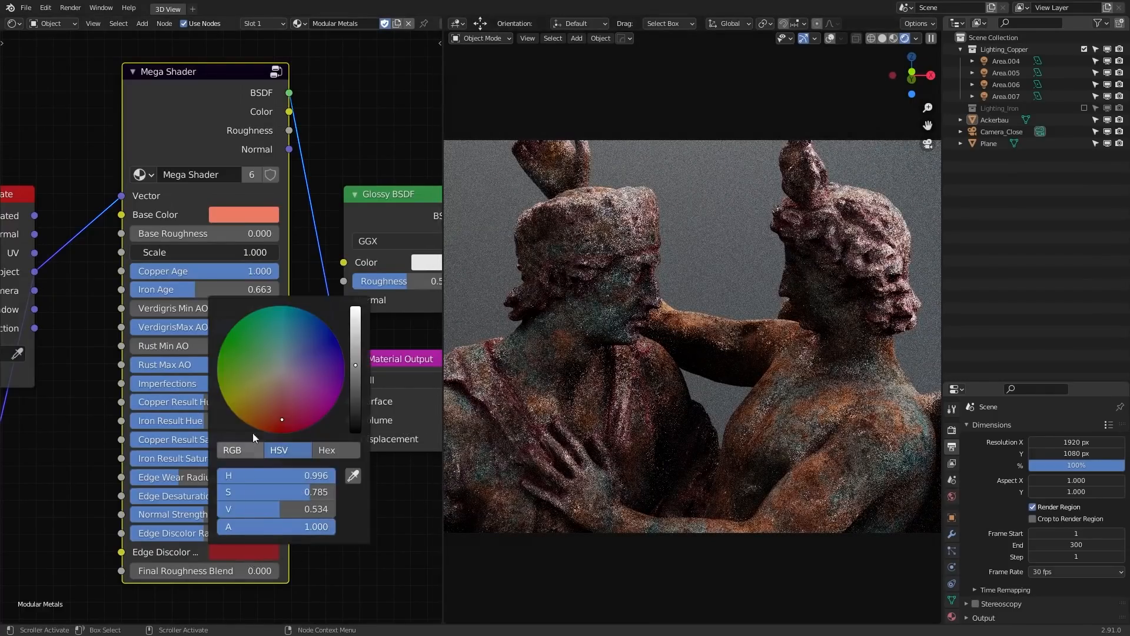
pyautogui.click(272, 383)
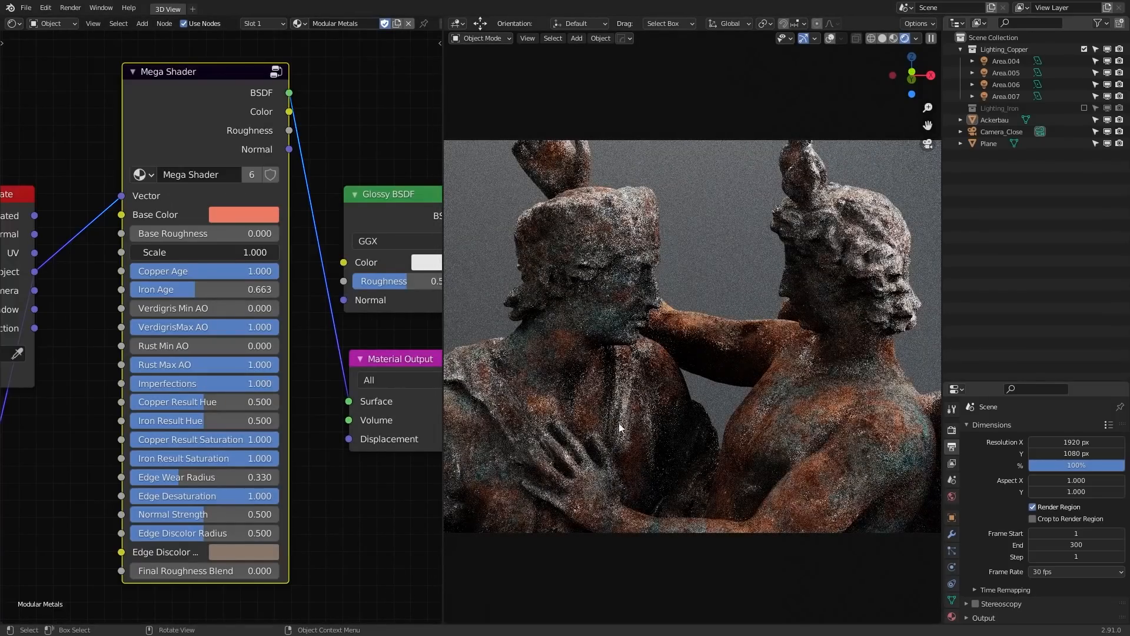
# Step: Multiply the intensity of all light objects by 1.50 with the Holt Tools lighting control
pyautogui.press('n')
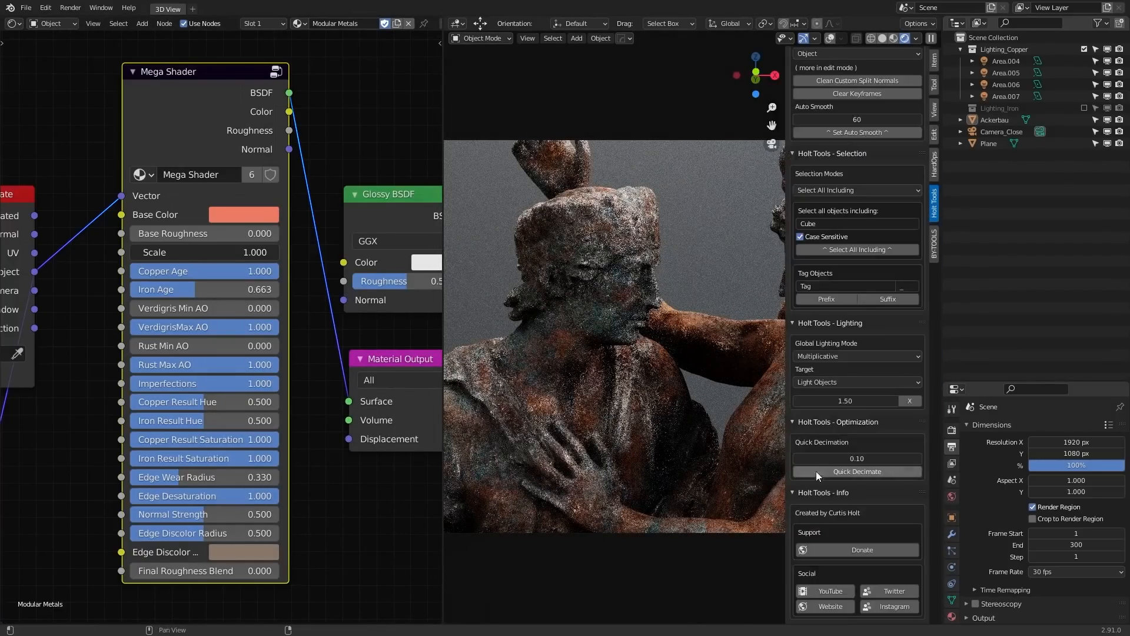
pyautogui.click(910, 401)
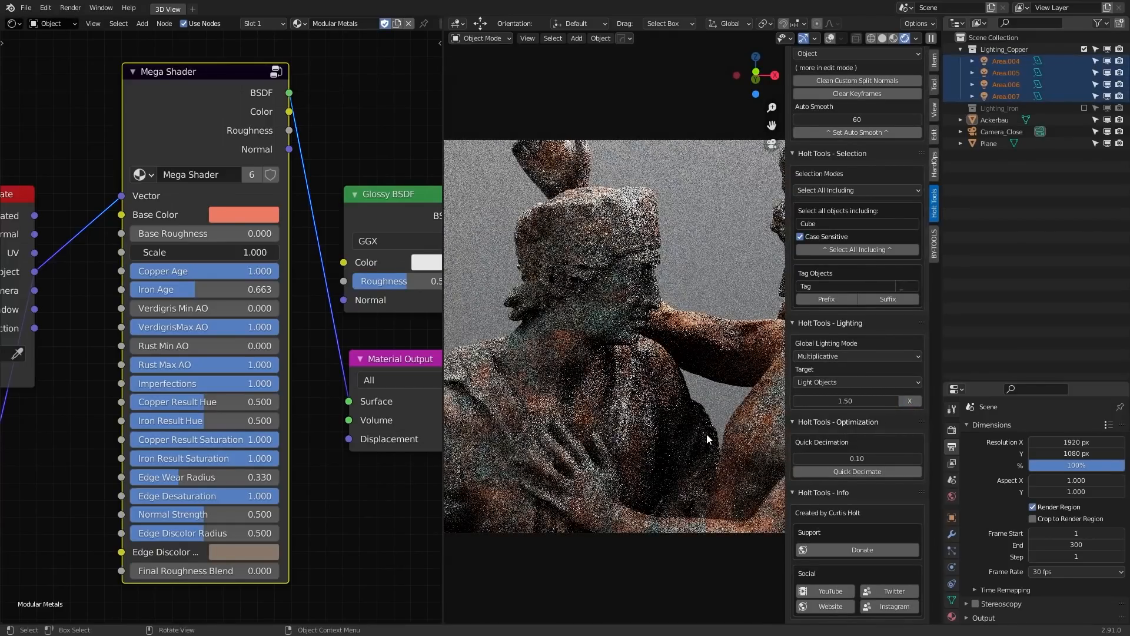
pyautogui.press('n')
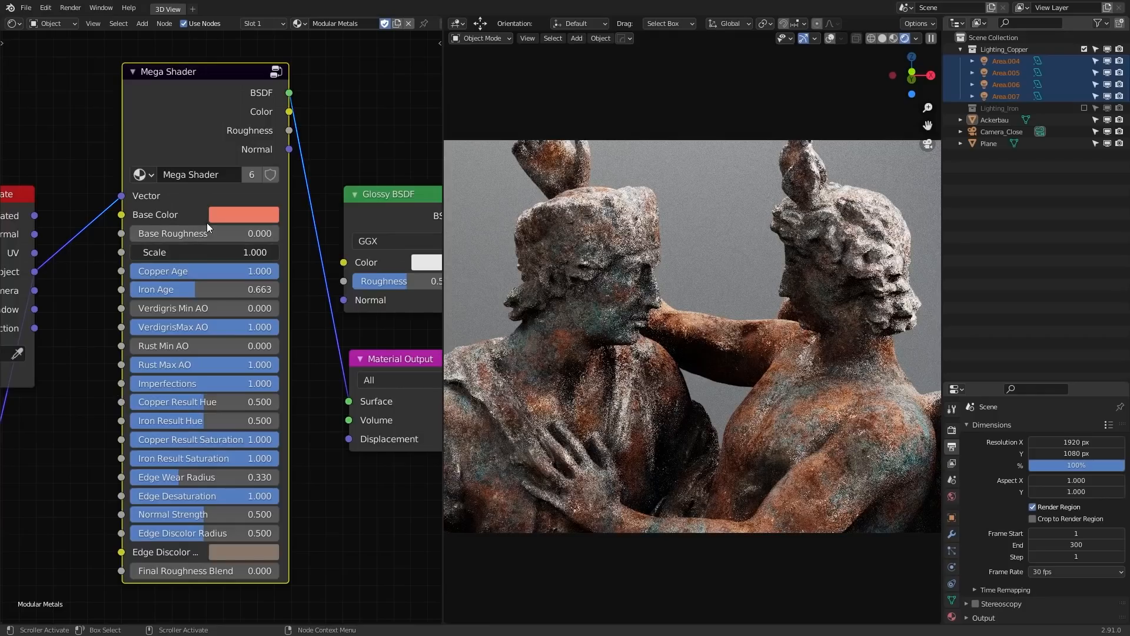
# Step: Set the Mega Shader's Base Roughness to 0.364, Copper Age to 0.830 and Iron Age to 0.997
pyautogui.moveTo(253, 275); pyautogui.dragTo(174, 243)
pyautogui.moveTo(174, 237); pyautogui.dragTo(187, 235)
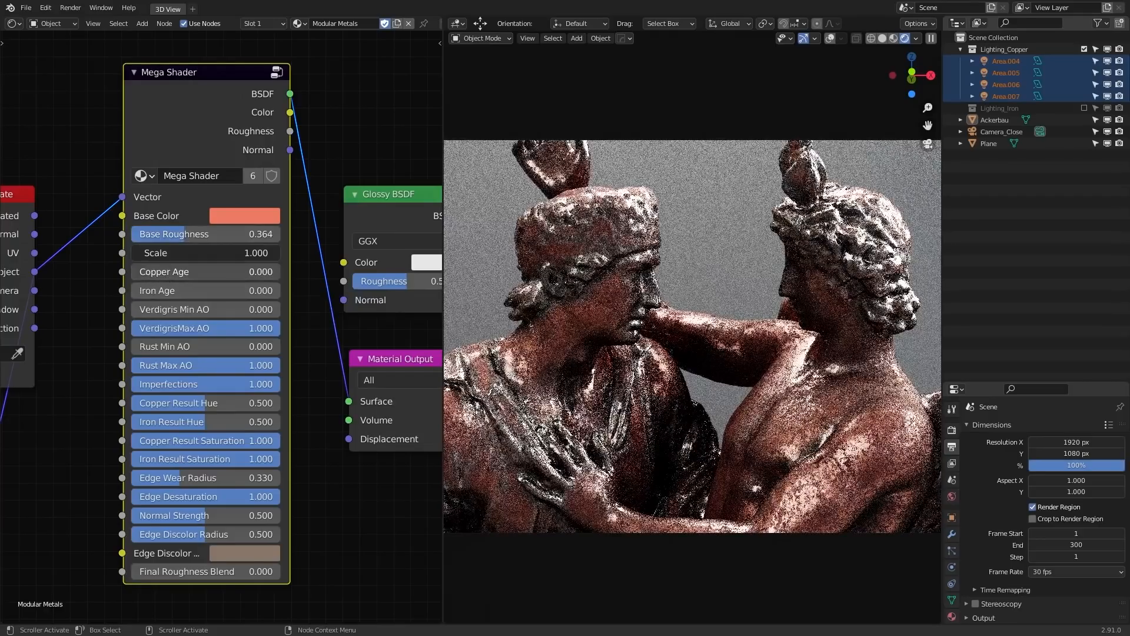
pyautogui.moveTo(154, 271); pyautogui.dragTo(183, 272)
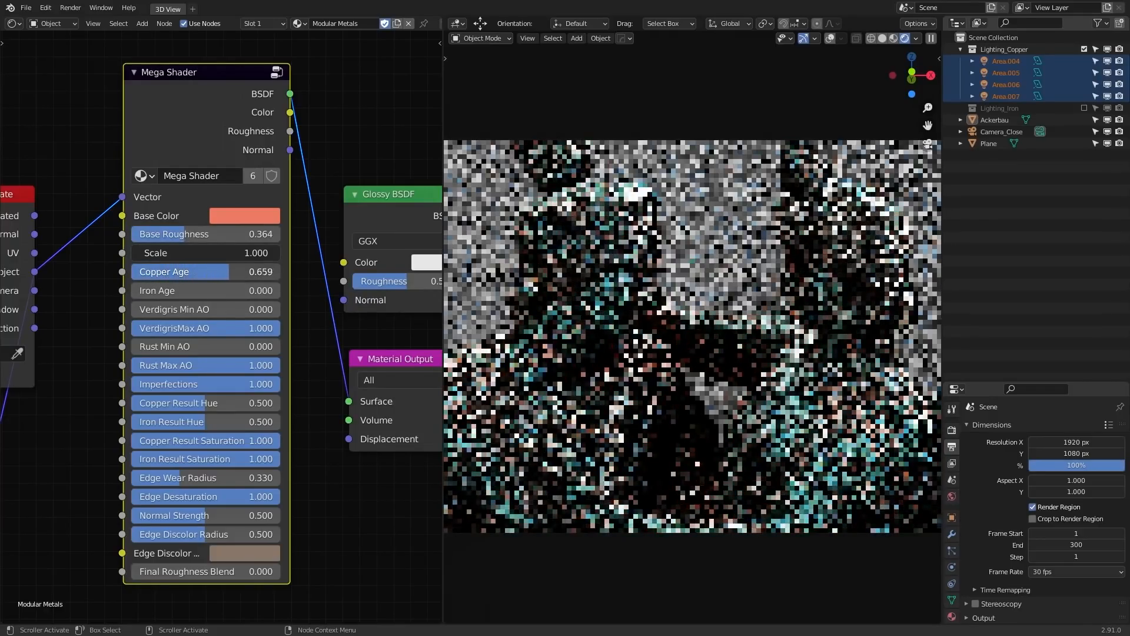
pyautogui.moveTo(154, 290); pyautogui.dragTo(188, 290)
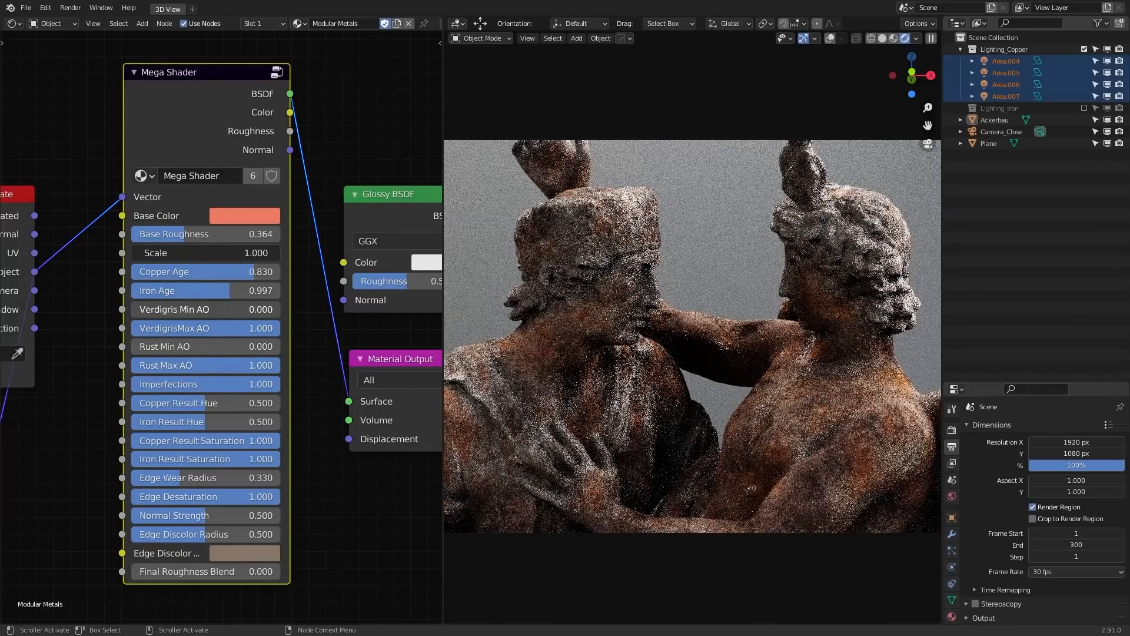
# Step: Try the Mega Shader's Verdigris Min AO at 0.903 and its Rust Min AO at 0.966
pyautogui.moveTo(154, 309); pyautogui.dragTo(203, 309)
pyautogui.moveTo(197, 350); pyautogui.dragTo(220, 350)
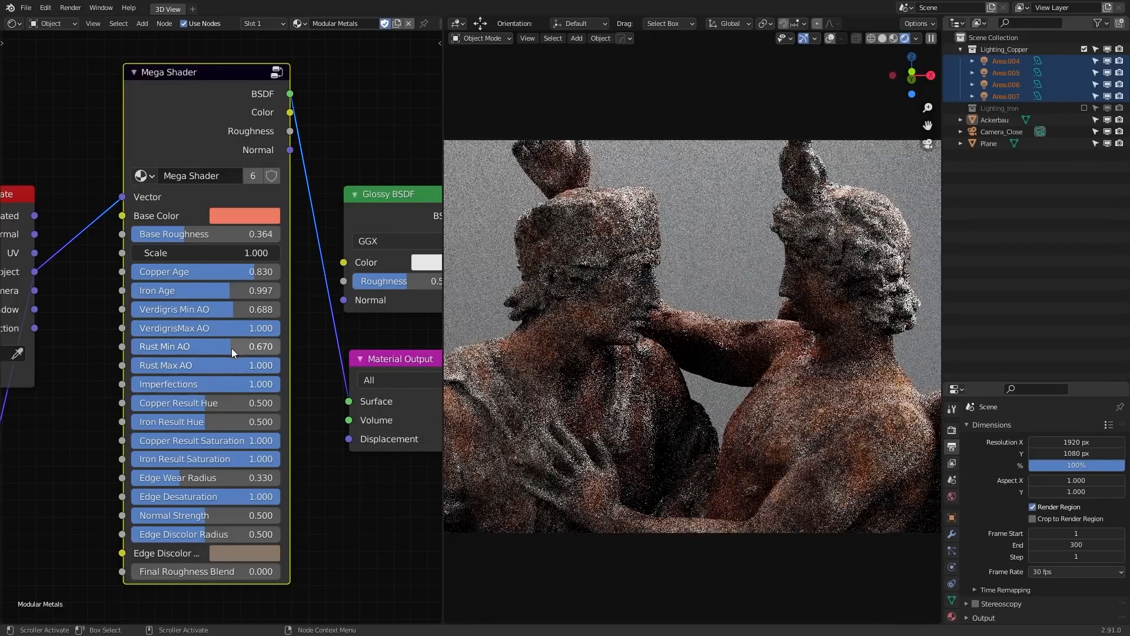
pyautogui.moveTo(231, 348); pyautogui.dragTo(275, 348)
pyautogui.moveTo(242, 310); pyautogui.dragTo(266, 310)
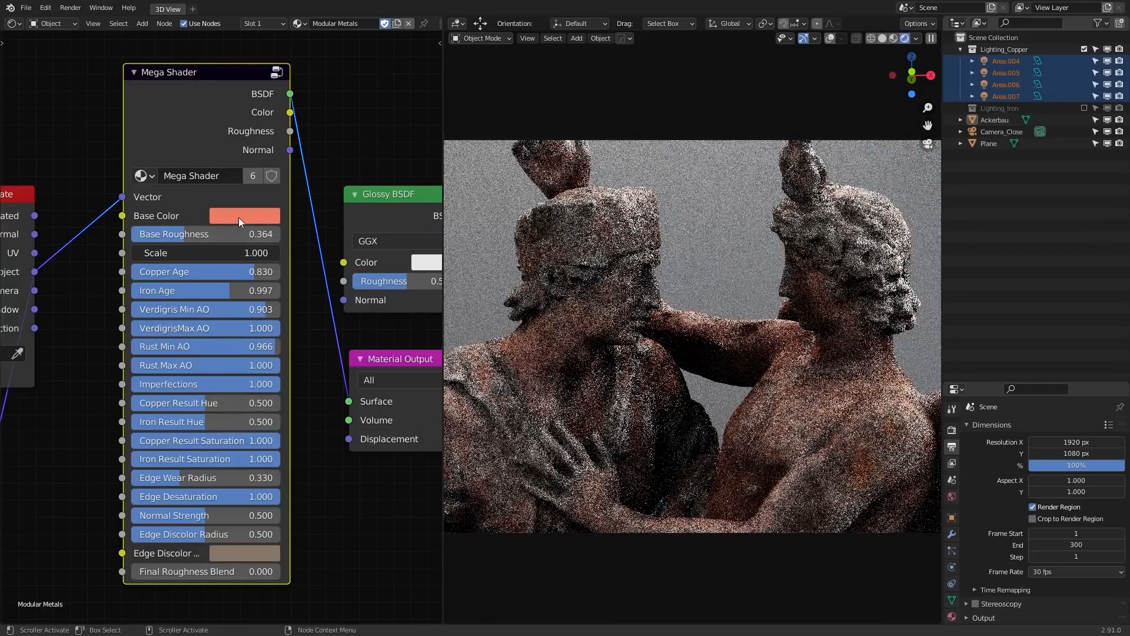
# Step: Set the Mega Shader's Base Color to pale turquoise, Rust Min AO to 0.591 and Verdigris Min AO to 0.574
pyautogui.click(239, 221)
pyautogui.click(280, 280)
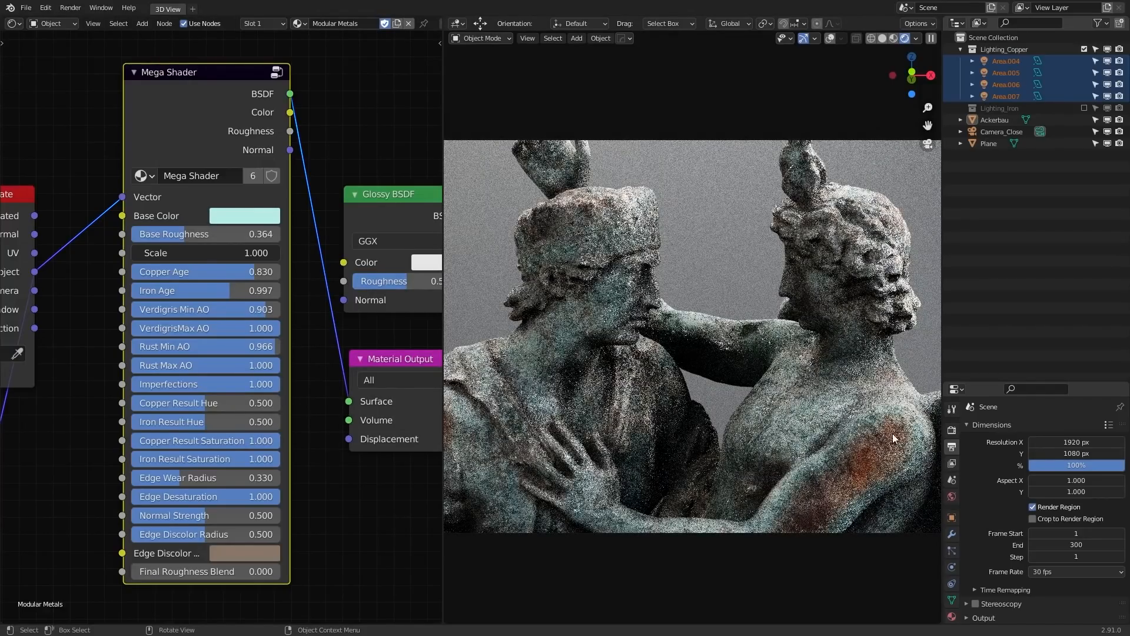
pyautogui.moveTo(271, 348); pyautogui.dragTo(217, 347)
pyautogui.moveTo(246, 311); pyautogui.dragTo(216, 309)
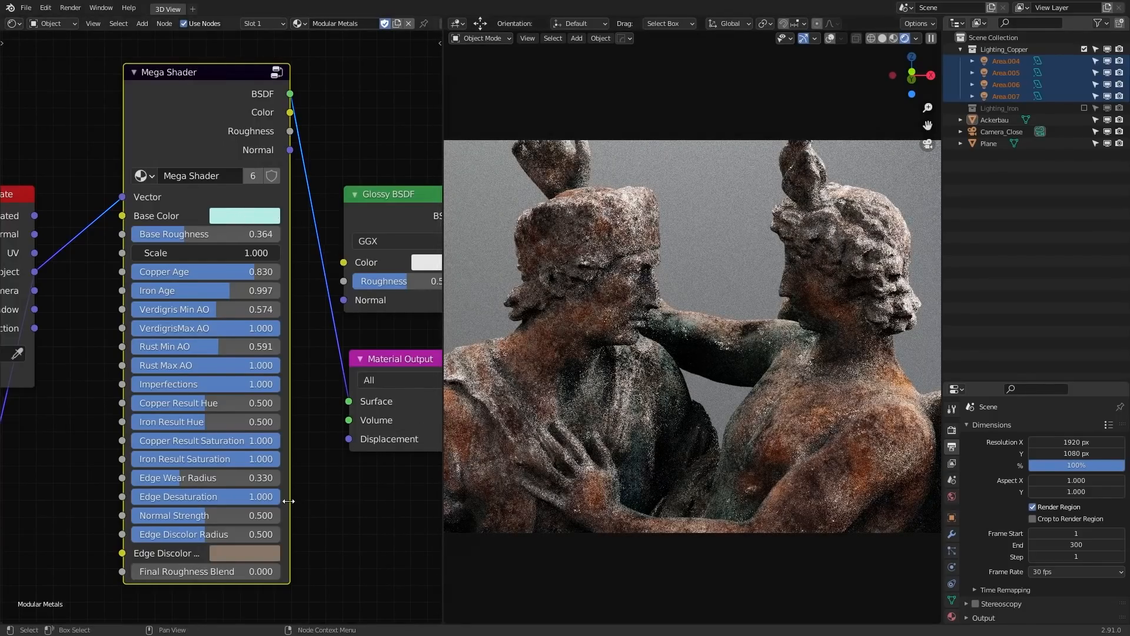
# Step: Try Iron Result Hue at 0.608, end with 0.511, and set Iron Result Saturation to 0.693
pyautogui.moveTo(291, 412); pyautogui.dragTo(283, 309, button='middle')
pyautogui.scroll(1, 253, 314)
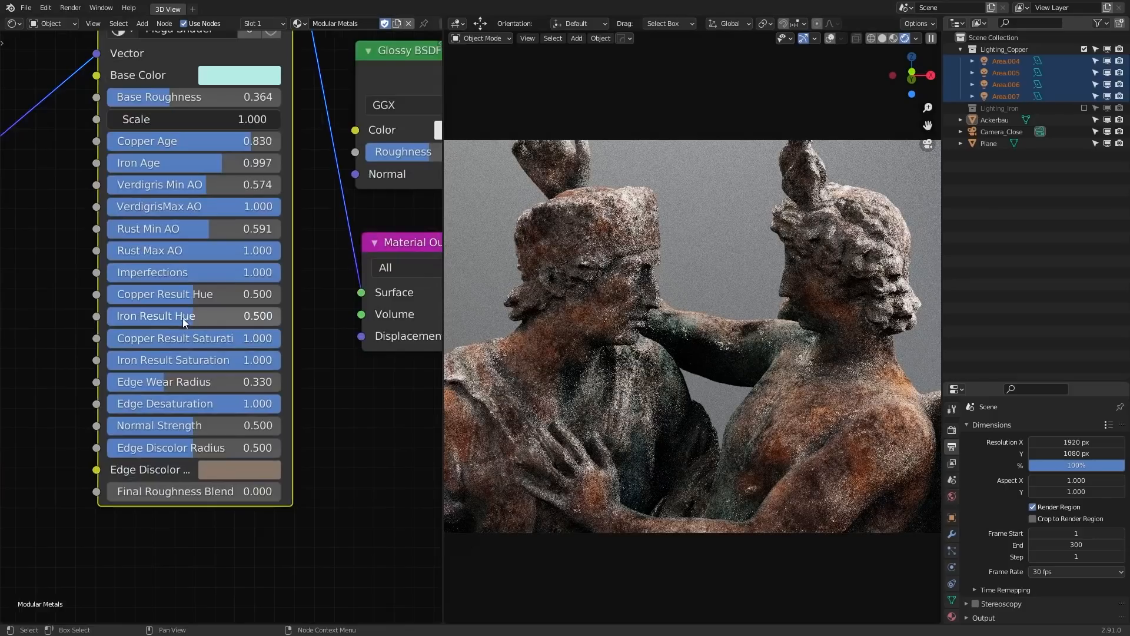
pyautogui.moveTo(185, 323); pyautogui.dragTo(204, 322)
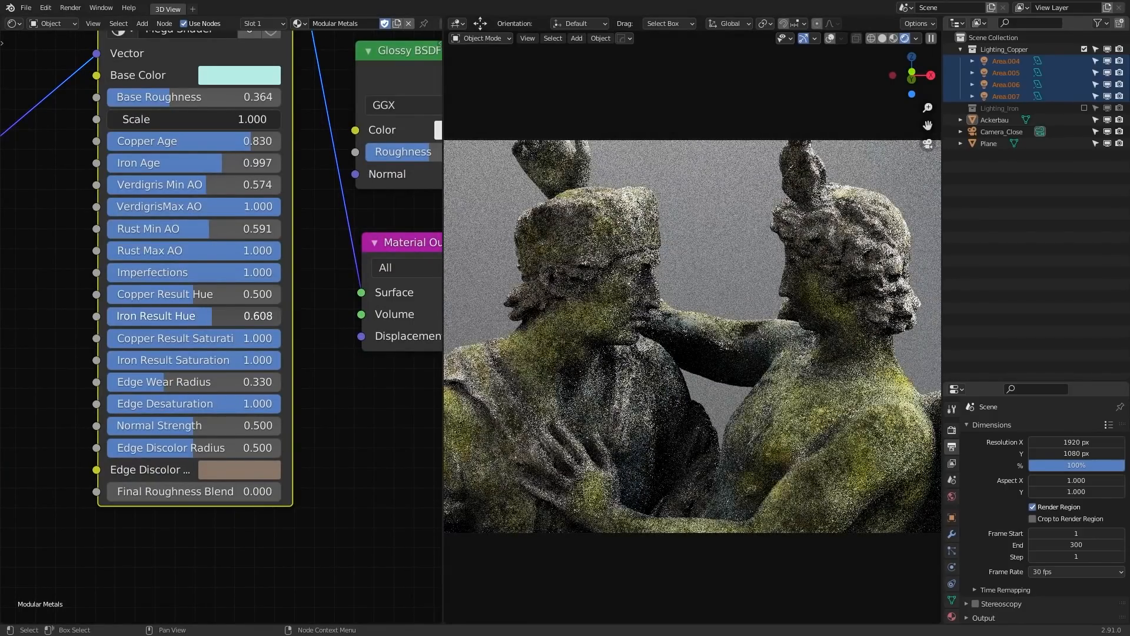
pyautogui.moveTo(213, 315); pyautogui.dragTo(196, 316)
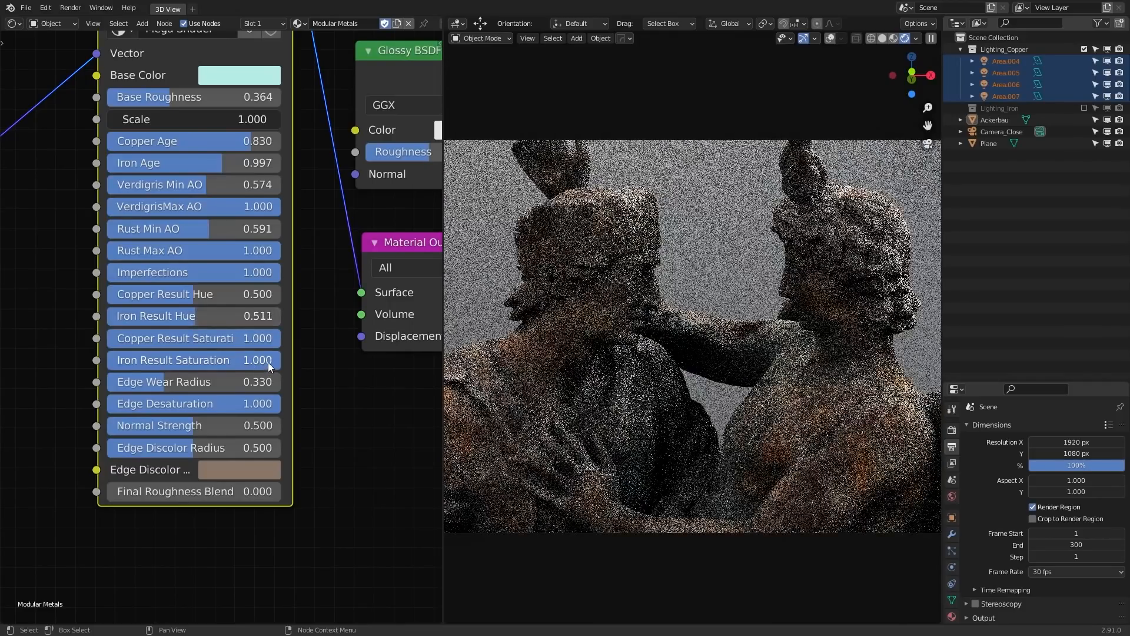
pyautogui.moveTo(269, 366); pyautogui.dragTo(192, 360)
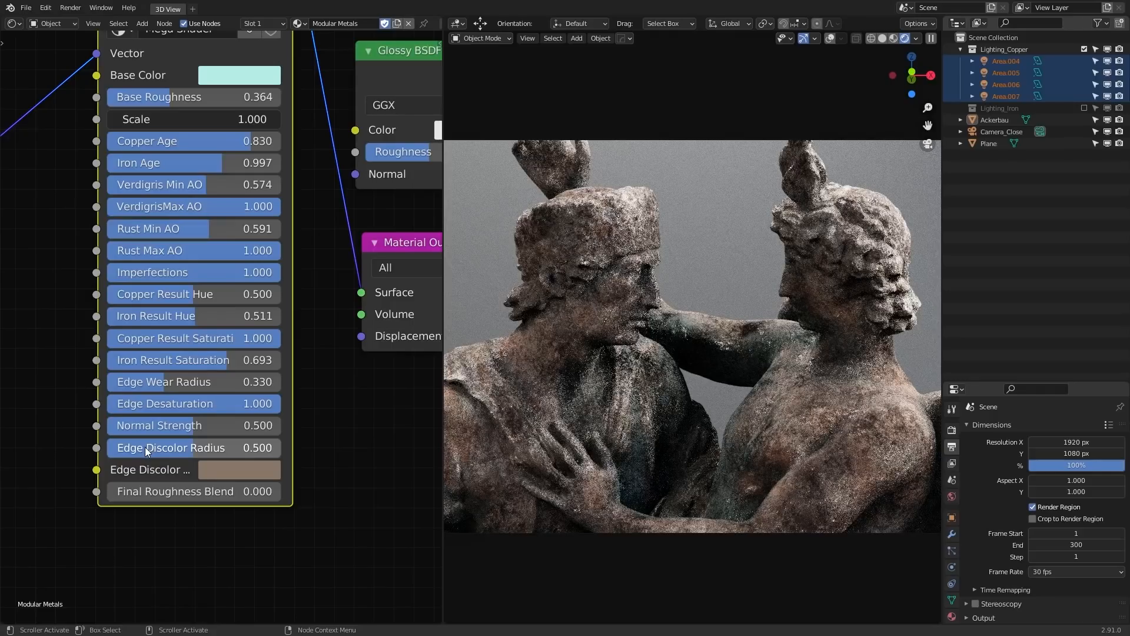
# Step: Set Edge Discolor Radius to 1.000, try yellow and green discoloration, and end with reddish brown at H 0.047, S 0.354, V 0.534
pyautogui.moveTo(146, 450); pyautogui.dragTo(269, 450)
pyautogui.click(269, 470)
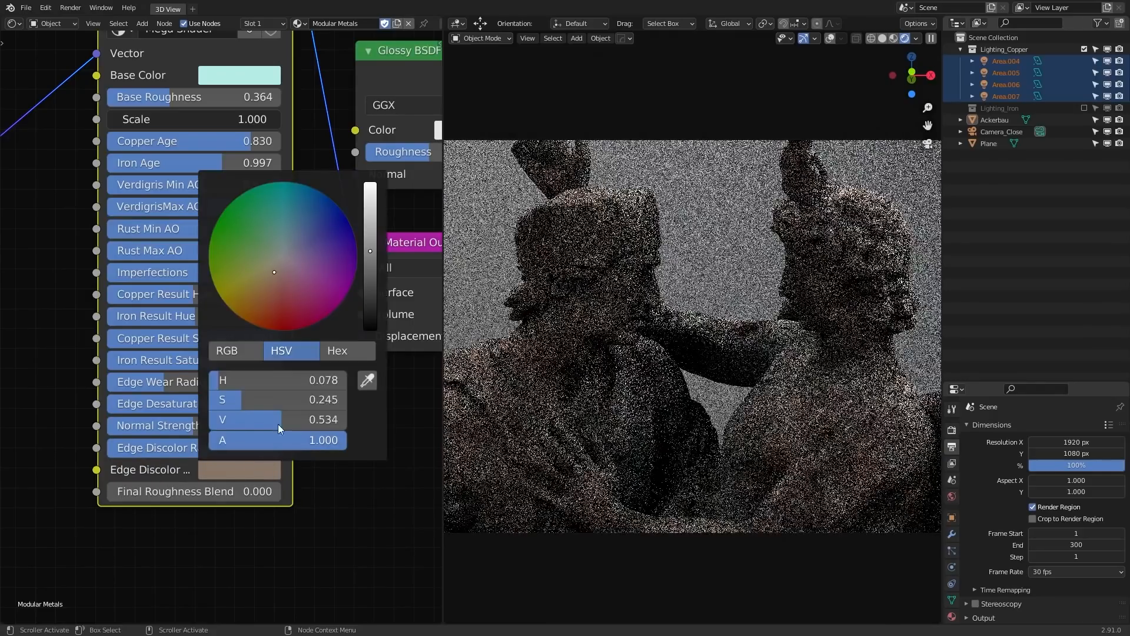
pyautogui.click(242, 298)
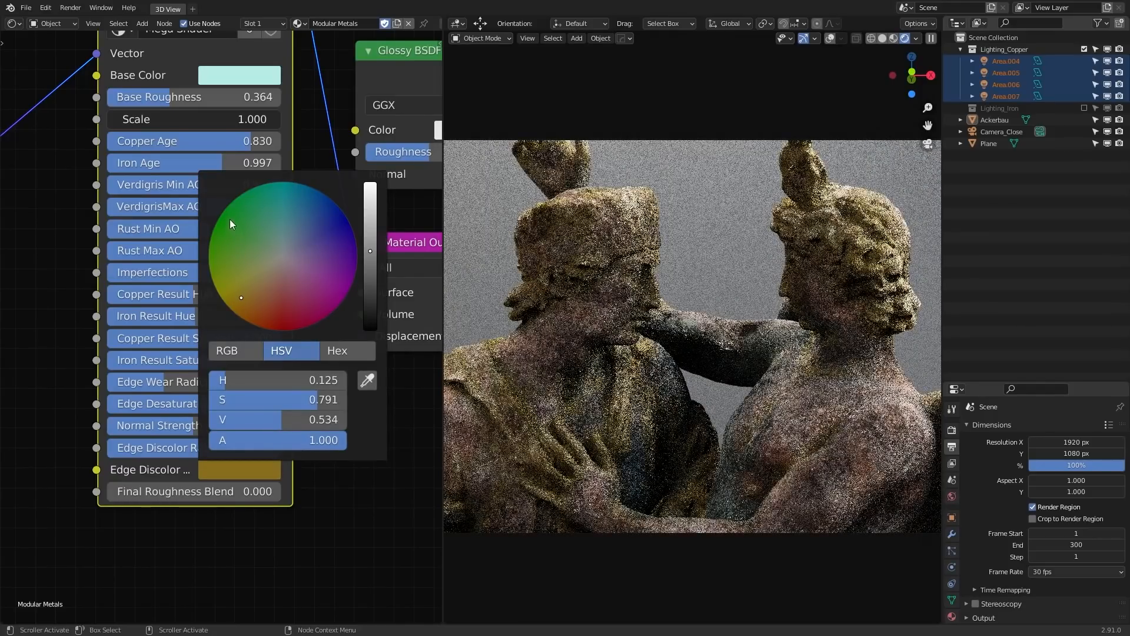
pyautogui.click(229, 219)
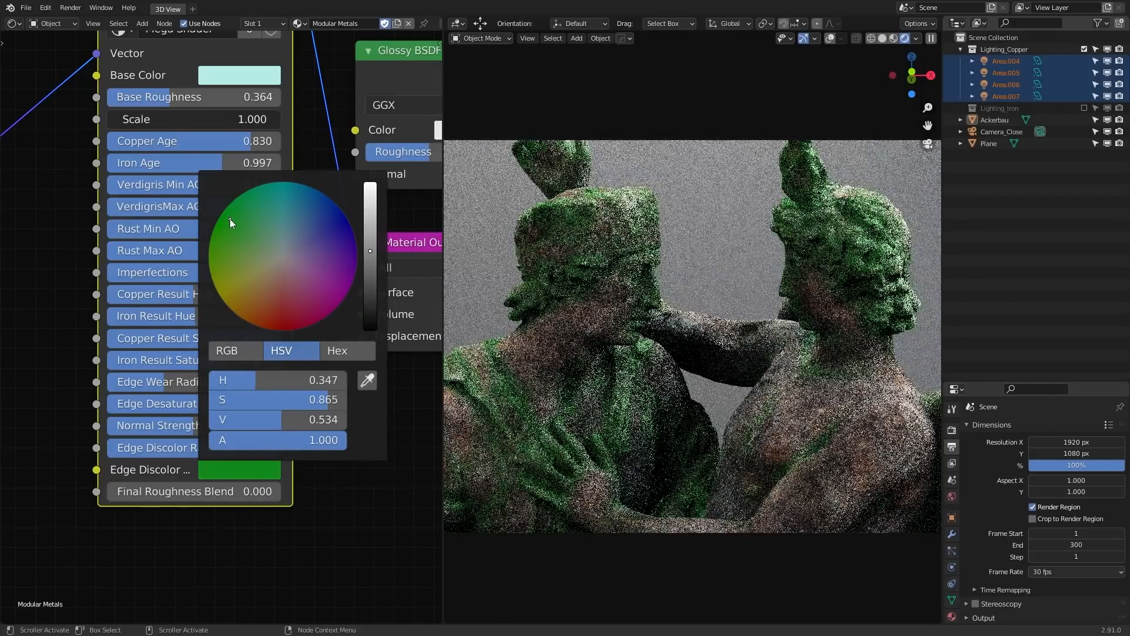
pyautogui.click(282, 277)
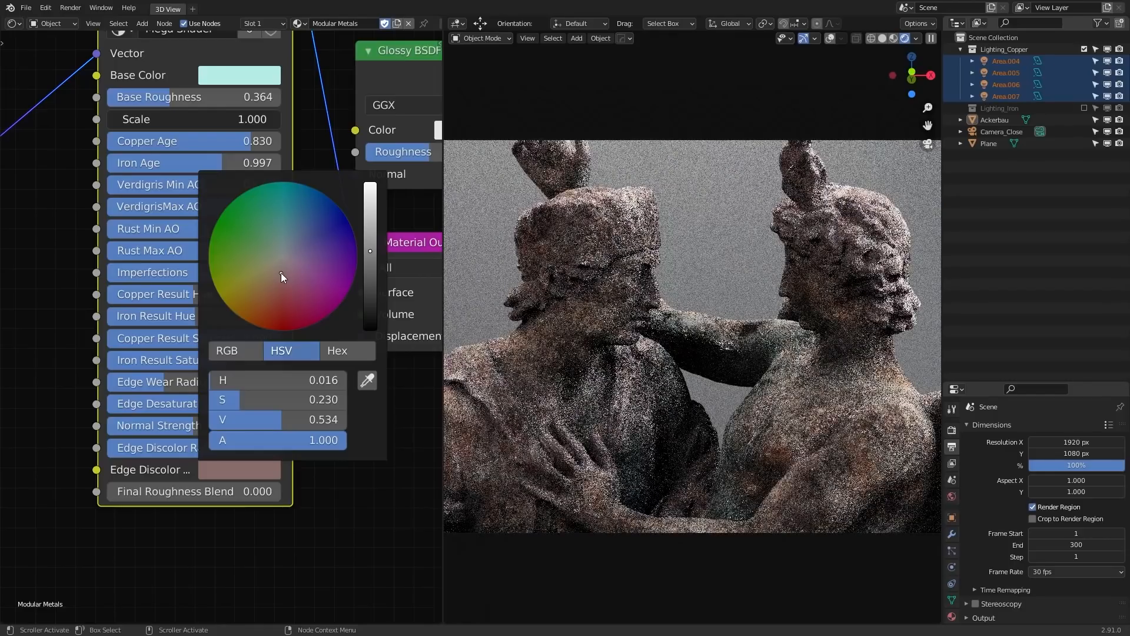
pyautogui.click(276, 282)
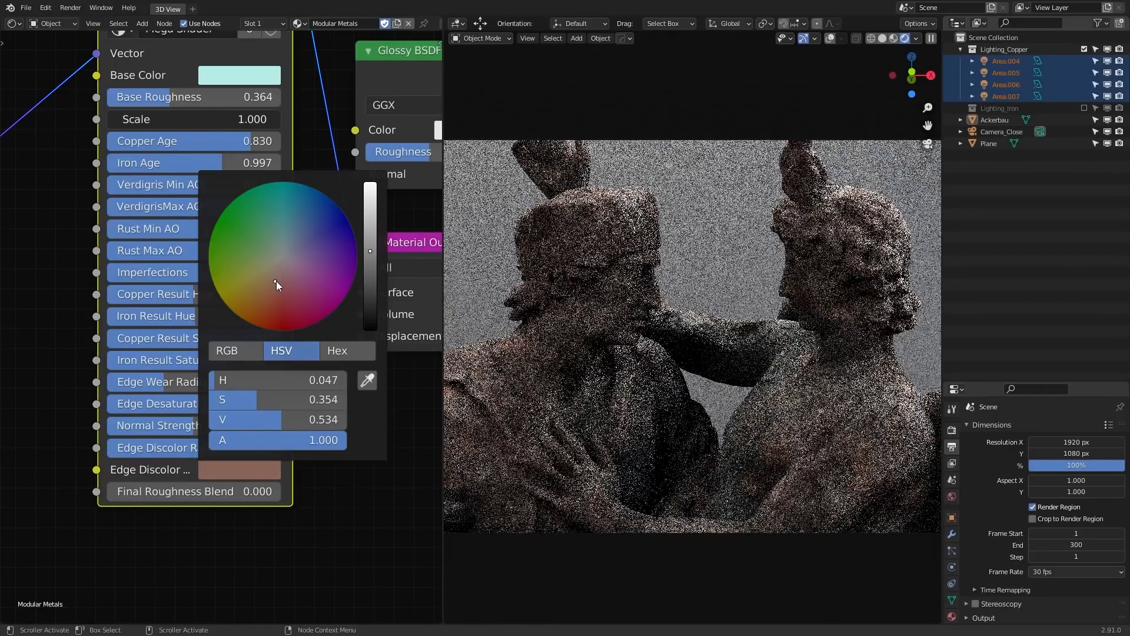
pyautogui.scroll(-6, 117, 370)
pyautogui.keyDown('ctrl'); pyautogui.scroll(-4, 366, 366); pyautogui.keyUp('ctrl')
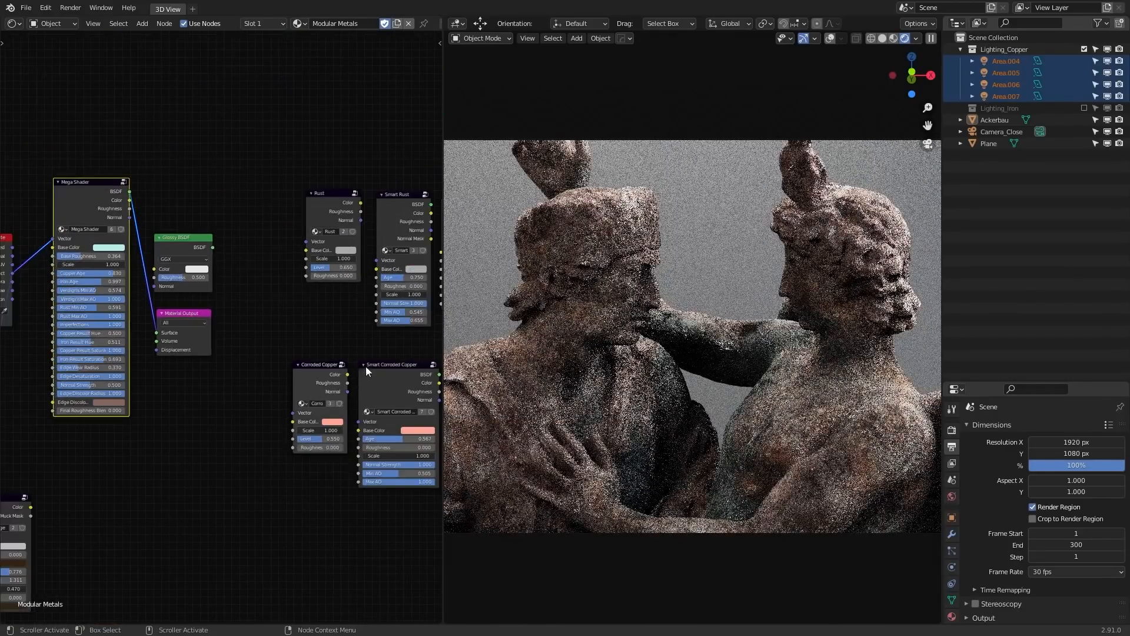
pyautogui.moveTo(97, 387); pyautogui.dragTo(291, 389, button='middle')
pyautogui.scroll(4, 295, 393)
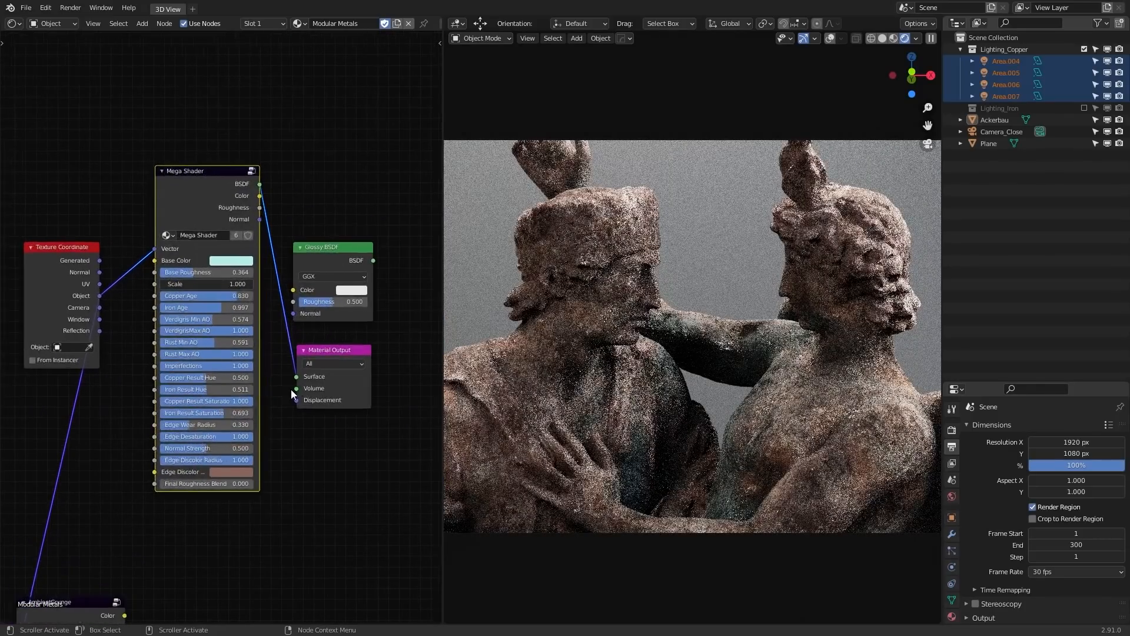
pyautogui.scroll(3, 292, 389)
pyautogui.scroll(1, 313, 390)
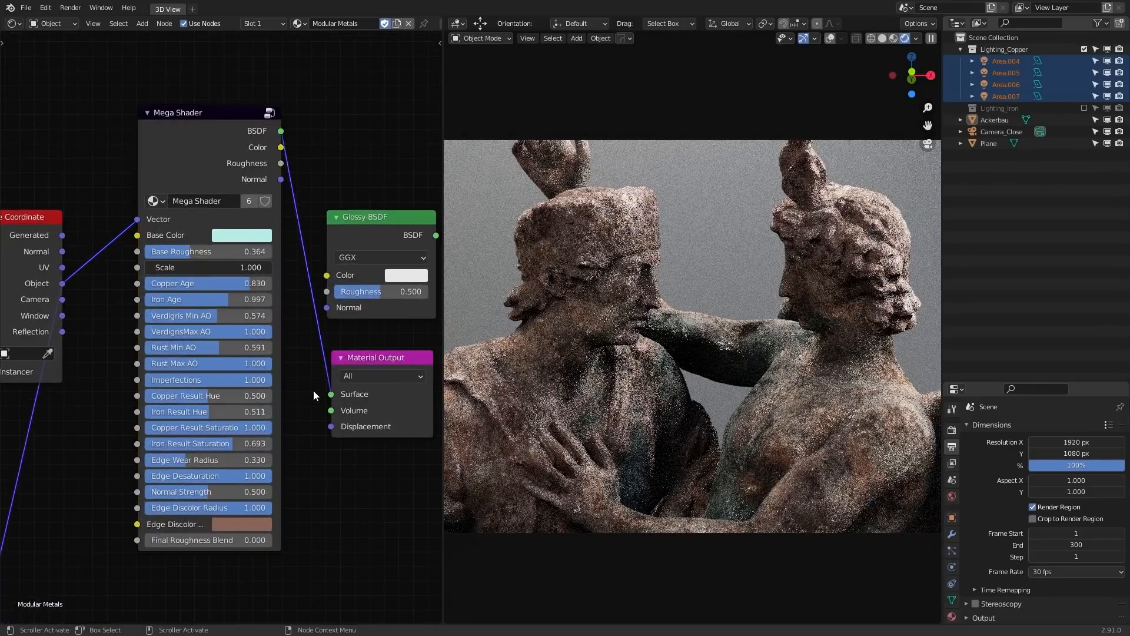
# Step: Switch the 3D viewport showing the jug to rendered shading
pyautogui.press('z')
pyautogui.moveTo(701, 400)
pyautogui.mouseDown(button='middle')
pyautogui.moveTo(746, 447)
pyautogui.moveTo(709, 390)
pyautogui.moveTo(704, 401)
pyautogui.moveTo(736, 376)
pyautogui.moveTo(702, 361)
pyautogui.moveTo(710, 356)
pyautogui.mouseUp(button='middle')
pyautogui.scroll(4, 709, 391)
pyautogui.press('z')
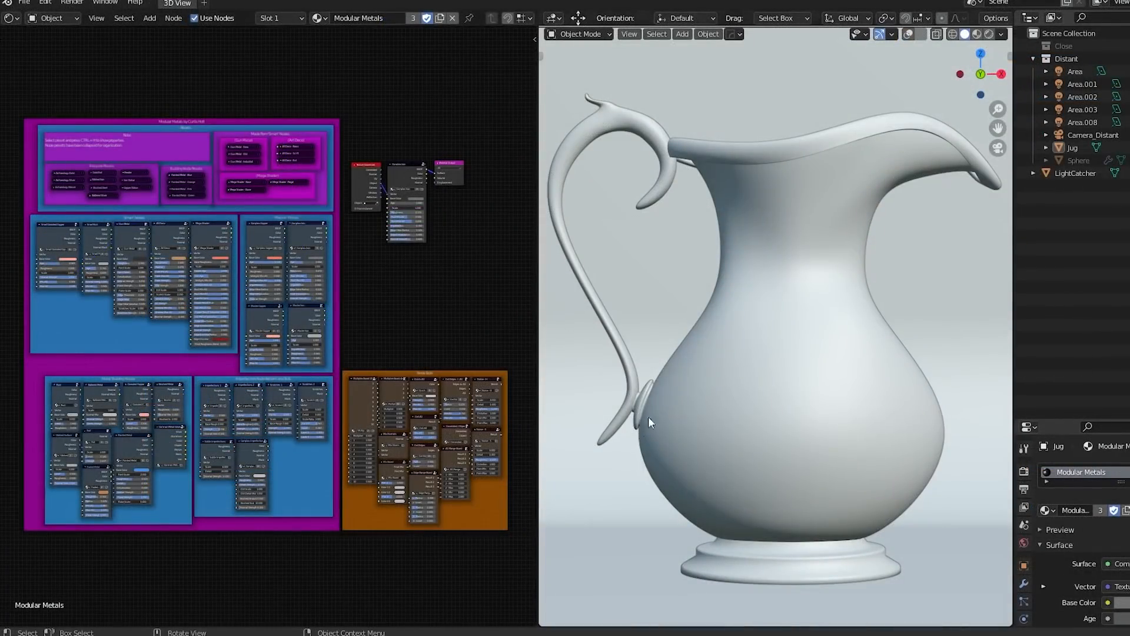
pyautogui.press('z')
pyautogui.click(844, 317)
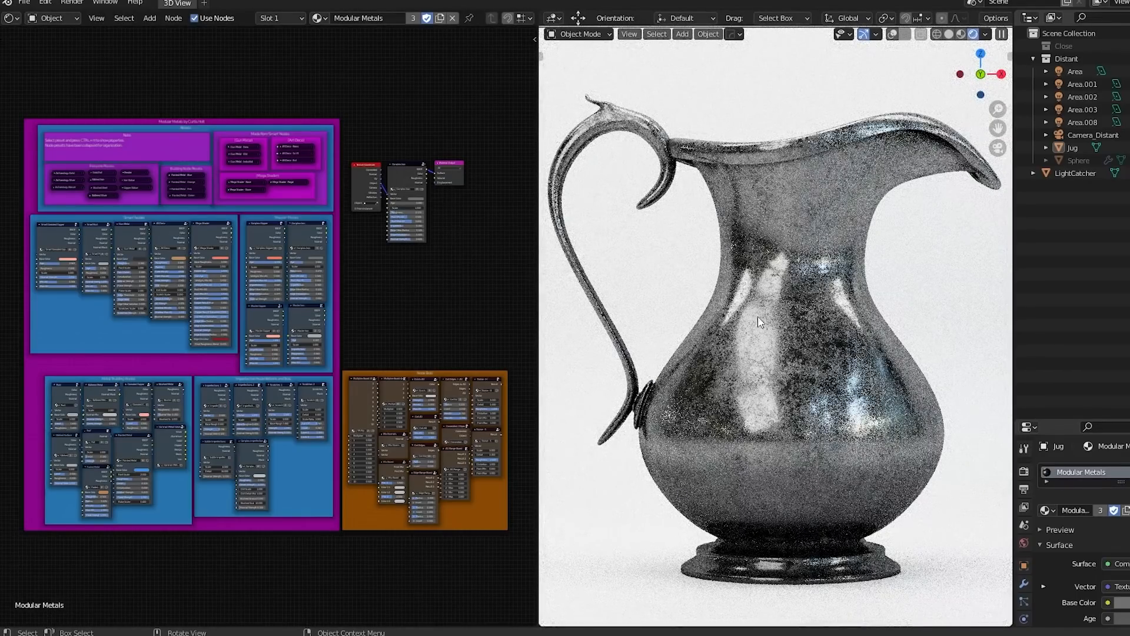
# Step: Duplicate the Battered Metal node from the Metal 'Building' Nodes frame and place the copy outside the frames
pyautogui.scroll(5, 388, 263)
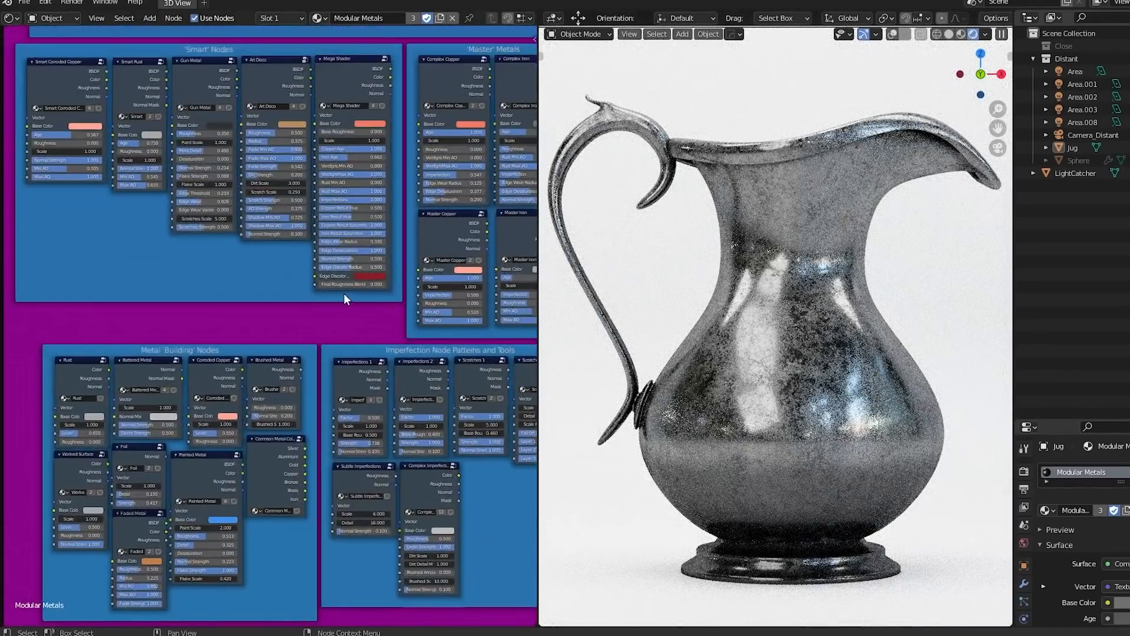
pyautogui.scroll(1, 344, 293)
pyautogui.scroll(3, 337, 214)
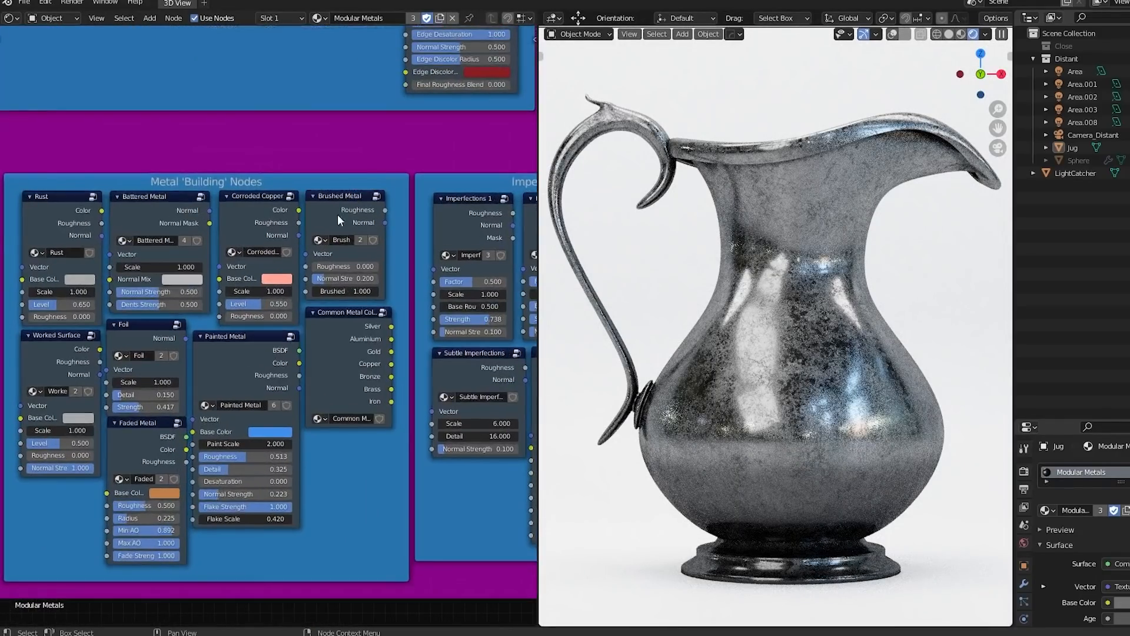
pyautogui.scroll(1, 365, 212)
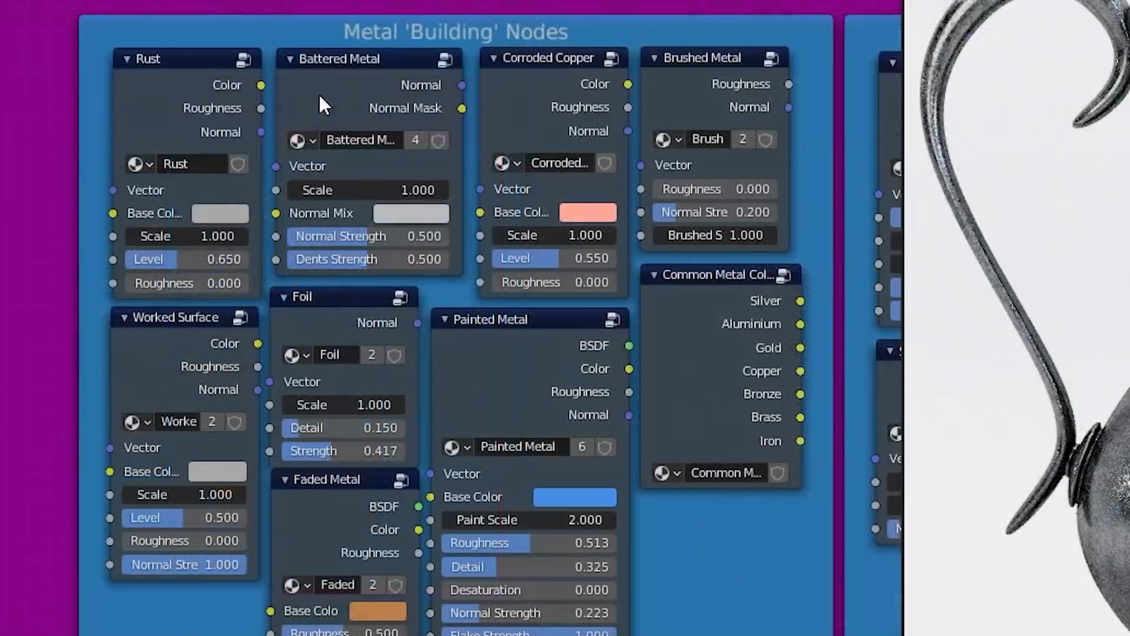
pyautogui.click(207, 180)
pyautogui.moveTo(451, 89); pyautogui.dragTo(97, 443, button='middle')
pyautogui.scroll(-10, 194, 347)
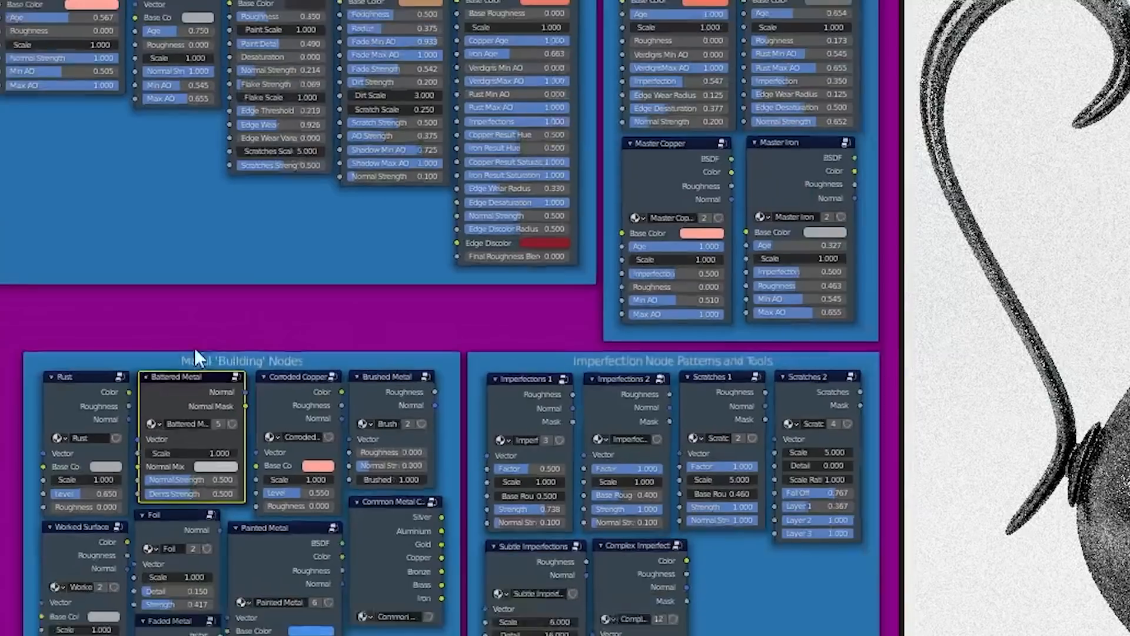
pyautogui.moveTo(215, 470); pyautogui.dragTo(137, 550, button='middle')
pyautogui.hotkey('shift', 'd')
pyautogui.click(892, 184)
# Step: Position the Battered Metal copy beside the lower part of Complex Iron and move Material Output farther from Complex Iron
pyautogui.moveTo(843, 177); pyautogui.dragTo(397, 415, button='middle')
pyautogui.scroll(9, 485, 327)
pyautogui.scroll(1, 397, 415)
pyautogui.moveTo(313, 442); pyautogui.dragTo(565, 404)
pyautogui.moveTo(433, 214); pyautogui.dragTo(344, 368, button='middle')
pyautogui.scroll(1, 354, 376)
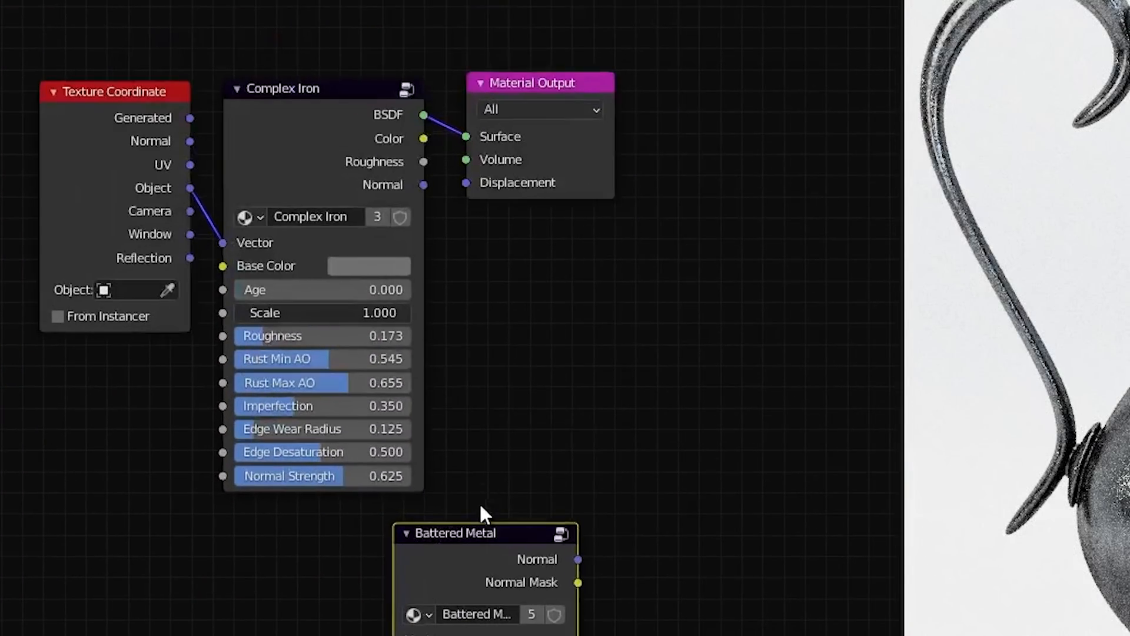
pyautogui.press('g')
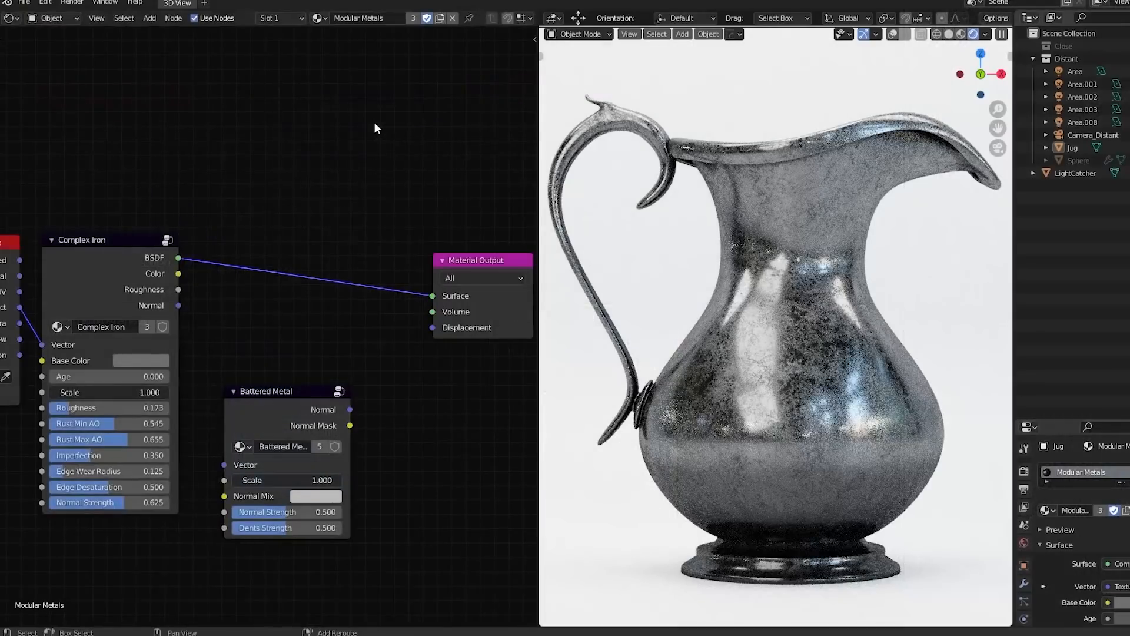
# Step: Add a Glossy BSDF node above Battered Metal and disconnect Complex Iron's BSDF output from Material Output
pyautogui.hotkey('shift', 'a')
pyautogui.write('gloss')
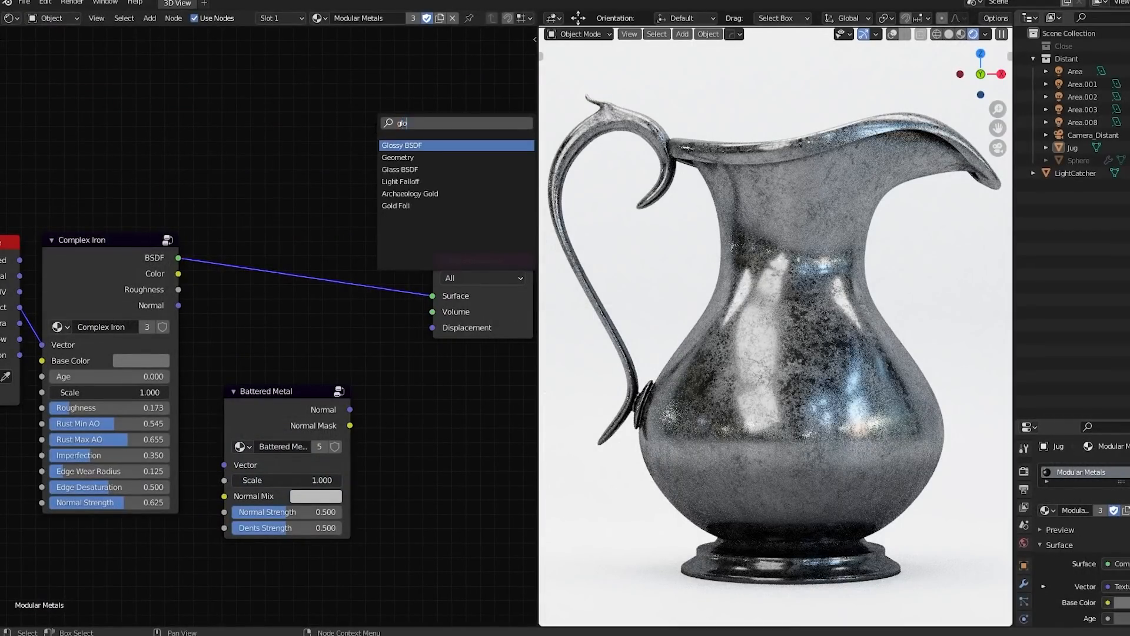
pyautogui.press('Return')
pyautogui.click(246, 122)
pyautogui.moveTo(419, 298); pyautogui.dragTo(294, 286)
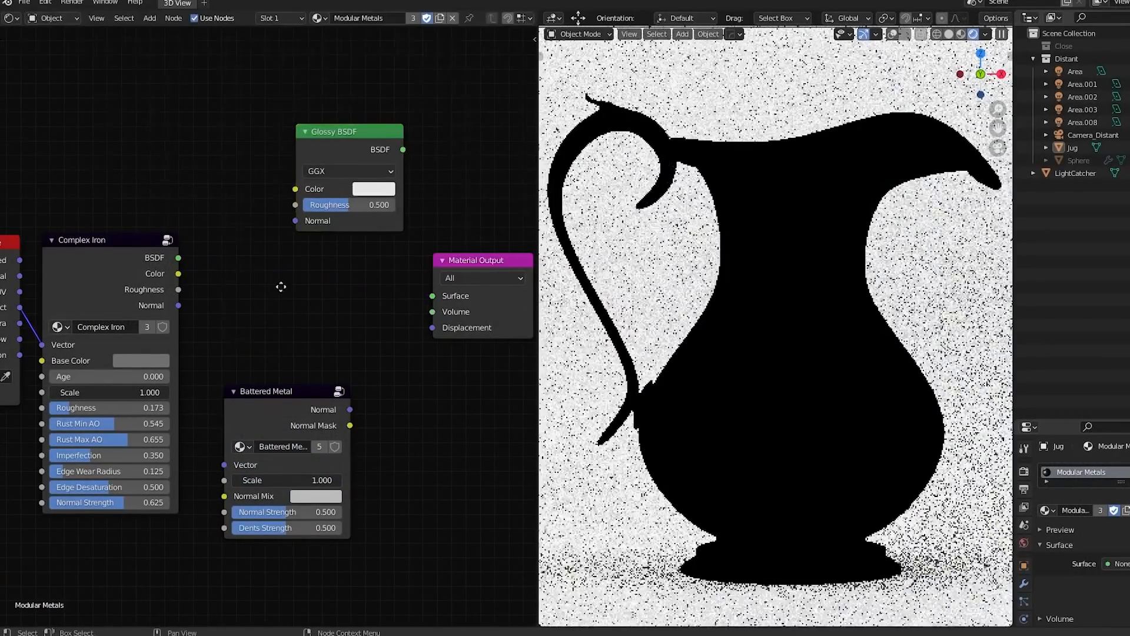
pyautogui.moveTo(281, 285); pyautogui.dragTo(418, 269, button='middle')
pyautogui.scroll(3, 280, 306)
pyautogui.moveTo(345, 243); pyautogui.dragTo(238, 271, button='middle')
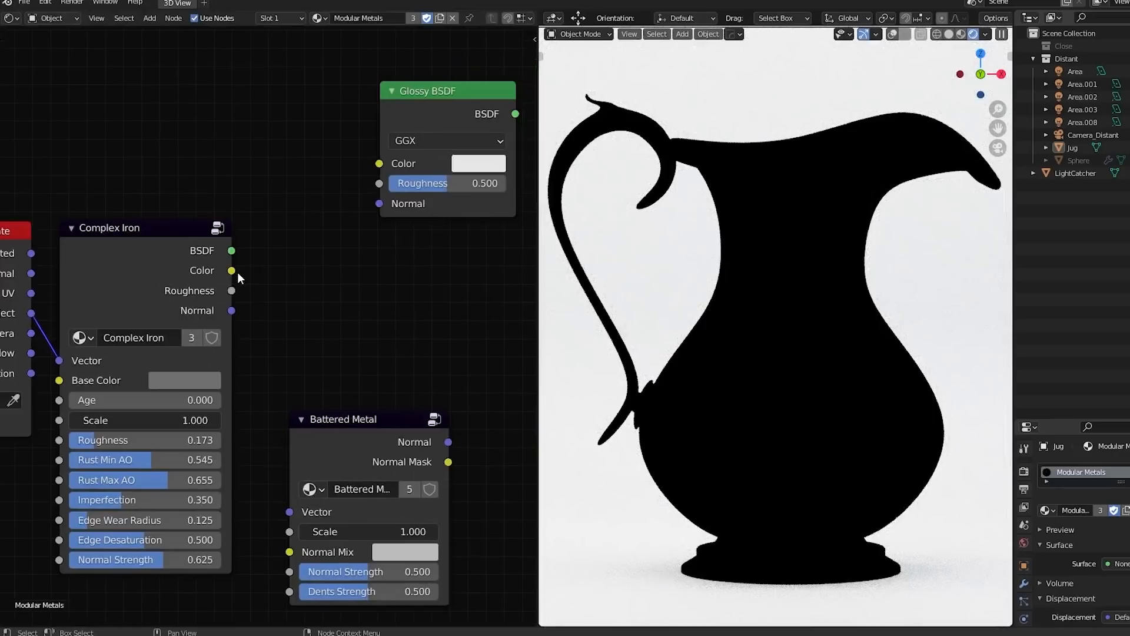
# Step: Connect Complex Iron's Color, Roughness and Normal to the matching Glossy BSDF inputs, and Glossy BSDF to Material Output's Surface
pyautogui.moveTo(237, 272); pyautogui.dragTo(379, 204)
pyautogui.moveTo(406, 179); pyautogui.dragTo(264, 182, button='middle')
pyautogui.scroll(-1, 264, 182)
pyautogui.moveTo(315, 124); pyautogui.dragTo(270, 244)
pyautogui.moveTo(319, 241); pyautogui.dragTo(397, 293)
pyautogui.scroll(1, 279, 372)
pyautogui.moveTo(279, 372); pyautogui.dragTo(446, 297, button='middle')
pyautogui.click(453, 303)
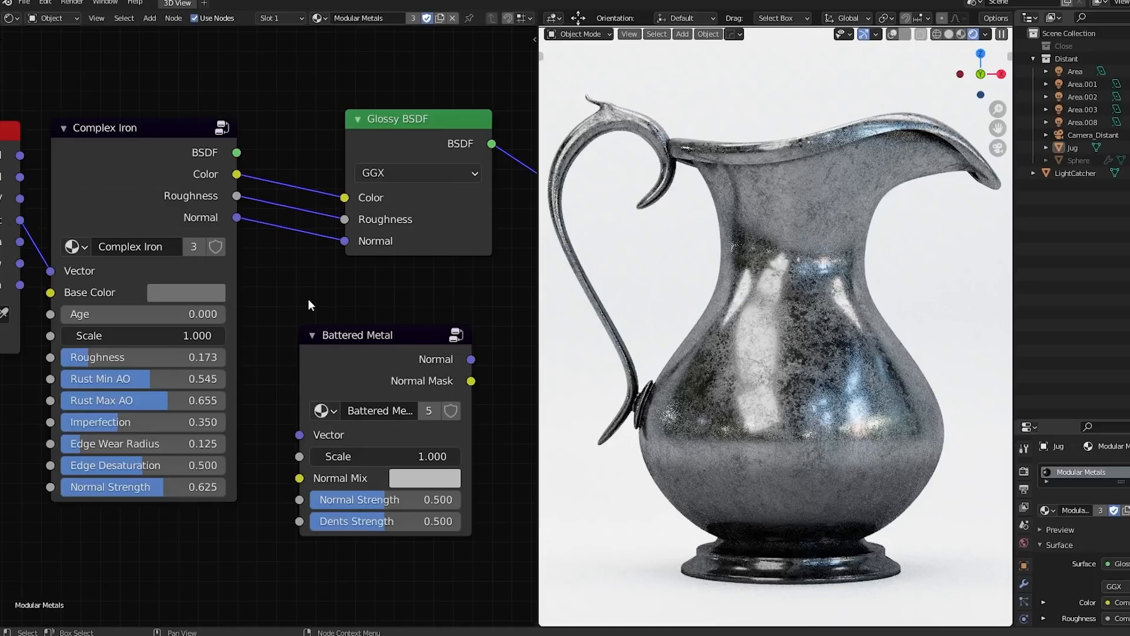
# Step: Link Texture Coordinate's Object output to Battered Metal's Vector, and Battered Metal's Normal to Glossy BSDF's Normal
pyautogui.scroll(-1, 309, 298)
pyautogui.moveTo(308, 298); pyautogui.dragTo(357, 292, button='middle')
pyautogui.moveTo(90, 220); pyautogui.dragTo(348, 418)
pyautogui.click(407, 338)
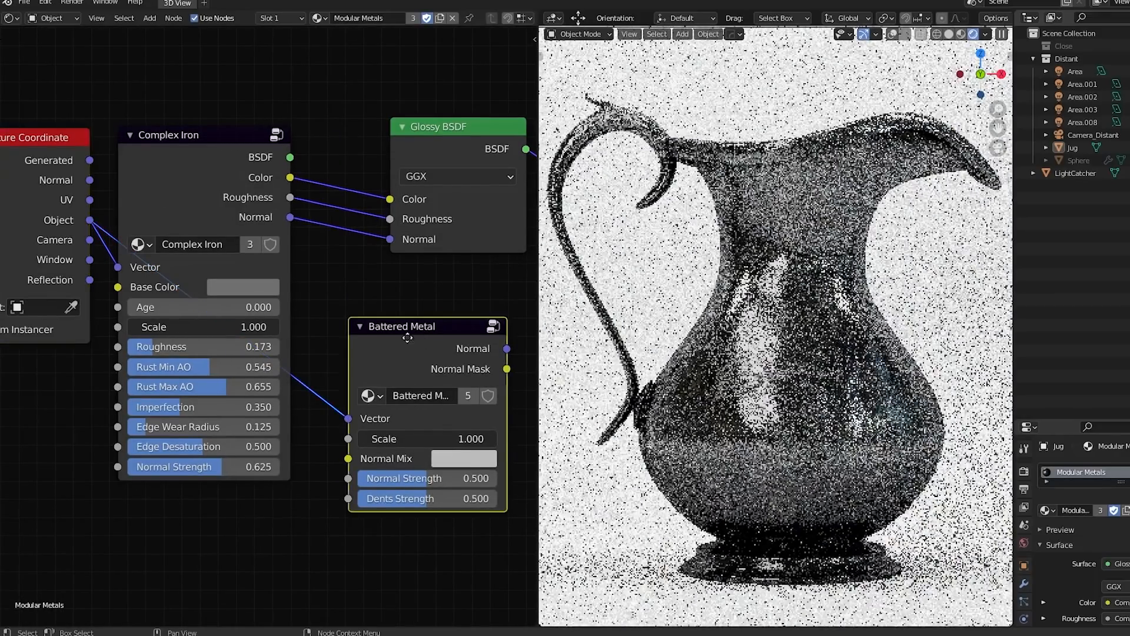
pyautogui.moveTo(407, 337); pyautogui.dragTo(325, 377, button='middle')
pyautogui.moveTo(325, 376); pyautogui.dragTo(292, 383)
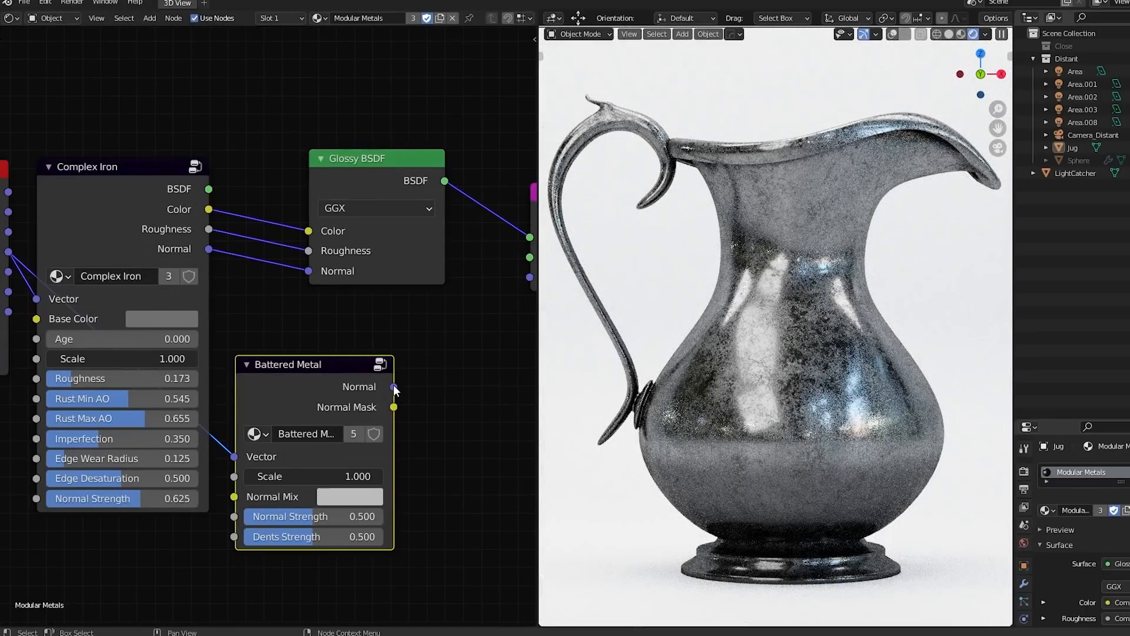
pyautogui.moveTo(393, 387); pyautogui.dragTo(308, 270)
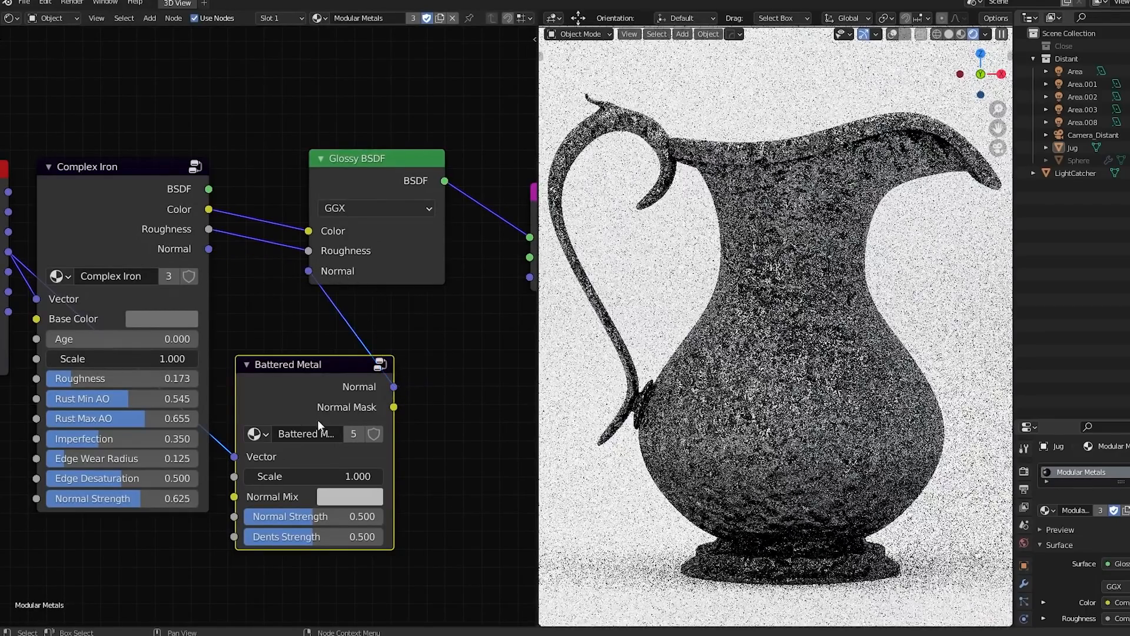
# Step: Set Battered Metal's Scale to 0.190 and its Normal Strength to 0.352
pyautogui.moveTo(395, 502); pyautogui.dragTo(401, 417, button='middle')
pyautogui.scroll(1, 400, 417)
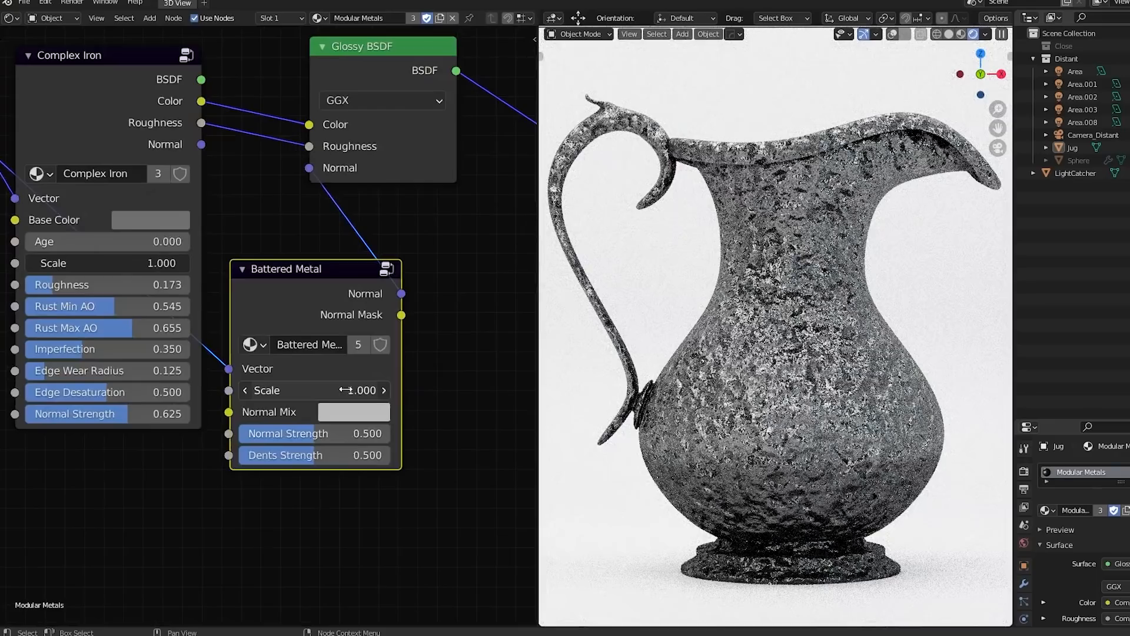
pyautogui.keyDown('shift'); pyautogui.moveTo(345, 390); pyautogui.dragTo(296, 391); pyautogui.keyUp('shift')
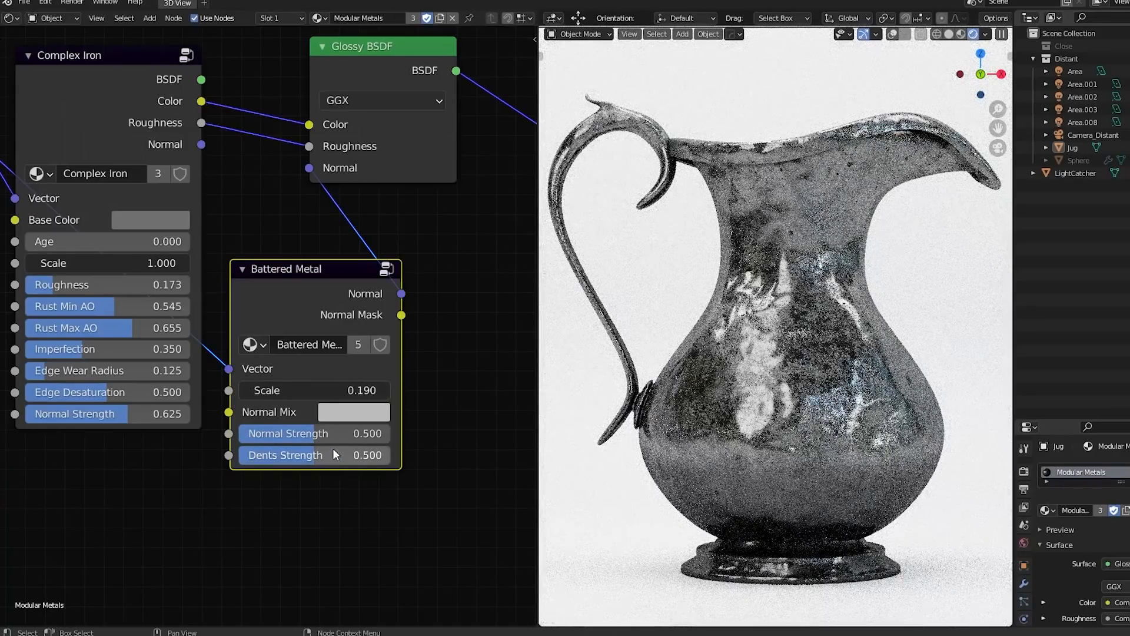
pyautogui.moveTo(322, 439)
pyautogui.mouseDown()
pyautogui.moveTo(297, 439)
pyautogui.moveTo(333, 439)
pyautogui.mouseUp()
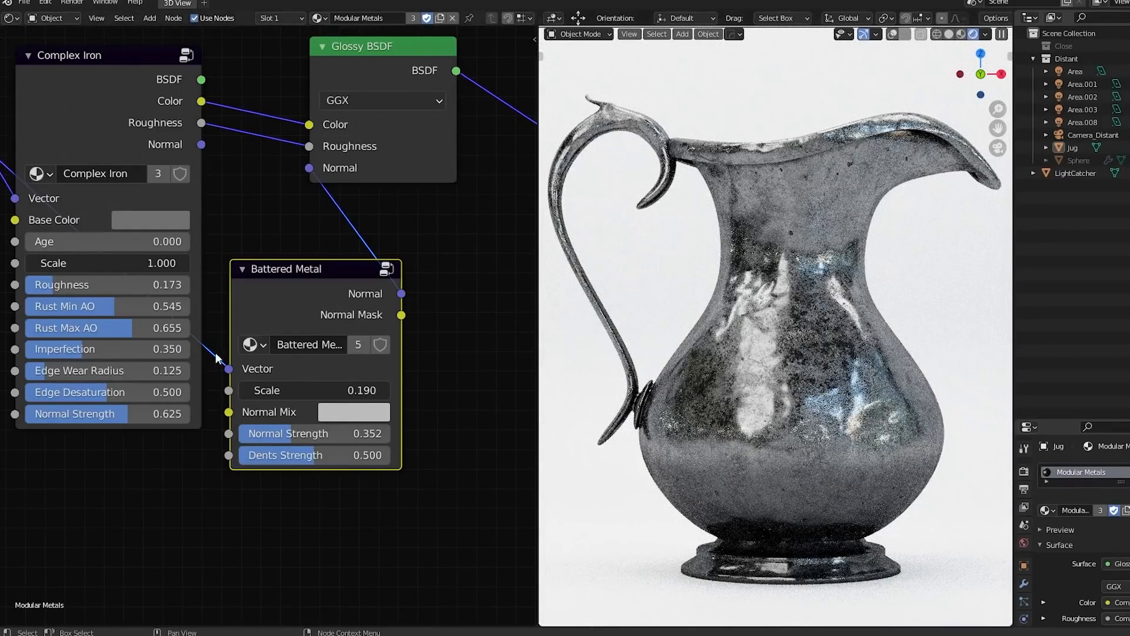
# Step: Set Battered Metal's Scale to 0.270 and inspect the jug from other angles in a maximized viewport
pyautogui.moveTo(257, 249); pyautogui.dragTo(328, 338, button='middle')
pyautogui.scroll(-1, 329, 338)
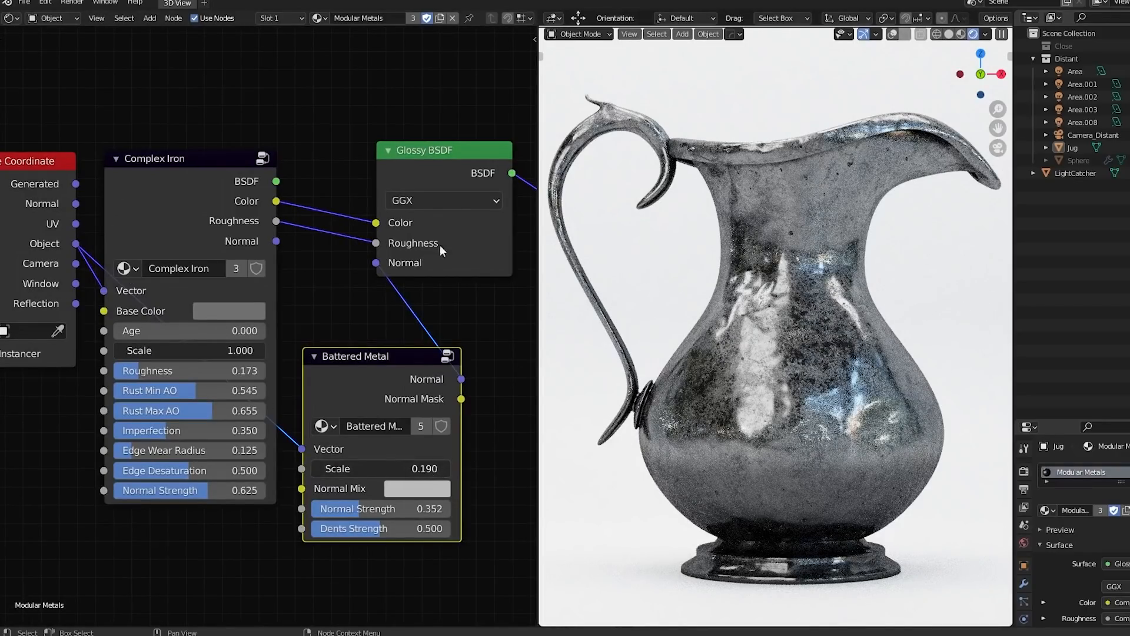
pyautogui.moveTo(353, 469); pyautogui.dragTo(389, 469)
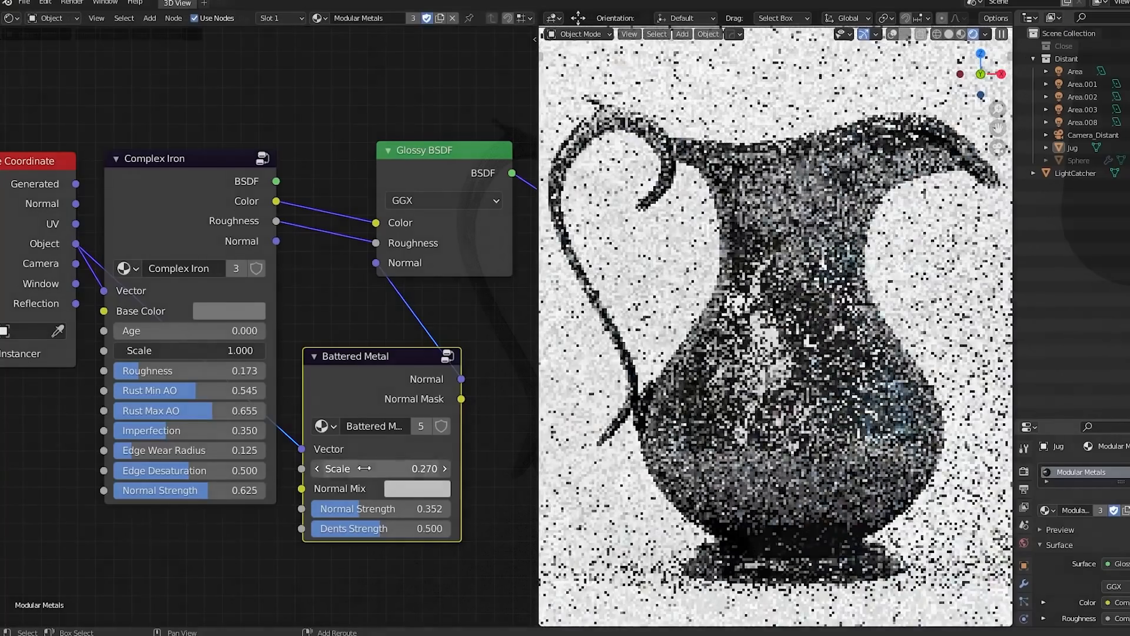
pyautogui.hotkey('ctrl', 'space')
pyautogui.moveTo(531, 462); pyautogui.dragTo(712, 465, button='middle')
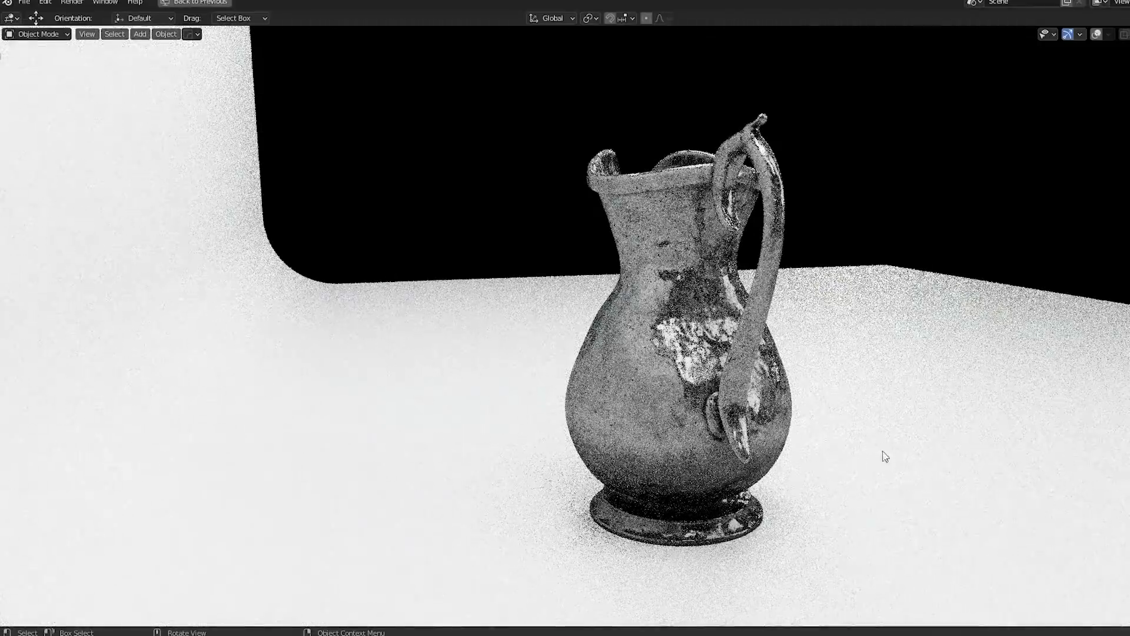
pyautogui.moveTo(958, 439); pyautogui.dragTo(683, 455, button='middle')
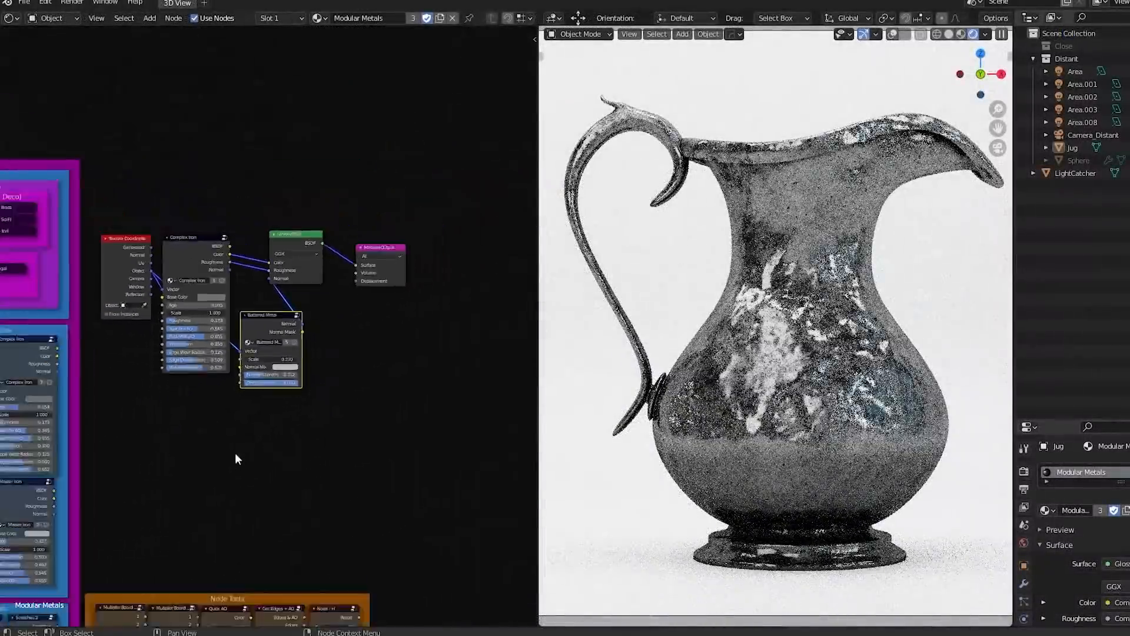
# Step: Place a copy of the Brushed Metal node below Glossy BSDF and move Battered Metal below Complex Iron
pyautogui.moveTo(235, 457); pyautogui.dragTo(242, 398, button='middle')
pyautogui.scroll(3, 241, 398)
pyautogui.scroll(2, 241, 398)
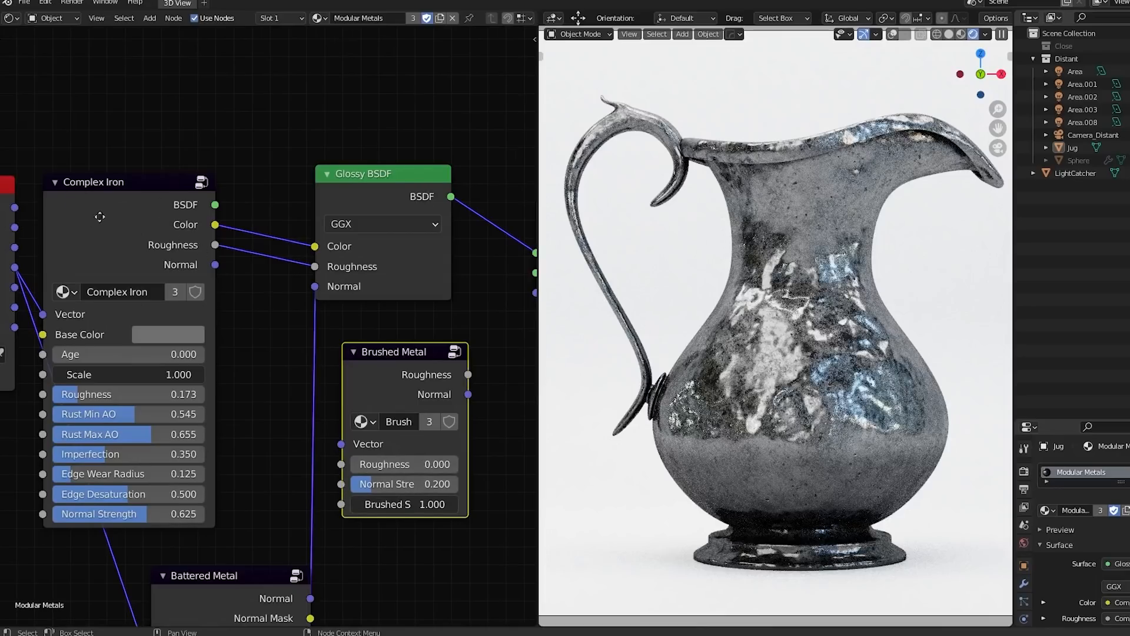
pyautogui.moveTo(100, 217); pyautogui.dragTo(137, 220, button='middle')
pyautogui.moveTo(170, 192); pyautogui.dragTo(184, 192)
pyautogui.moveTo(263, 262); pyautogui.dragTo(194, 254, button='middle')
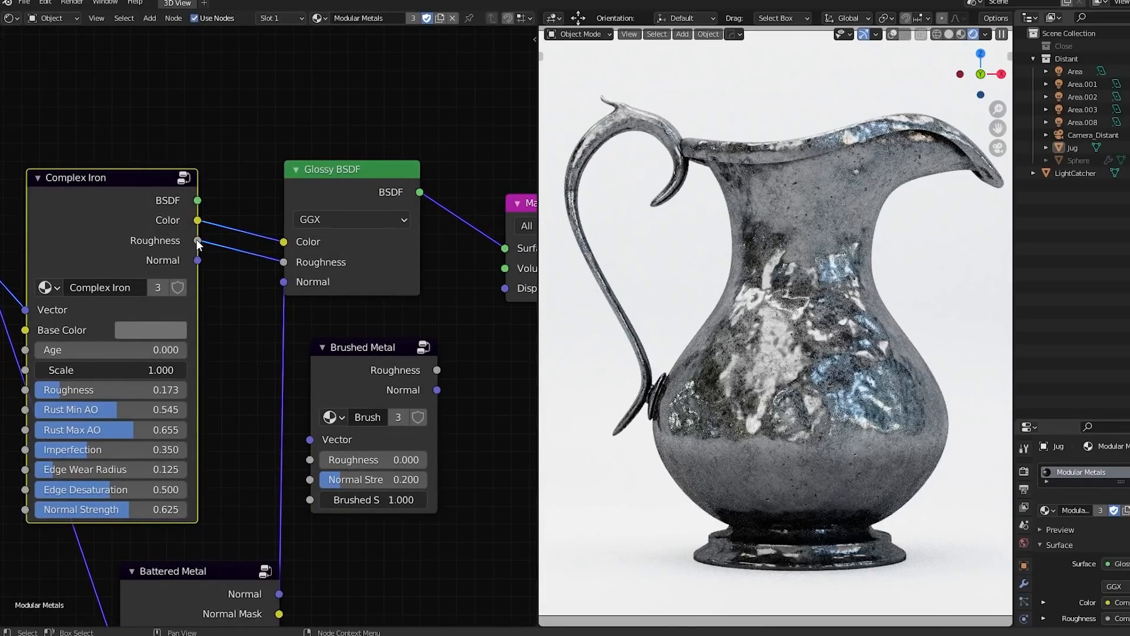
# Step: Route Complex Iron's Roughness through Brushed Metal's Roughness into Glossy BSDF's Roughness
pyautogui.moveTo(198, 242); pyautogui.dragTo(309, 463)
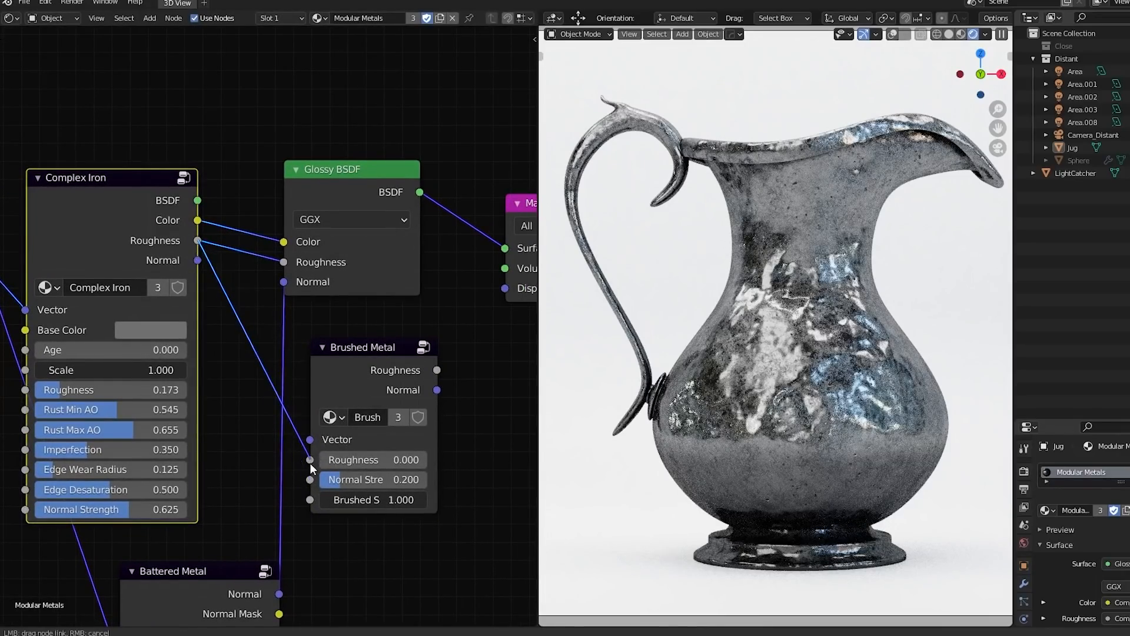
pyautogui.moveTo(334, 357); pyautogui.dragTo(325, 355)
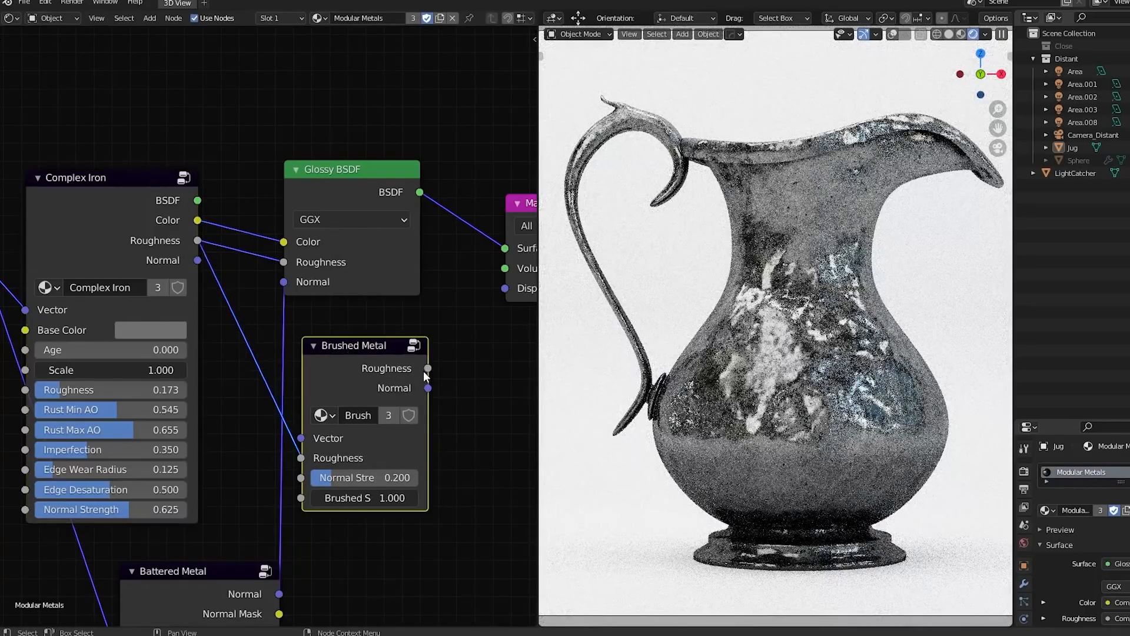
pyautogui.moveTo(428, 368)
pyautogui.mouseDown()
pyautogui.moveTo(306, 265)
pyautogui.moveTo(292, 278)
pyautogui.mouseUp()
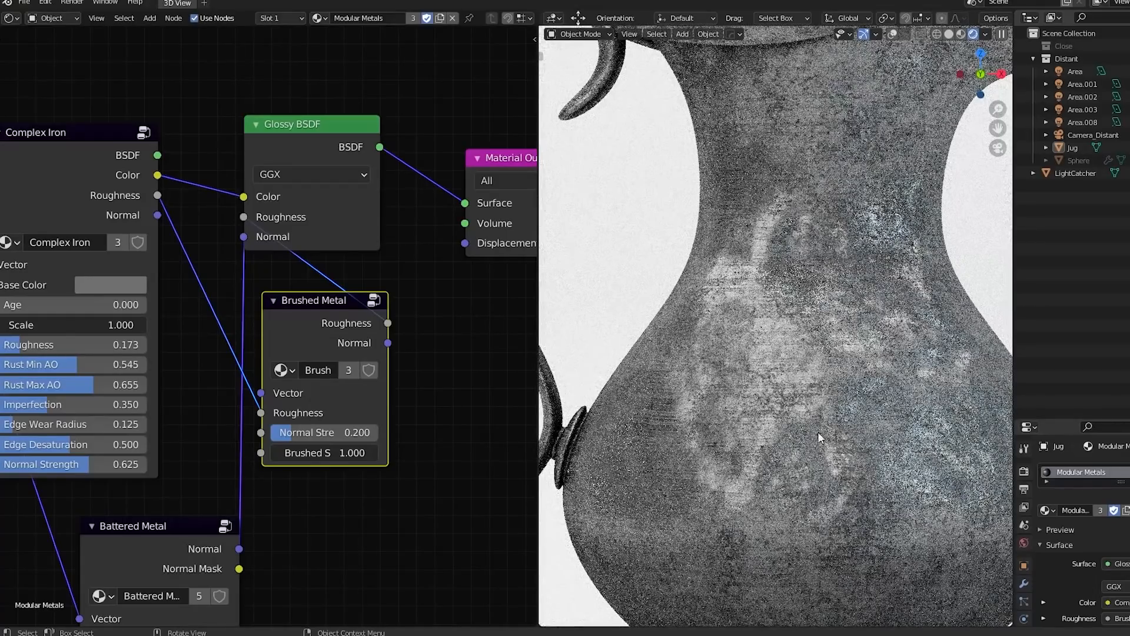
# Step: Connect Brushed Metal's Normal to Glossy BSDF's Normal and set its Normal Strength to 0.258 and Brushed Scale to 0.690
pyautogui.moveTo(318, 432); pyautogui.dragTo(360, 432)
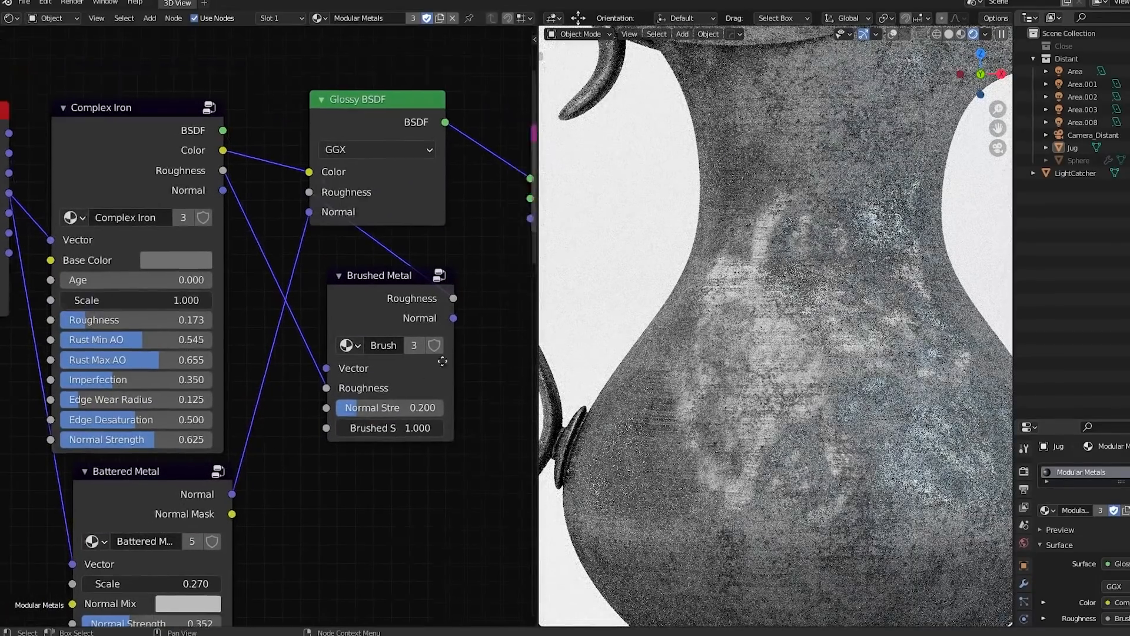
pyautogui.moveTo(416, 378)
pyautogui.mouseDown()
pyautogui.moveTo(443, 298)
pyautogui.moveTo(281, 270)
pyautogui.mouseUp()
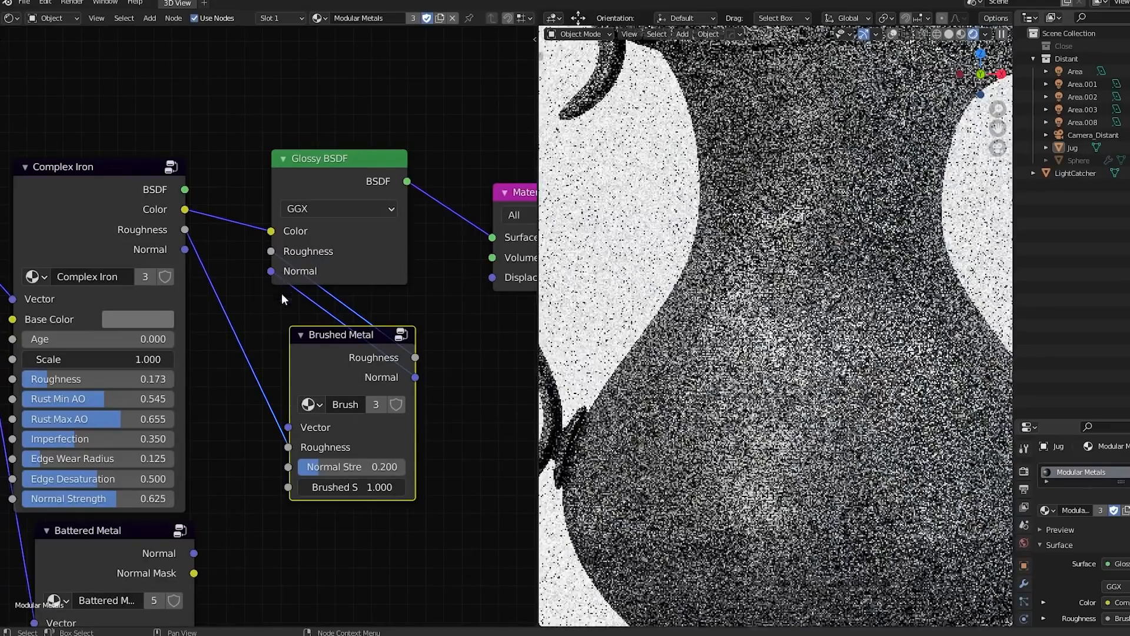
pyautogui.moveTo(324, 471)
pyautogui.mouseDown()
pyautogui.moveTo(363, 471)
pyautogui.moveTo(326, 471)
pyautogui.moveTo(345, 487)
pyautogui.mouseUp()
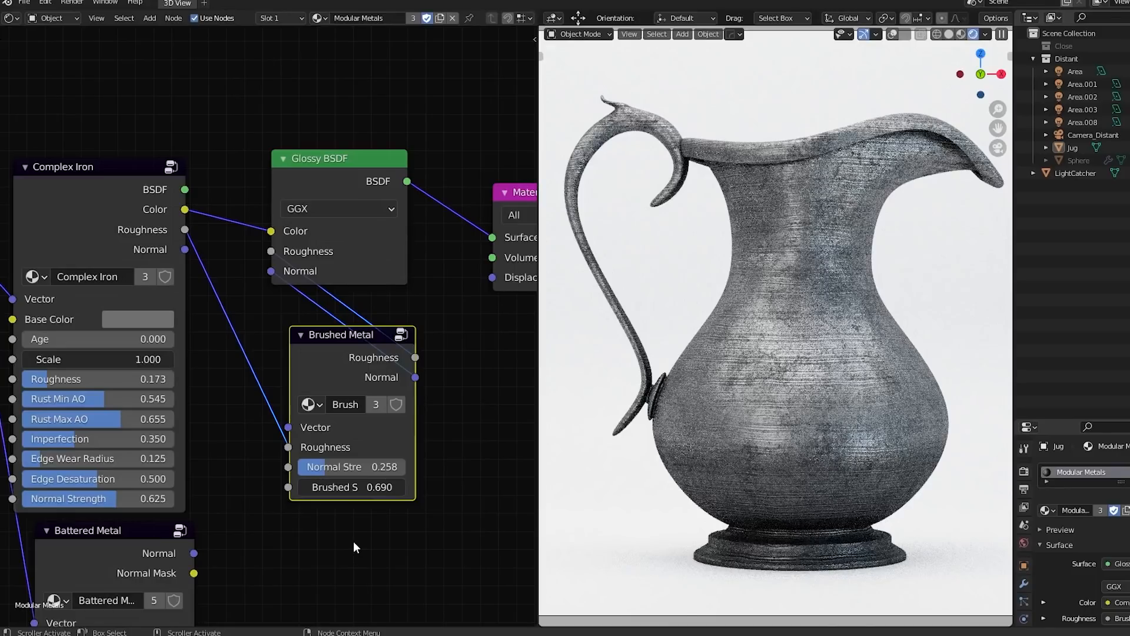
# Step: Set Complex Iron's Age to 0.550, Scale to 0.540, Roughness to 0, Imperfection to 1, Edge Wear Radius to 0.652 and Edge Desaturation to 1
pyautogui.moveTo(353, 542); pyautogui.dragTo(413, 553, button='middle')
pyautogui.moveTo(147, 352); pyautogui.dragTo(229, 350)
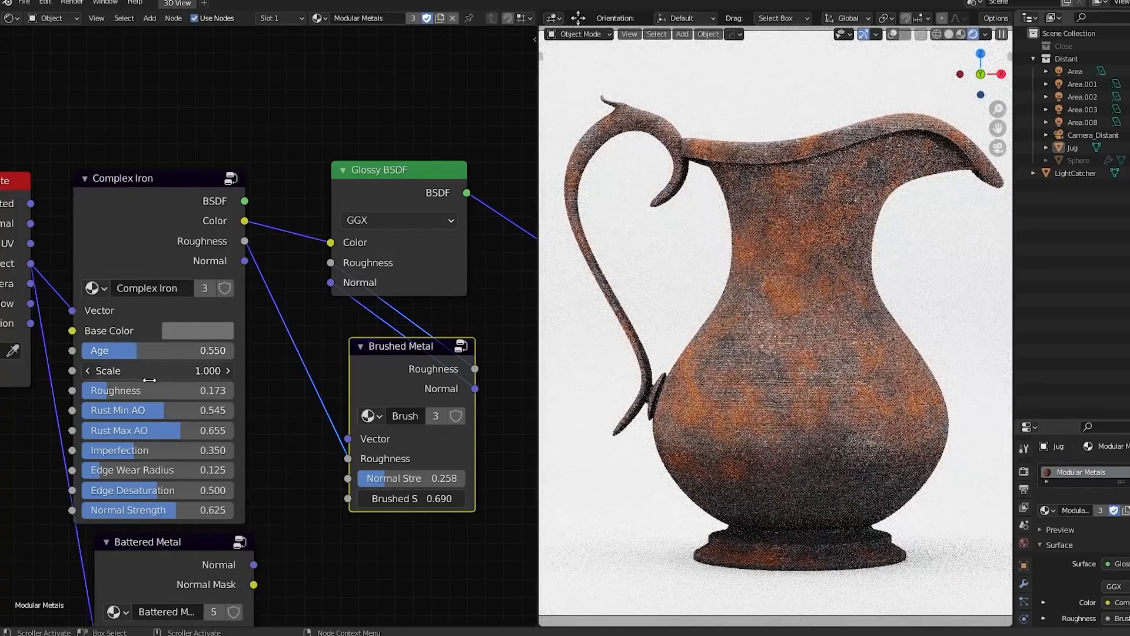
pyautogui.moveTo(167, 391); pyautogui.dragTo(88, 392)
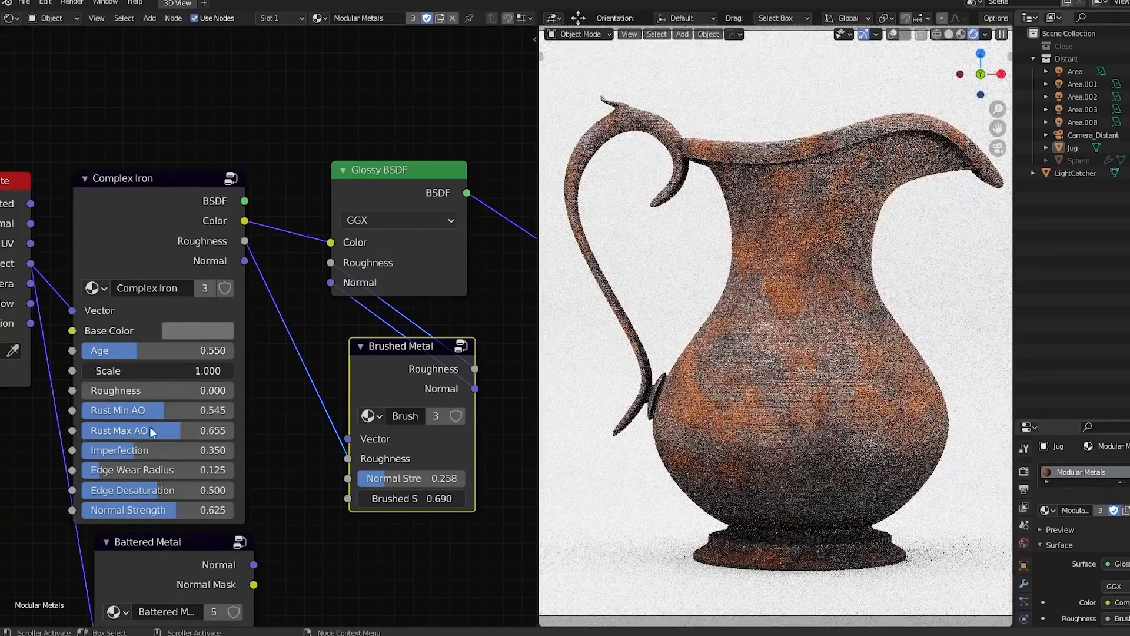
pyautogui.moveTo(134, 490); pyautogui.dragTo(234, 491)
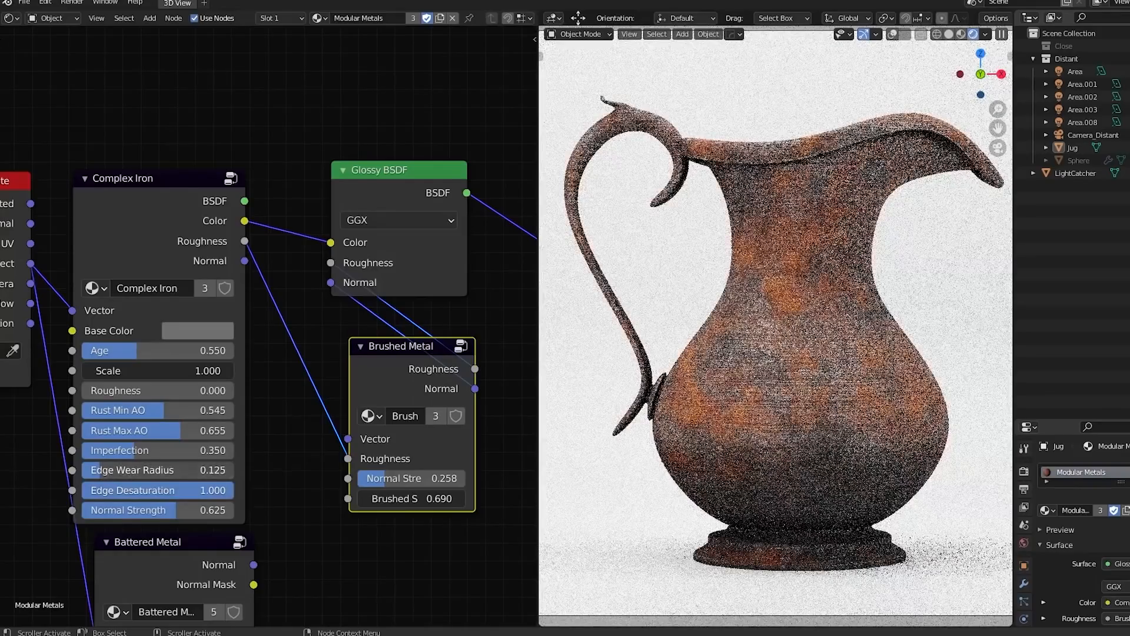
pyautogui.moveTo(122, 472); pyautogui.dragTo(202, 472)
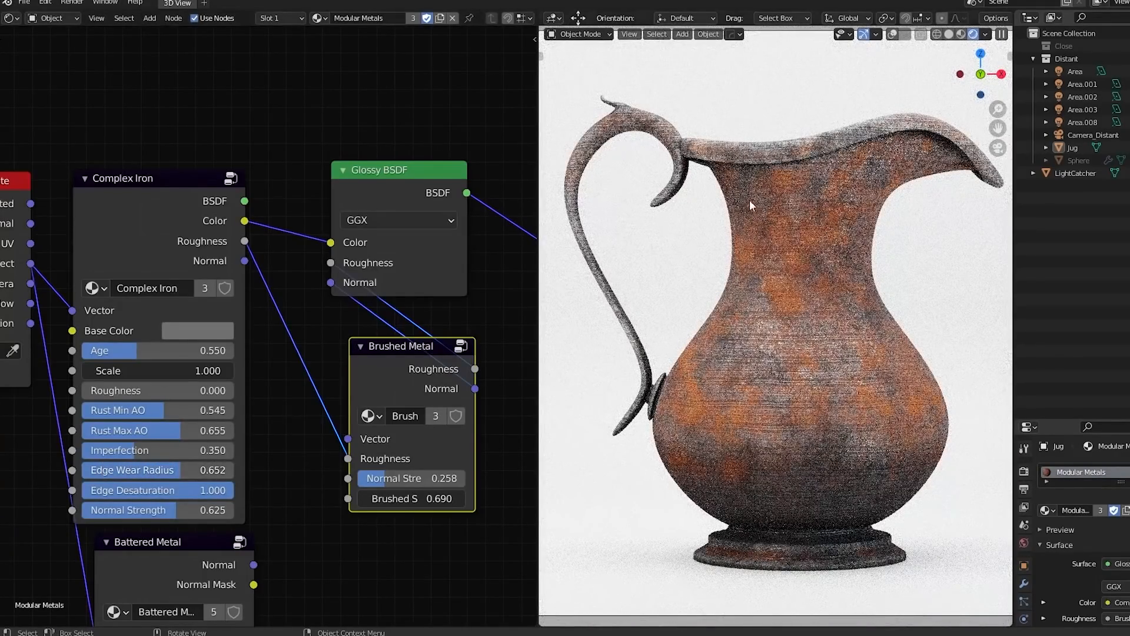
pyautogui.moveTo(142, 370); pyautogui.dragTo(92, 371)
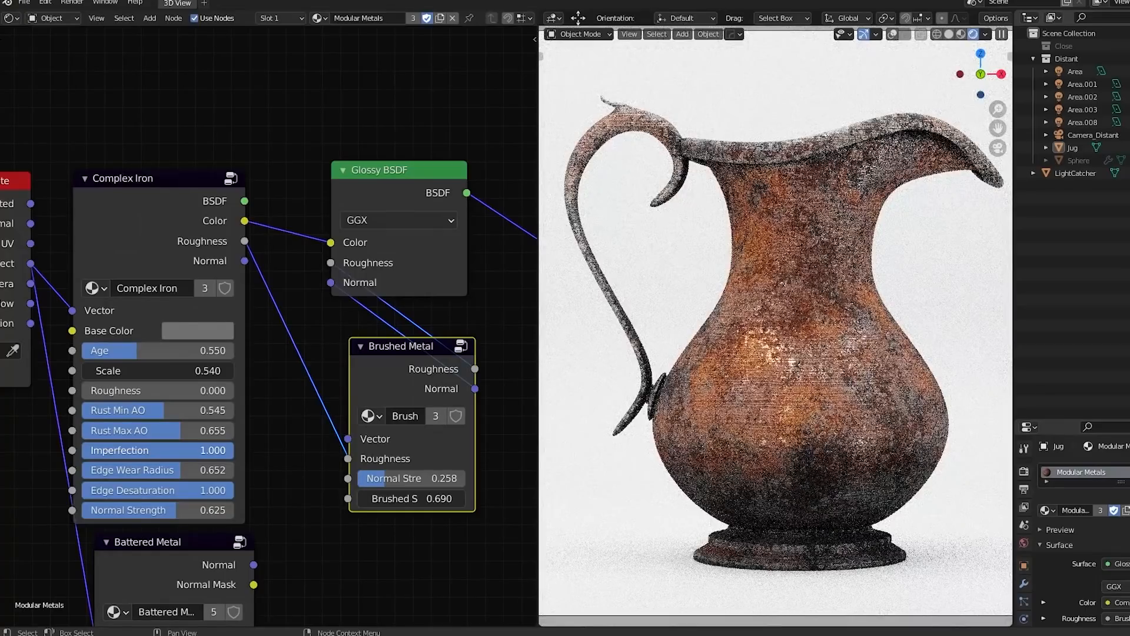
# Step: Set Complex Iron's Base Color to a lighter grey with an HSV value of 0.611
pyautogui.click(198, 331)
pyautogui.click(321, 105)
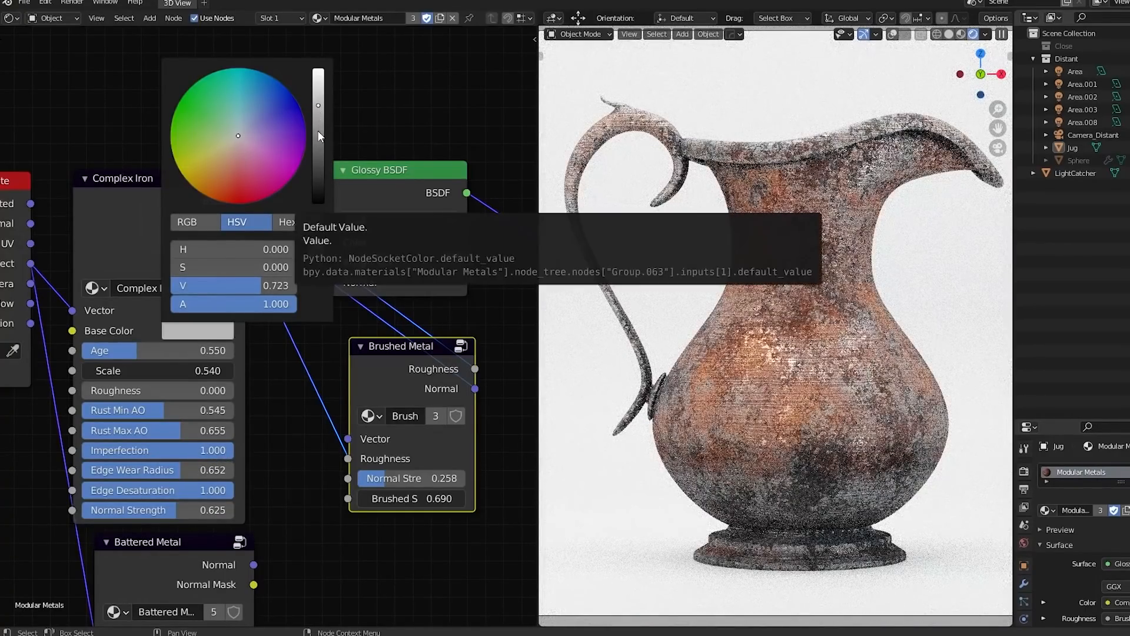
pyautogui.click(318, 121)
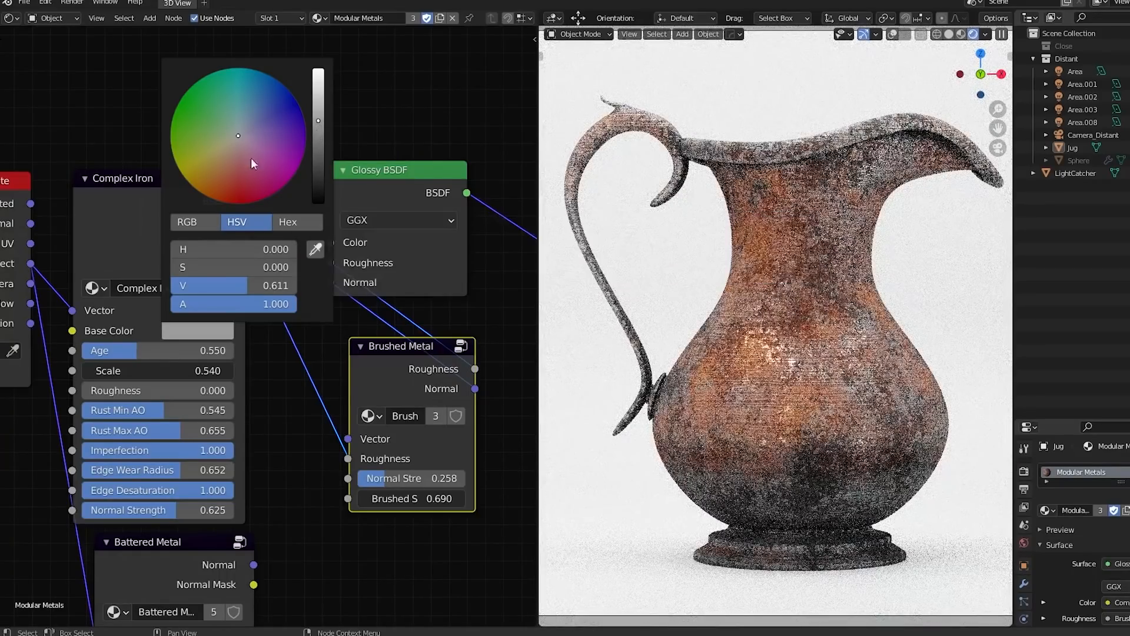
# Step: Delete the Complex Iron, Battered Metal and Brushed Metal nodes, keeping Texture Coordinate and Glossy BSDF
pyautogui.scroll(-3, 344, 520)
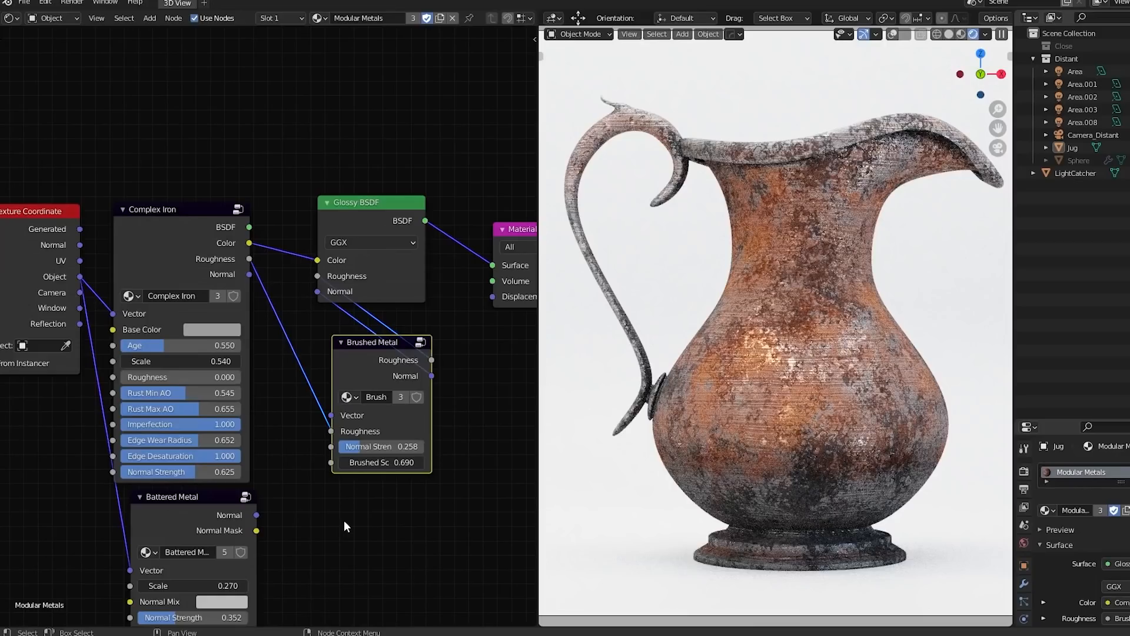
pyautogui.scroll(-2, 344, 520)
pyautogui.moveTo(375, 454); pyautogui.dragTo(199, 348)
pyautogui.press('x')
pyautogui.hotkey('ctrl', 'z')
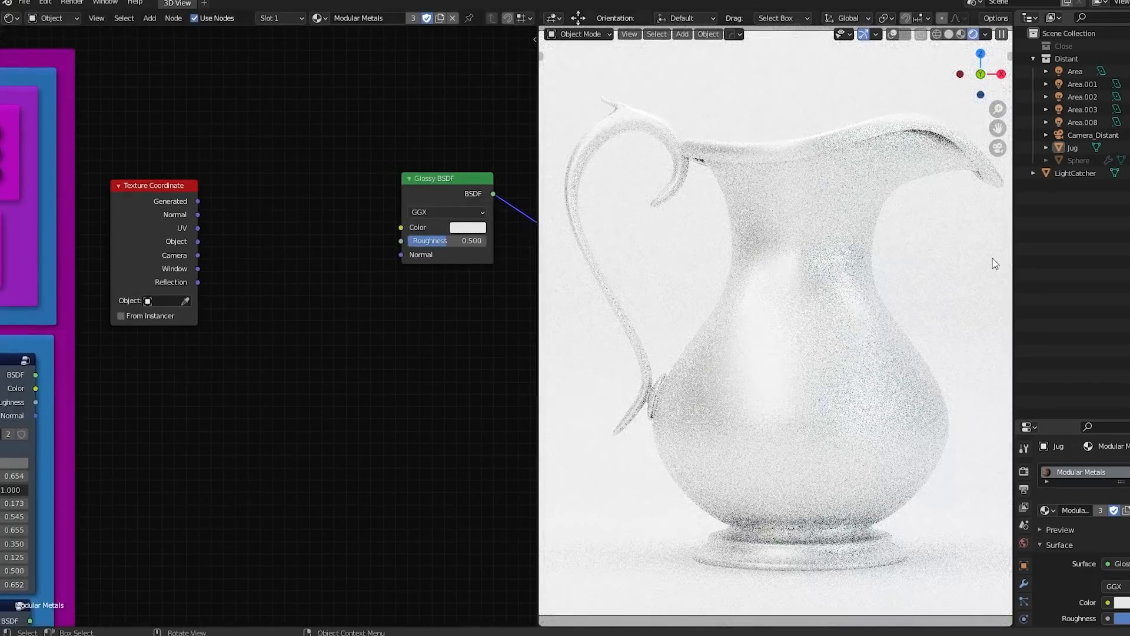
# Step: Hide the Jug, show the Sphere in its place and select the Sphere
pyautogui.click(1129, 160)
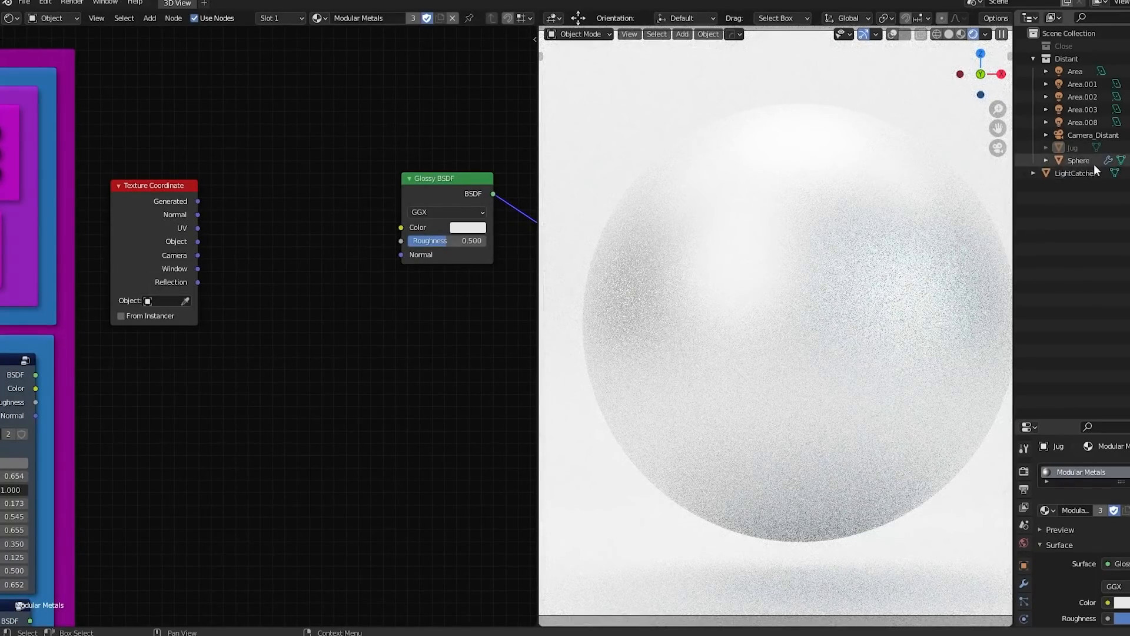
pyautogui.click(1094, 165)
pyautogui.scroll(-1, 756, 246)
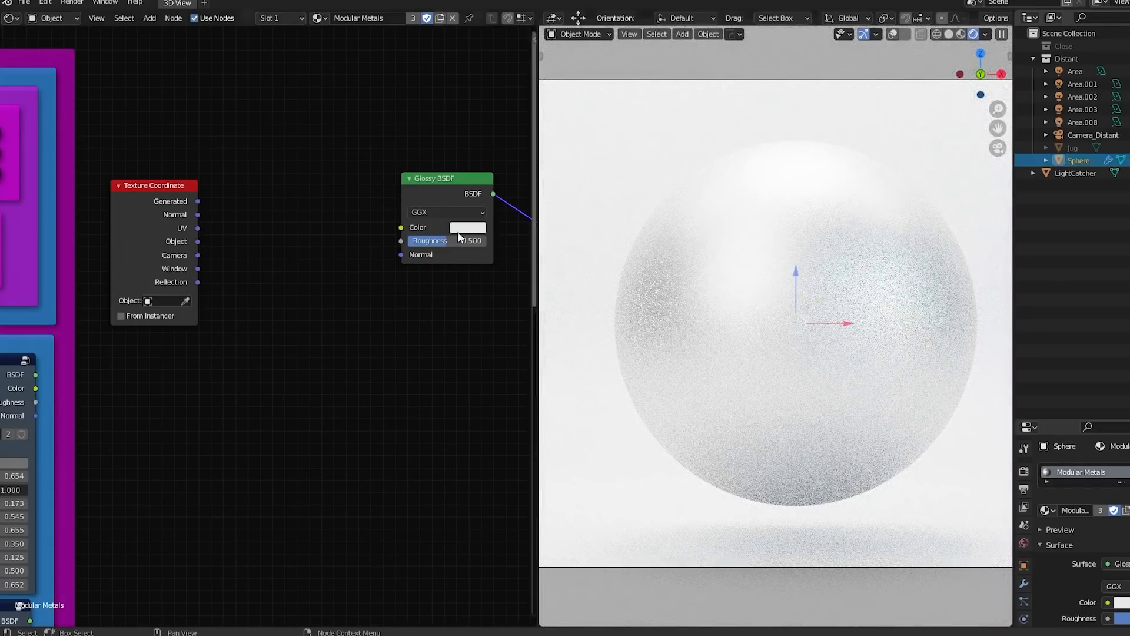
# Step: Move Glossy BSDF and Material Output together closer to the Texture Coordinate node
pyautogui.moveTo(458, 231); pyautogui.dragTo(278, 244, button='middle')
pyautogui.moveTo(386, 315); pyautogui.dragTo(196, 157)
pyautogui.moveTo(248, 209); pyautogui.dragTo(182, 244)
pyautogui.click(105, 372)
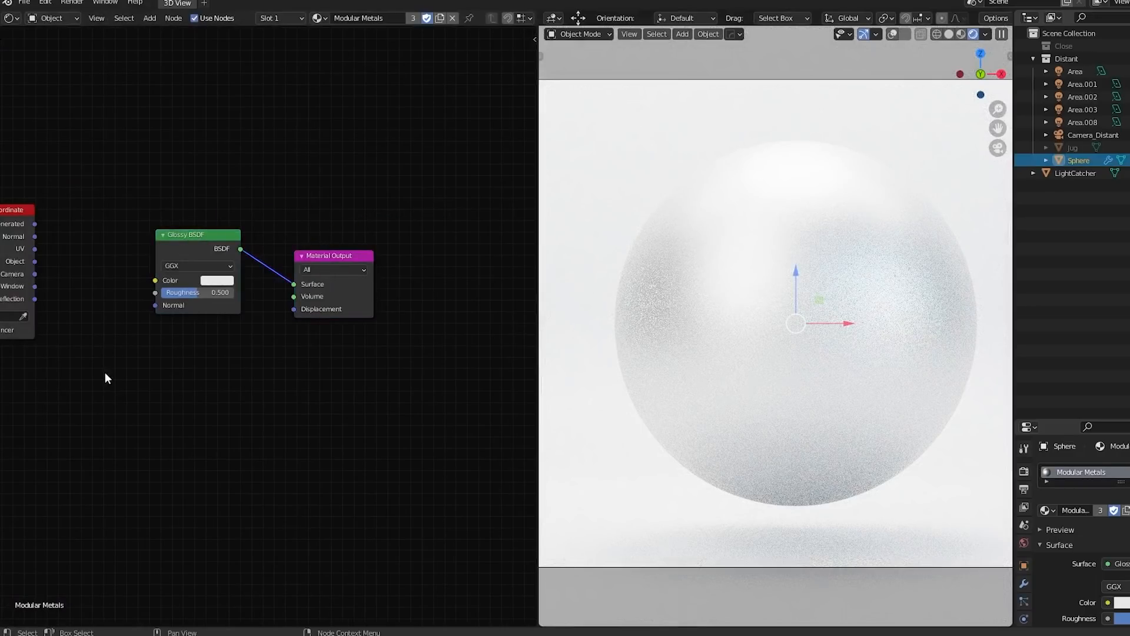
# Step: Copy the Foil node from the Metal 'Building' Nodes frame beside Texture Coordinate and connect its Normal to Glossy BSDF's Normal
pyautogui.moveTo(105, 372); pyautogui.dragTo(77, 412, button='middle')
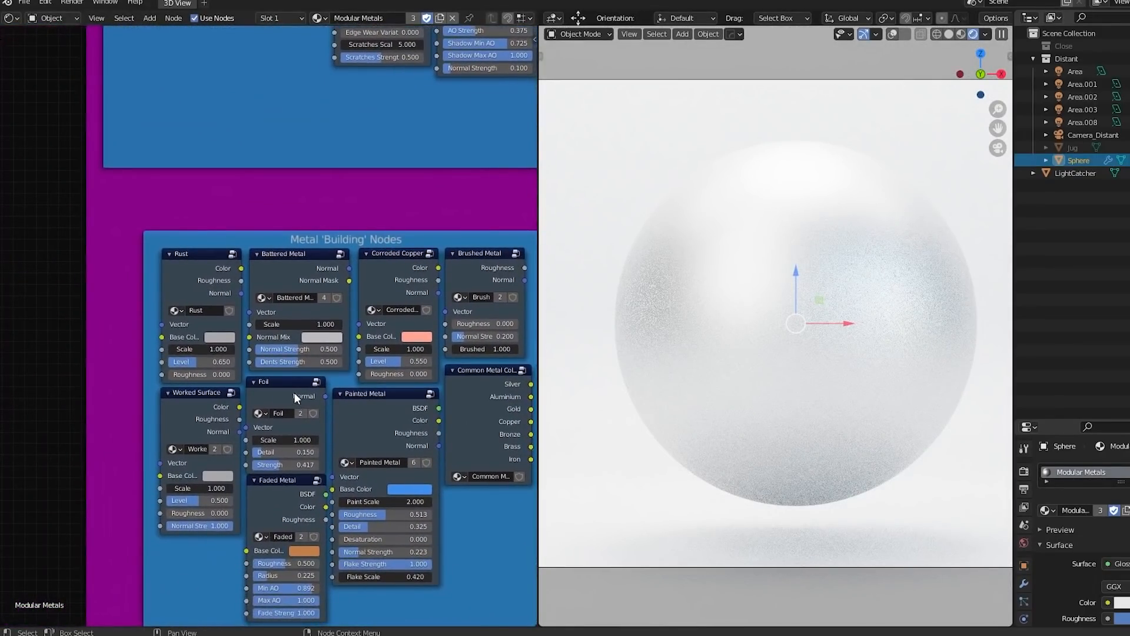
pyautogui.hotkey('ctrl', 'c')
pyautogui.moveTo(372, 326); pyautogui.dragTo(24, 377, button='middle')
pyautogui.scroll(2, 278, 241)
pyautogui.hotkey('ctrl', 'v')
pyautogui.moveTo(334, 262); pyautogui.dragTo(417, 308)
pyautogui.scroll(2, 337, 352)
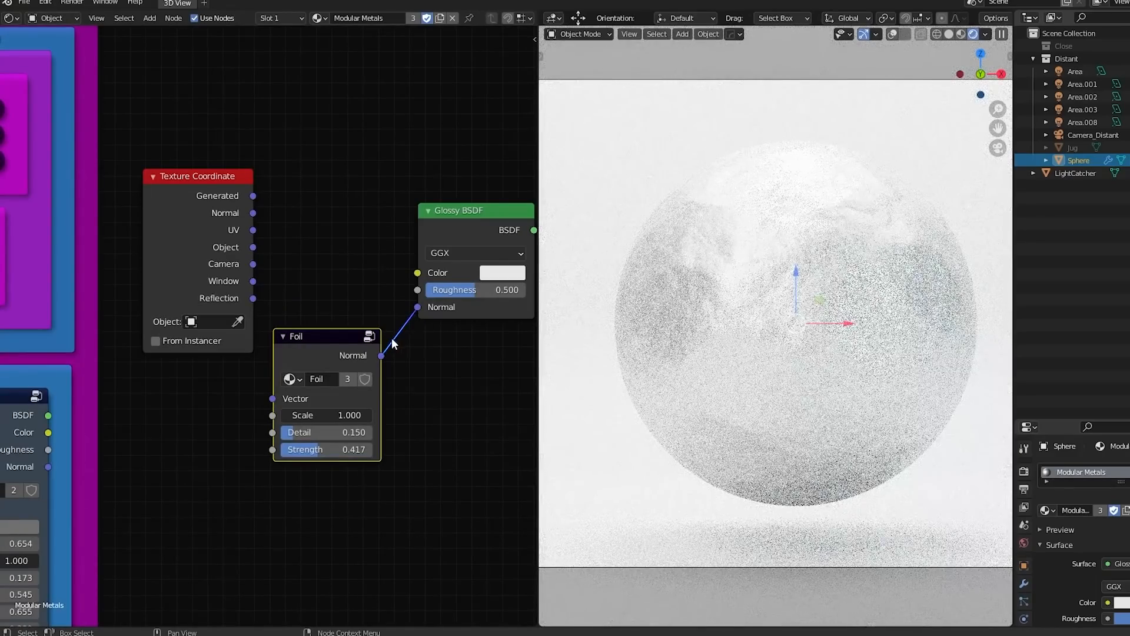
# Step: Copy the Common Metal Colors node from the Metal 'Building' Nodes frame and place the copy below Foil
pyautogui.scroll(-3, 267, 326)
pyautogui.moveTo(262, 474)
pyautogui.mouseDown(button='middle')
pyautogui.moveTo(353, 222)
pyautogui.moveTo(262, 203)
pyautogui.moveTo(269, 348)
pyautogui.mouseUp(button='middle')
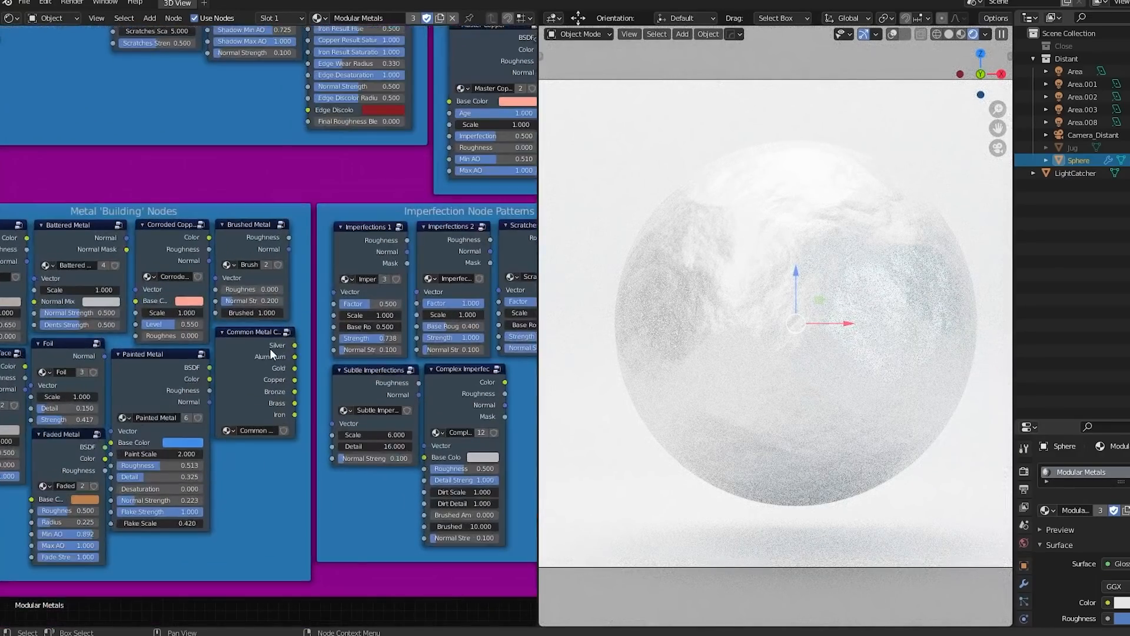
pyautogui.scroll(4, 250, 359)
pyautogui.click(236, 346)
pyautogui.scroll(-6, 236, 369)
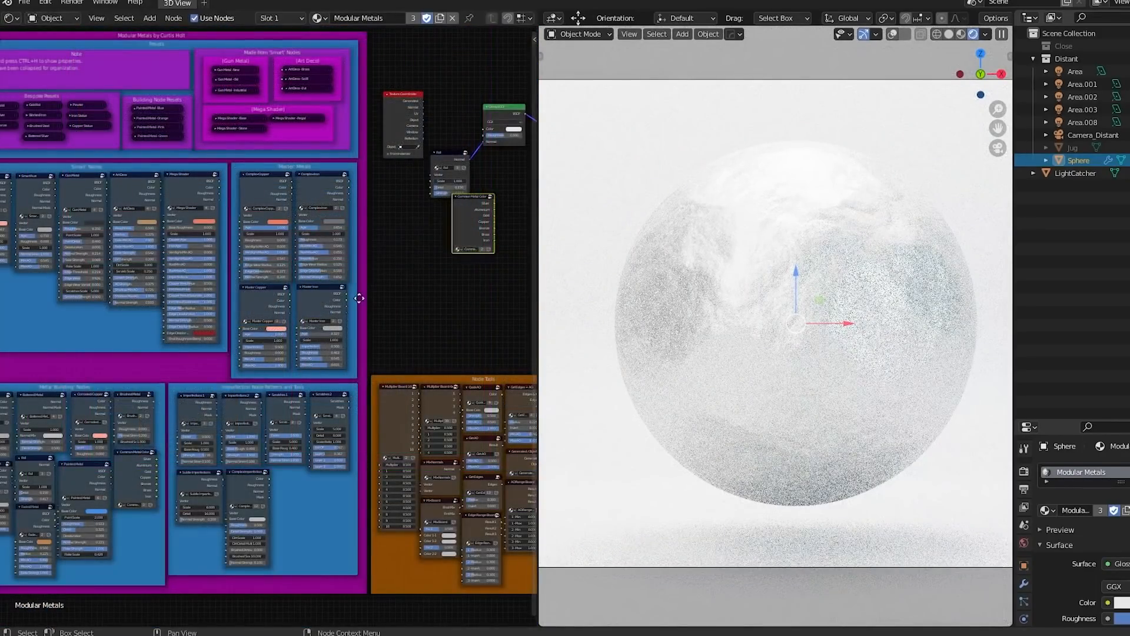
# Step: Arrange Common Metal Colors above Foil beside Glossy BSDF, and connect its Gold output to Glossy BSDF's Color
pyautogui.scroll(3, 359, 298)
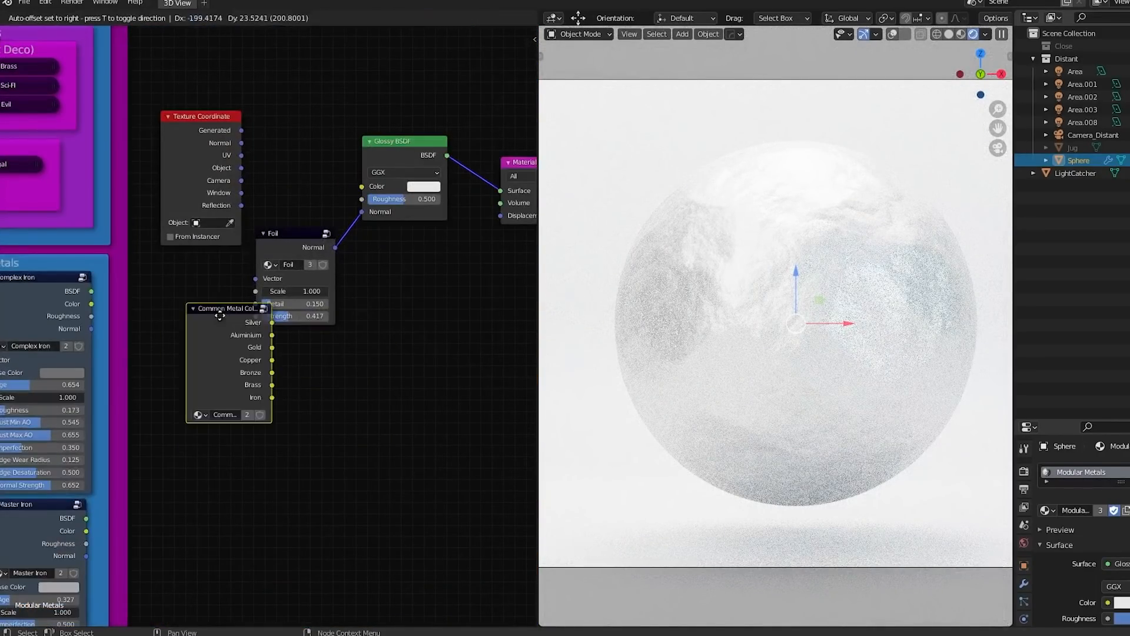
pyautogui.click(371, 117)
pyautogui.moveTo(388, 143); pyautogui.dragTo(298, 227, button='middle')
pyautogui.scroll(2, 298, 227)
pyautogui.moveTo(298, 227); pyautogui.dragTo(336, 228)
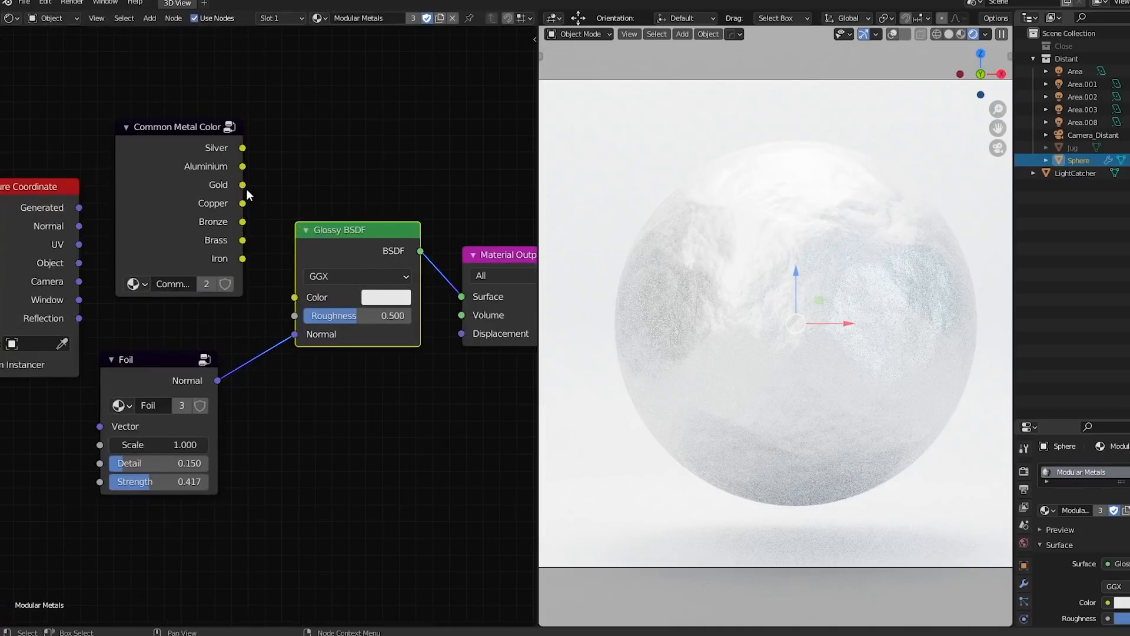
pyautogui.moveTo(242, 184); pyautogui.dragTo(295, 297)
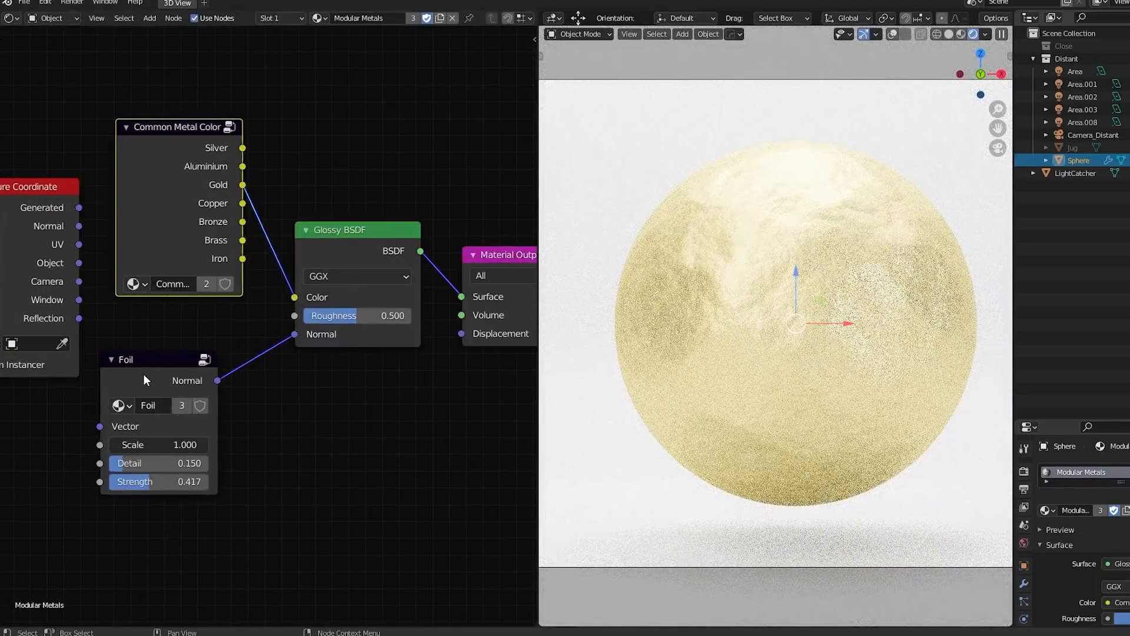
pyautogui.moveTo(143, 373); pyautogui.dragTo(159, 366)
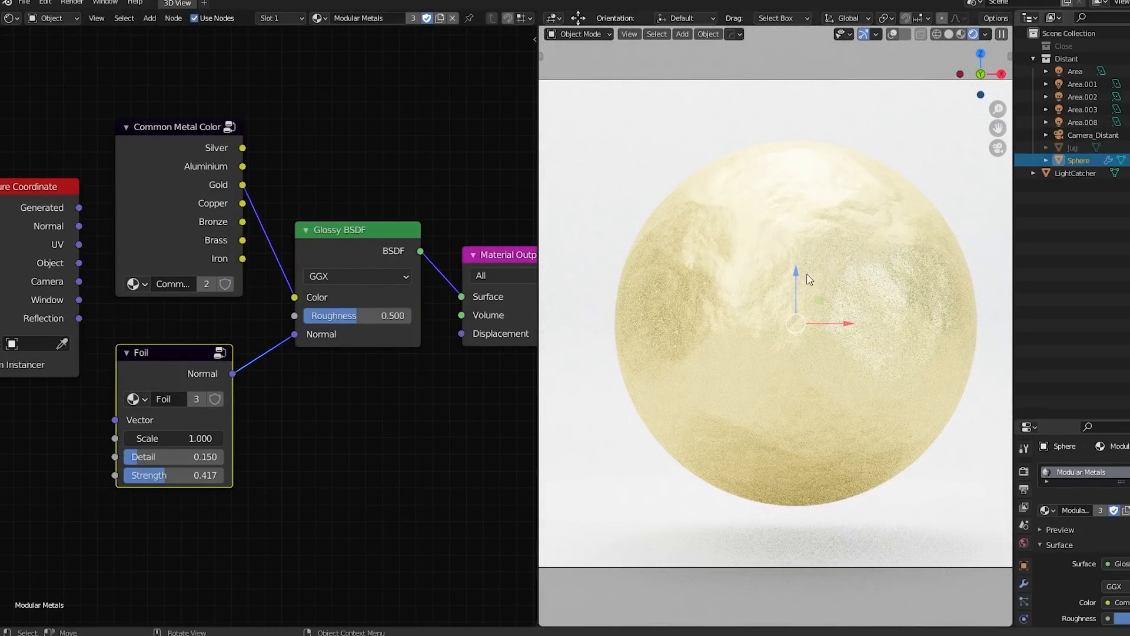
# Step: Use Holt Tools lighting in Multiplicative mode on Light Objects to multiply the light intensities by 0.50
pyautogui.press('n')
pyautogui.click(1006, 213)
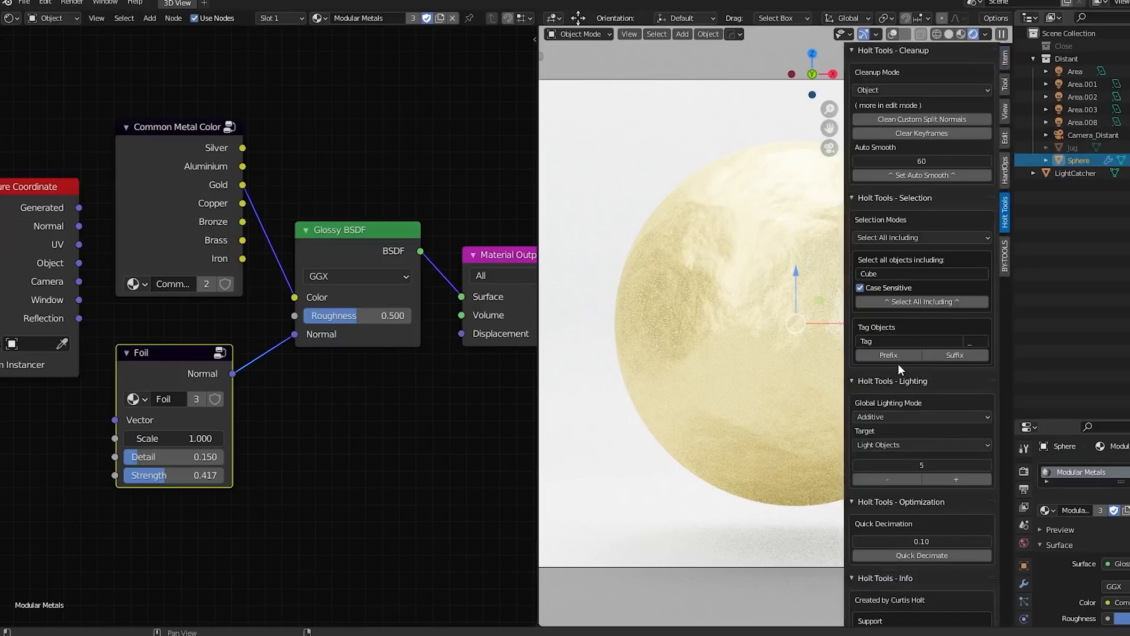
pyautogui.click(910, 417)
pyautogui.click(896, 446)
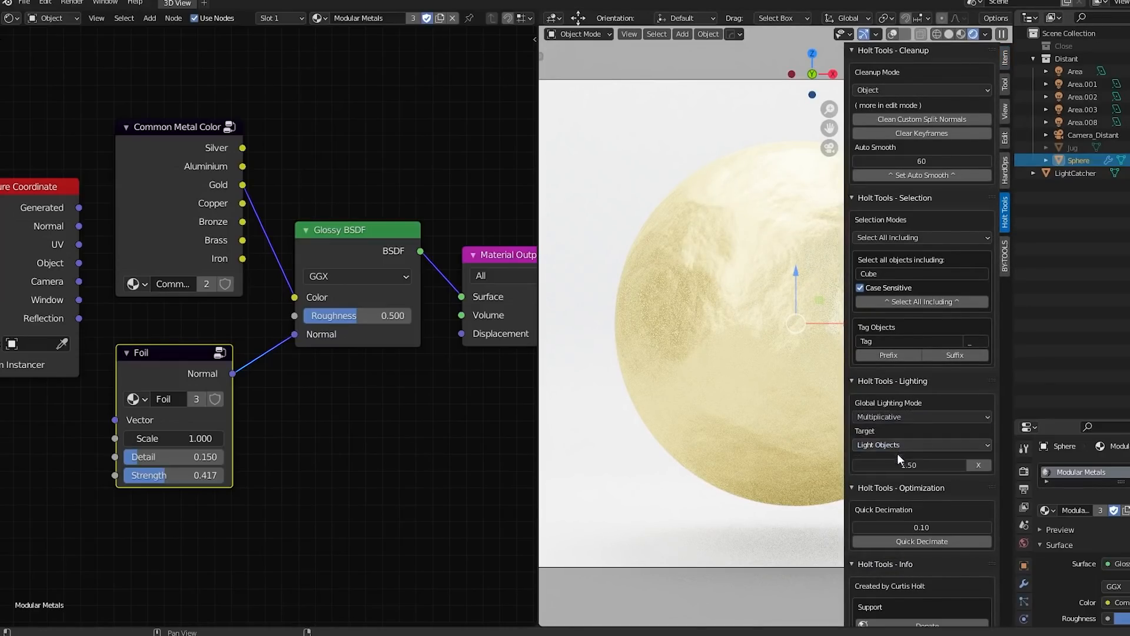
pyautogui.click(922, 465)
pyautogui.write('.5')
pyautogui.press('Return')
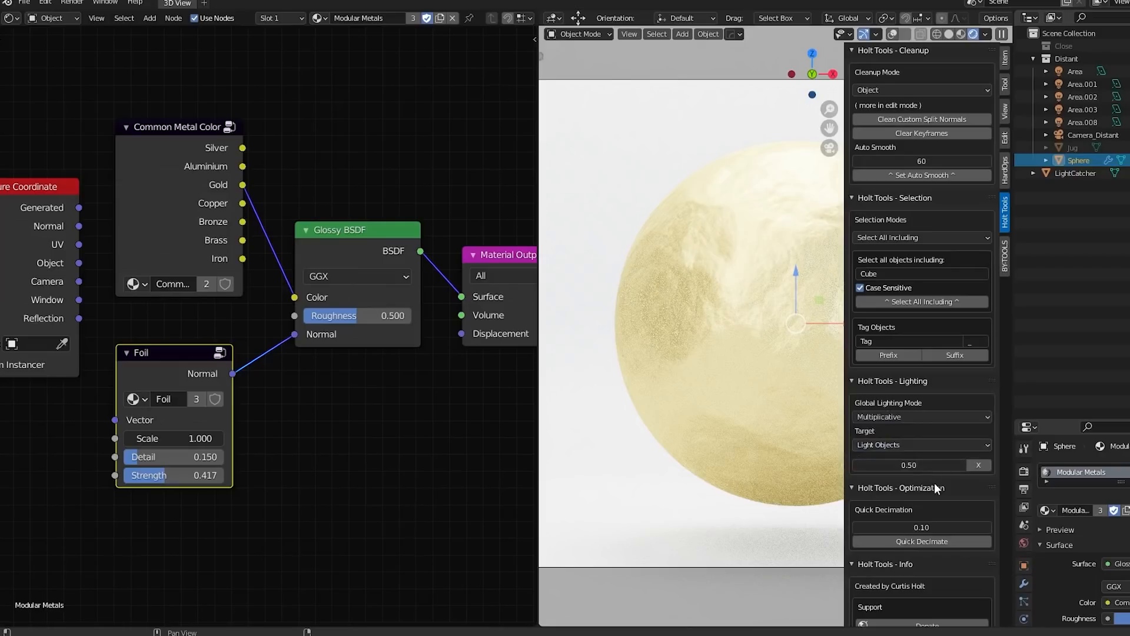
pyautogui.click(978, 465)
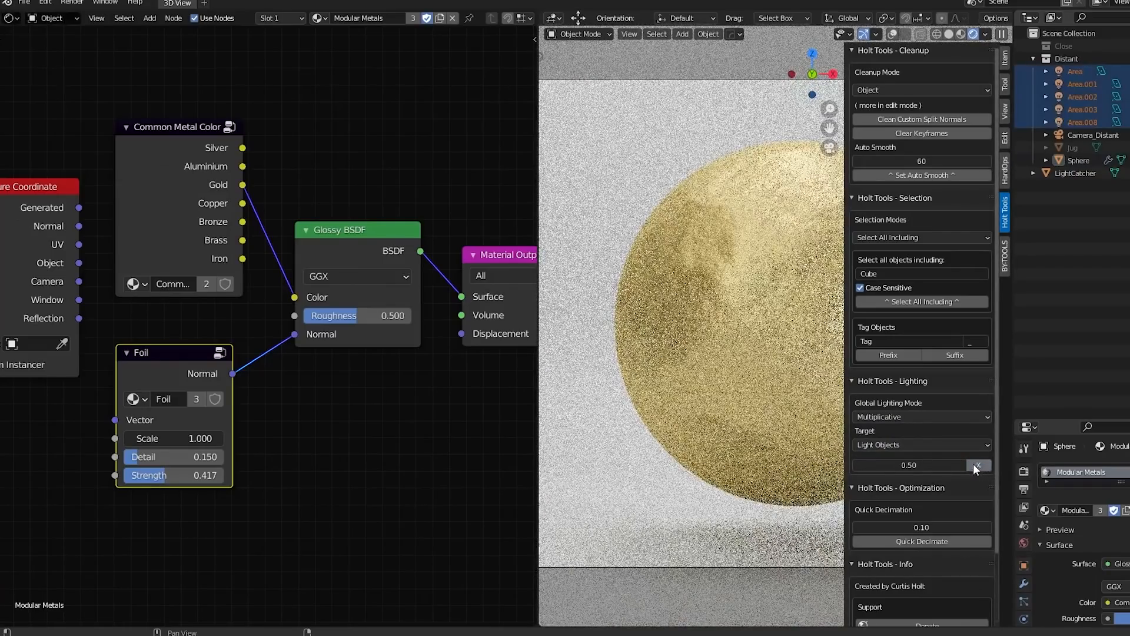
# Step: Multiply the Light Objects' intensities by 1.20 with Holt Tools and hide the viewport sidebar
pyautogui.click(931, 465)
pyautogui.write('1.2')
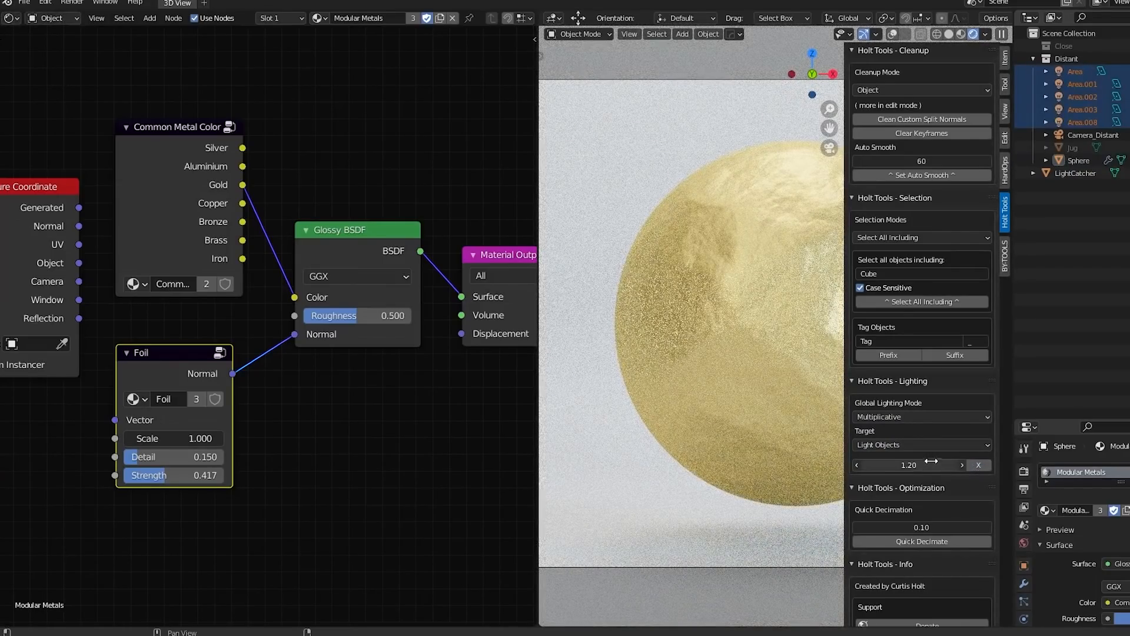
pyautogui.press('Return')
pyautogui.click(976, 465)
pyautogui.press('n')
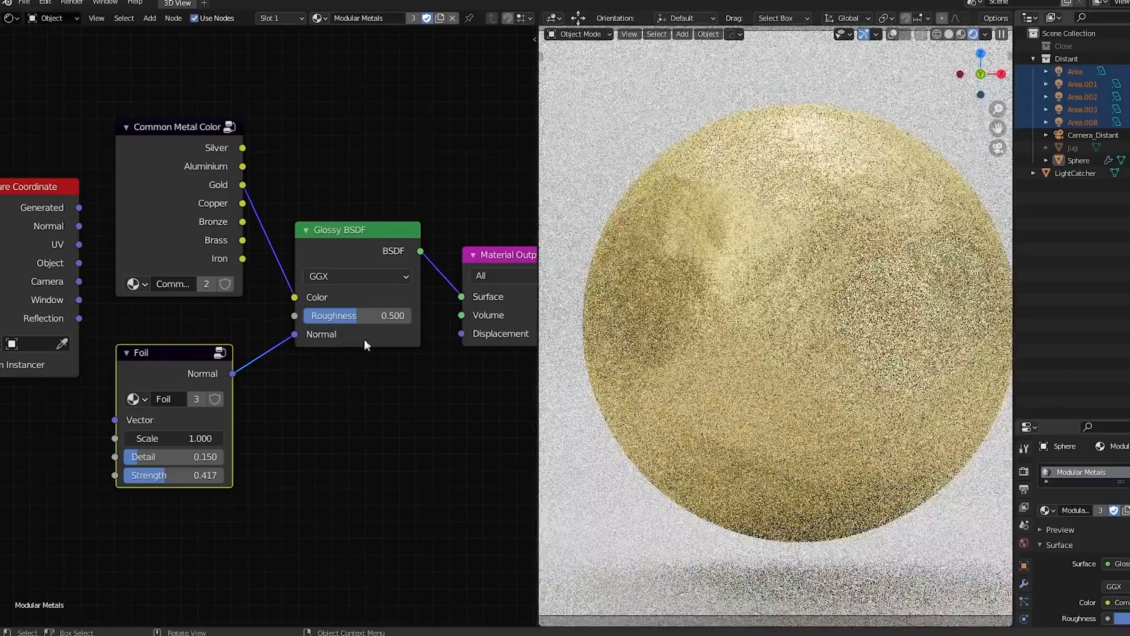
# Step: Set Glossy BSDF Roughness to 0.208 and feed Object coordinates into Foil's Vector with Scale 1.010, Detail 0.225 and Strength 0.358
pyautogui.moveTo(353, 316); pyautogui.dragTo(326, 316)
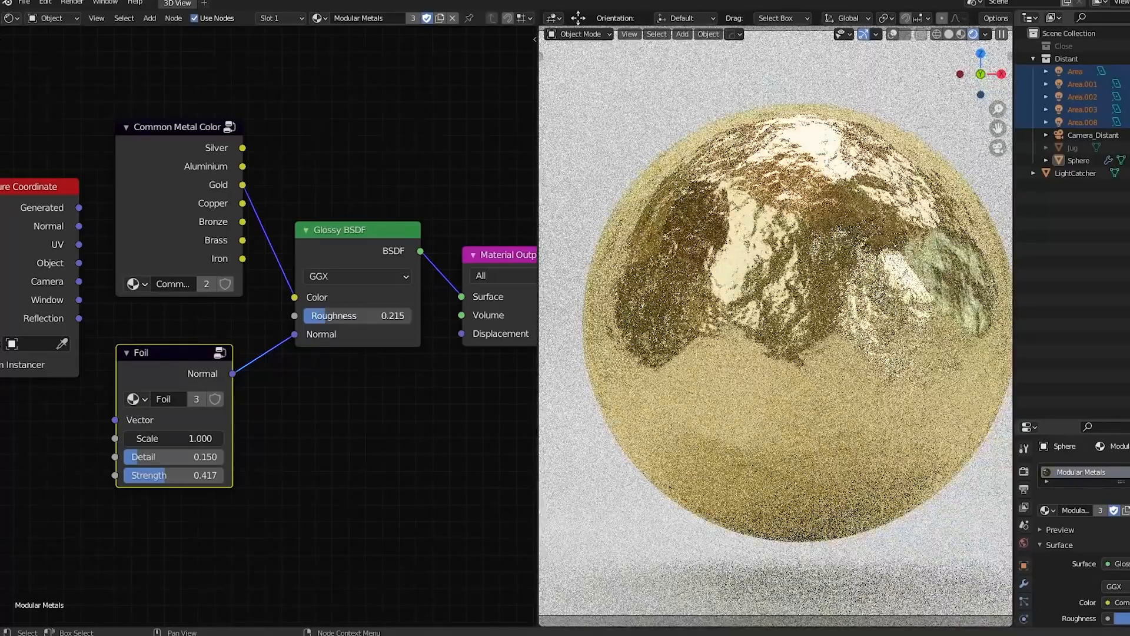
pyautogui.moveTo(326, 316); pyautogui.dragTo(350, 282, button='middle')
pyautogui.moveTo(195, 405); pyautogui.dragTo(236, 405)
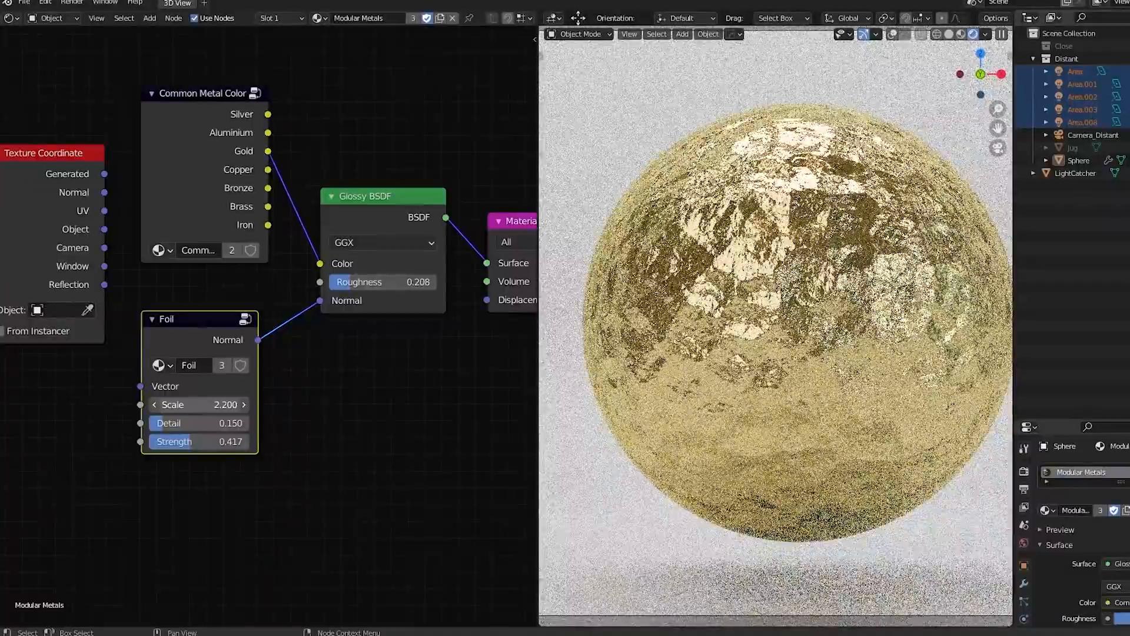
pyautogui.click(109, 241)
pyautogui.moveTo(105, 230); pyautogui.dragTo(177, 405)
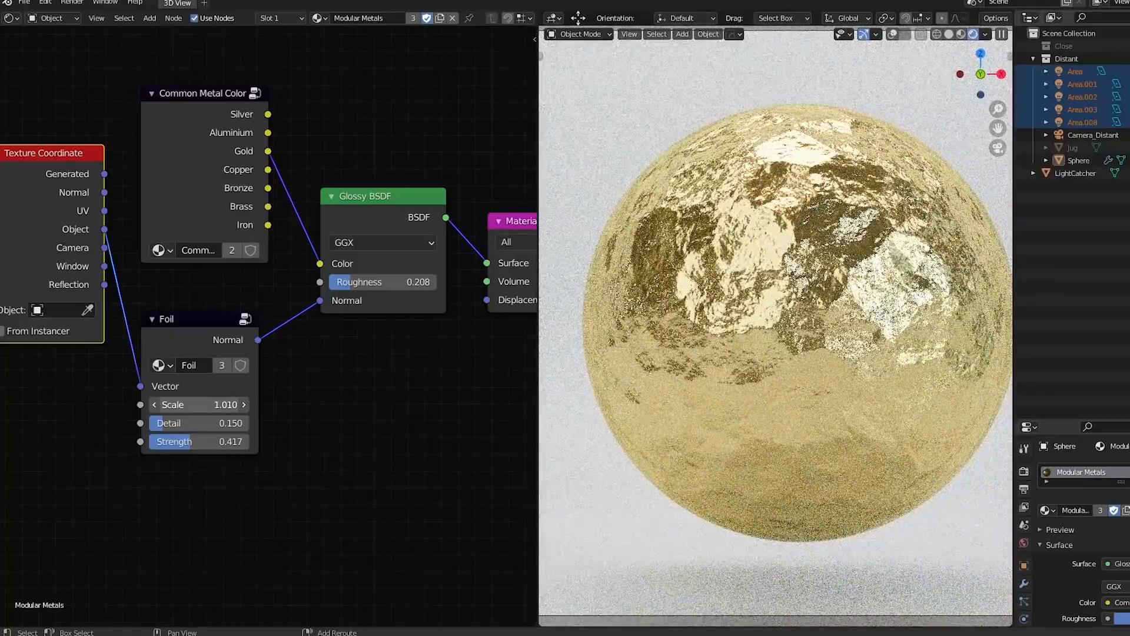
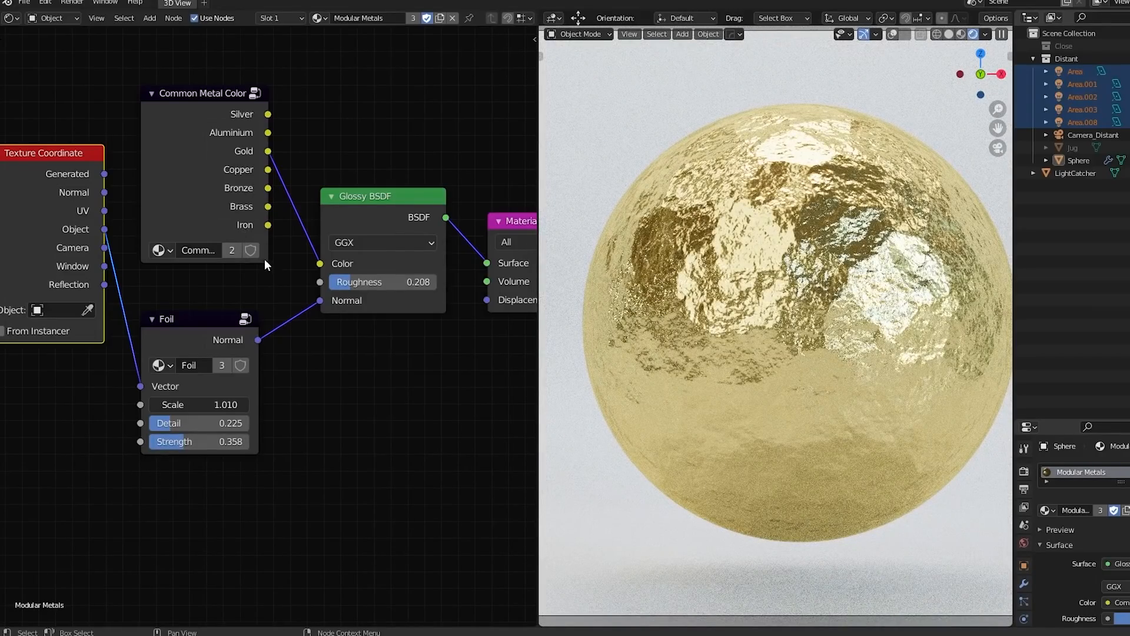
# Step: Replace Gold with other Common Metal Colors outputs on Glossy BSDF's Color, trying Brass, Iron and a copper tone
pyautogui.moveTo(268, 170); pyautogui.dragTo(320, 263)
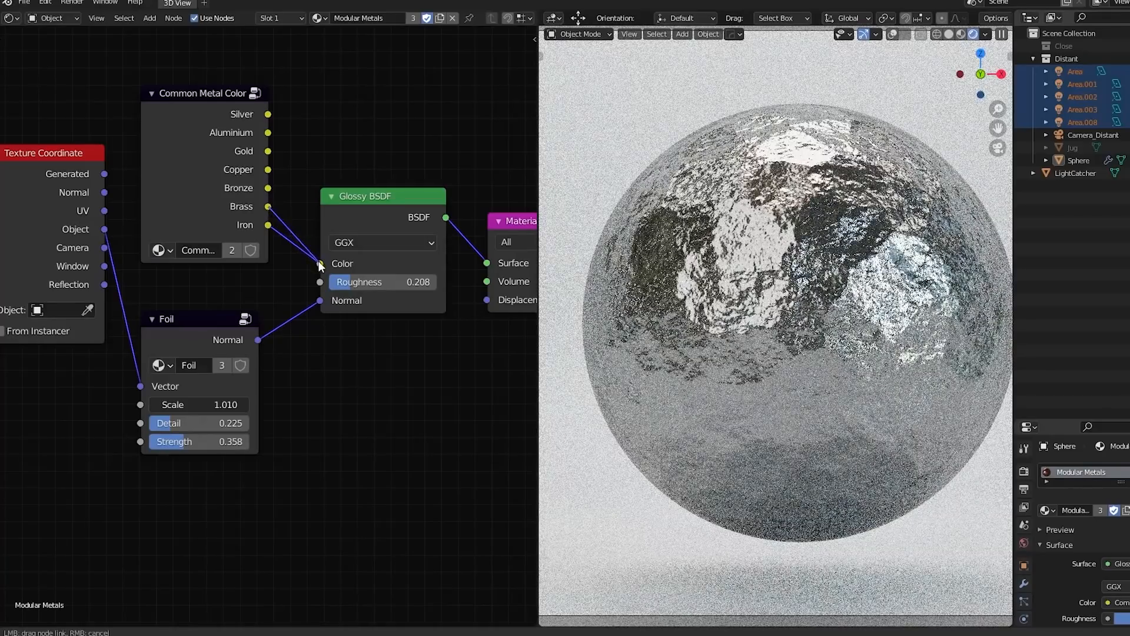
pyautogui.moveTo(320, 265); pyautogui.dragTo(320, 263)
pyautogui.moveTo(268, 188); pyautogui.dragTo(322, 263)
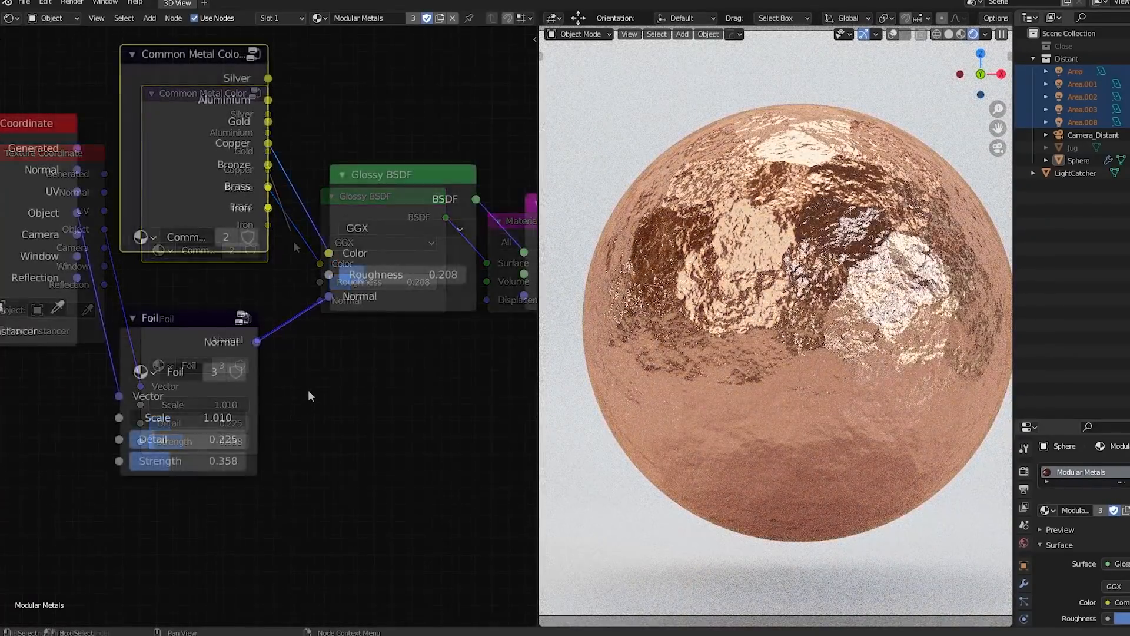
# Step: Delete the Foil and Common Metal Colors copies and move Glossy BSDF above Material Output
pyautogui.keyDown('ctrl'); pyautogui.moveTo(308, 390); pyautogui.dragTo(301, 452, button='middle'); pyautogui.keyUp('ctrl')
pyautogui.moveTo(299, 454); pyautogui.dragTo(210, 258)
pyautogui.moveTo(211, 258); pyautogui.dragTo(210, 256)
pyautogui.press('x')
pyautogui.moveTo(353, 261); pyautogui.dragTo(481, 163)
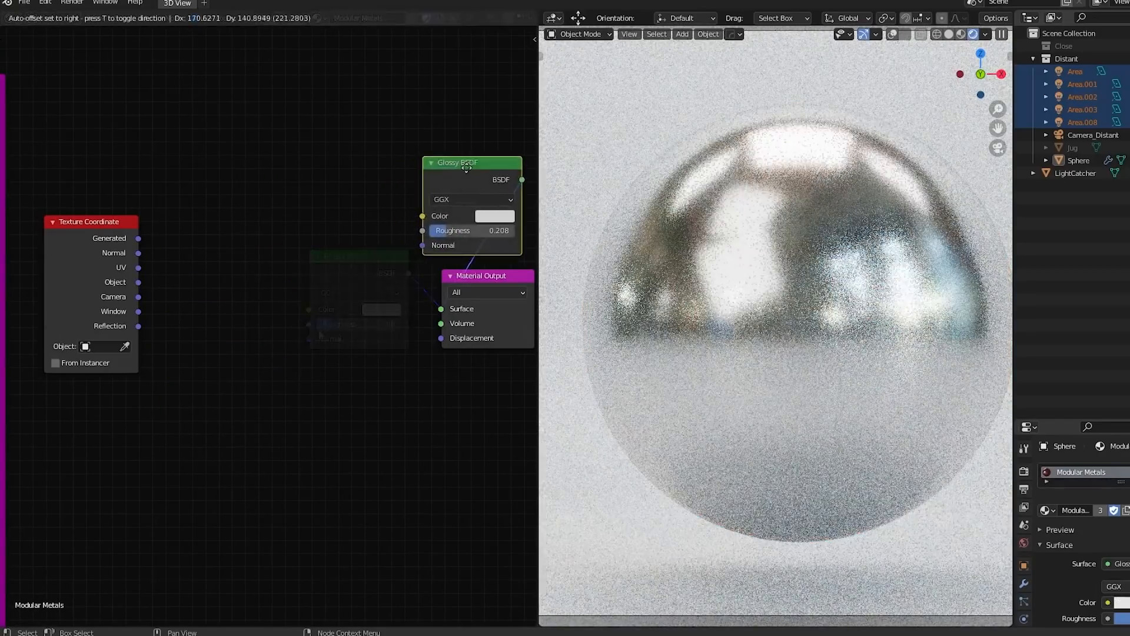
# Step: Maximize the node editor and examine the Bespoke, Building Node and 'Smart' Nodes groups in the Presets frame
pyautogui.scroll(-2, 244, 352)
pyautogui.moveTo(132, 369); pyautogui.dragTo(353, 384, button='middle')
pyautogui.moveTo(242, 370); pyautogui.dragTo(407, 429, button='middle')
pyautogui.scroll(2, 408, 428)
pyautogui.moveTo(168, 399); pyautogui.dragTo(434, 376, button='middle')
pyautogui.scroll(1, 277, 360)
pyautogui.hotkey('ctrl', 'space')
pyautogui.scroll(1, 407, 352)
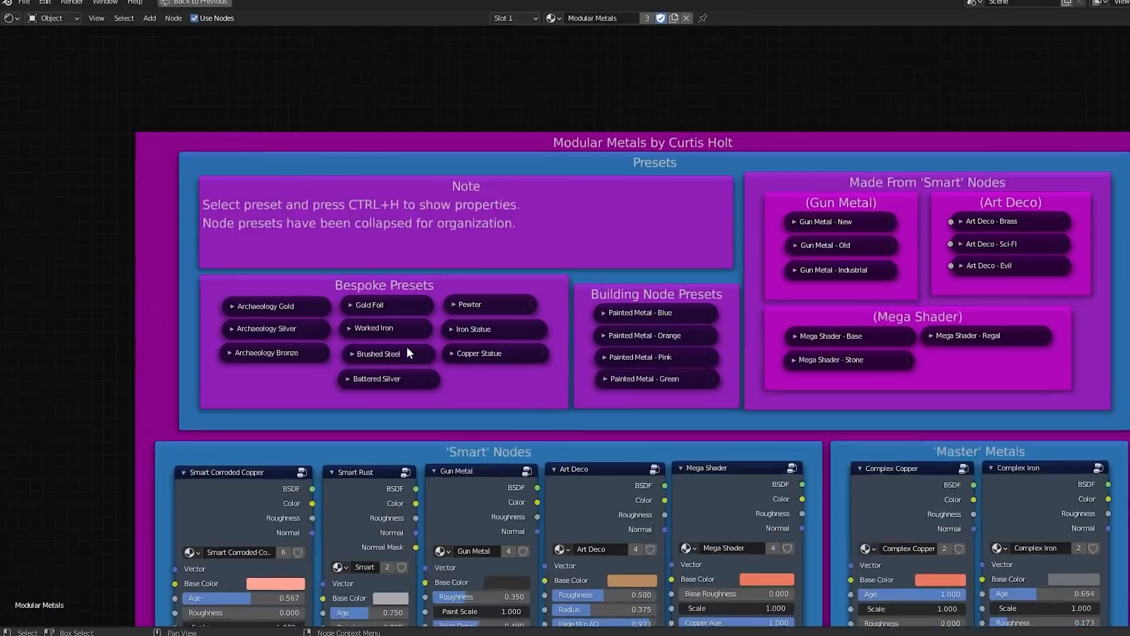
pyautogui.scroll(1, 408, 349)
pyautogui.moveTo(508, 403); pyautogui.dragTo(433, 410, button='middle')
pyautogui.scroll(1, 339, 398)
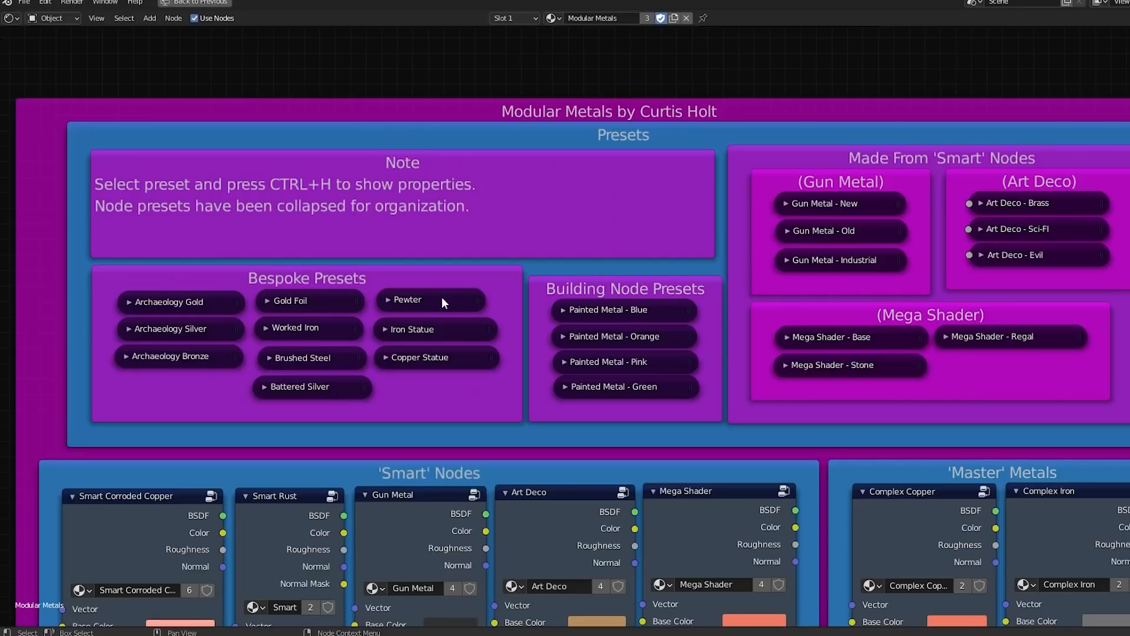
pyautogui.moveTo(447, 382); pyautogui.dragTo(351, 382, button='middle')
pyautogui.moveTo(473, 348); pyautogui.dragTo(316, 376, button='middle')
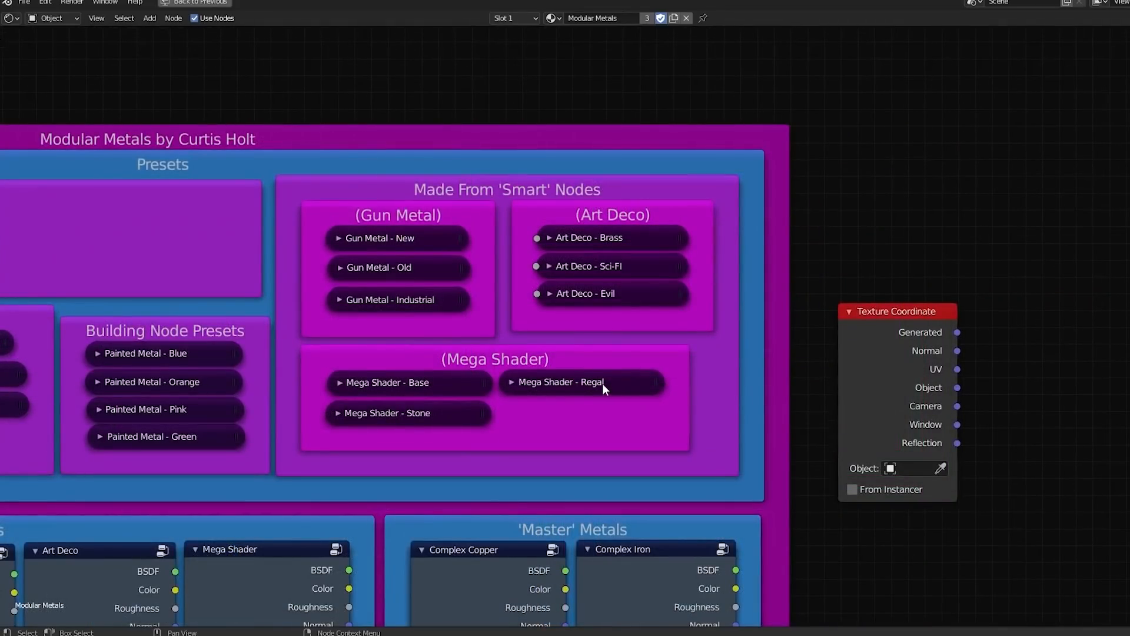
pyautogui.moveTo(593, 379); pyautogui.dragTo(496, 372, button='middle')
pyautogui.scroll(-1, 386, 265)
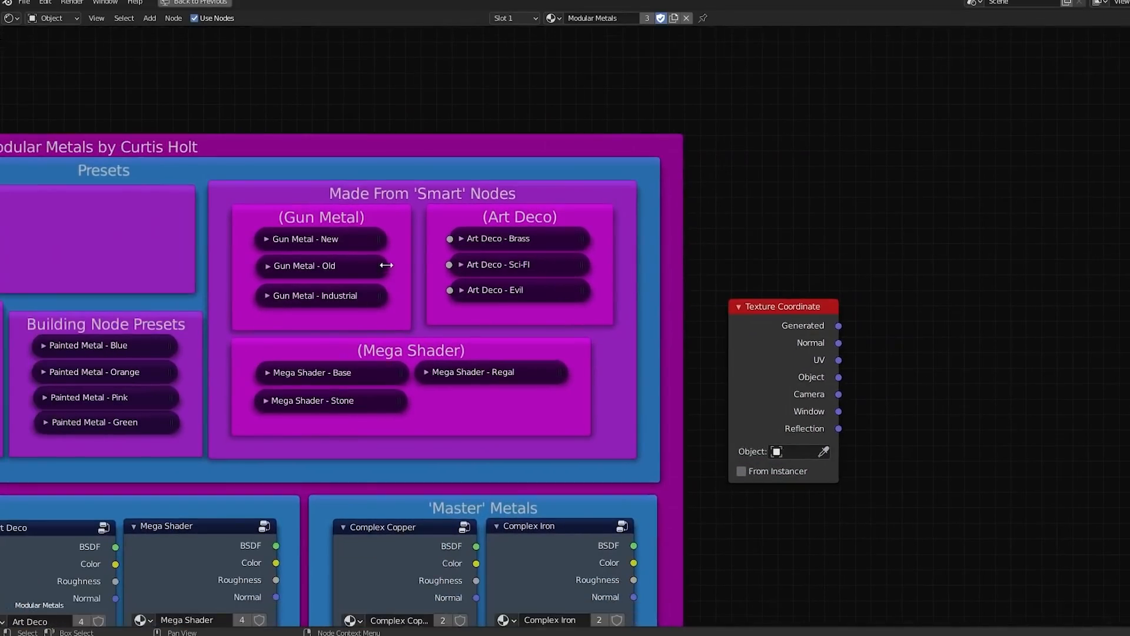
# Step: Duplicate the Gun Metal - New and Gun Metal - Old presets and place the copies between Texture Coordinate and Glossy BSDF
pyautogui.click(345, 245)
pyautogui.keyDown('shift'); pyautogui.click(344, 265); pyautogui.keyUp('shift')
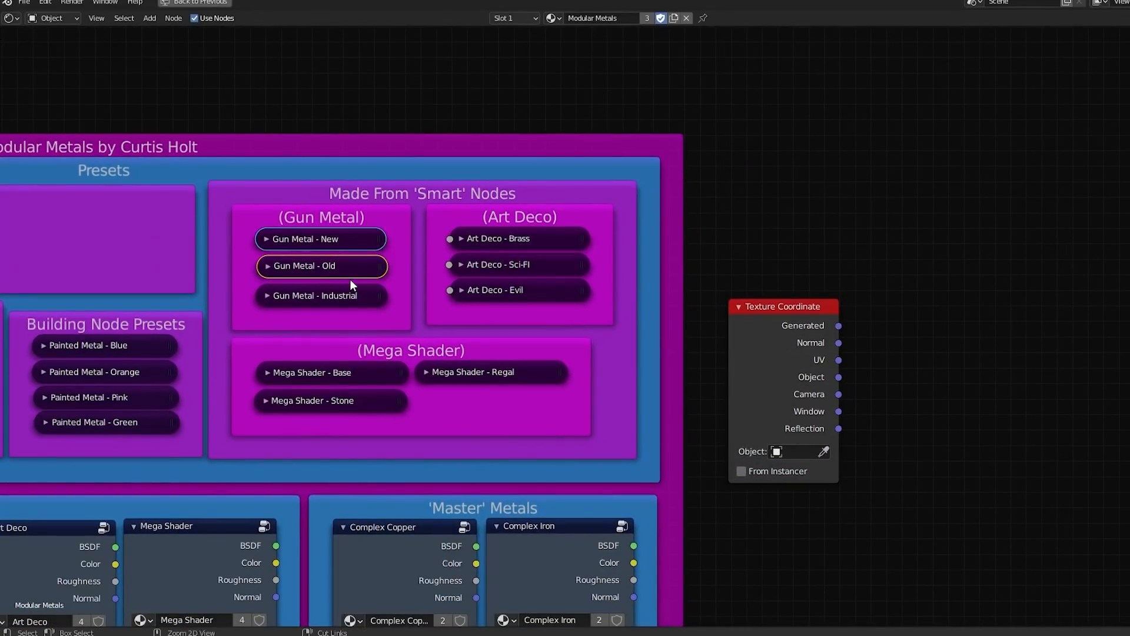
pyautogui.hotkey('shift', 'd')
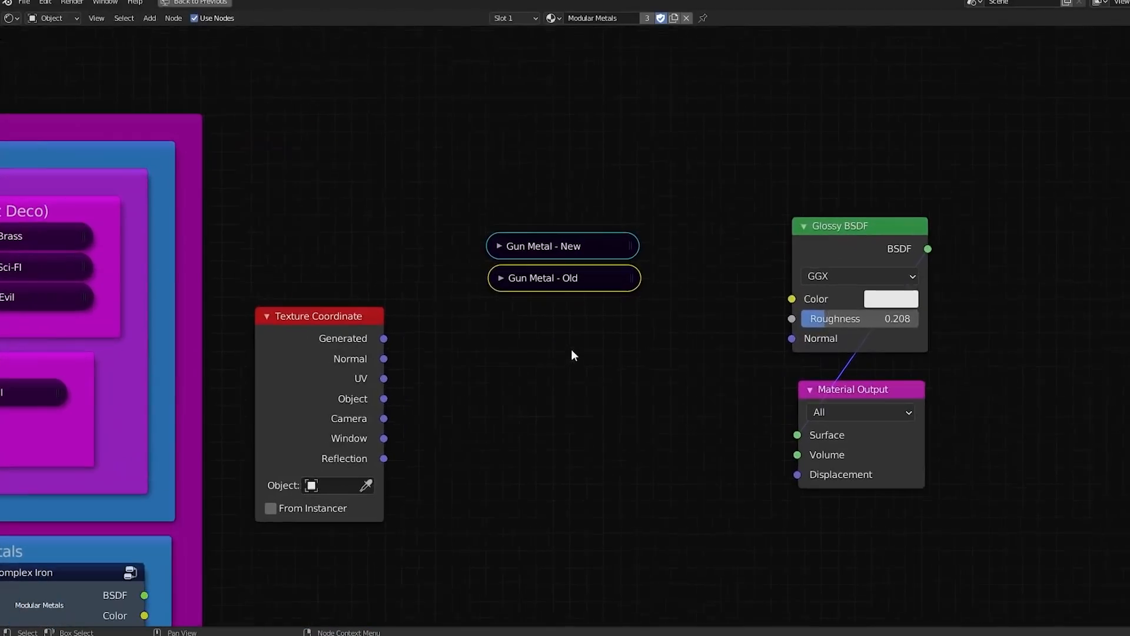
pyautogui.click(550, 260)
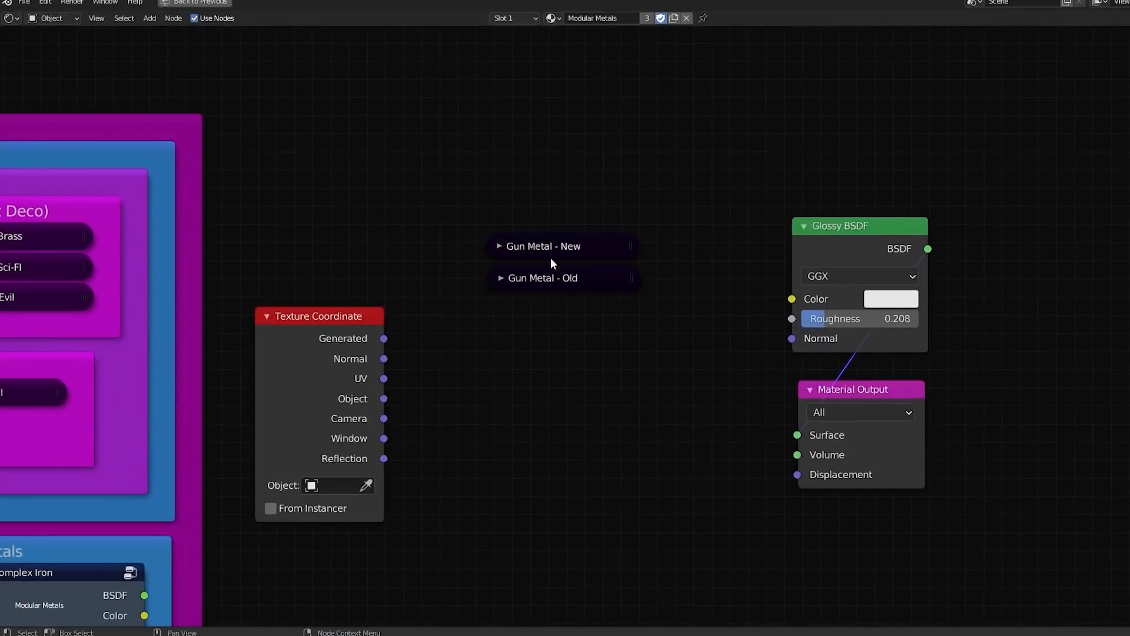
# Step: Place the two Gun Metal copies side by side, expand them and reveal their hidden sockets and properties
pyautogui.moveTo(556, 276); pyautogui.dragTo(698, 254)
pyautogui.click(421, 254)
pyautogui.click(625, 255)
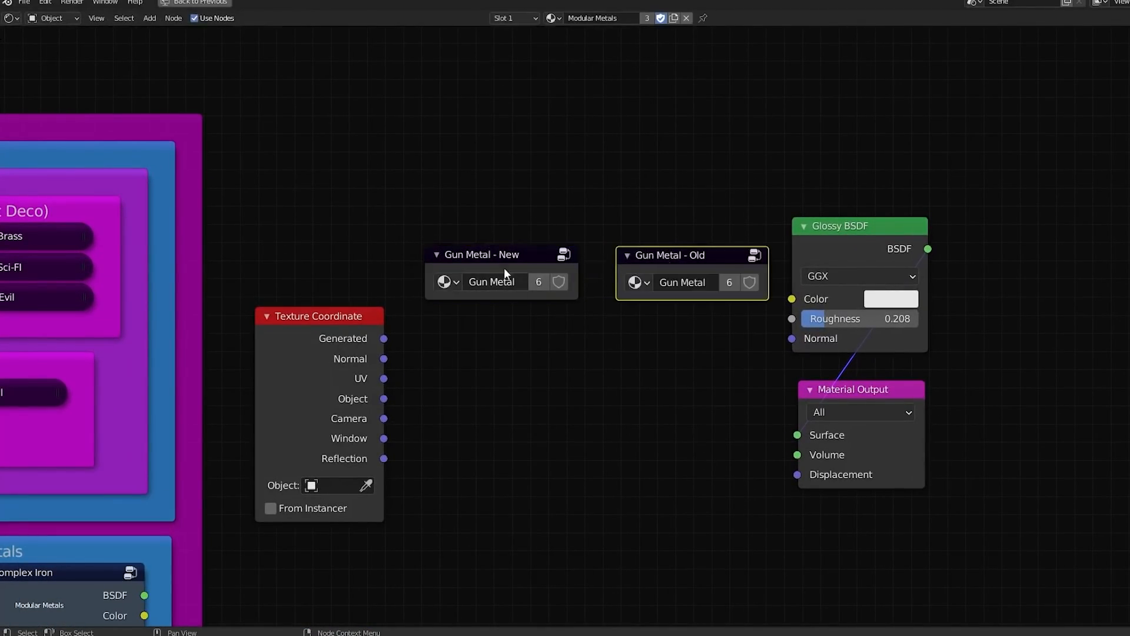
pyautogui.click(504, 252)
pyautogui.hotkey('ctrl', 'h')
pyautogui.click(680, 262)
pyautogui.hotkey('ctrl', 'h')
pyautogui.moveTo(606, 386); pyautogui.dragTo(479, 333, button='middle')
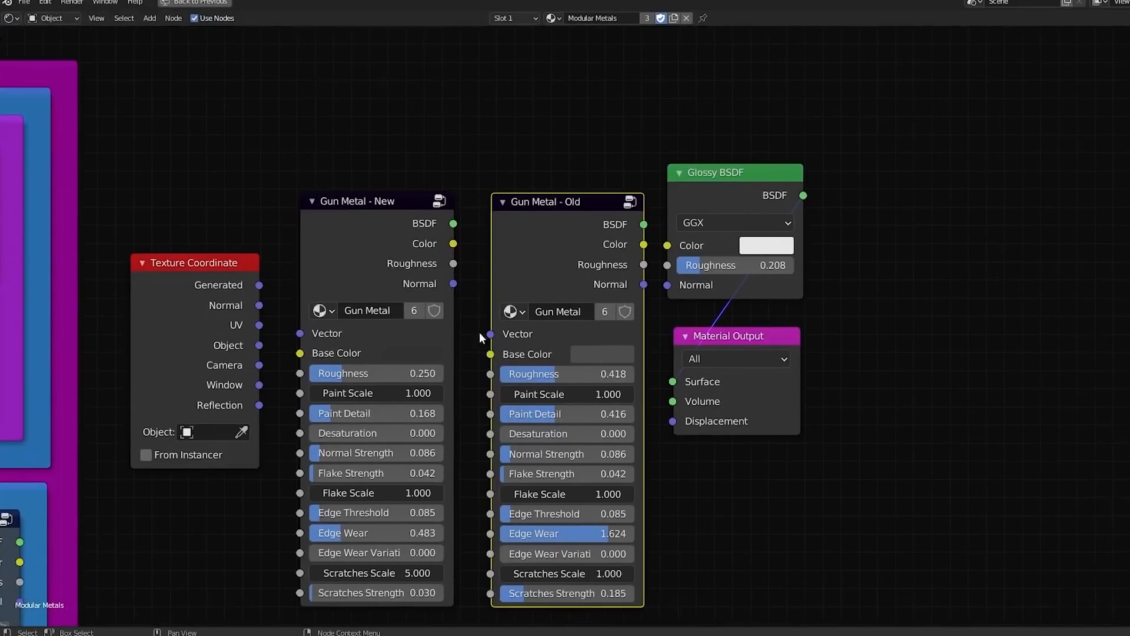
# Step: Connect Texture Coordinate's Object output to both Gun Metal Vector inputs, and Gun Metal - New's BSDF to Material Output's Surface
pyautogui.moveTo(288, 340); pyautogui.dragTo(361, 321, button='middle')
pyautogui.moveTo(431, 216); pyautogui.dragTo(423, 200)
pyautogui.moveTo(332, 328); pyautogui.dragTo(562, 316)
pyautogui.moveTo(647, 209); pyautogui.dragTo(620, 192)
pyautogui.moveTo(597, 302); pyautogui.dragTo(583, 335, button='middle')
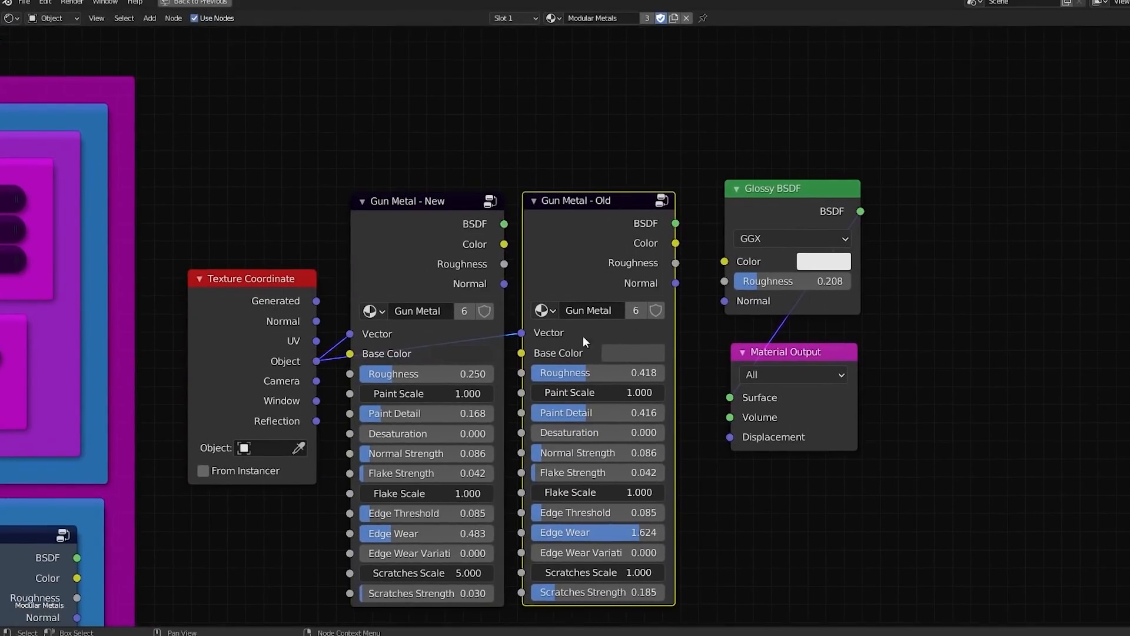
pyautogui.moveTo(503, 225); pyautogui.dragTo(730, 398)
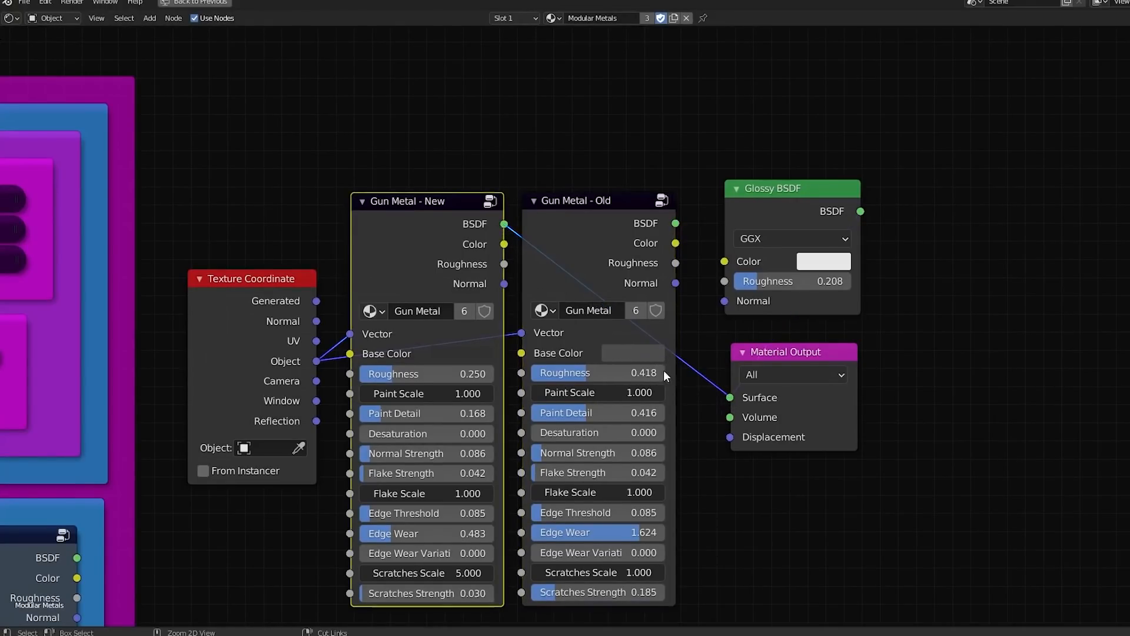
# Step: Restore the split layout and examine the gun metal surface near the top of the sphere up close
pyautogui.hotkey('ctrl', 'space')
pyautogui.moveTo(406, 406); pyautogui.dragTo(496, 354, button='middle')
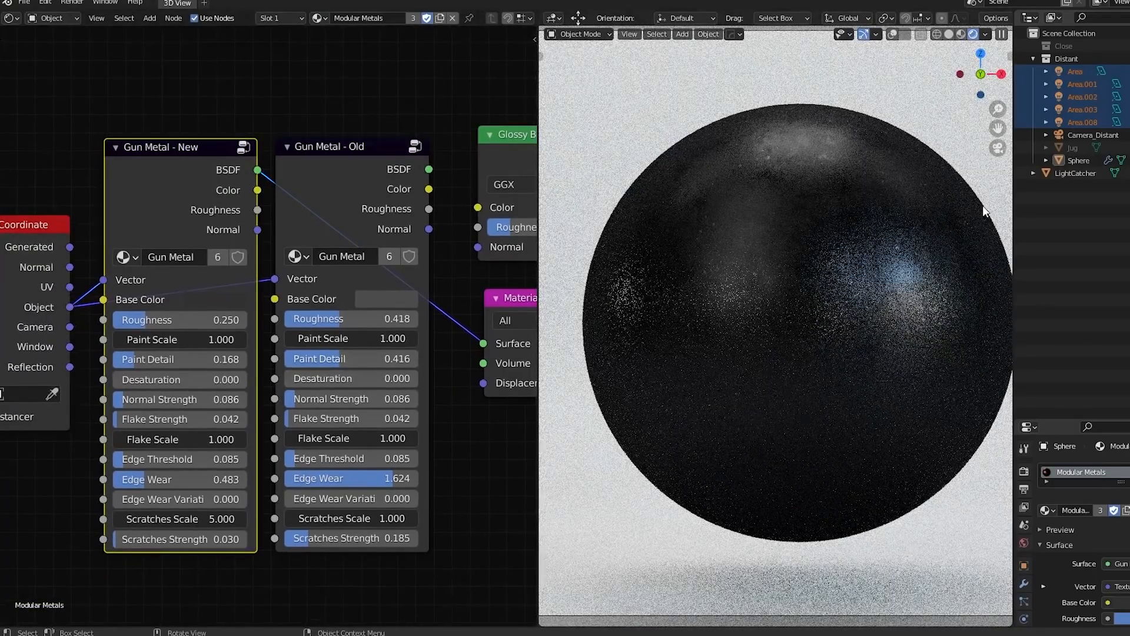
pyautogui.scroll(4, 793, 132)
pyautogui.keyDown('shift'); pyautogui.moveTo(794, 133); pyautogui.dragTo(794, 478, button='middle'); pyautogui.keyUp('shift')
pyautogui.scroll(4, 794, 474)
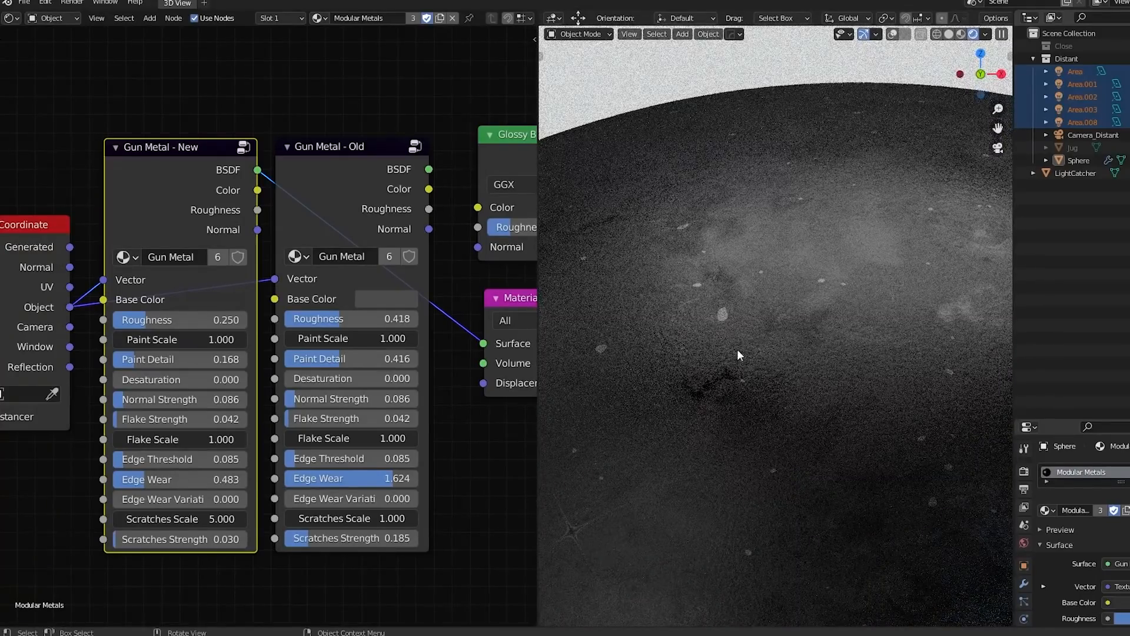
pyautogui.scroll(-3, 780, 376)
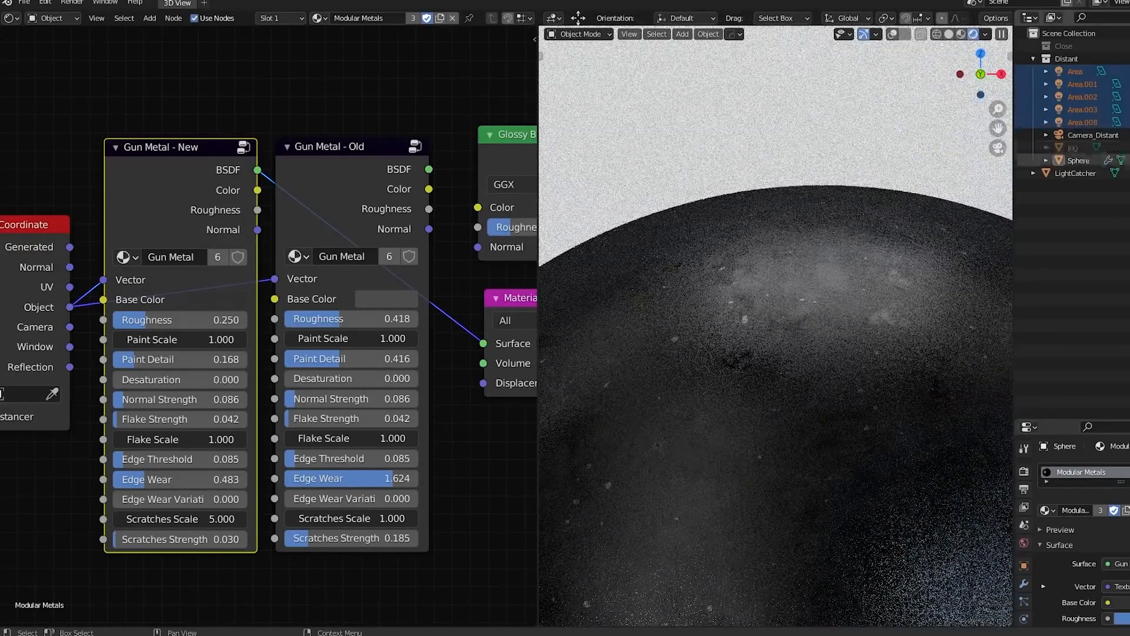
# Step: Show the Close collection in place of Distant, select Camera_Close and view the Cube's upper edges at an angle
pyautogui.press('h')
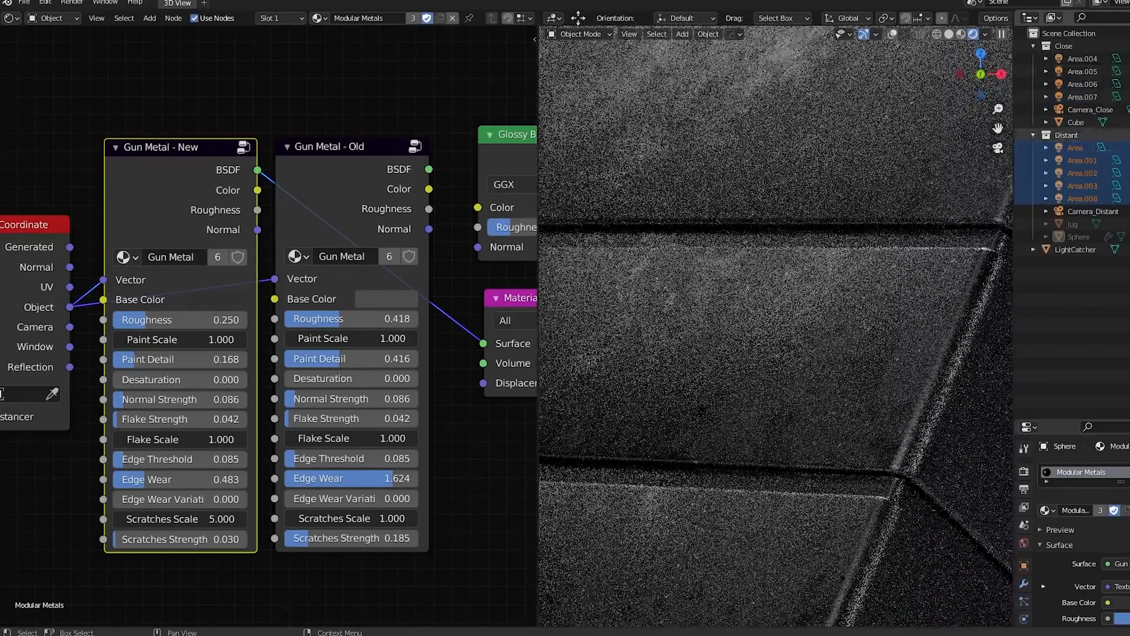
pyautogui.click(1034, 188)
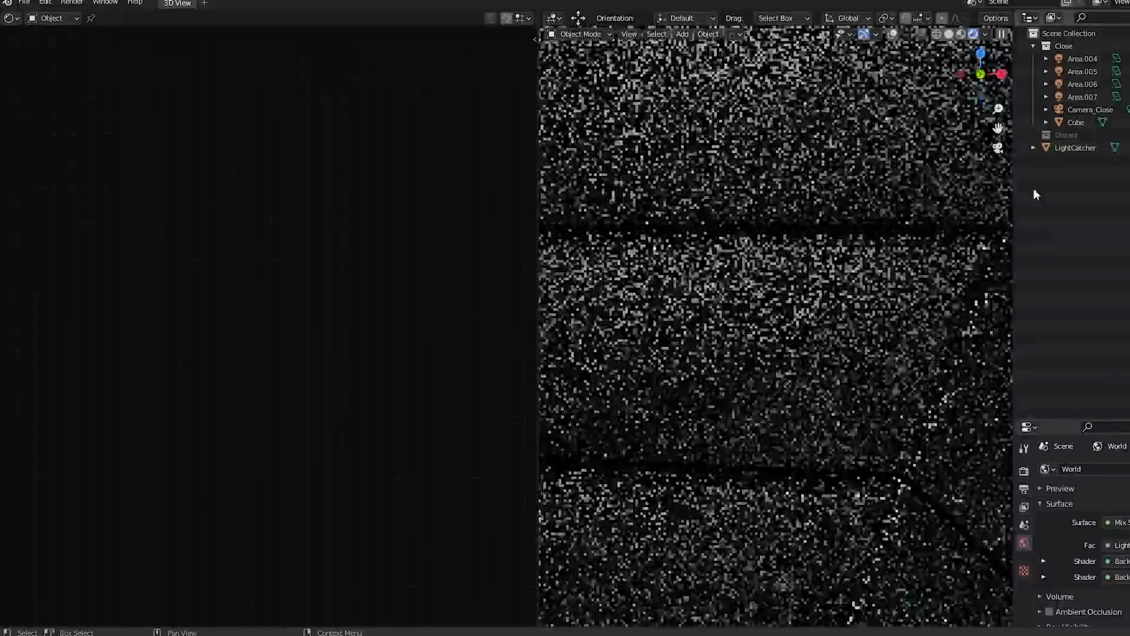
pyautogui.click(1082, 110)
pyautogui.press('ctrl+KP_0')
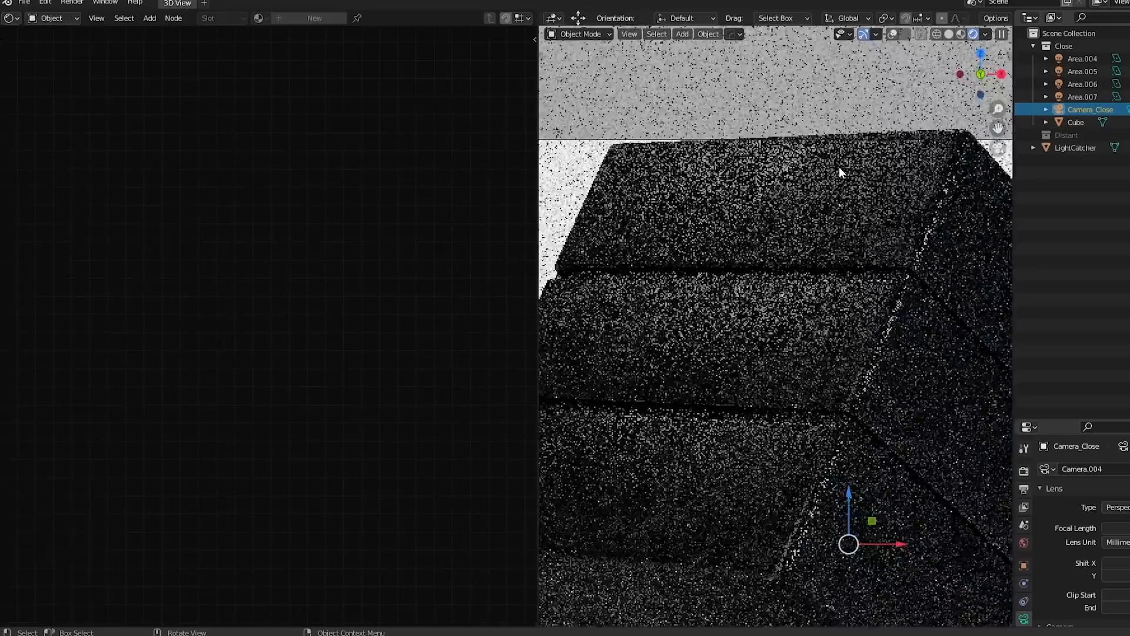
pyautogui.press('ctrl+KP_0')
pyautogui.moveTo(857, 184); pyautogui.dragTo(883, 261, button='middle')
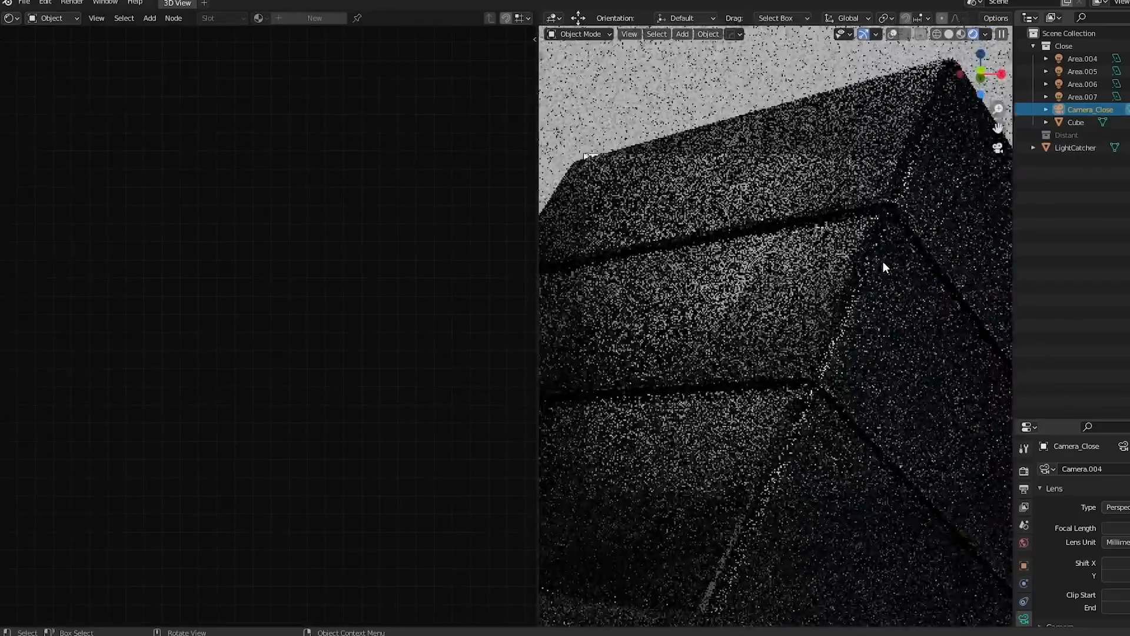
# Step: Select the Cube to show its material nodes, clear the selection and multiply the light objects' strength by 1.20
pyautogui.scroll(3, 883, 261)
pyautogui.click(565, 364)
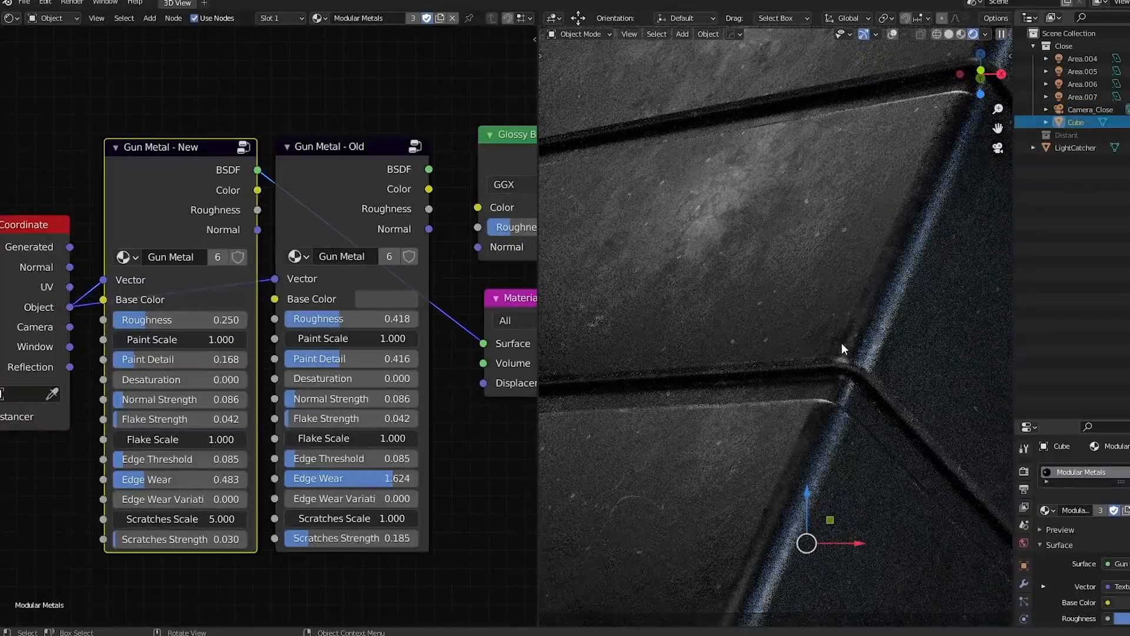
pyautogui.hotkey('alt', 'a')
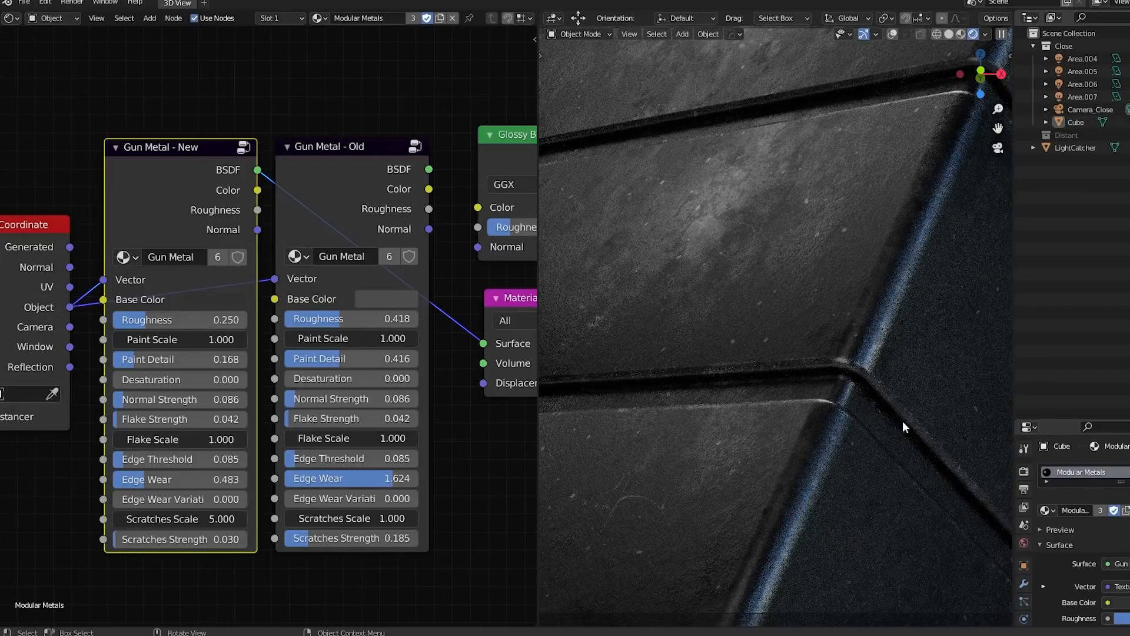
pyautogui.press('n')
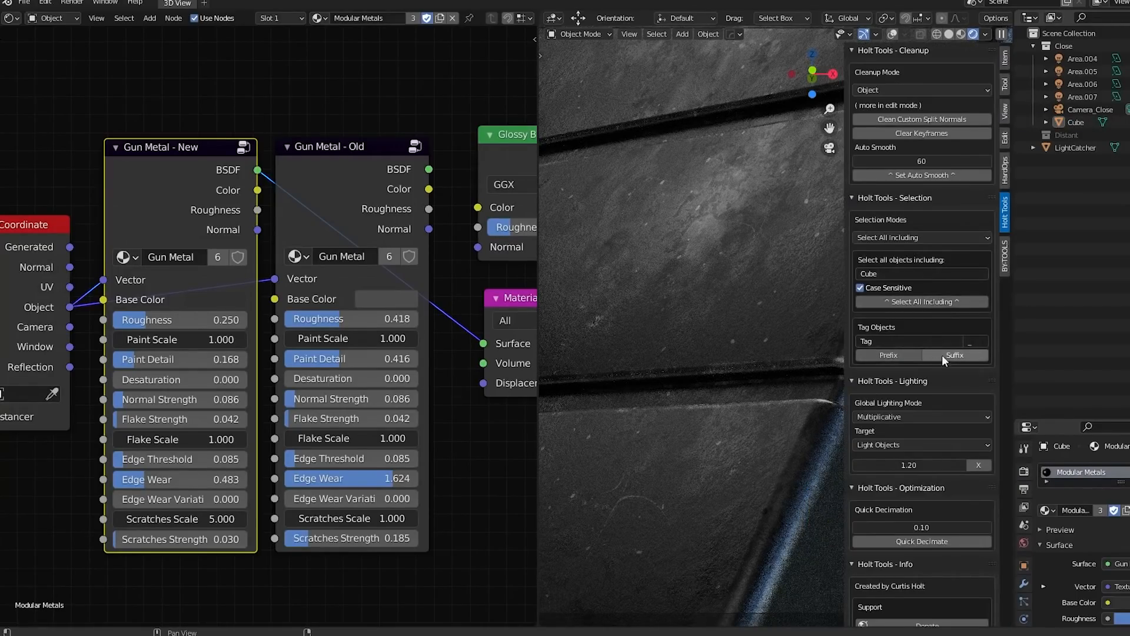
pyautogui.click(978, 466)
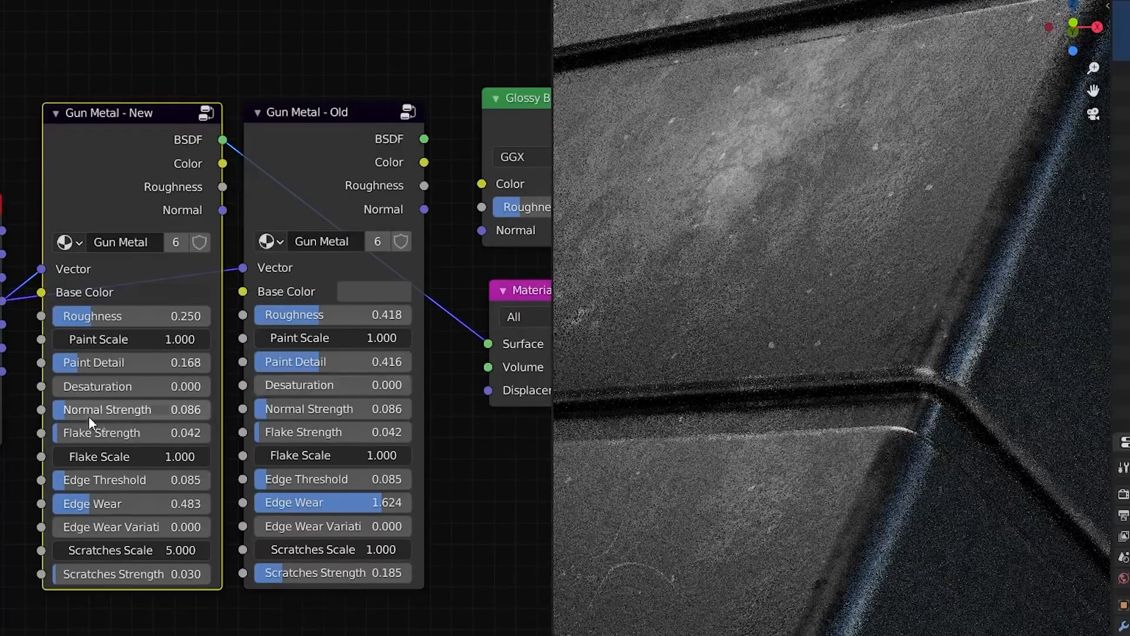
# Step: Set Gun Metal - New's Edge Wear to 1.879 and its Edge Threshold to 0.253
pyautogui.scroll(1, 74, 425)
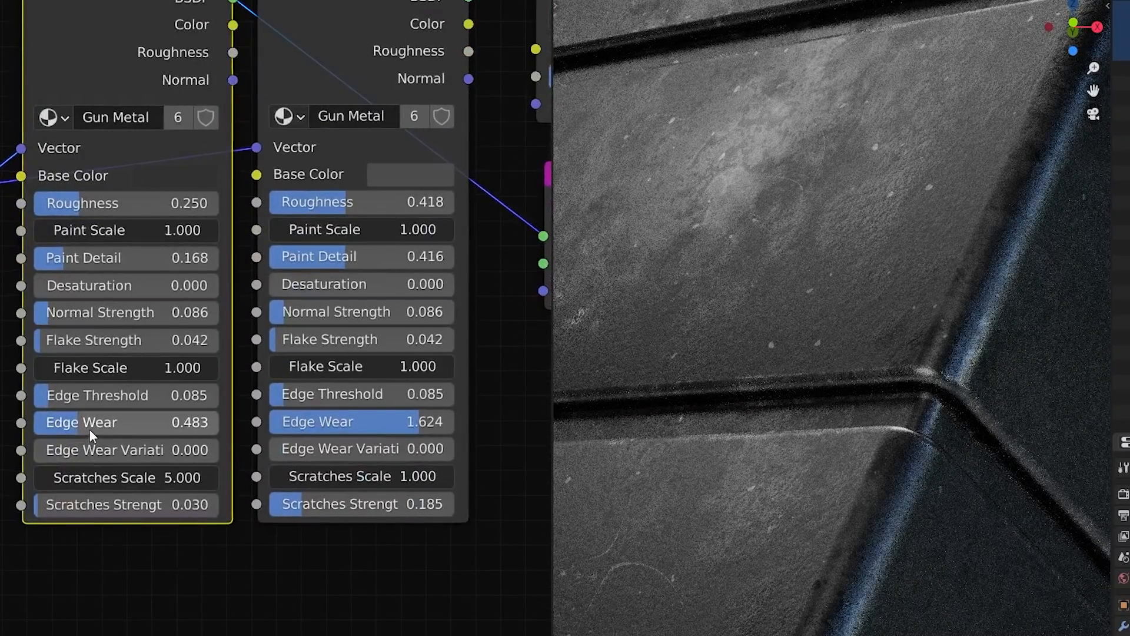
pyautogui.moveTo(80, 422); pyautogui.dragTo(209, 423)
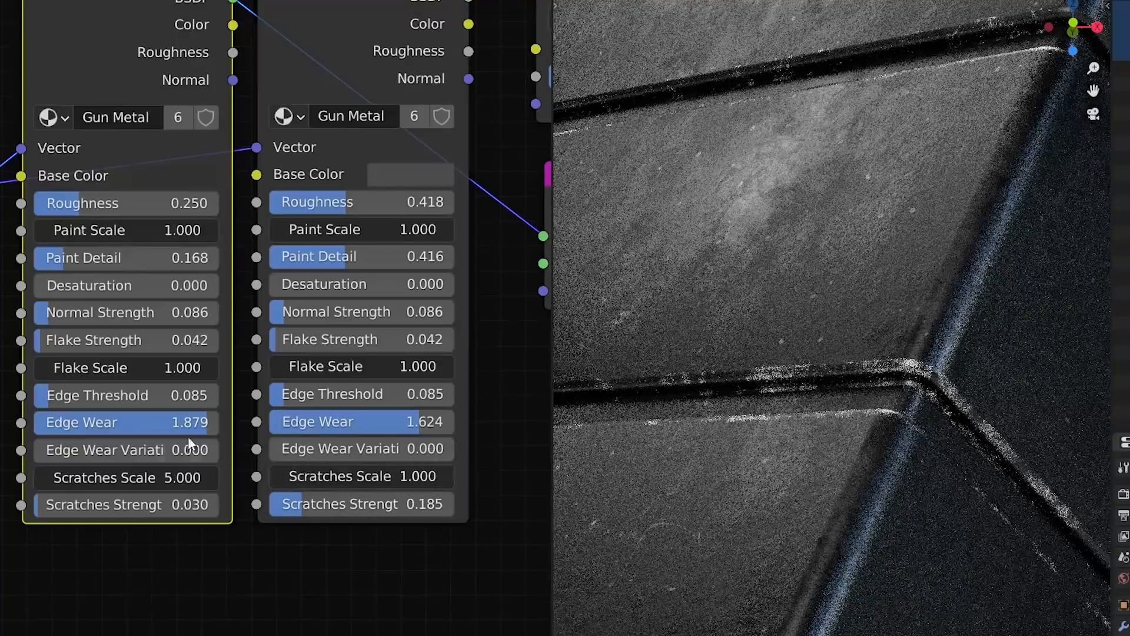
pyautogui.moveTo(82, 395); pyautogui.dragTo(161, 395)
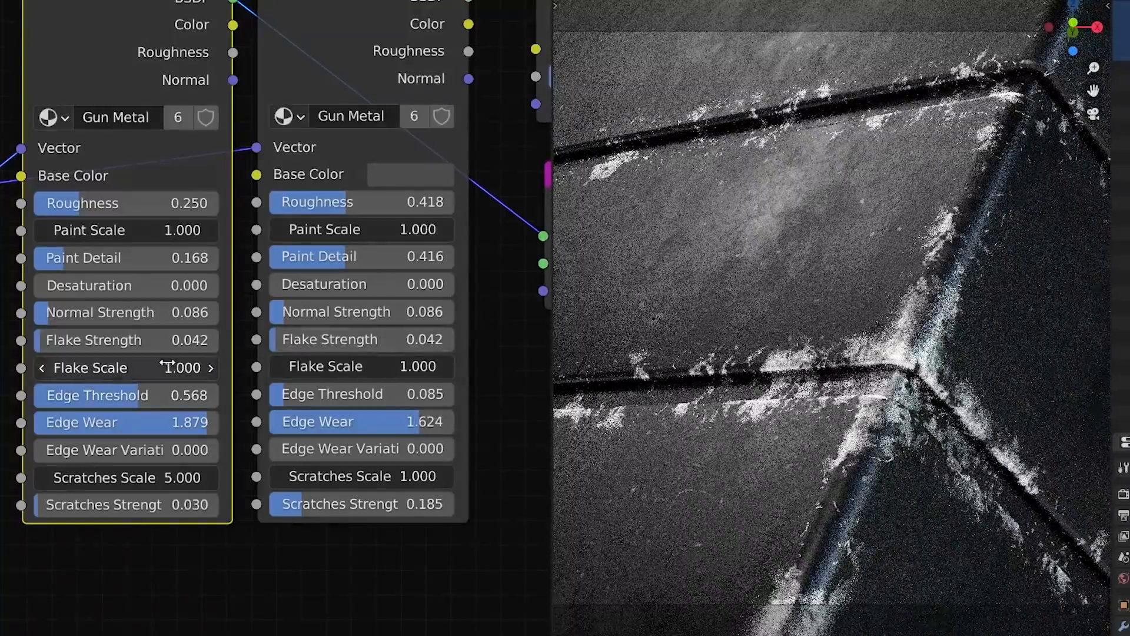
pyautogui.moveTo(158, 396); pyautogui.dragTo(108, 395)
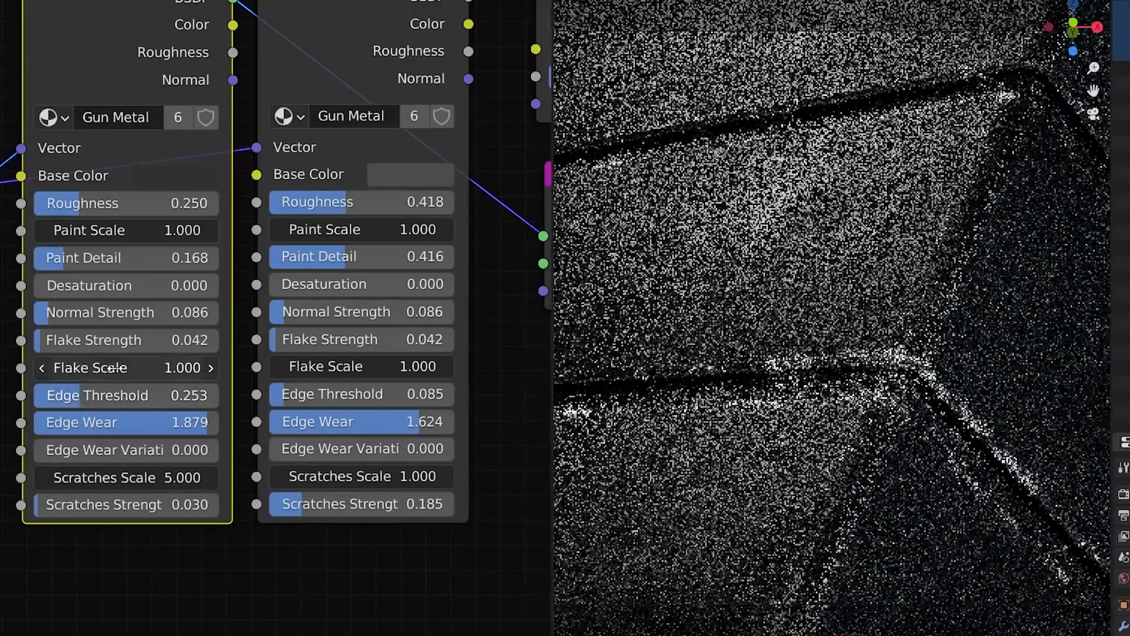
# Step: Open the Gun Metal - New node group and examine its Paint and Edge Imperfections nodes
pyautogui.scroll(-1, 176, 324)
pyautogui.moveTo(177, 323); pyautogui.dragTo(204, 439, button='middle')
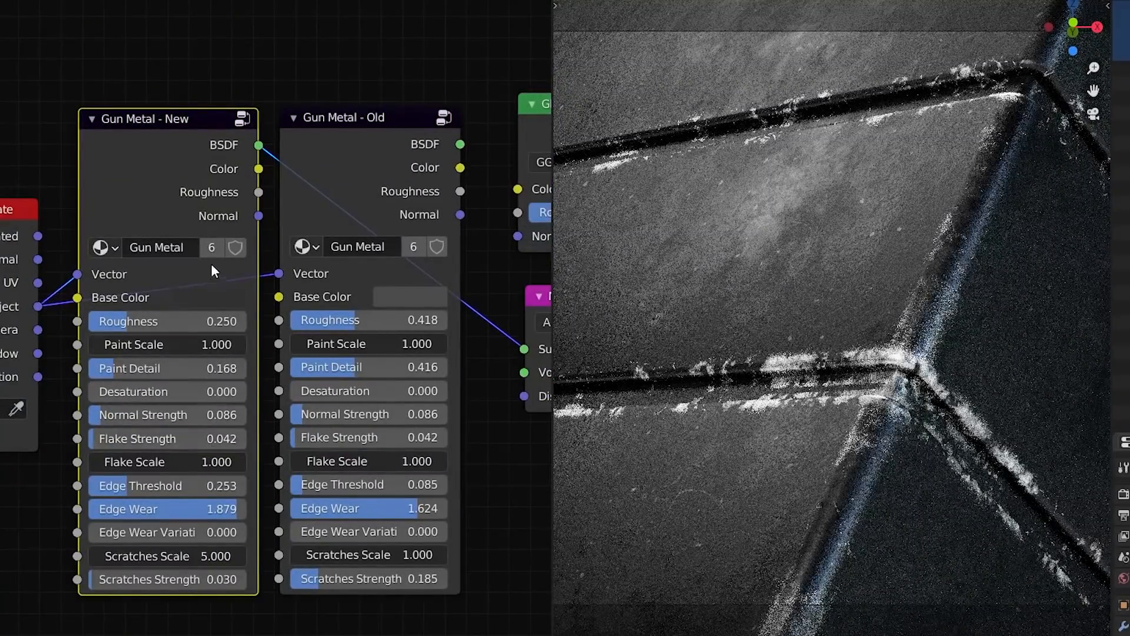
pyautogui.click(238, 122)
pyautogui.scroll(-4, 273, 287)
pyautogui.moveTo(295, 334)
pyautogui.mouseDown(button='middle')
pyautogui.moveTo(384, 271)
pyautogui.moveTo(308, 267)
pyautogui.moveTo(326, 318)
pyautogui.moveTo(311, 341)
pyautogui.moveTo(185, 345)
pyautogui.mouseUp(button='middle')
pyautogui.scroll(1, 348, 280)
pyautogui.scroll(1, 348, 281)
pyautogui.scroll(3, 326, 318)
pyautogui.click(93, 331)
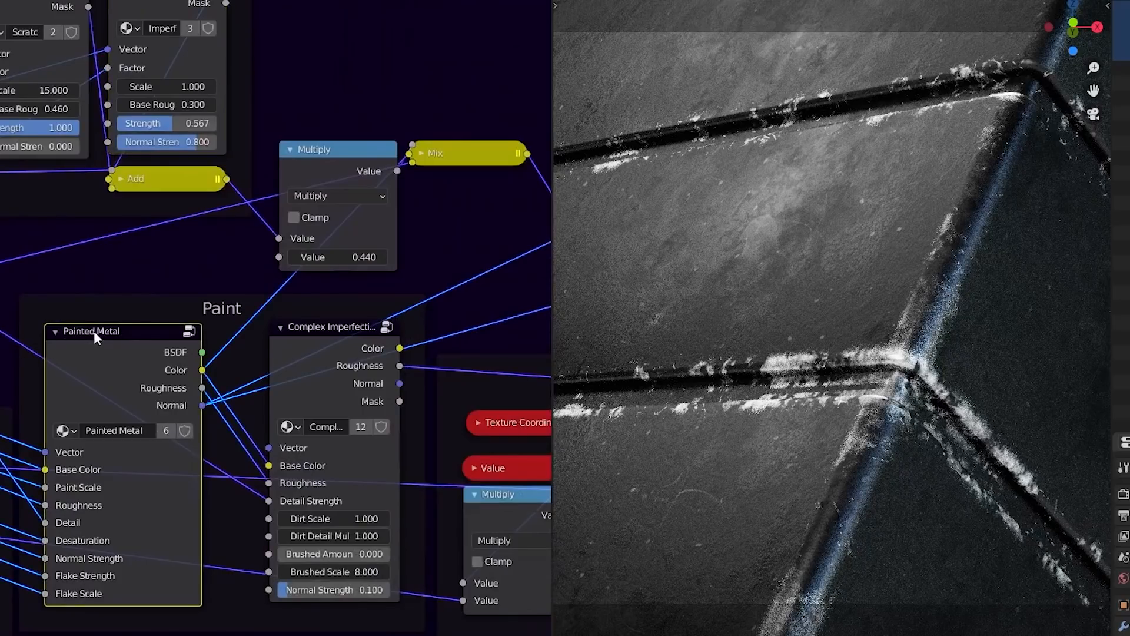
pyautogui.click(339, 335)
pyautogui.moveTo(159, 184); pyautogui.dragTo(248, 417, button='middle')
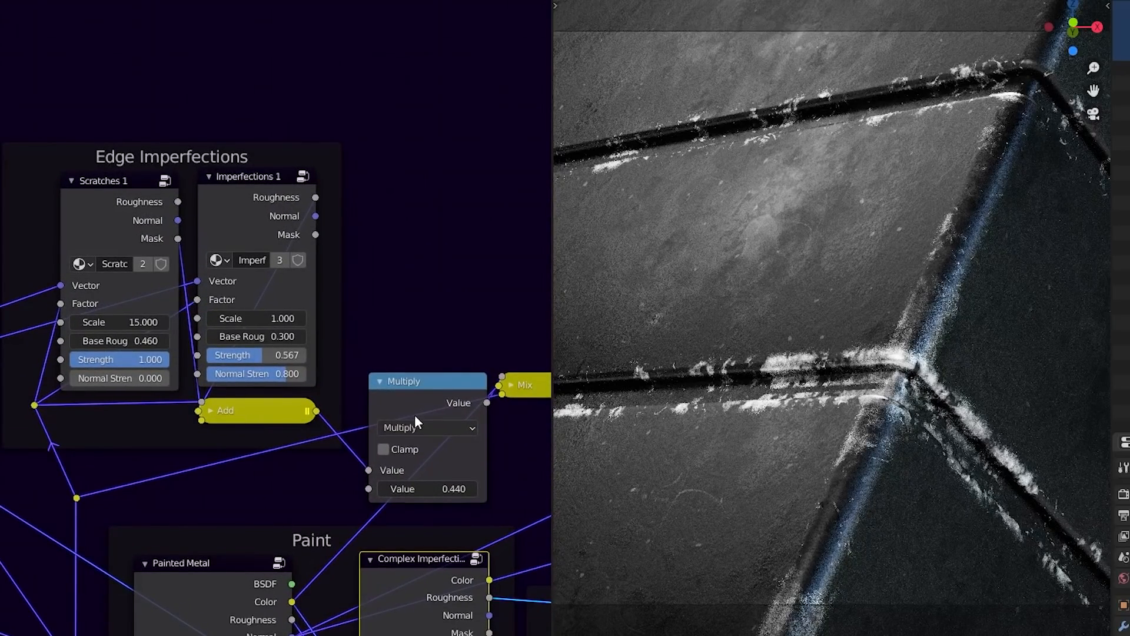
pyautogui.moveTo(354, 480); pyautogui.dragTo(191, 252, button='middle')
# Step: Return to the main node tree, examine the Modular Metals presets and node groups in a maximized node editor, and restore the split layout
pyautogui.scroll(-6, 230, 311)
pyautogui.moveTo(398, 382); pyautogui.dragTo(567, 390, button='middle')
pyautogui.moveTo(483, 382); pyautogui.dragTo(29, 381, button='middle')
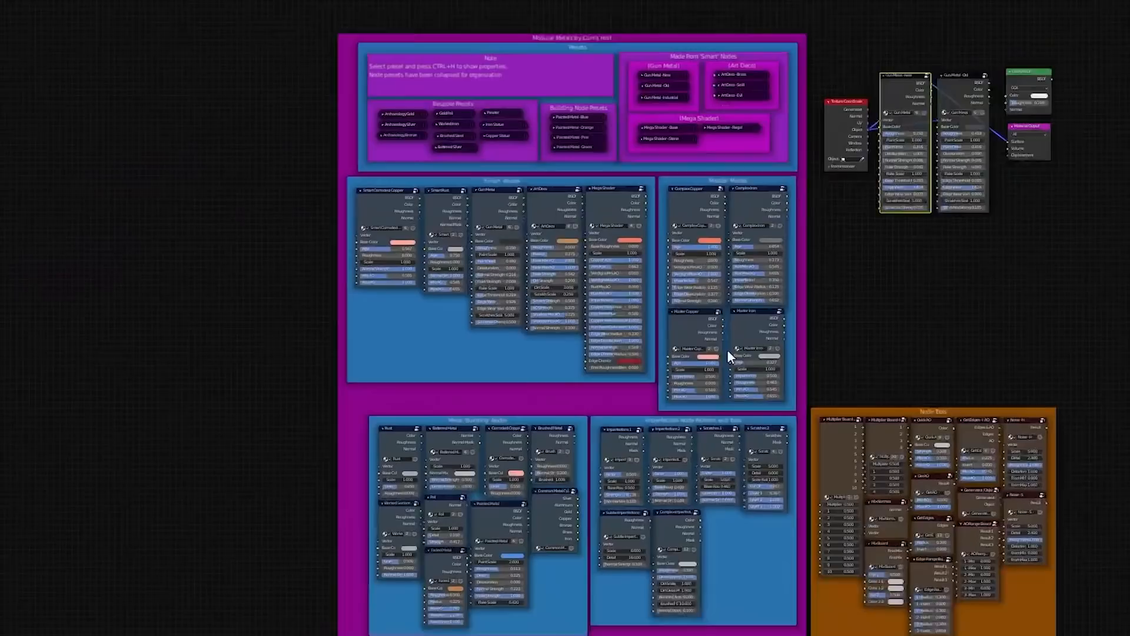
pyautogui.scroll(1, 728, 352)
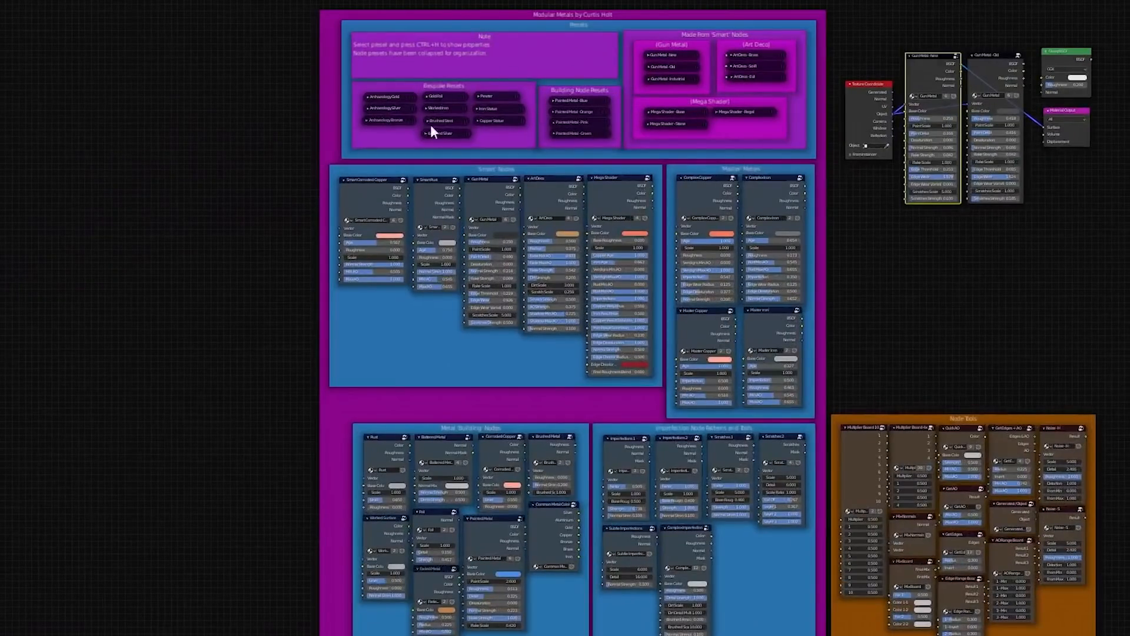
pyautogui.moveTo(570, 134); pyautogui.dragTo(443, 130, button='middle')
pyautogui.scroll(2, 442, 130)
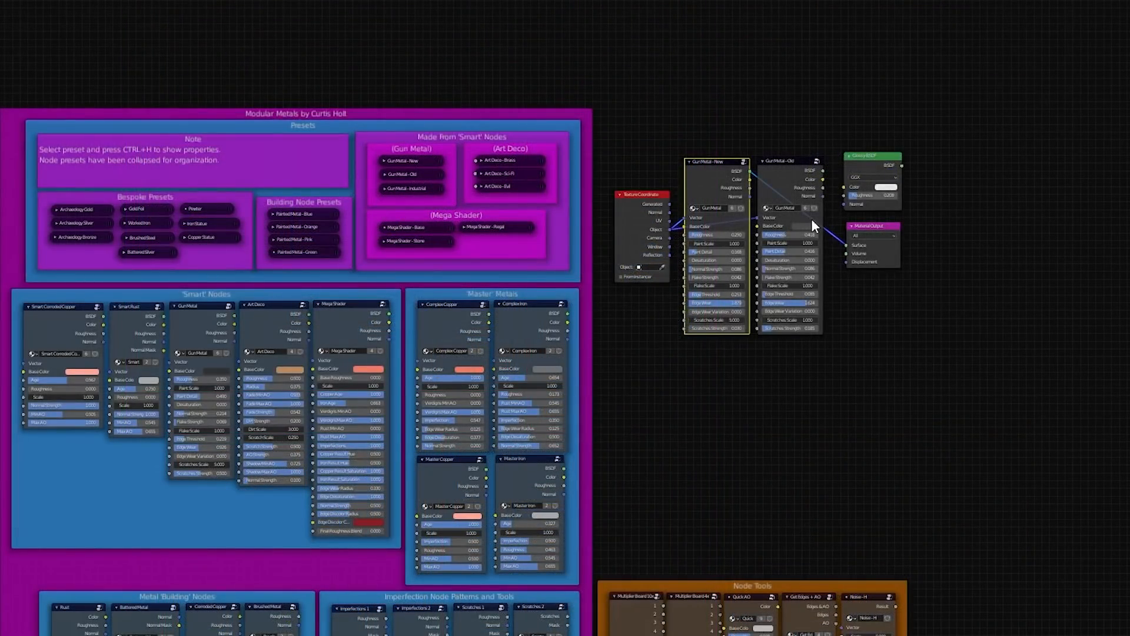
pyautogui.moveTo(781, 232); pyautogui.dragTo(556, 325, button='middle')
pyautogui.scroll(3, 556, 325)
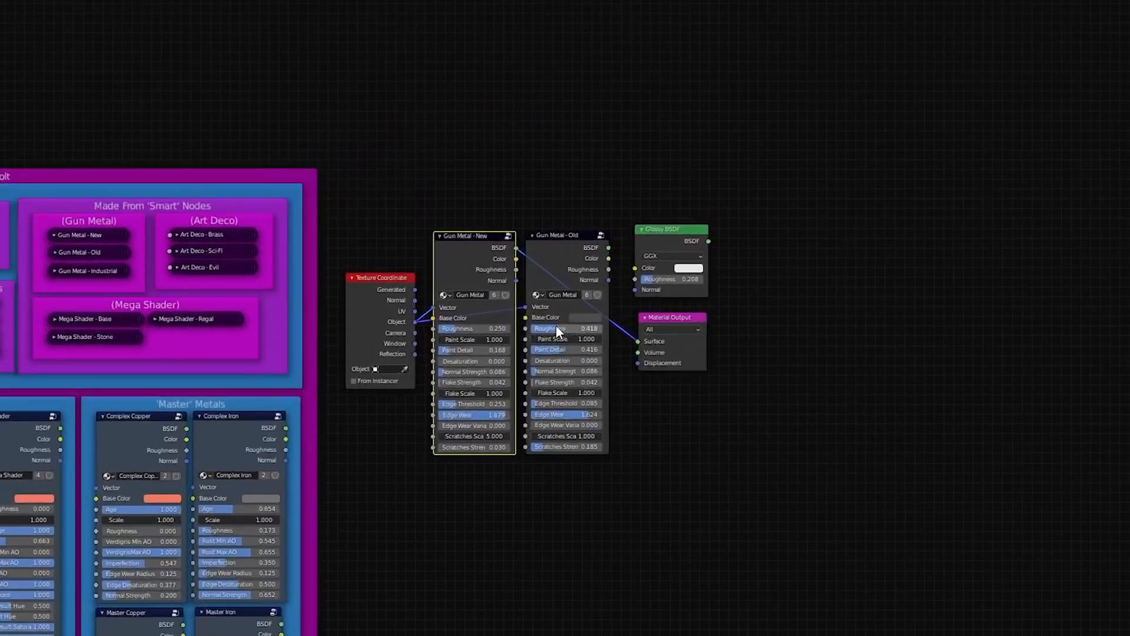
pyautogui.scroll(4, 556, 325)
pyautogui.scroll(4, 403, 256)
pyautogui.hotkey('ctrl', 'space')
# Step: Set Gun Metal - New's Edge Wear to 2.000, Edge Threshold to 0.347 and Edge Wear Variation to 0.557
pyautogui.moveTo(150, 302); pyautogui.dragTo(355, 306, button='middle')
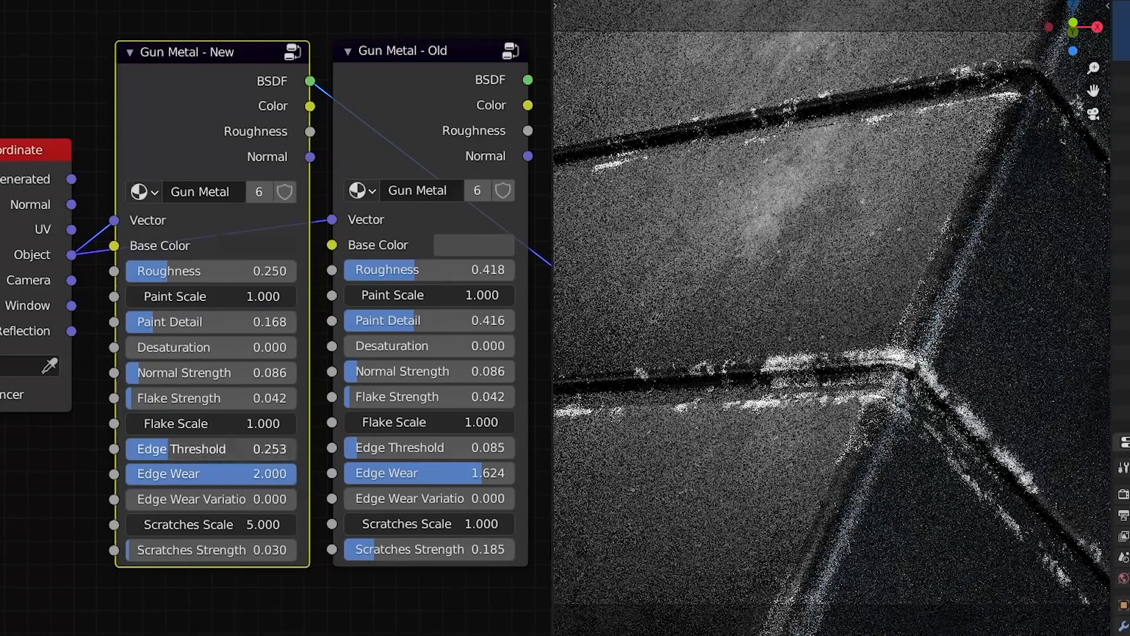
pyautogui.moveTo(235, 449); pyautogui.dragTo(259, 449)
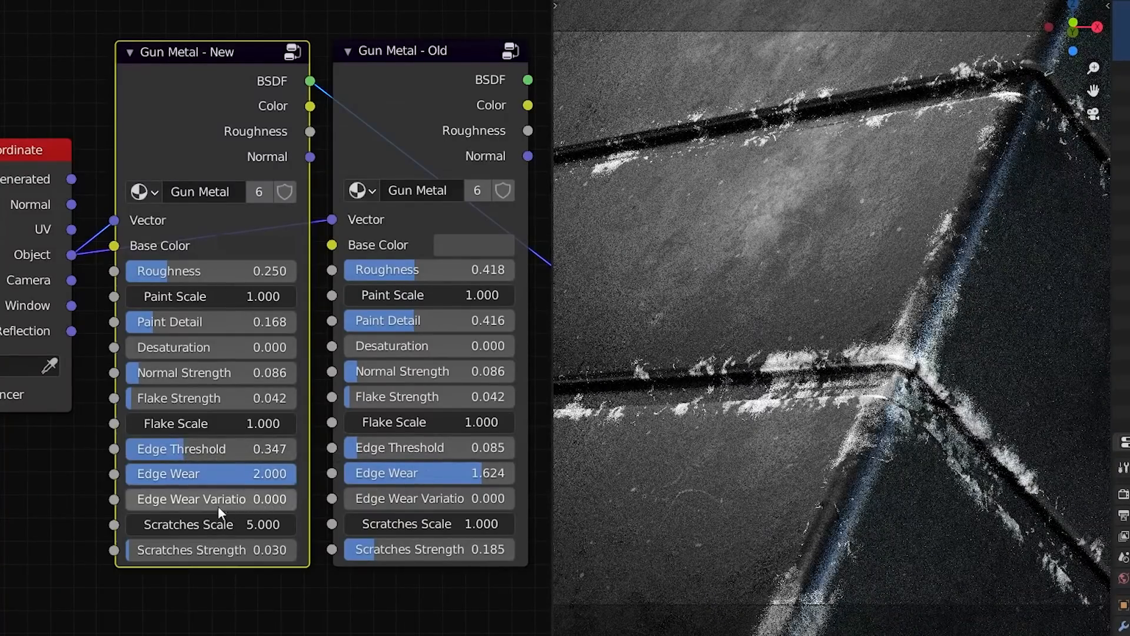
pyautogui.moveTo(145, 507); pyautogui.dragTo(370, 501)
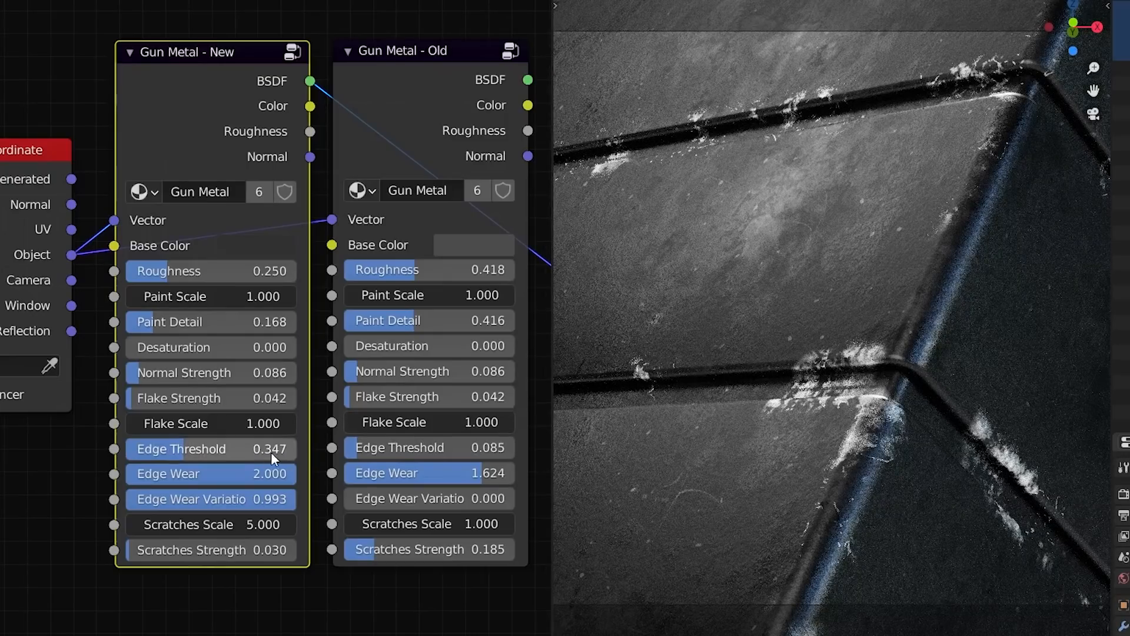
pyautogui.moveTo(285, 503); pyautogui.dragTo(253, 506)
# Step: Set Gun Metal - New's Scratches Scale to 2.300, Scratches Strength to 0.077 and Flake Strength to 0.754
pyautogui.moveTo(174, 550); pyautogui.dragTo(218, 568)
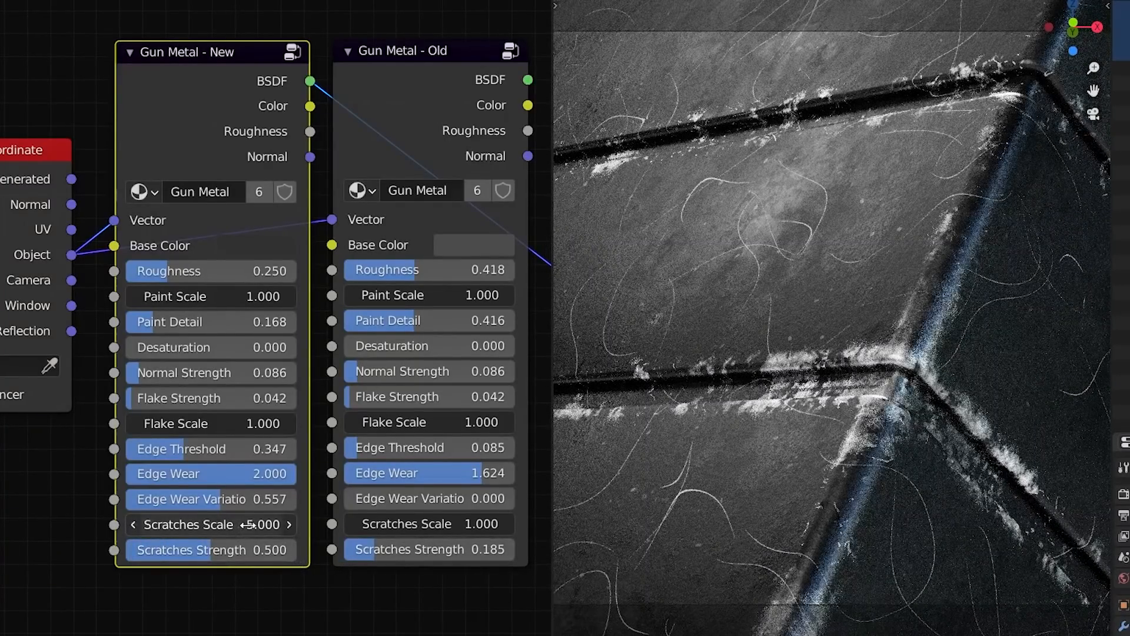
pyautogui.moveTo(260, 524); pyautogui.dragTo(186, 550)
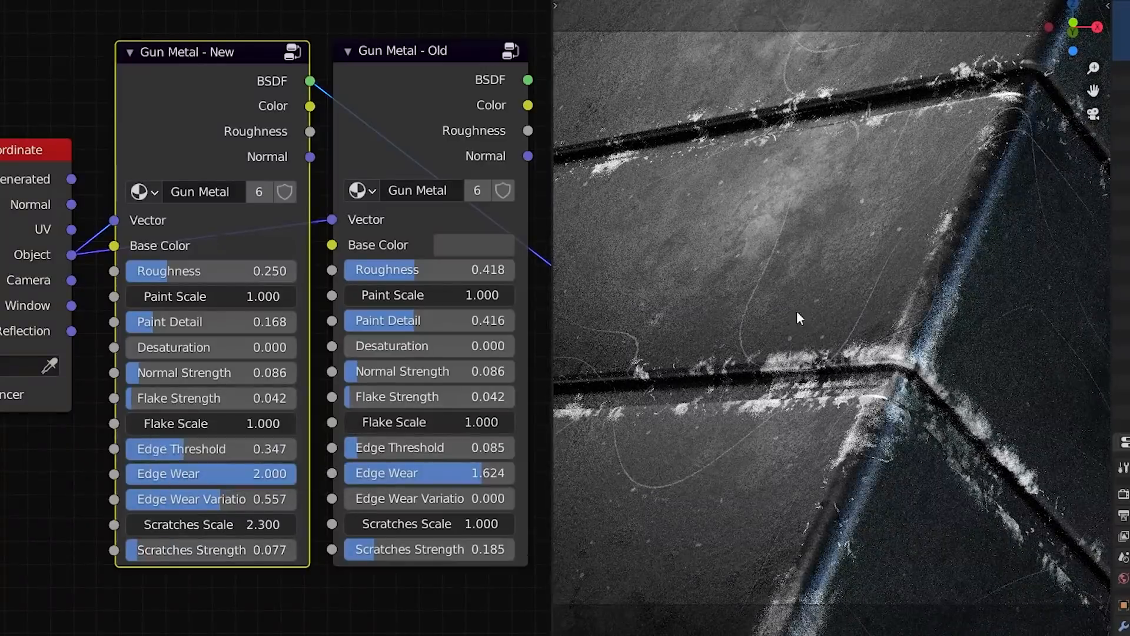
pyautogui.moveTo(237, 398); pyautogui.dragTo(360, 398)
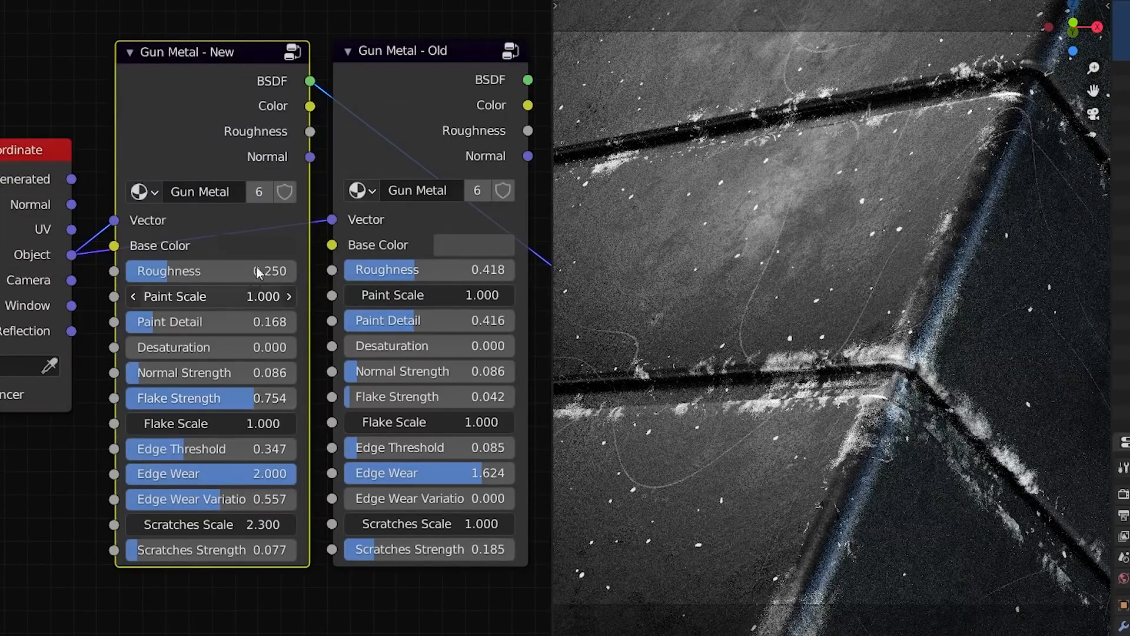
# Step: Change Gun Metal - New's Base Color to a dark, muted teal
pyautogui.click(261, 247)
pyautogui.moveTo(415, 406)
pyautogui.mouseDown()
pyautogui.moveTo(423, 395)
pyautogui.moveTo(415, 403)
pyautogui.mouseUp()
pyautogui.moveTo(315, 353); pyautogui.dragTo(322, 317)
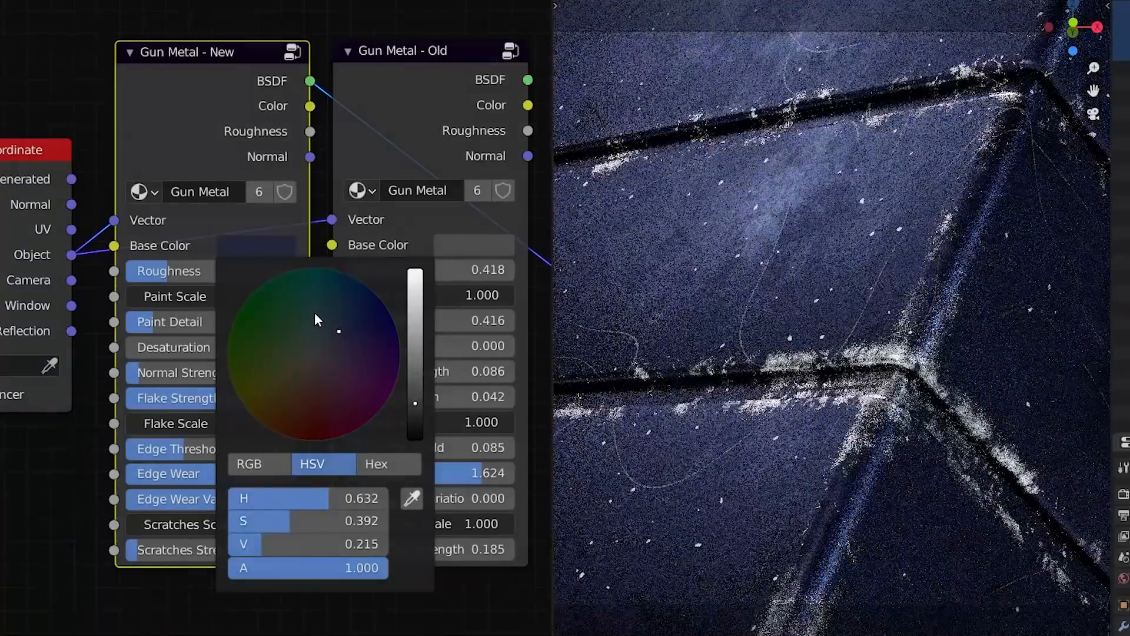
pyautogui.click(317, 320)
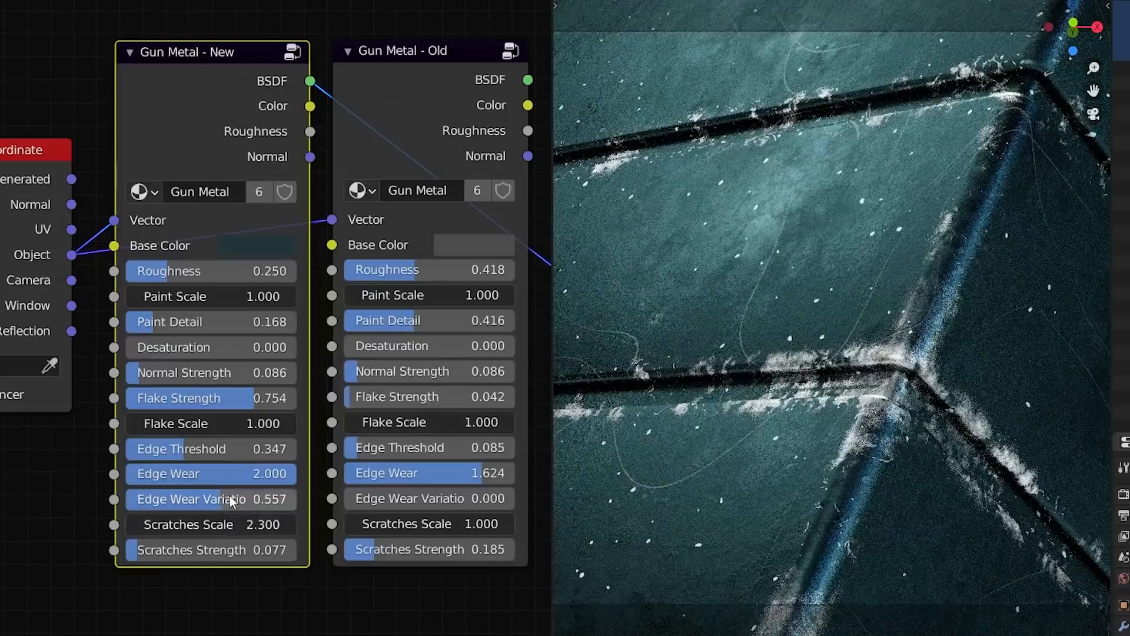
# Step: Set Gun Metal - New's Edge Wear to 0.591, Desaturation to 1.000, Roughness to 0.344 and Paint Detail to 0.597
pyautogui.moveTo(281, 473); pyautogui.dragTo(161, 474)
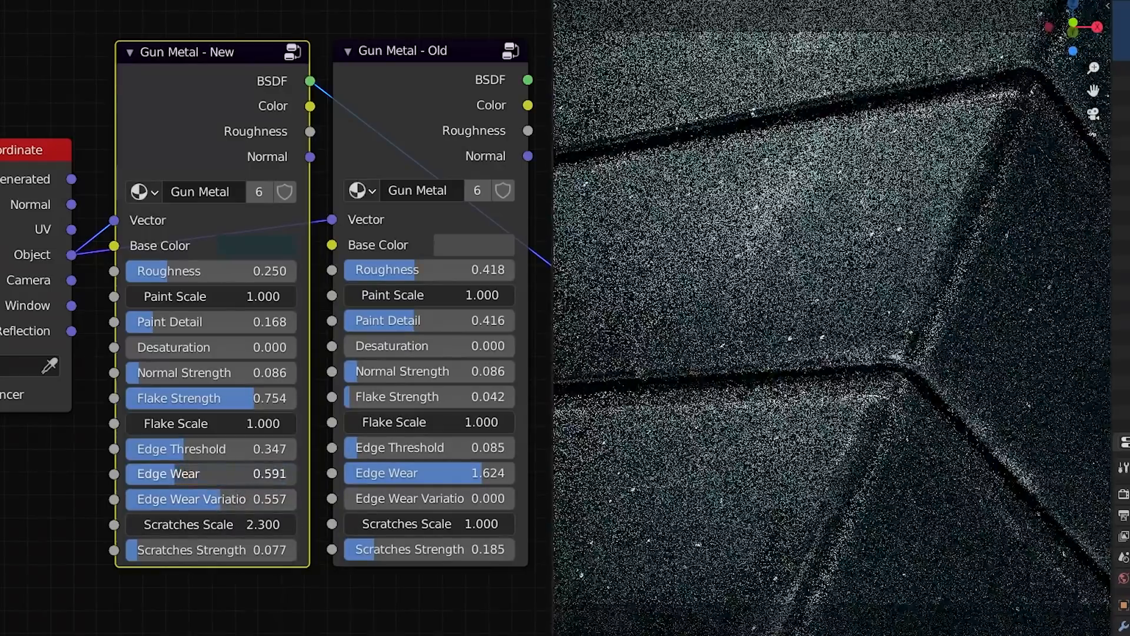
pyautogui.moveTo(229, 347); pyautogui.dragTo(350, 354)
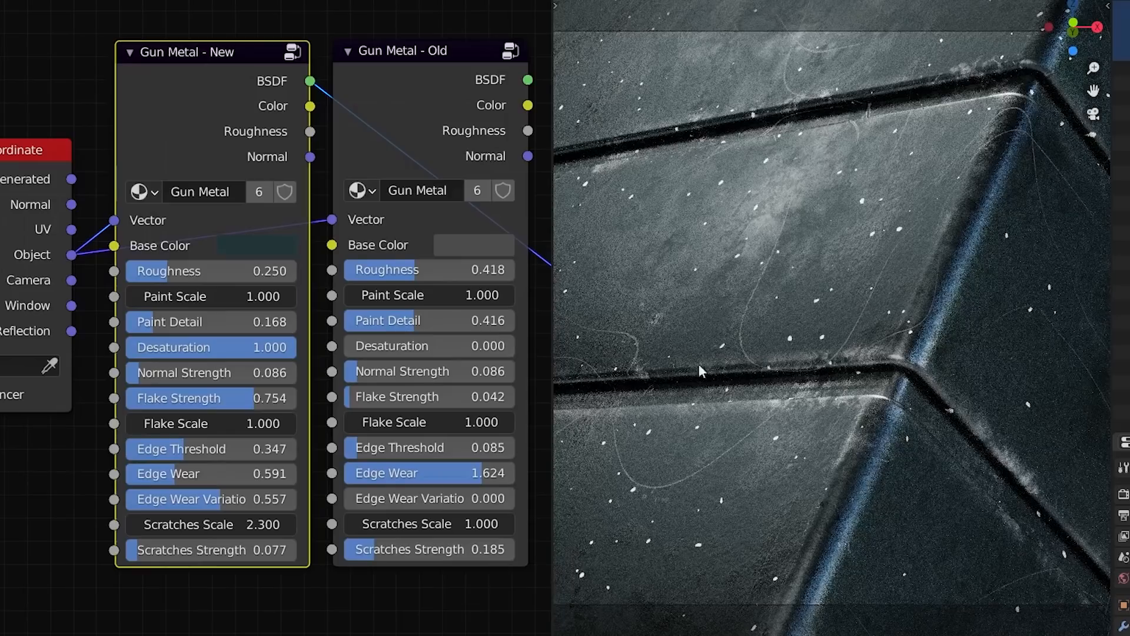
pyautogui.moveTo(224, 271)
pyautogui.mouseDown()
pyautogui.moveTo(194, 271)
pyautogui.moveTo(268, 271)
pyautogui.moveTo(214, 271)
pyautogui.moveTo(240, 271)
pyautogui.mouseUp()
pyautogui.moveTo(189, 323); pyautogui.dragTo(262, 323)
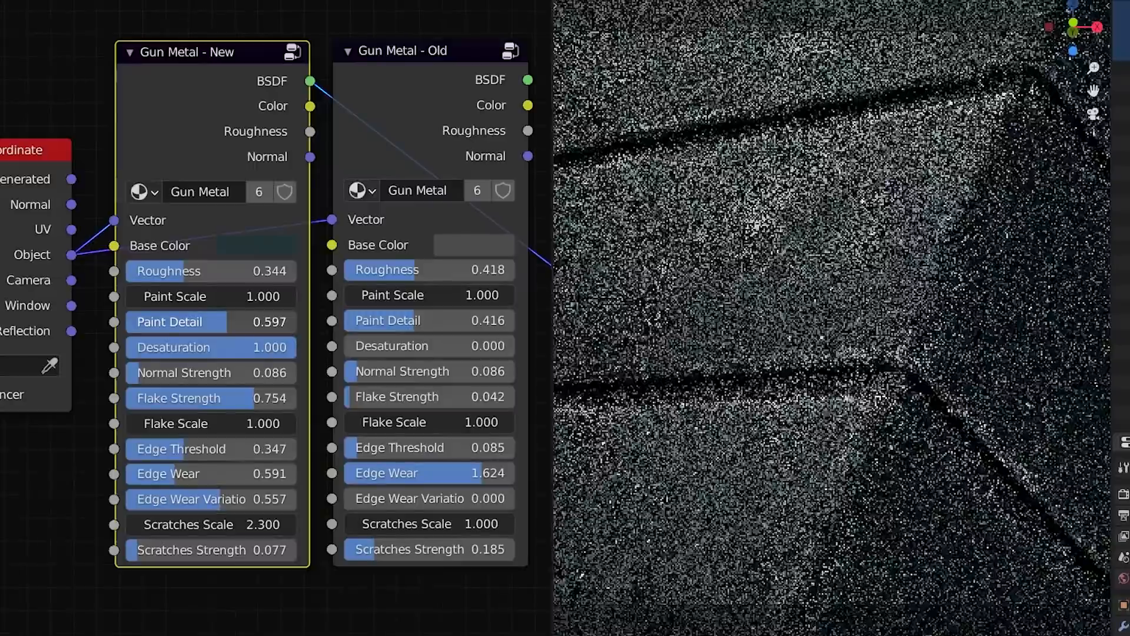
# Step: Switch to the Modular Metals product page in the browser and examine its Age Simulation section on copper and iron
pyautogui.scroll(-2, 340, 536)
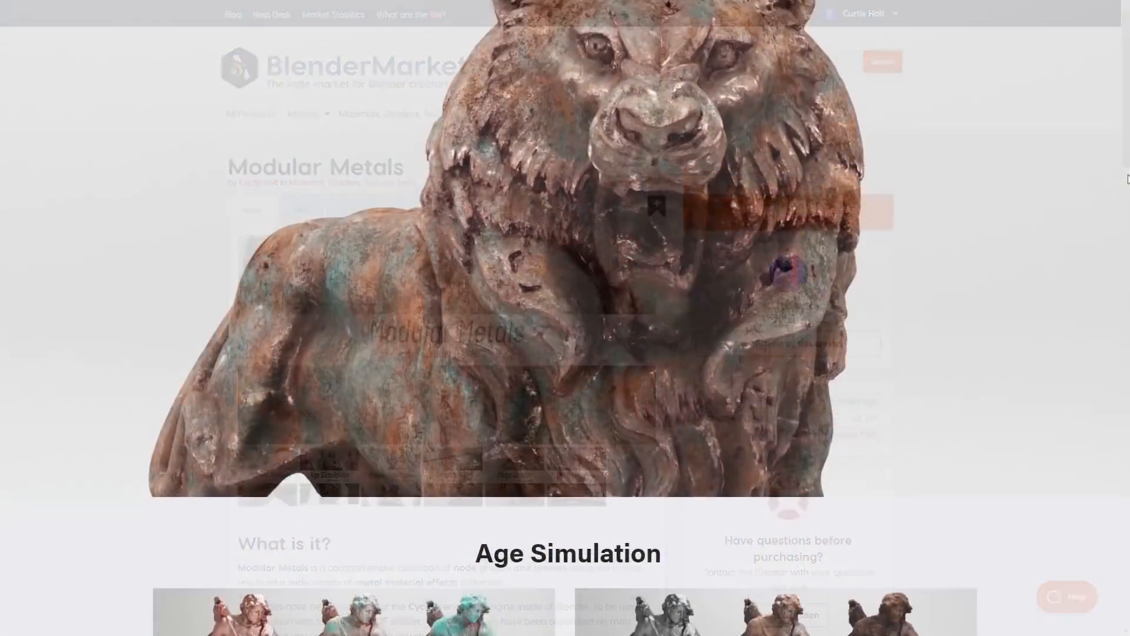
pyautogui.scroll(-3, 1125, 176)
pyautogui.scroll(-1, 1126, 177)
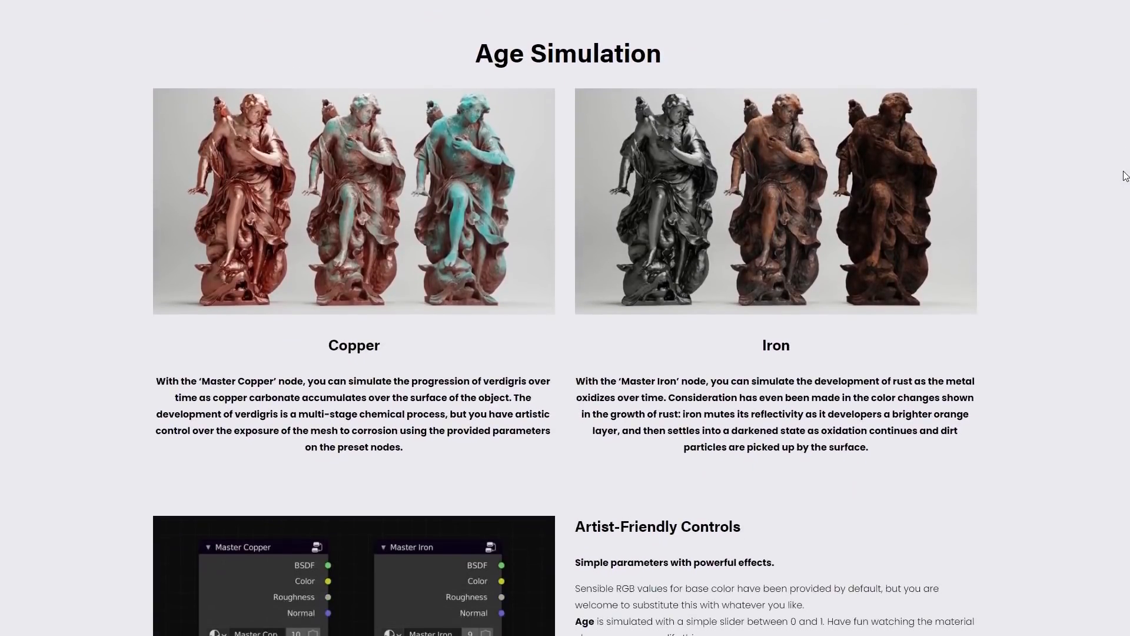